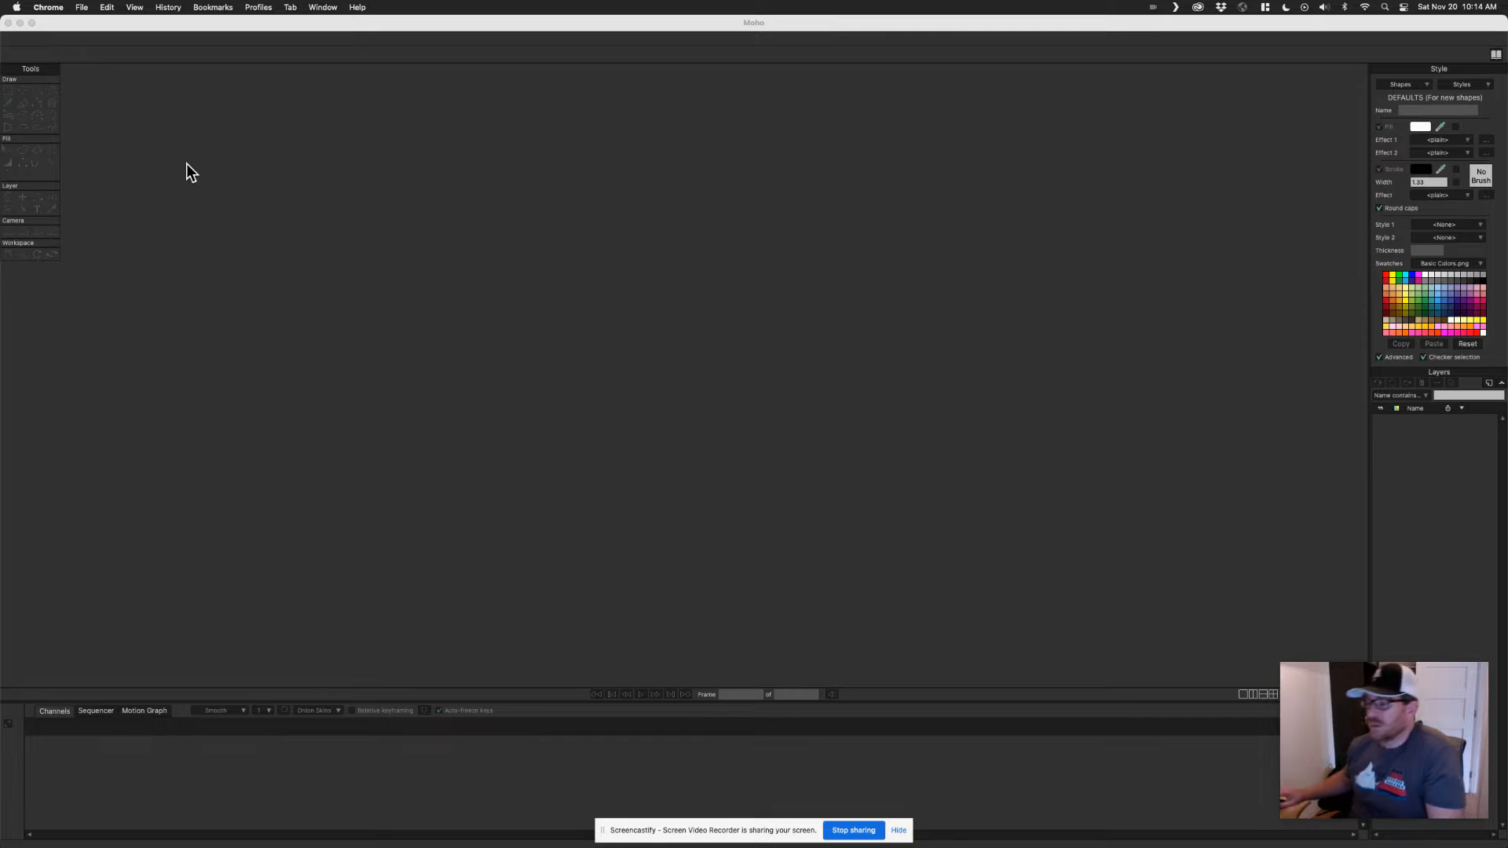
# Switch to Moho and create a new project.
pyautogui.click(187, 163)
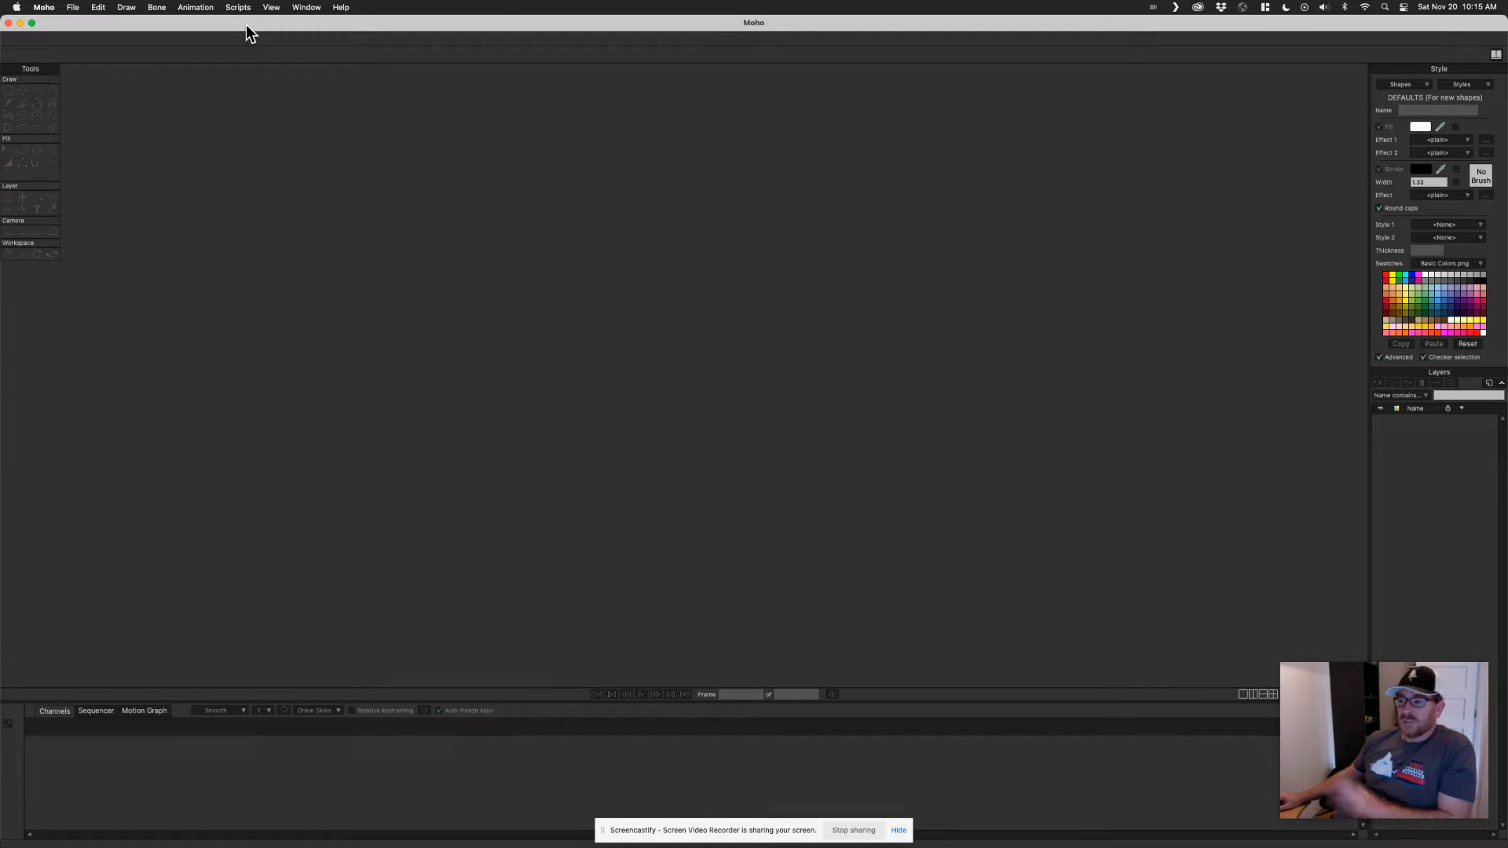
pyautogui.click(73, 8)
pyautogui.click(83, 24)
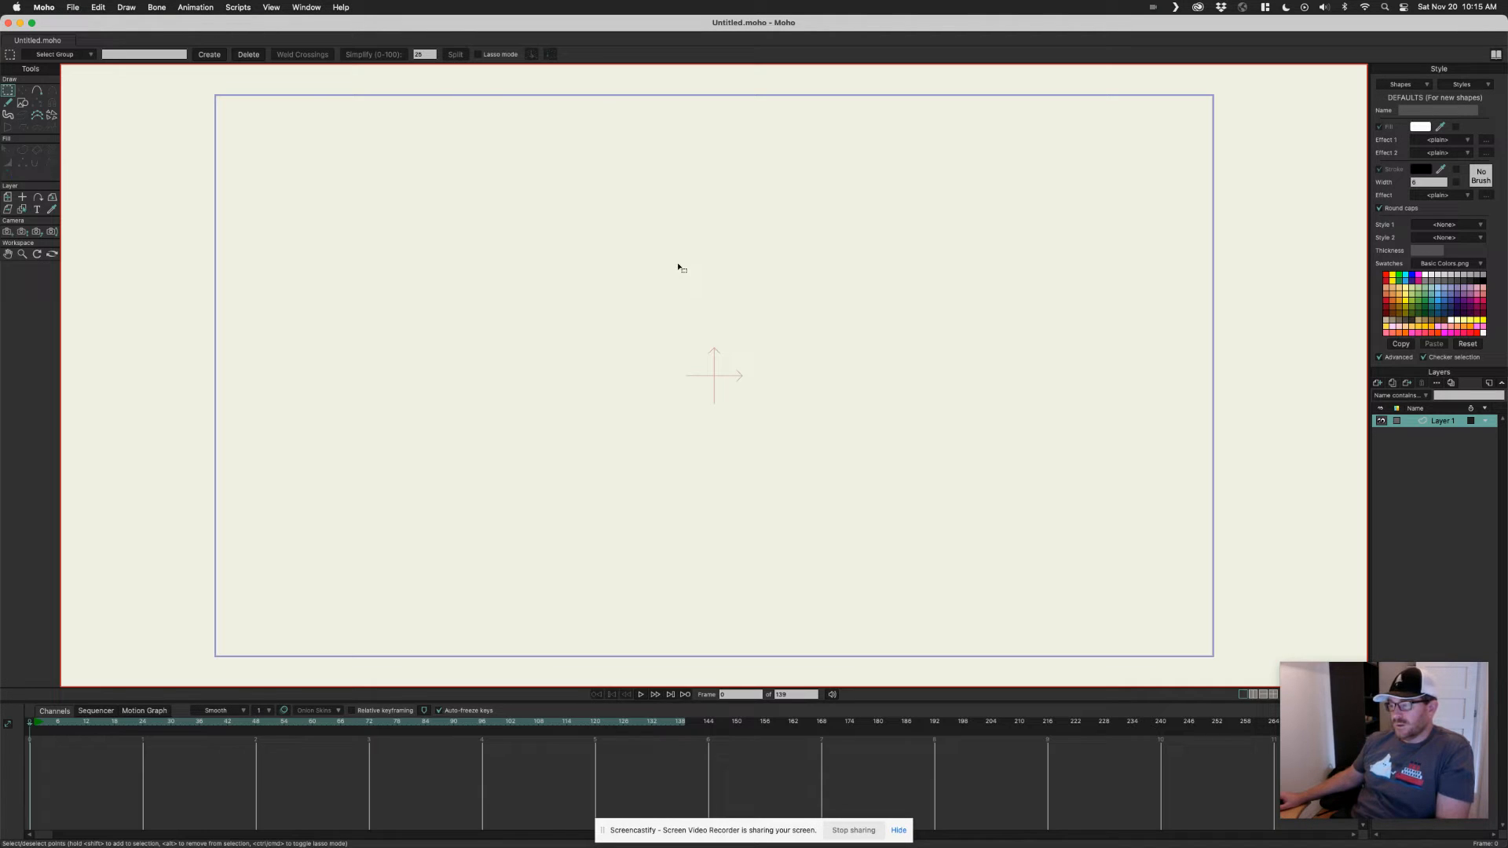
# Set the project dimensions to 1000 by 1000 and the frame rate to 12.
pyautogui.click(72, 7)
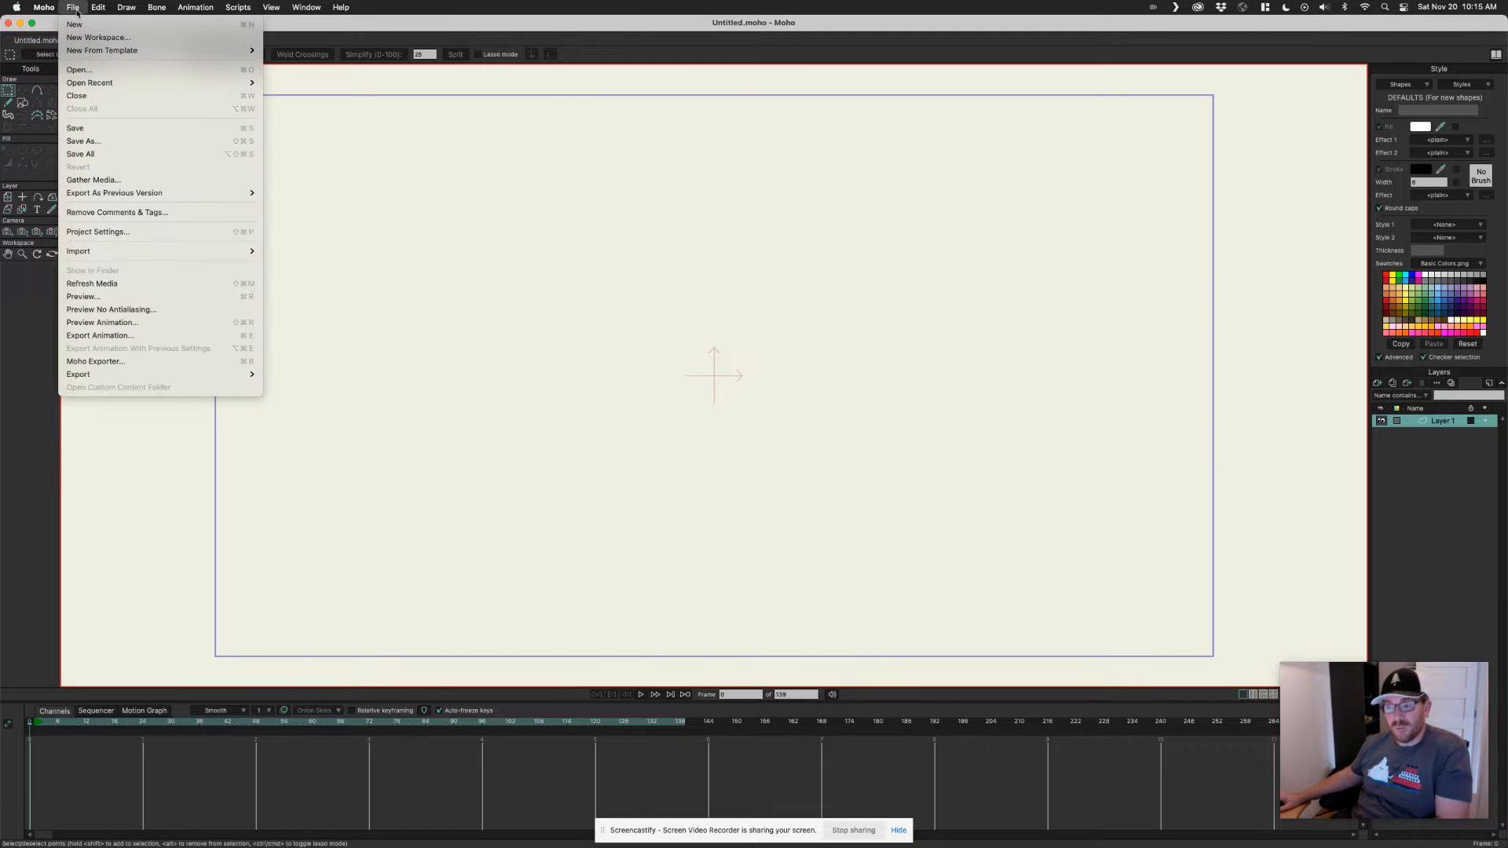
pyautogui.click(131, 231)
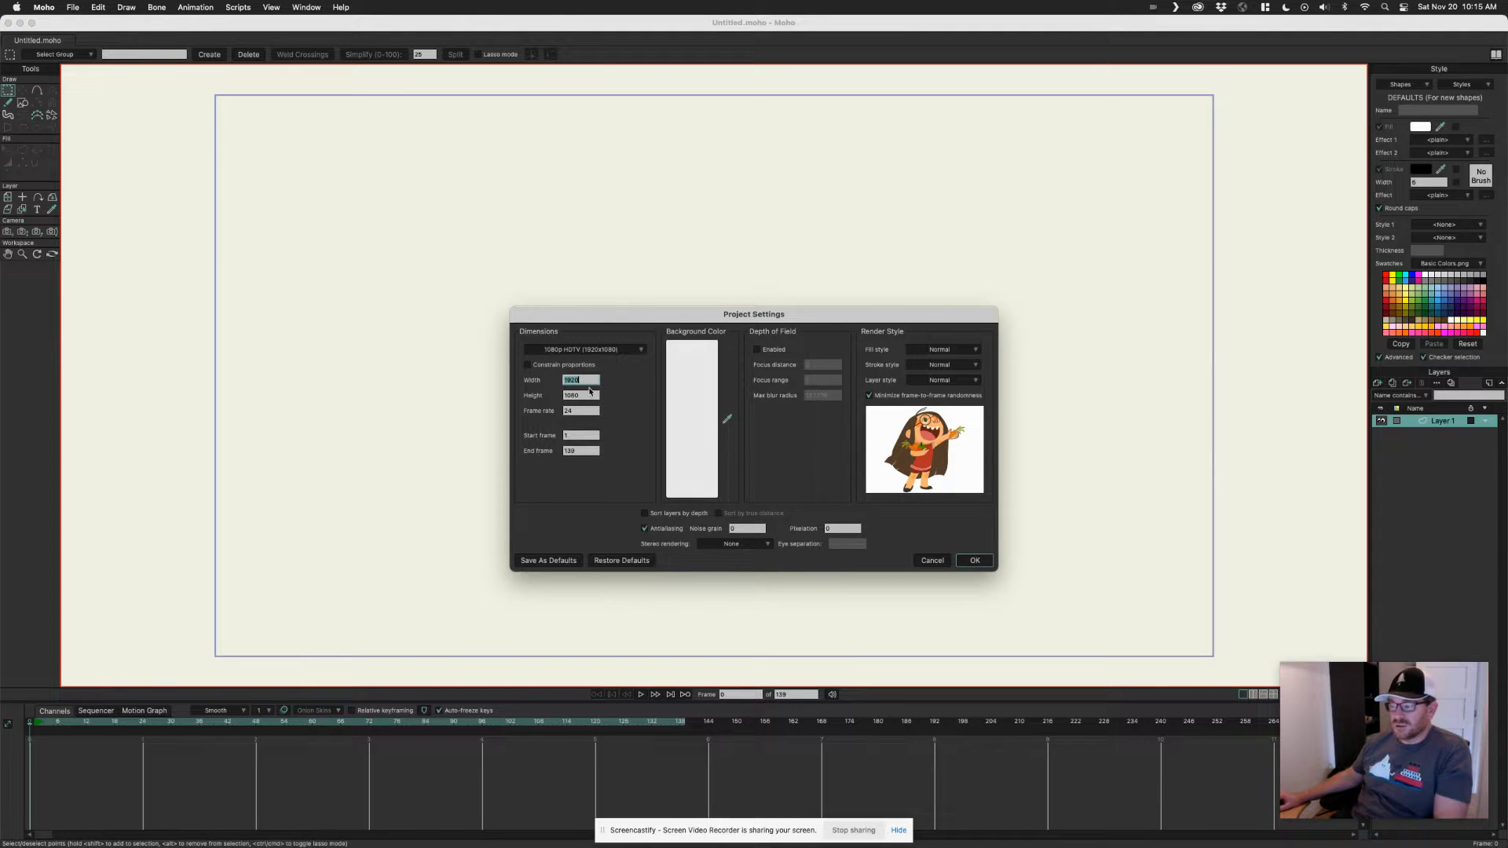
pyautogui.write('10')
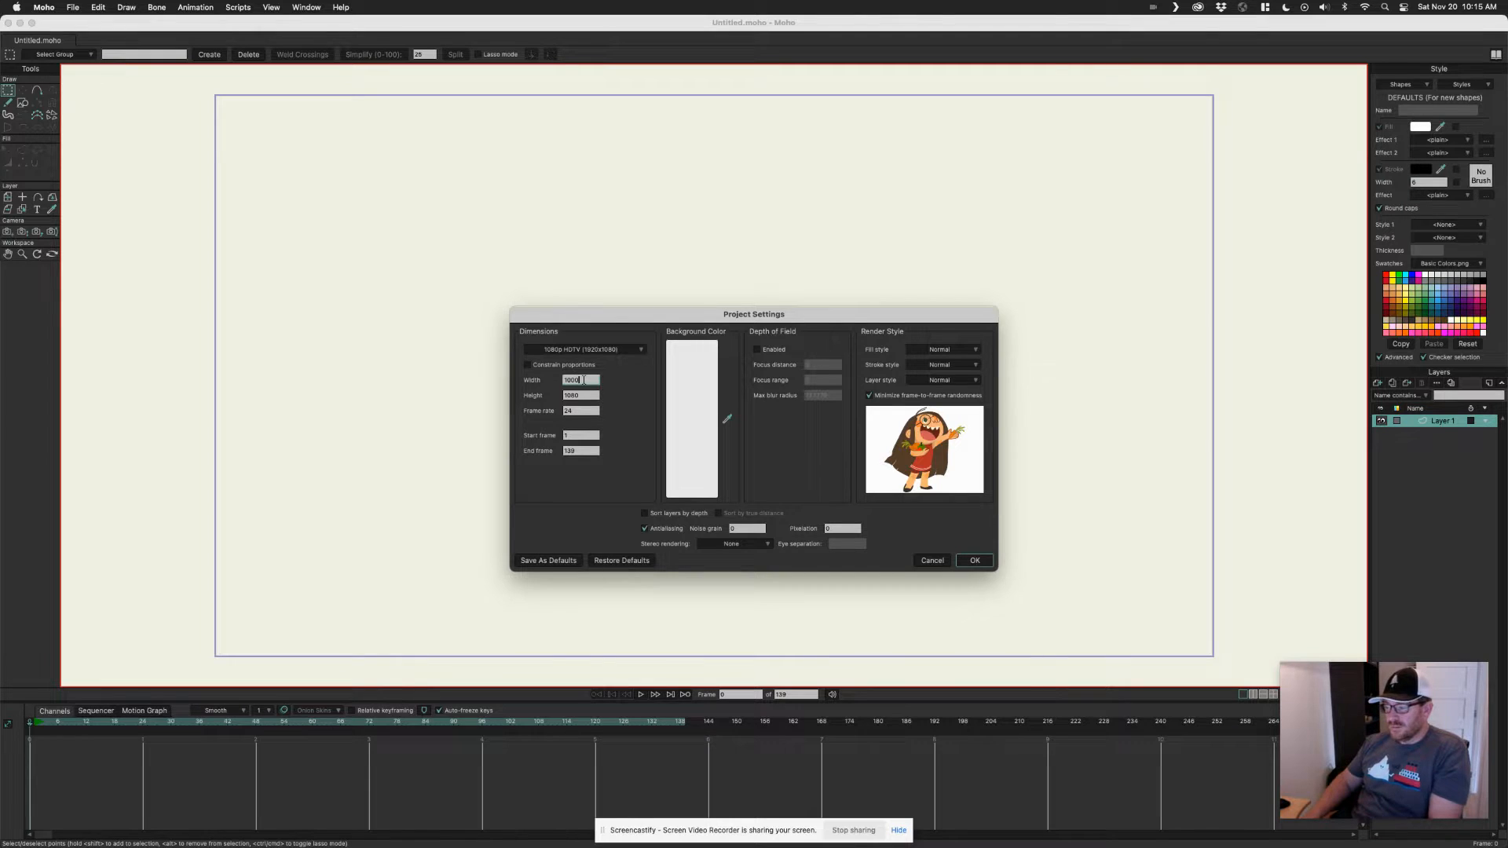
pyautogui.press('Tab')
pyautogui.write('1000')
pyautogui.press('Tab')
pyautogui.write('12')
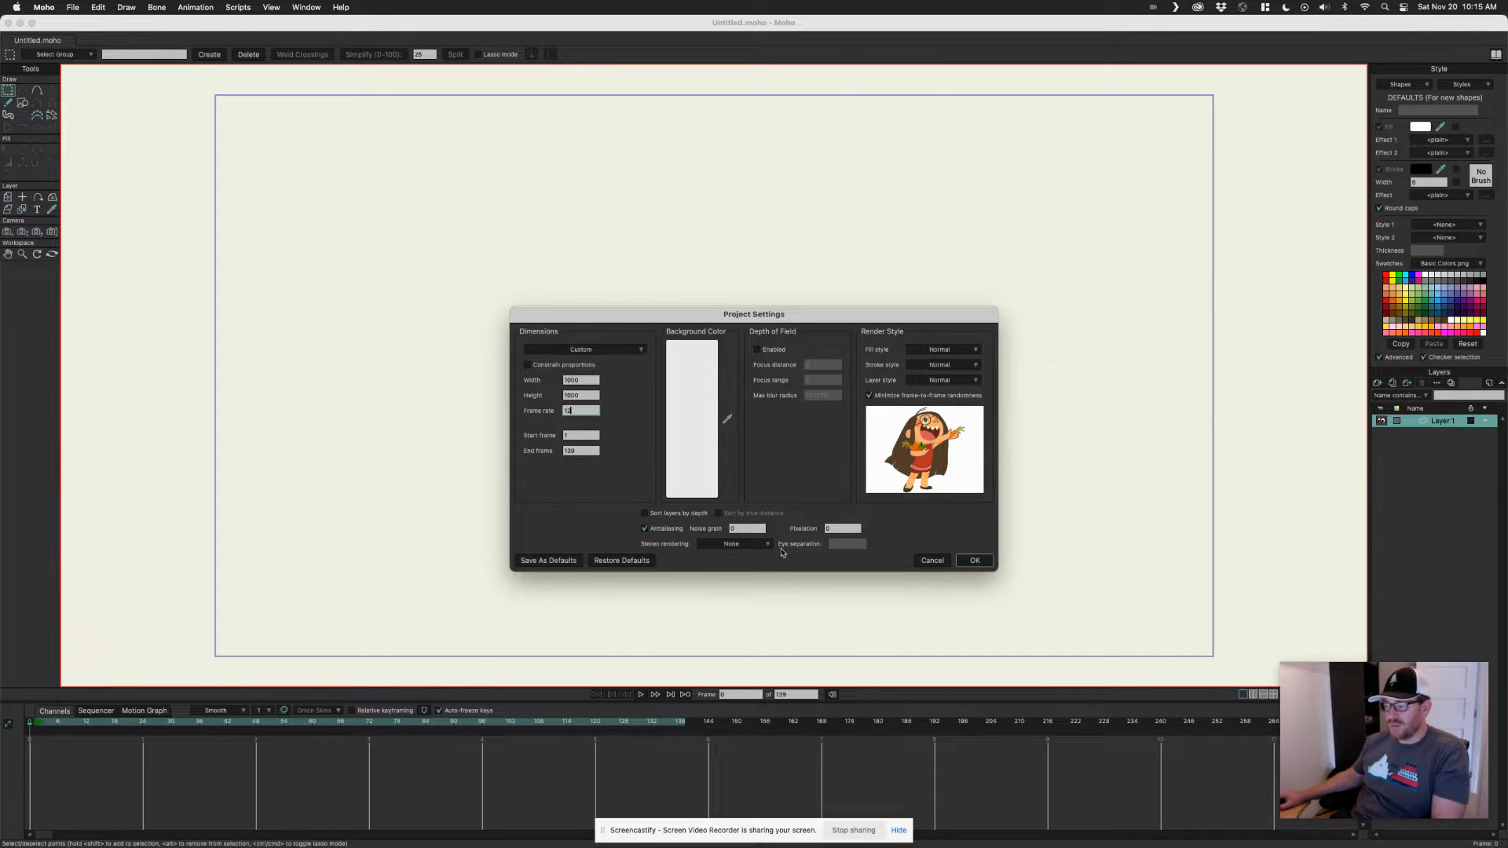
pyautogui.click(975, 565)
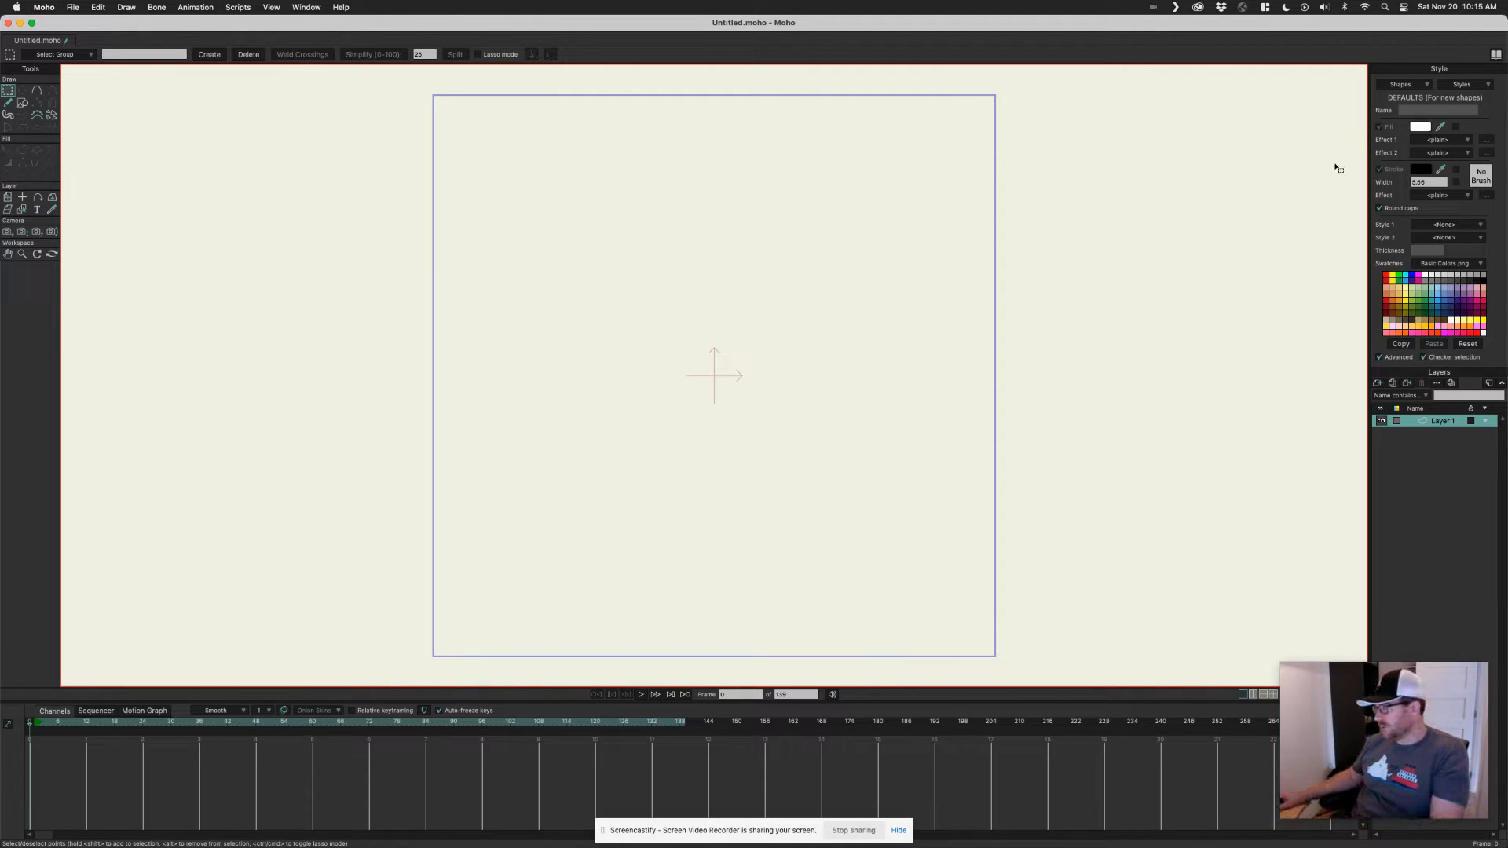
pyautogui.click(72, 7)
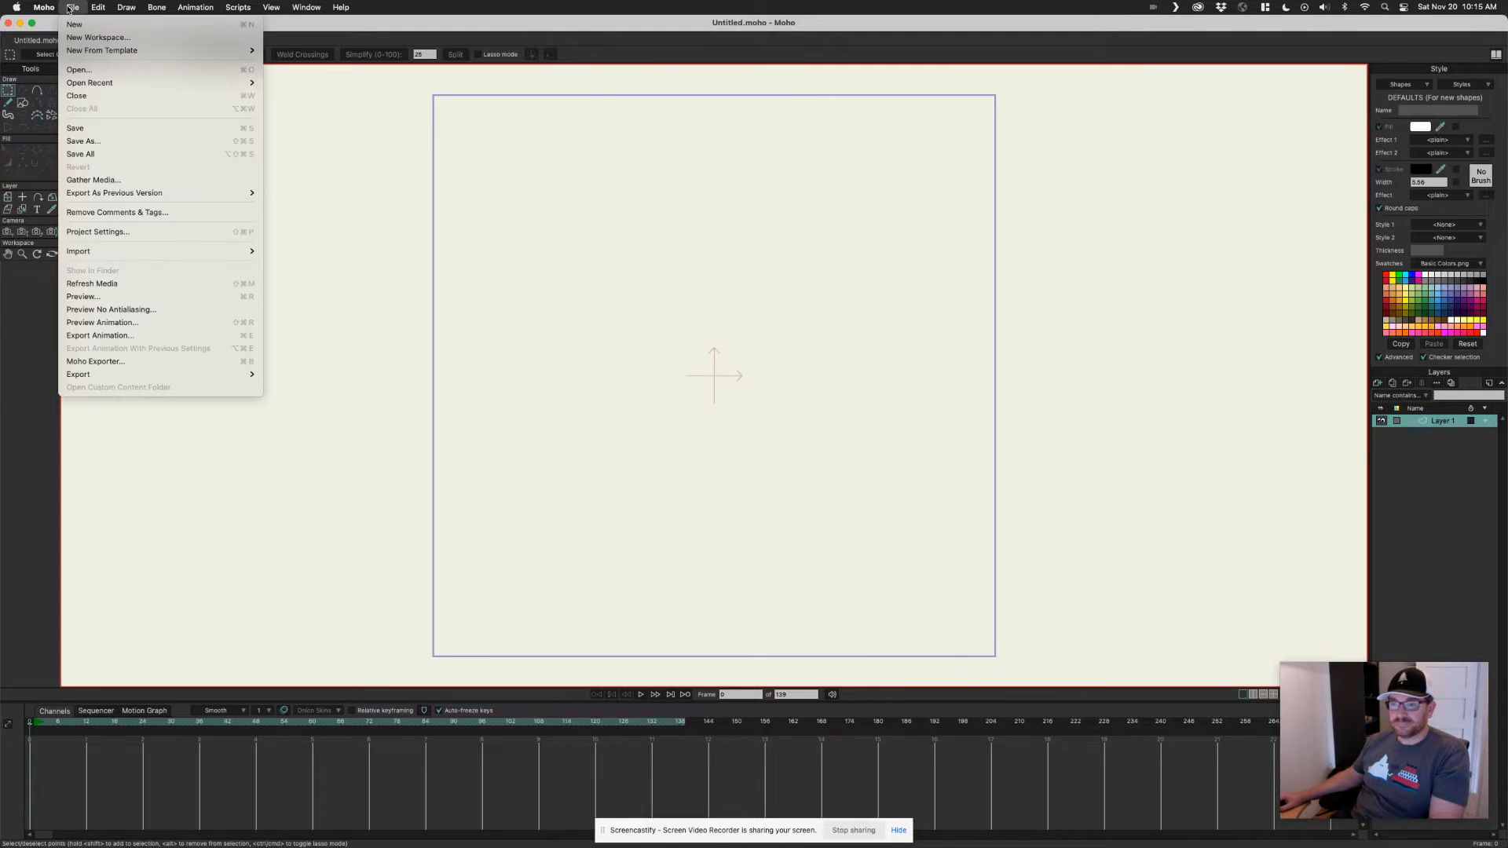
pyautogui.moveTo(108, 251)
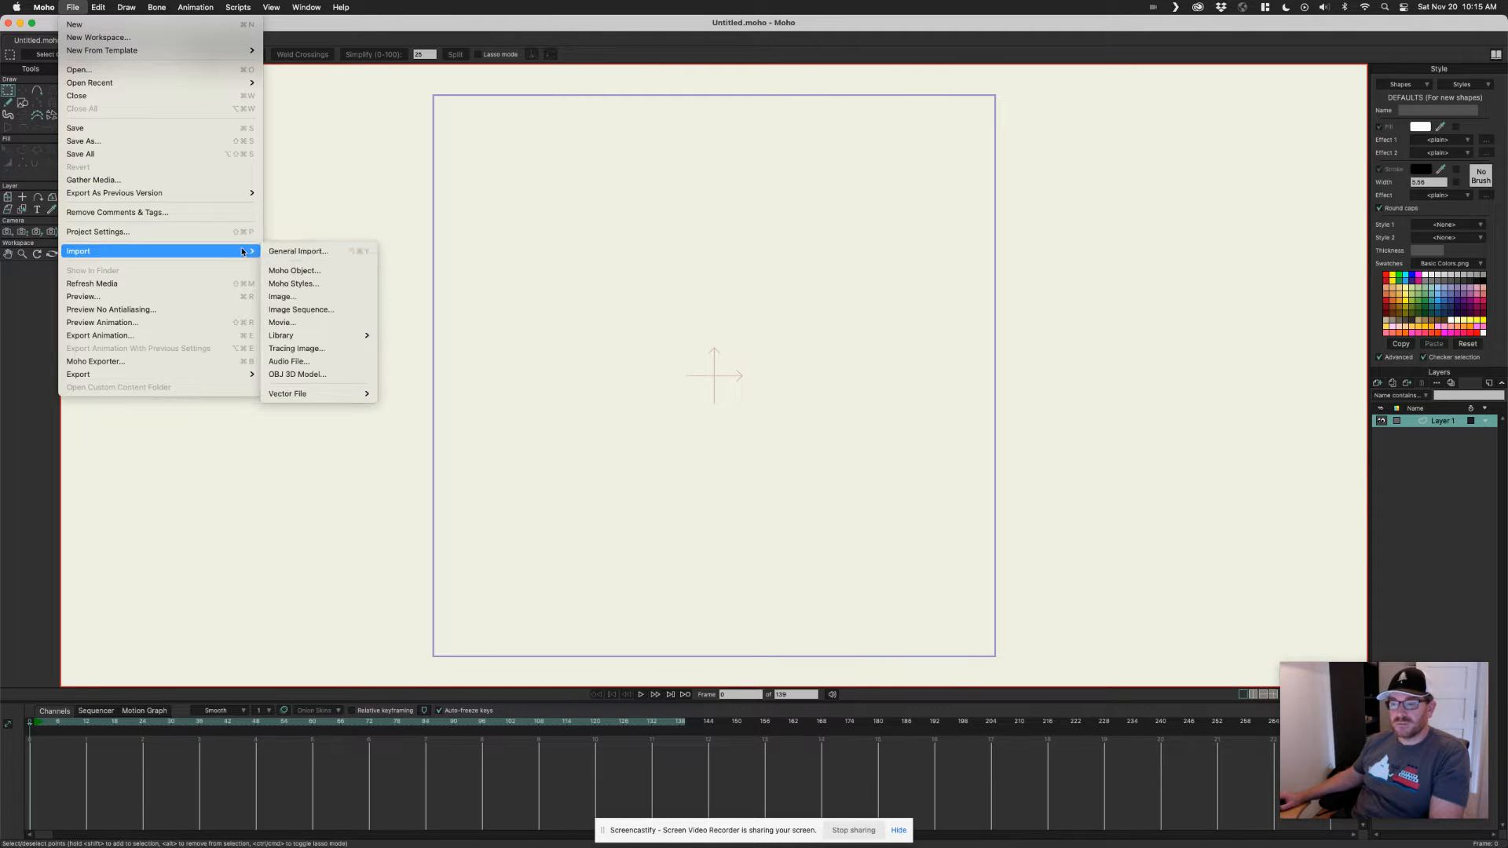
pyautogui.click(1440, 30)
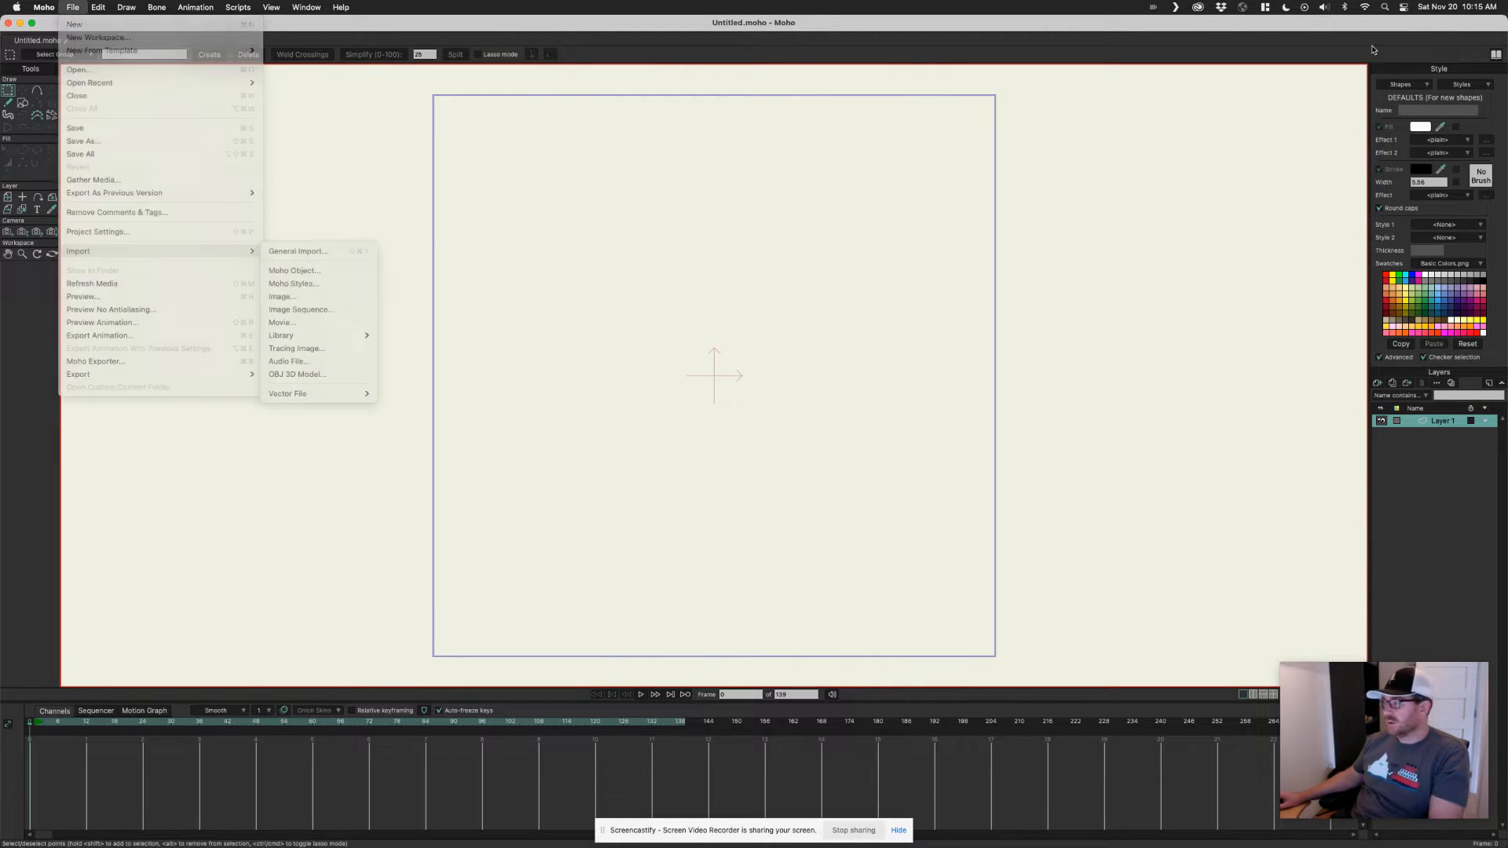
# Narrow the Moho window to reveal the desktop and bring CharacterSketch.psd from it onto the canvas.
pyautogui.moveTo(1505, 22); pyautogui.dragTo(1448, 28)
pyautogui.click(1483, 94)
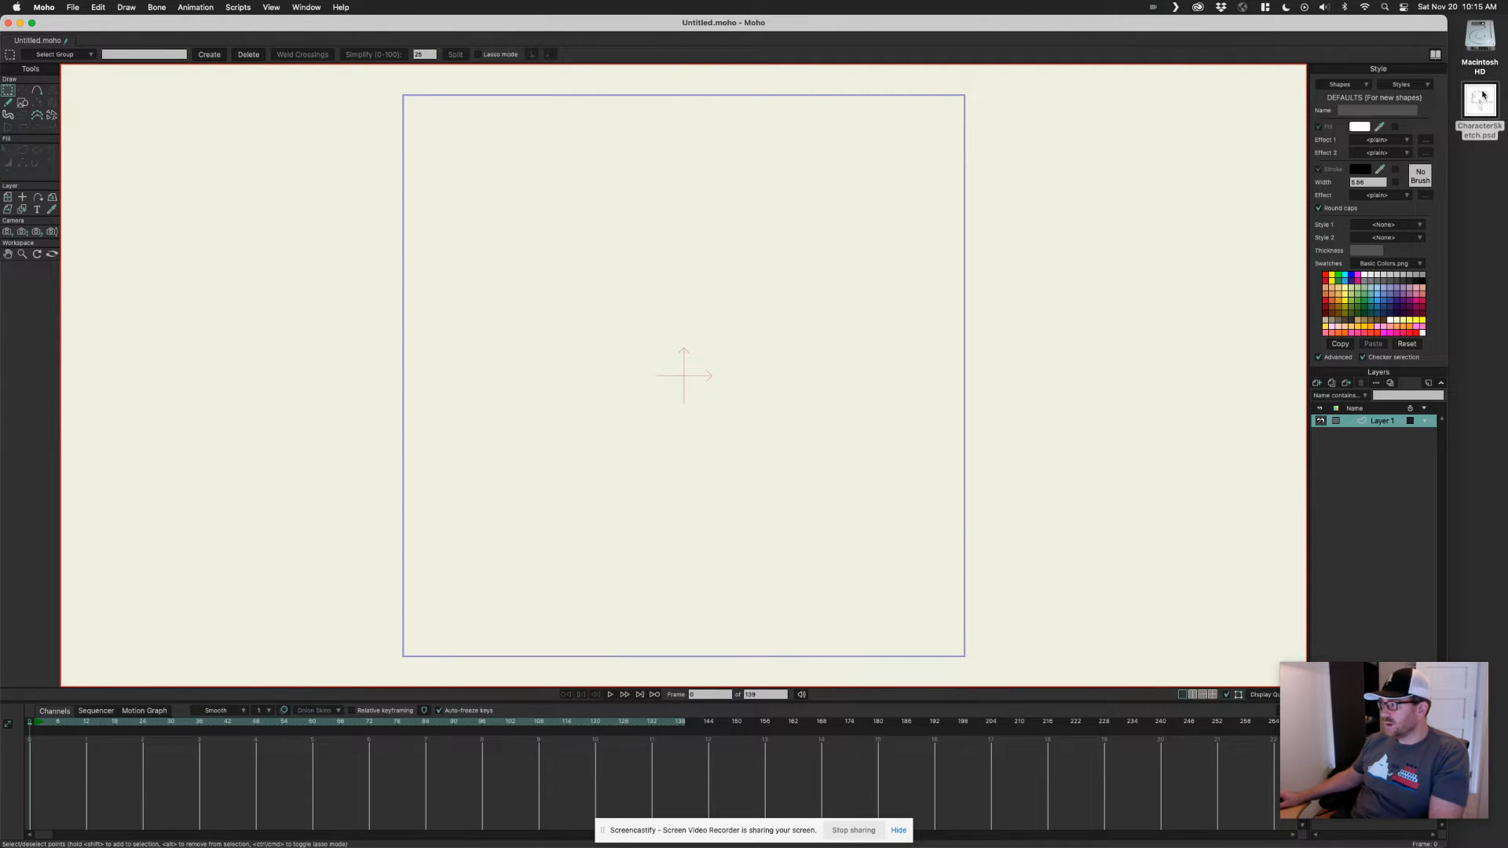
pyautogui.moveTo(1483, 94); pyautogui.dragTo(655, 276)
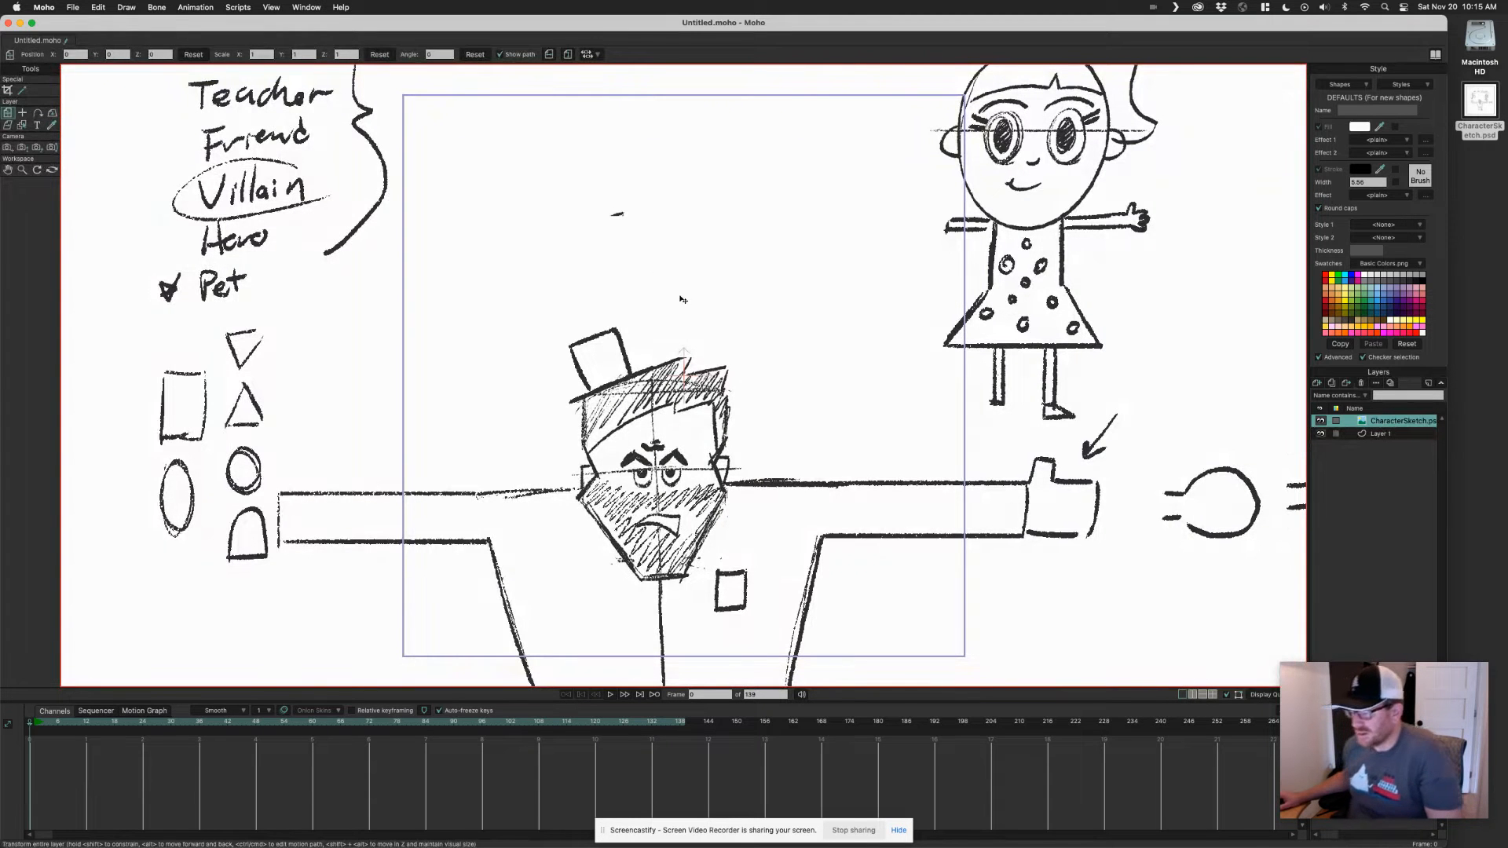
# Scale the character sketch layer down to about 0.53 and position the large villain figure inside the project frame.
pyautogui.scroll(-5, 852, 337)
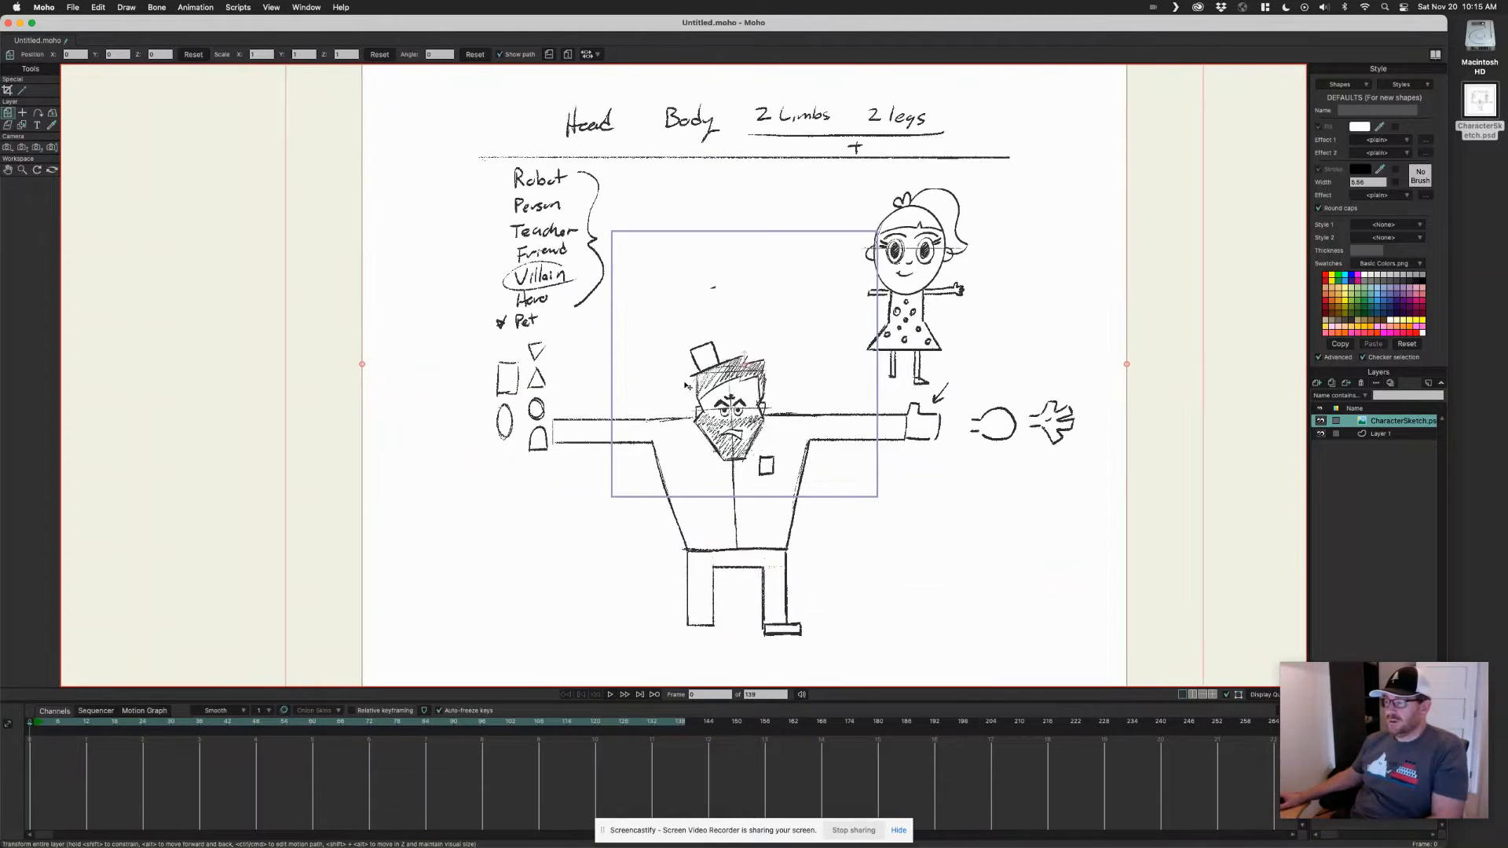
pyautogui.scroll(-3, 620, 387)
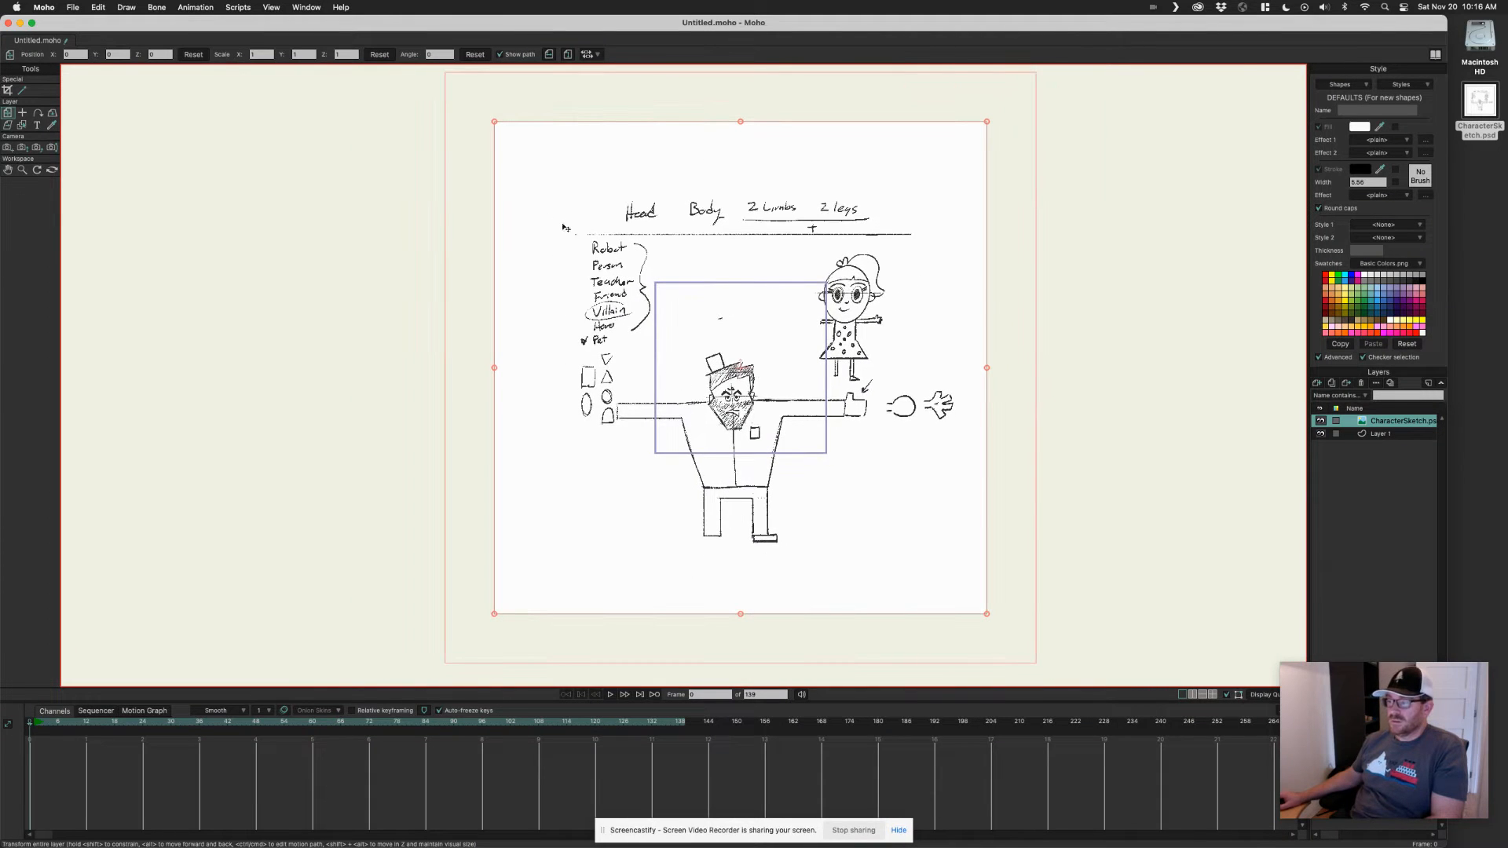
pyautogui.moveTo(720, 436); pyautogui.dragTo(731, 353)
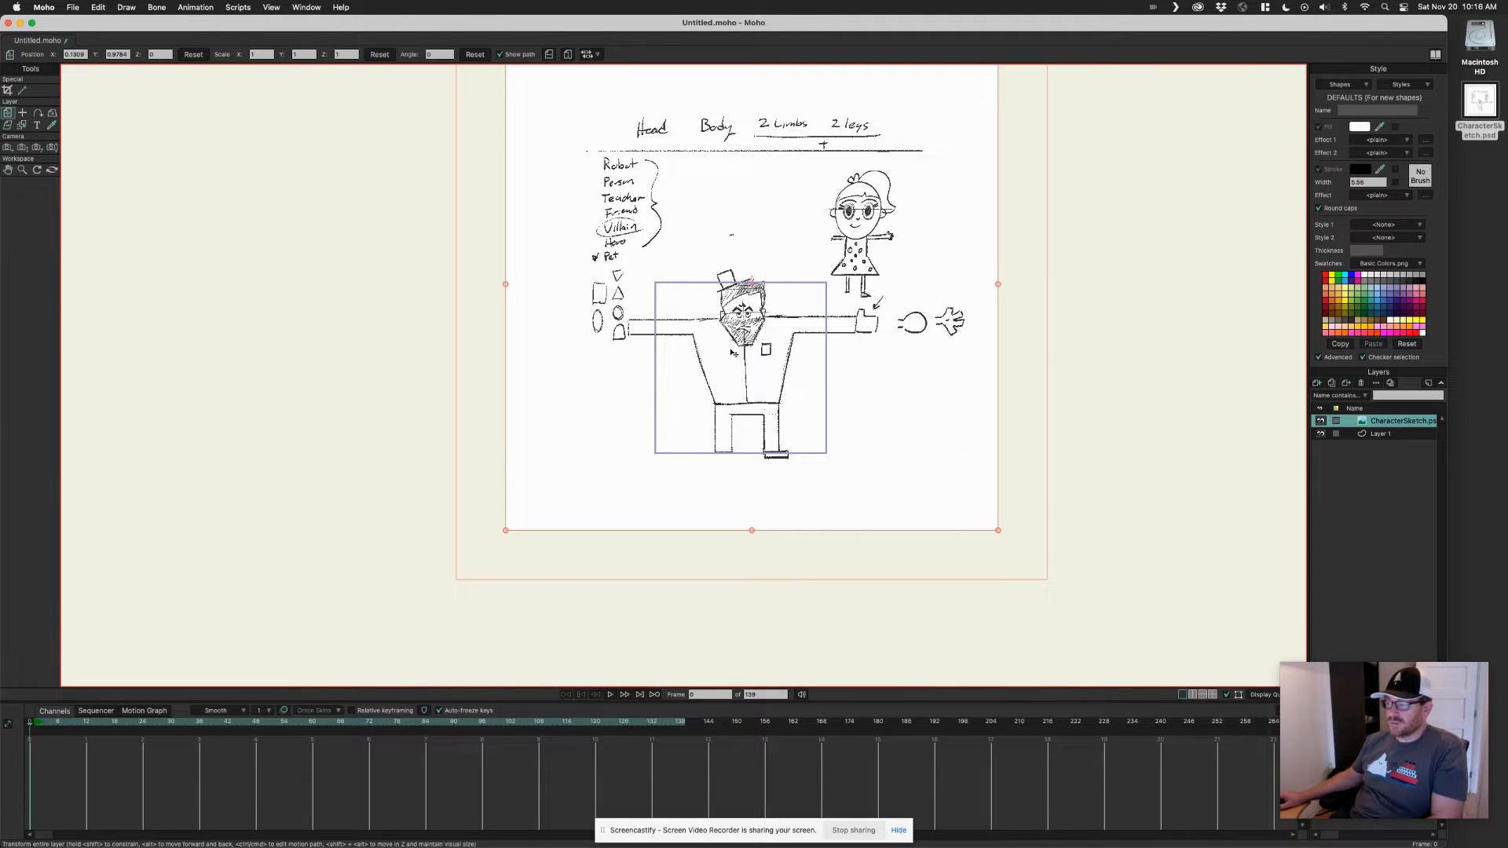
pyautogui.moveTo(997, 530); pyautogui.dragTo(900, 432)
pyautogui.moveTo(796, 338); pyautogui.dragTo(790, 374)
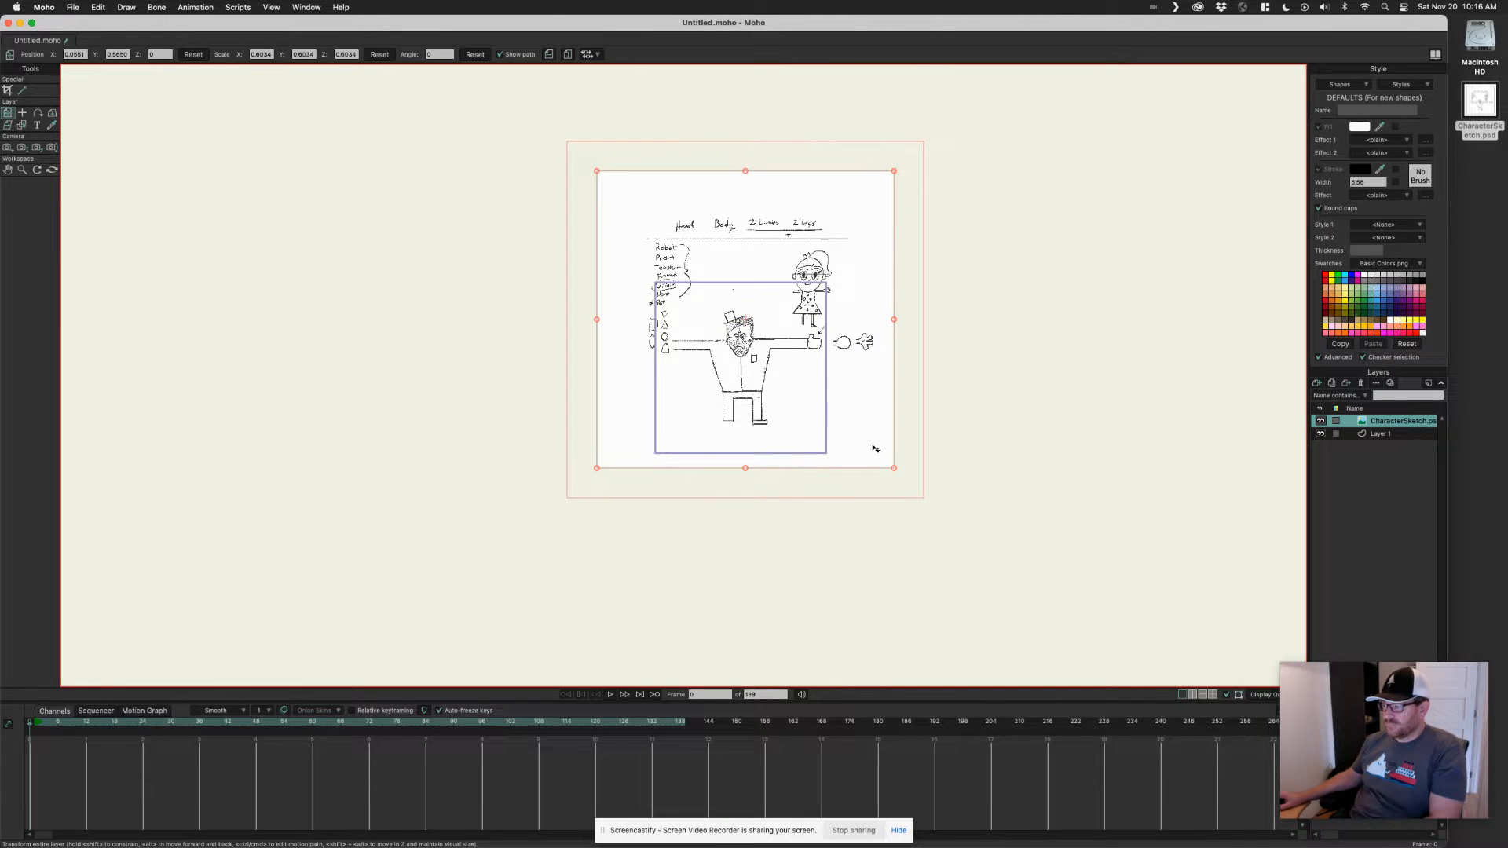
pyautogui.moveTo(895, 468); pyautogui.dragTo(875, 459)
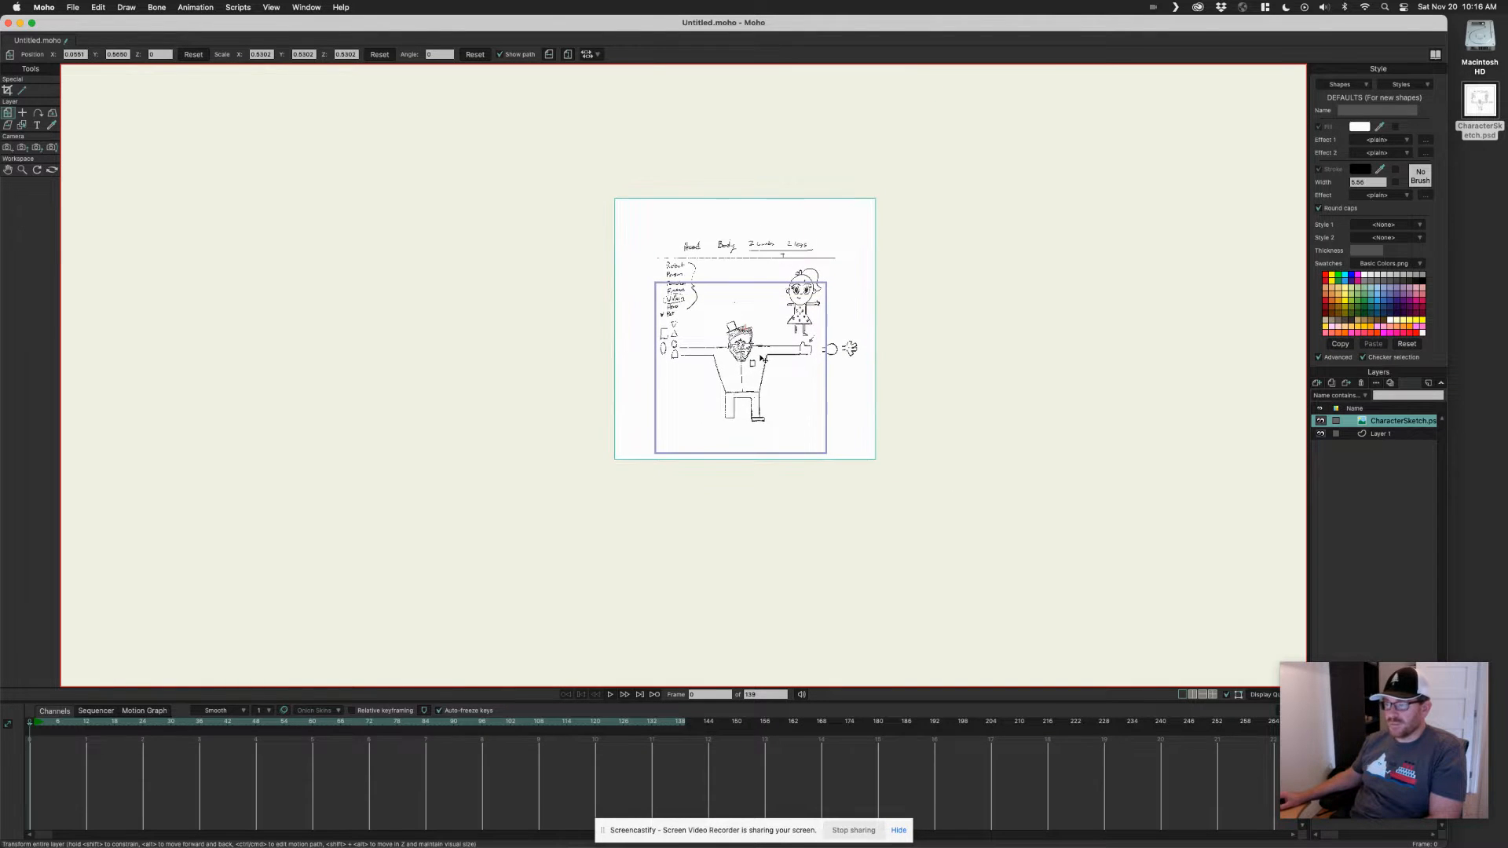
# Crop the sketch image closely around the villain, cutting away the notes and most of the other drawings.
pyautogui.click(7, 89)
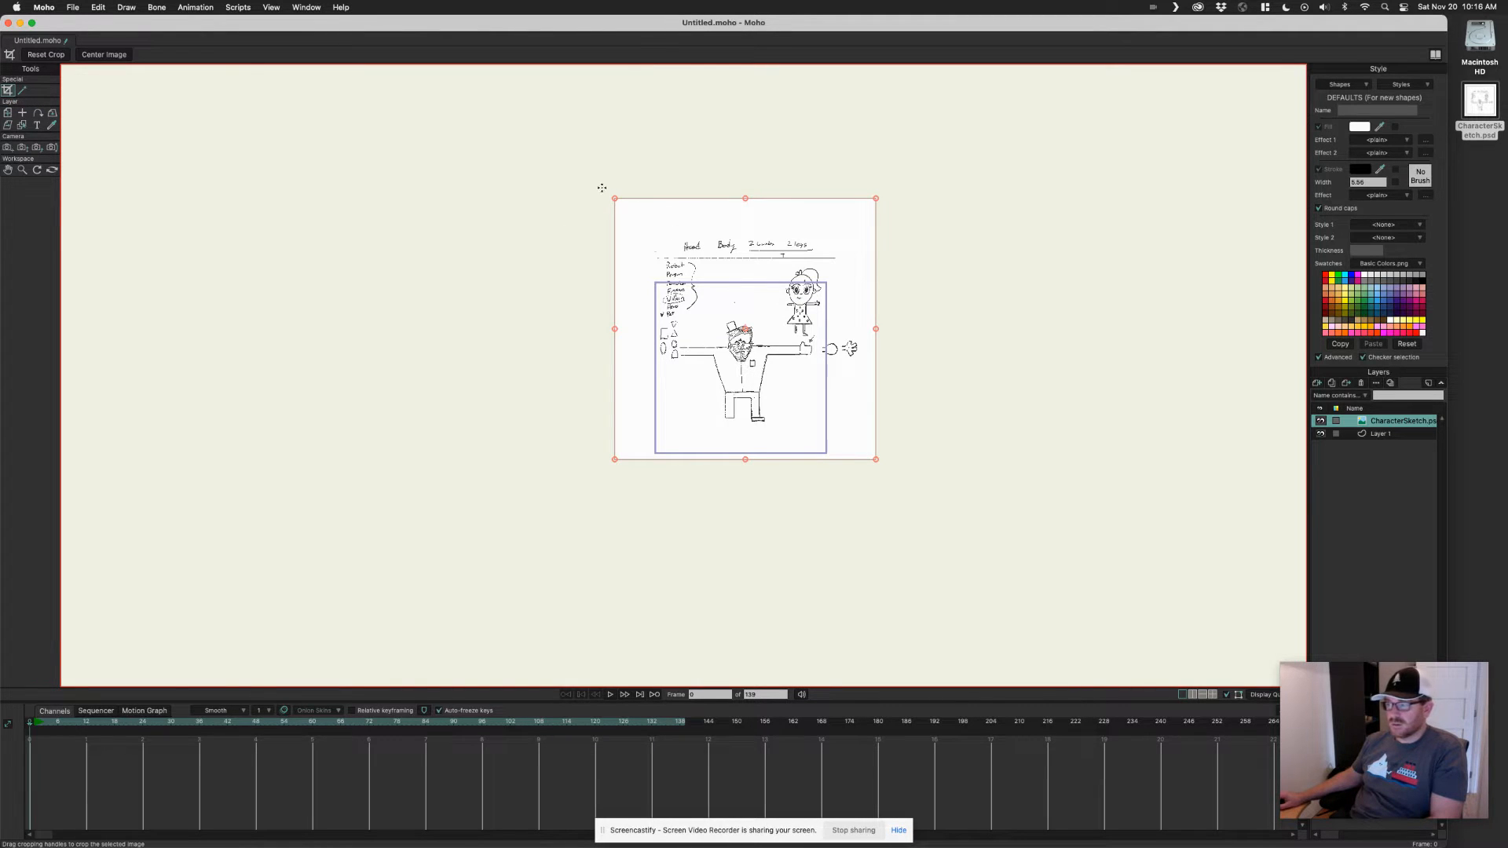
pyautogui.moveTo(616, 200); pyautogui.dragTo(670, 312)
pyautogui.moveTo(876, 460); pyautogui.dragTo(820, 427)
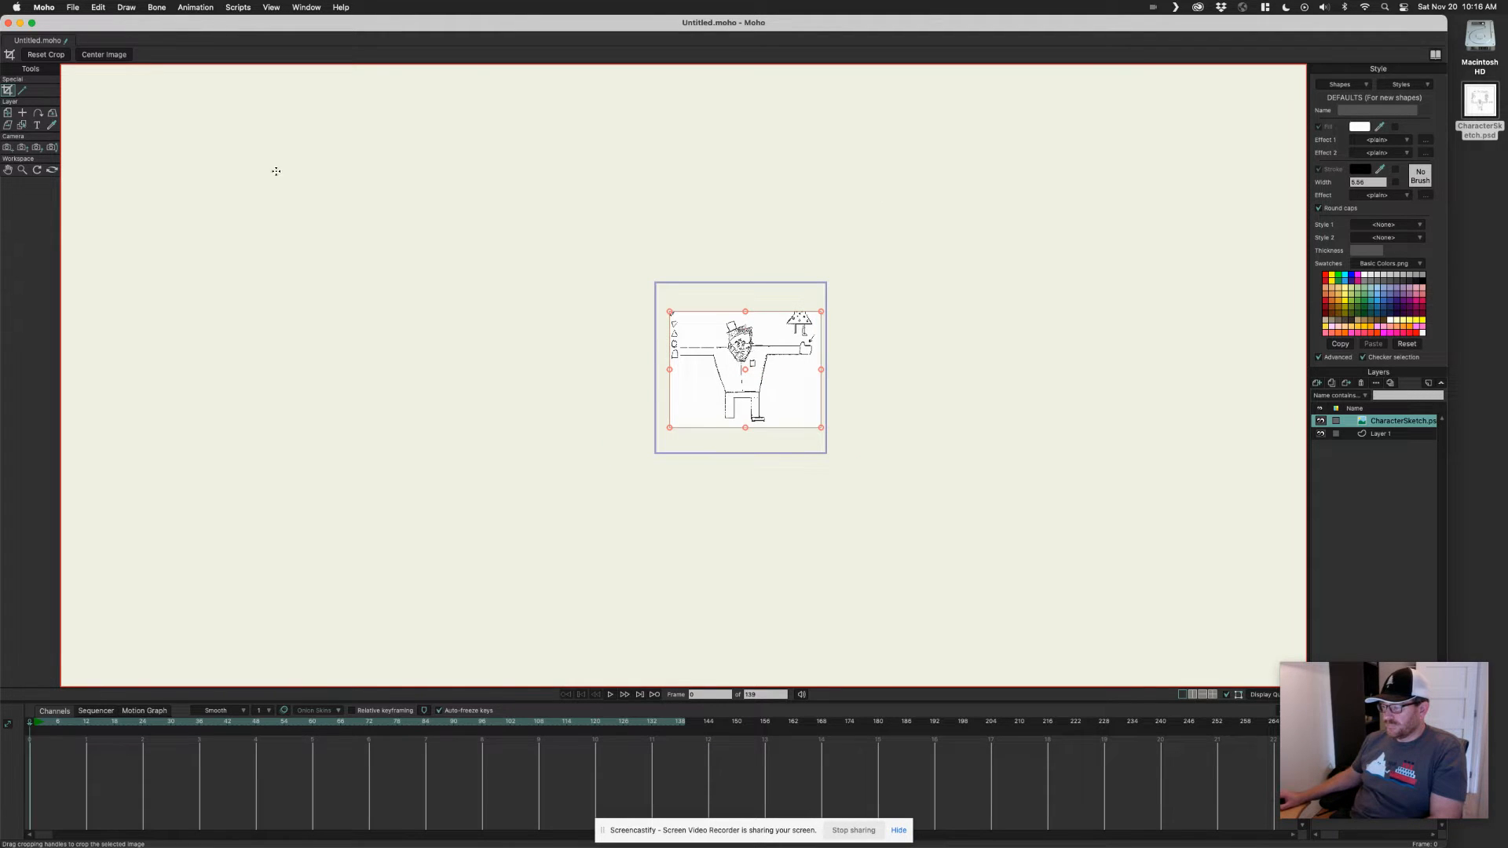
# Nudge the cropped sketch layer with Transform Layer to fine-tune the villain's position within the project frame.
pyautogui.click(8, 114)
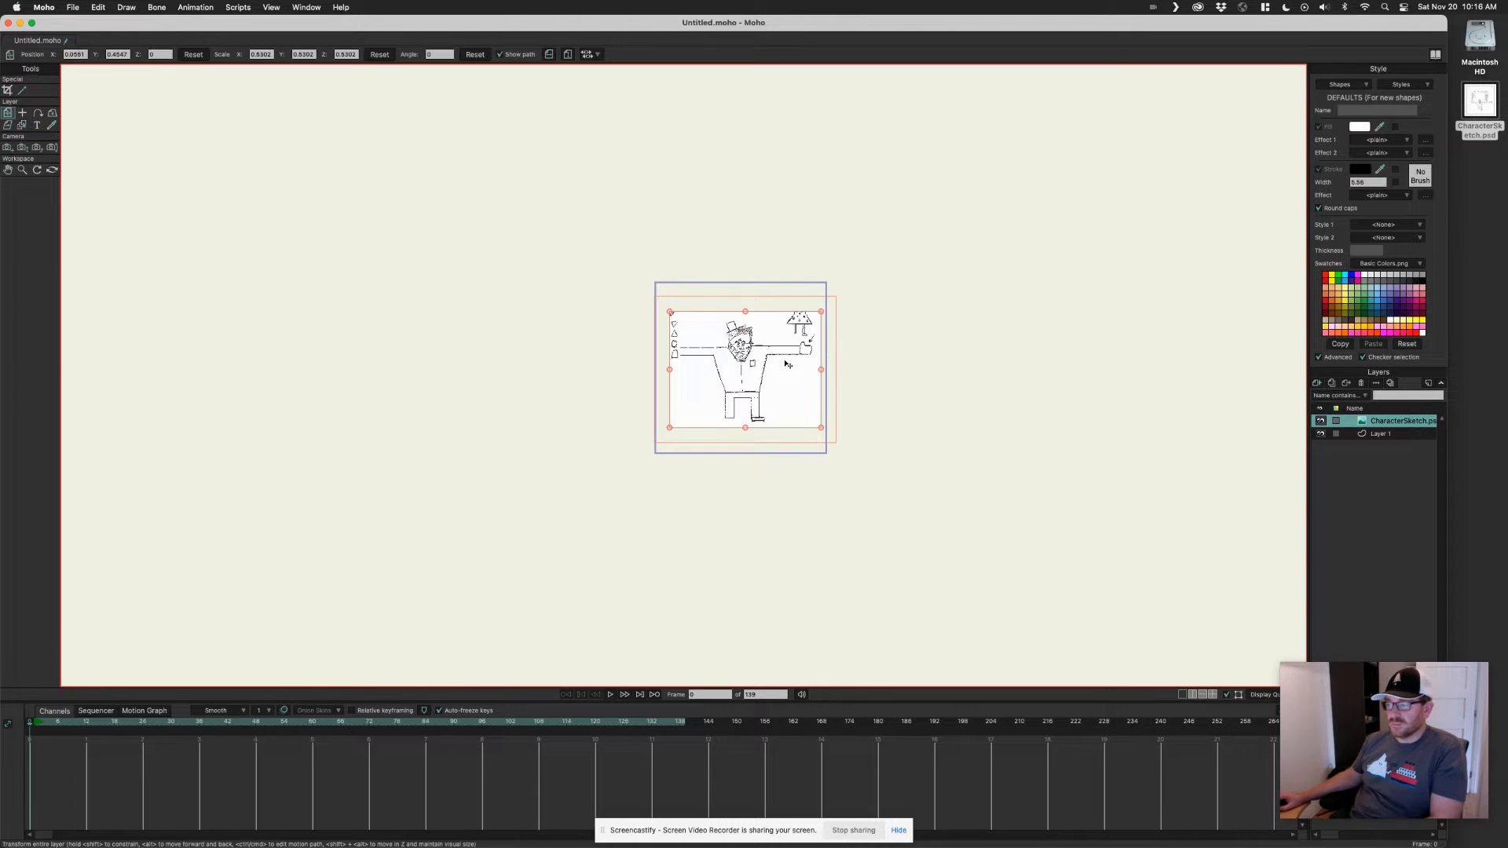
pyautogui.scroll(8, 932, 376)
pyautogui.scroll(6, 974, 359)
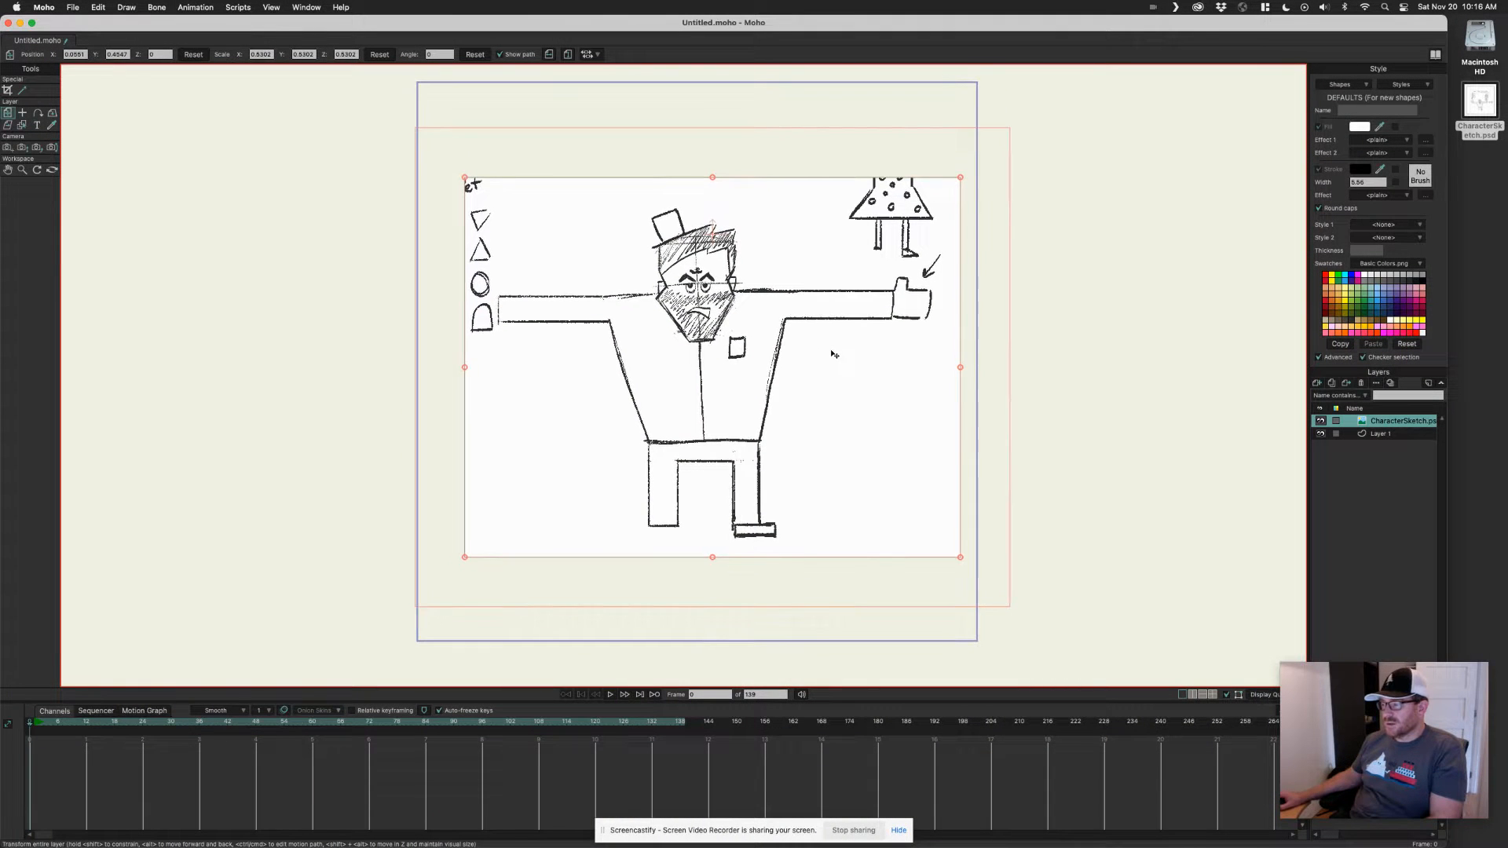
pyautogui.moveTo(766, 339); pyautogui.dragTo(768, 343)
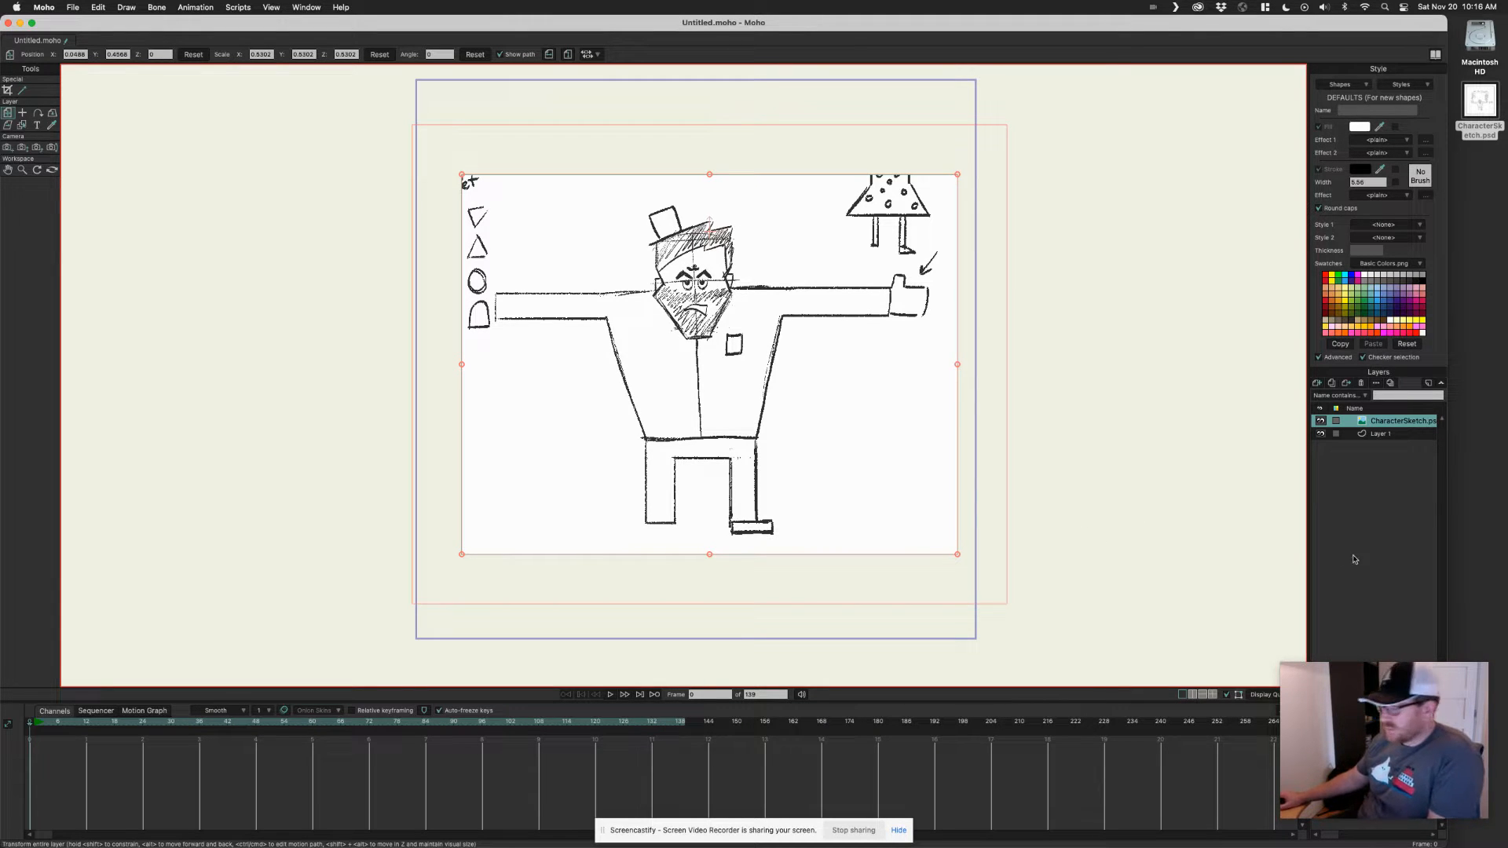
# Lower the opacity of the CharacterSketch.psd layer to make it a faint tracing guide.
pyautogui.doubleClick(1388, 424)
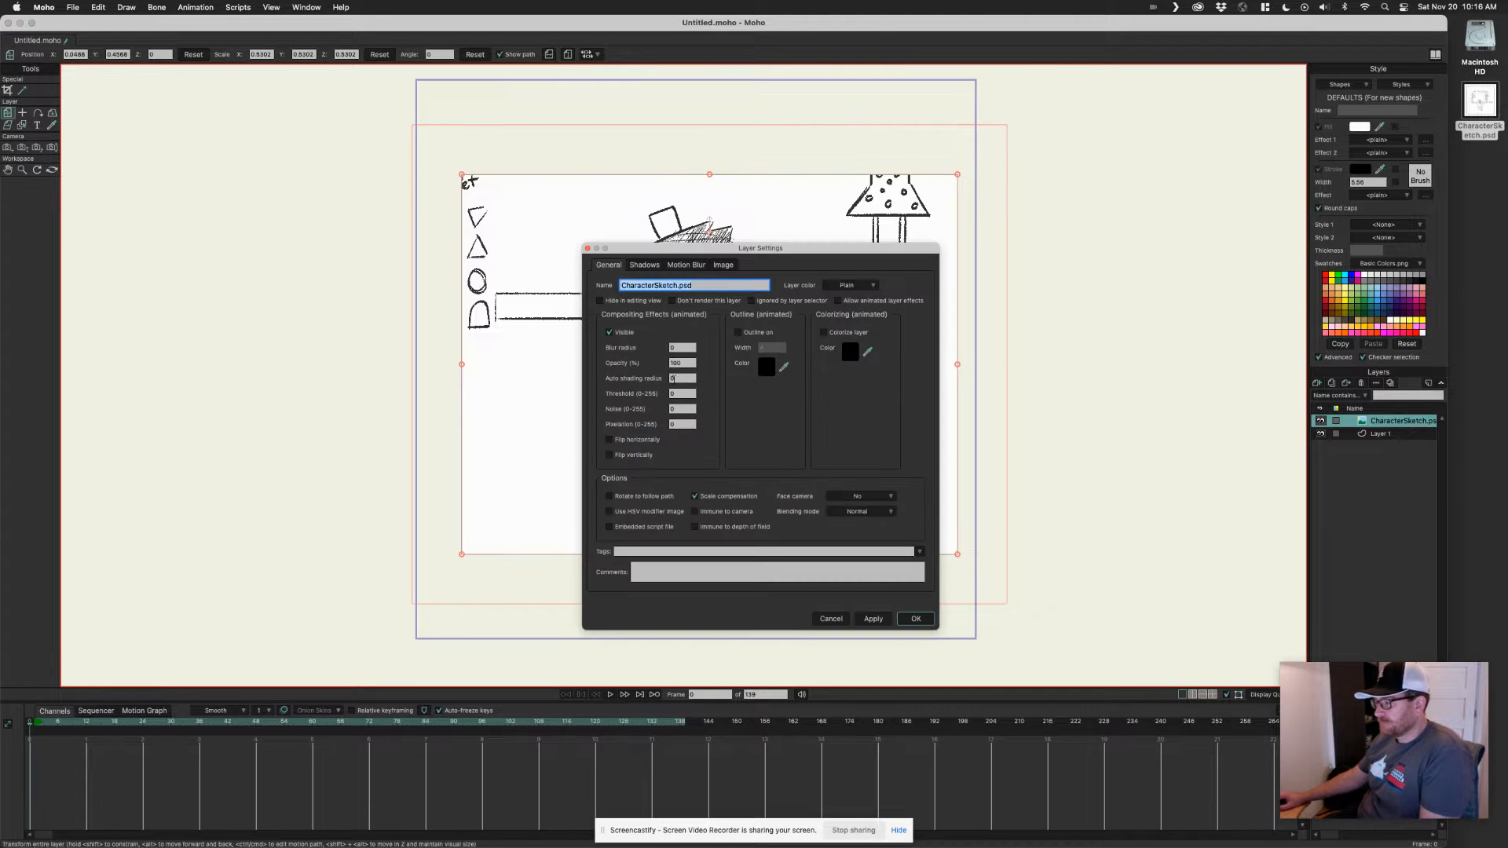
pyautogui.click(687, 363)
pyautogui.write('5')
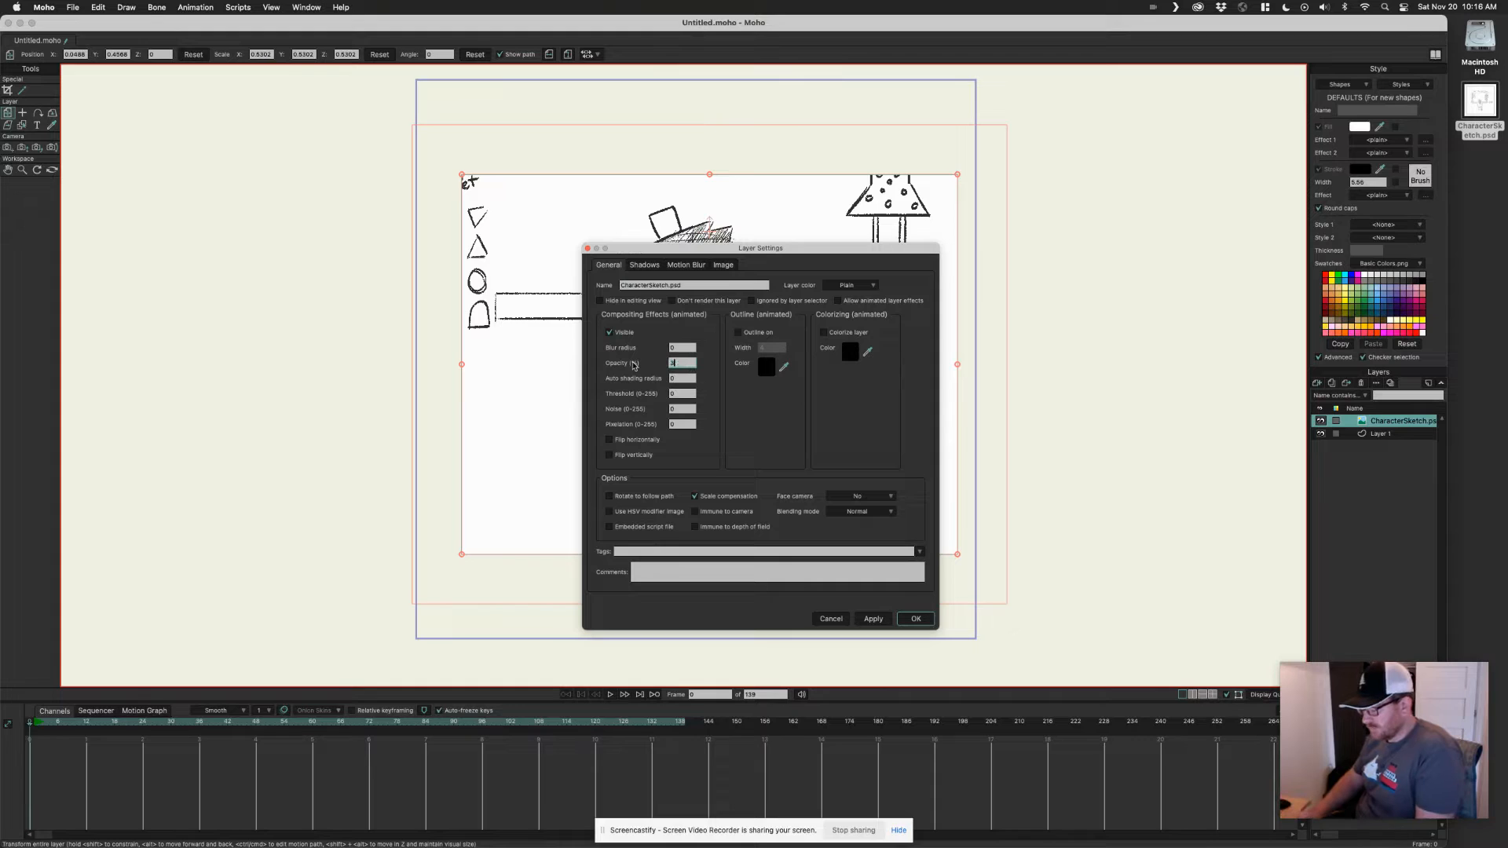
pyautogui.click(916, 619)
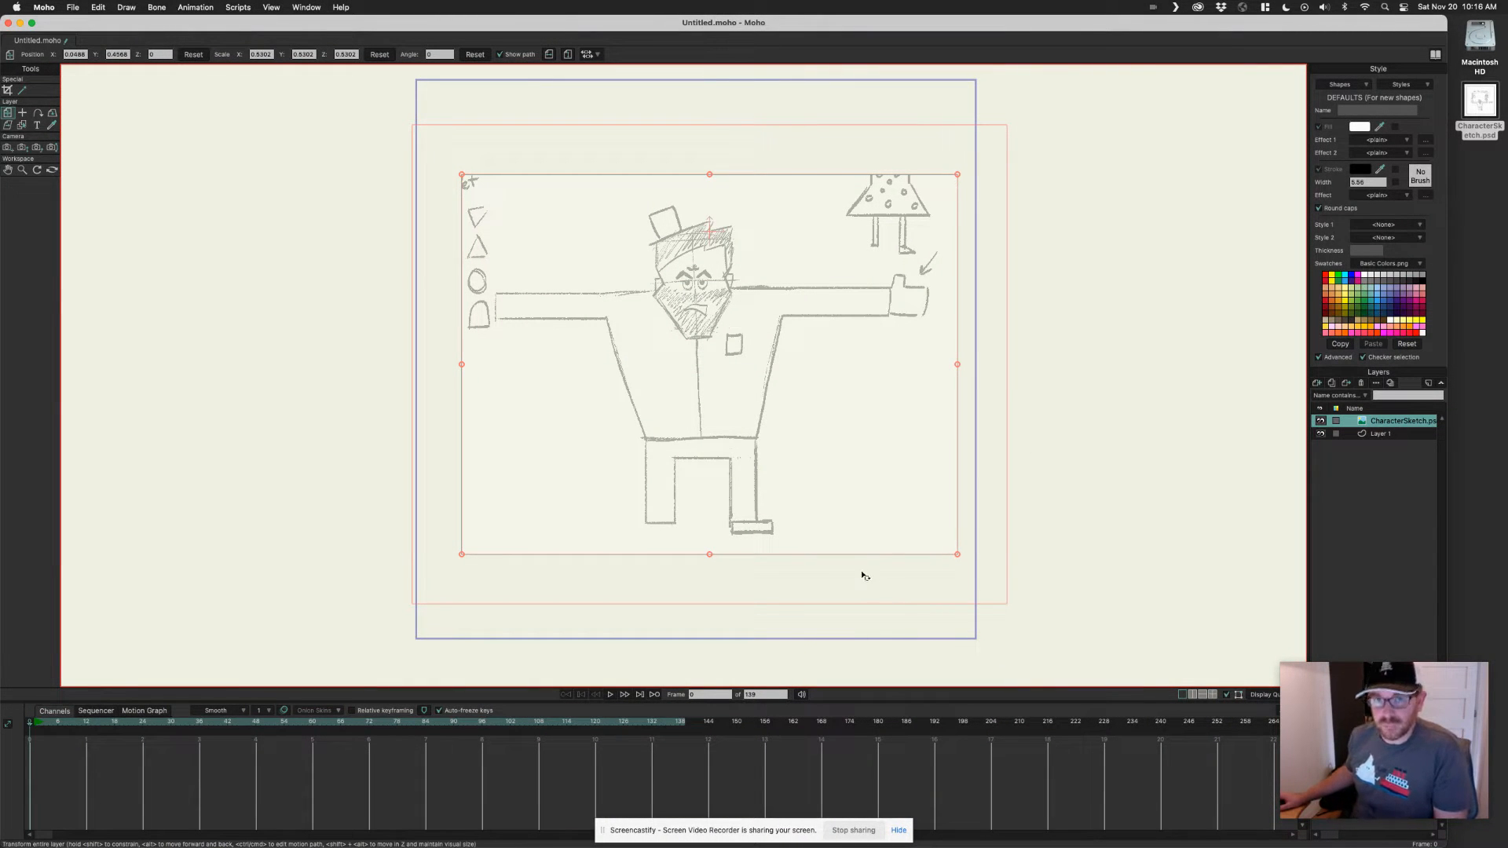
# Rename the vector layer Layer 1 as Body.
pyautogui.click(1376, 435)
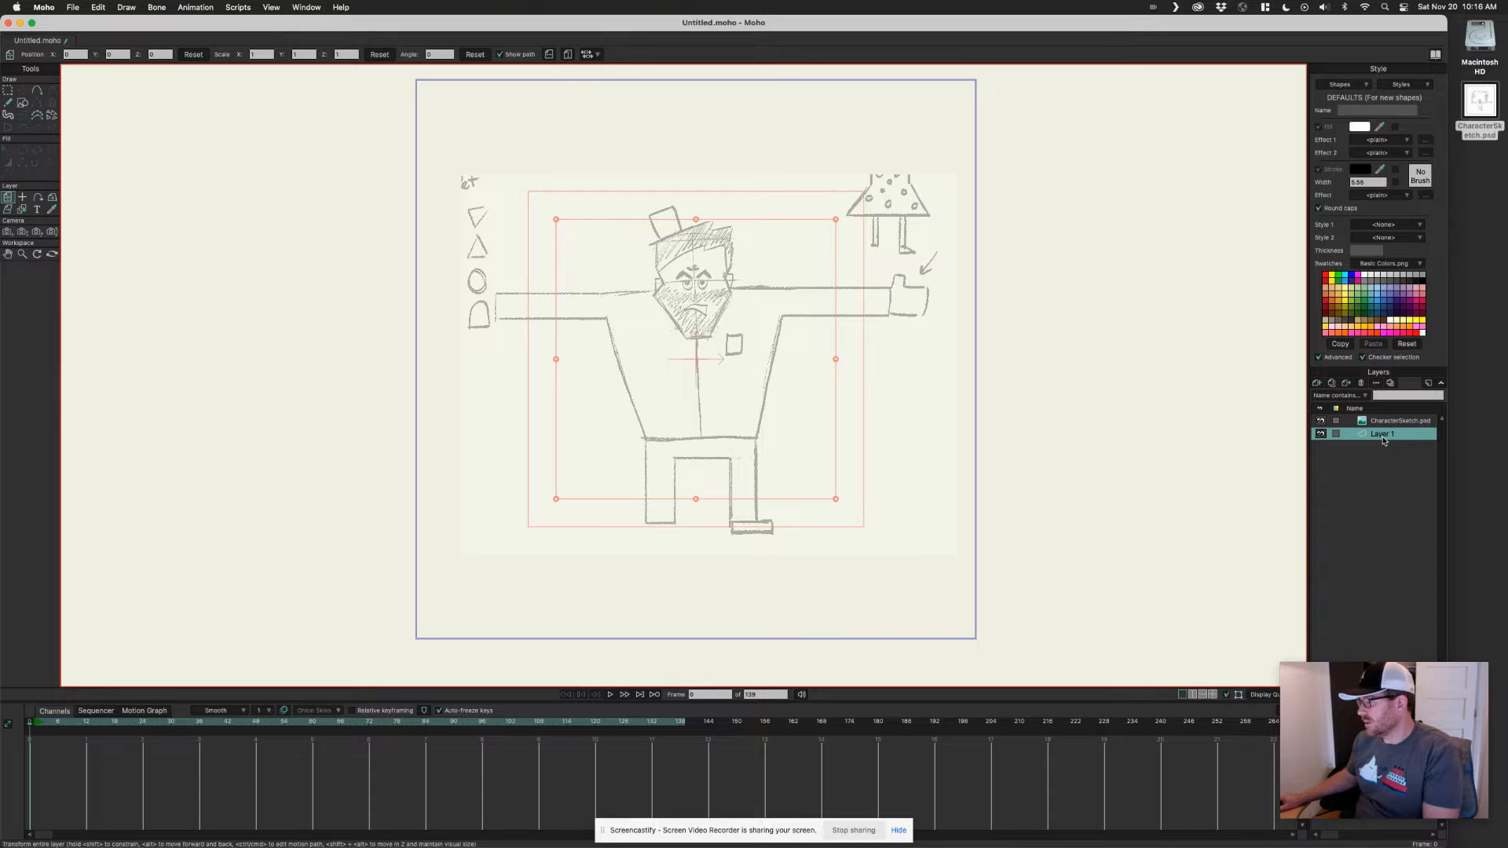
pyautogui.doubleClick(1382, 435)
pyautogui.write('Body')
pyautogui.press('Return')
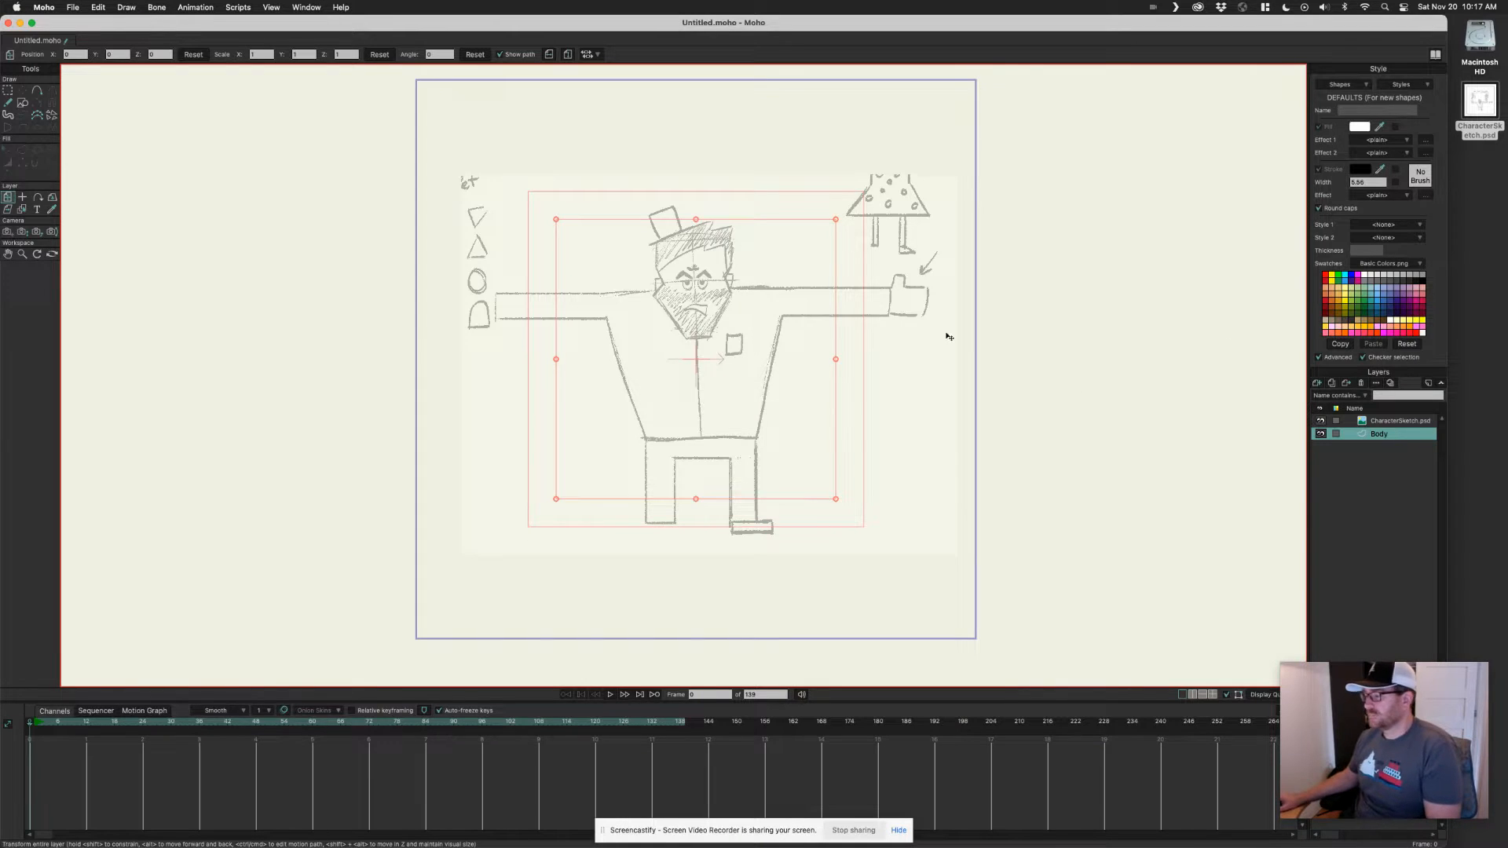
# Draw a filled and stroked rectangle over the villain's torso on the Body layer, from shoulder height to the waist.
pyautogui.scroll(2, 730, 344)
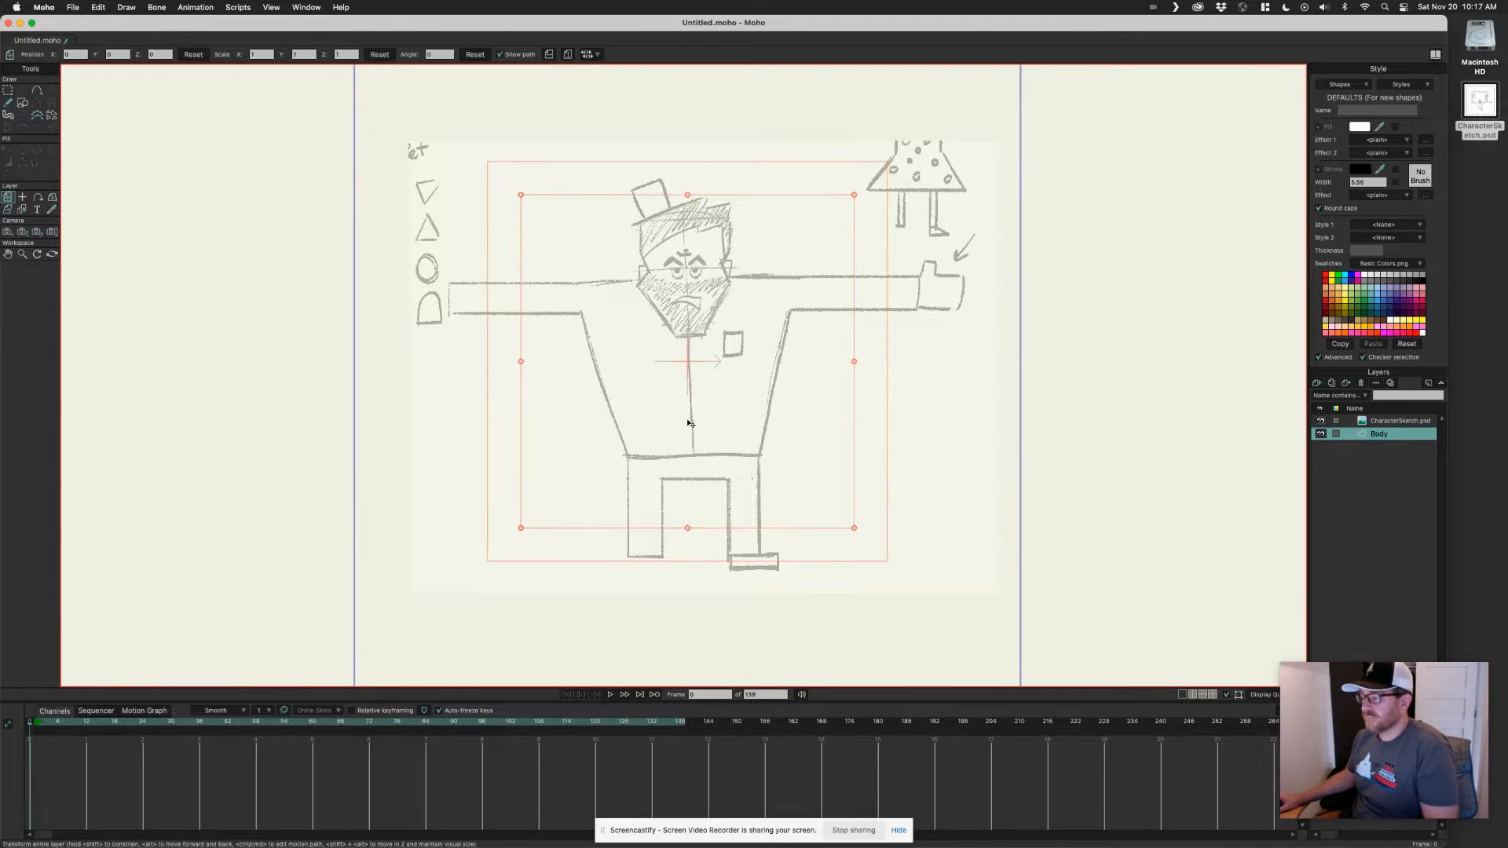
pyautogui.scroll(2, 690, 422)
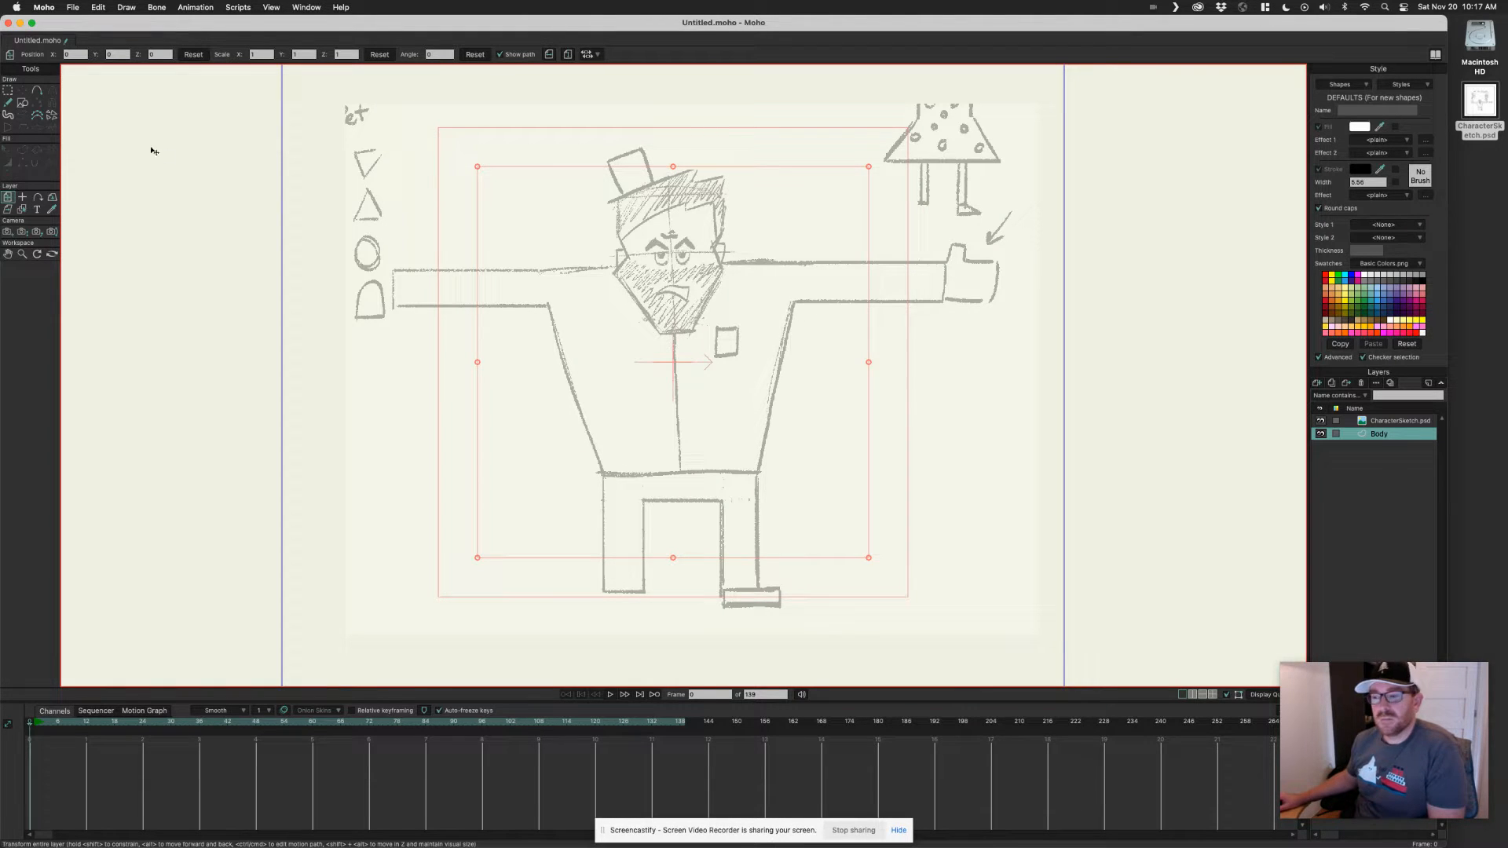
pyautogui.click(22, 103)
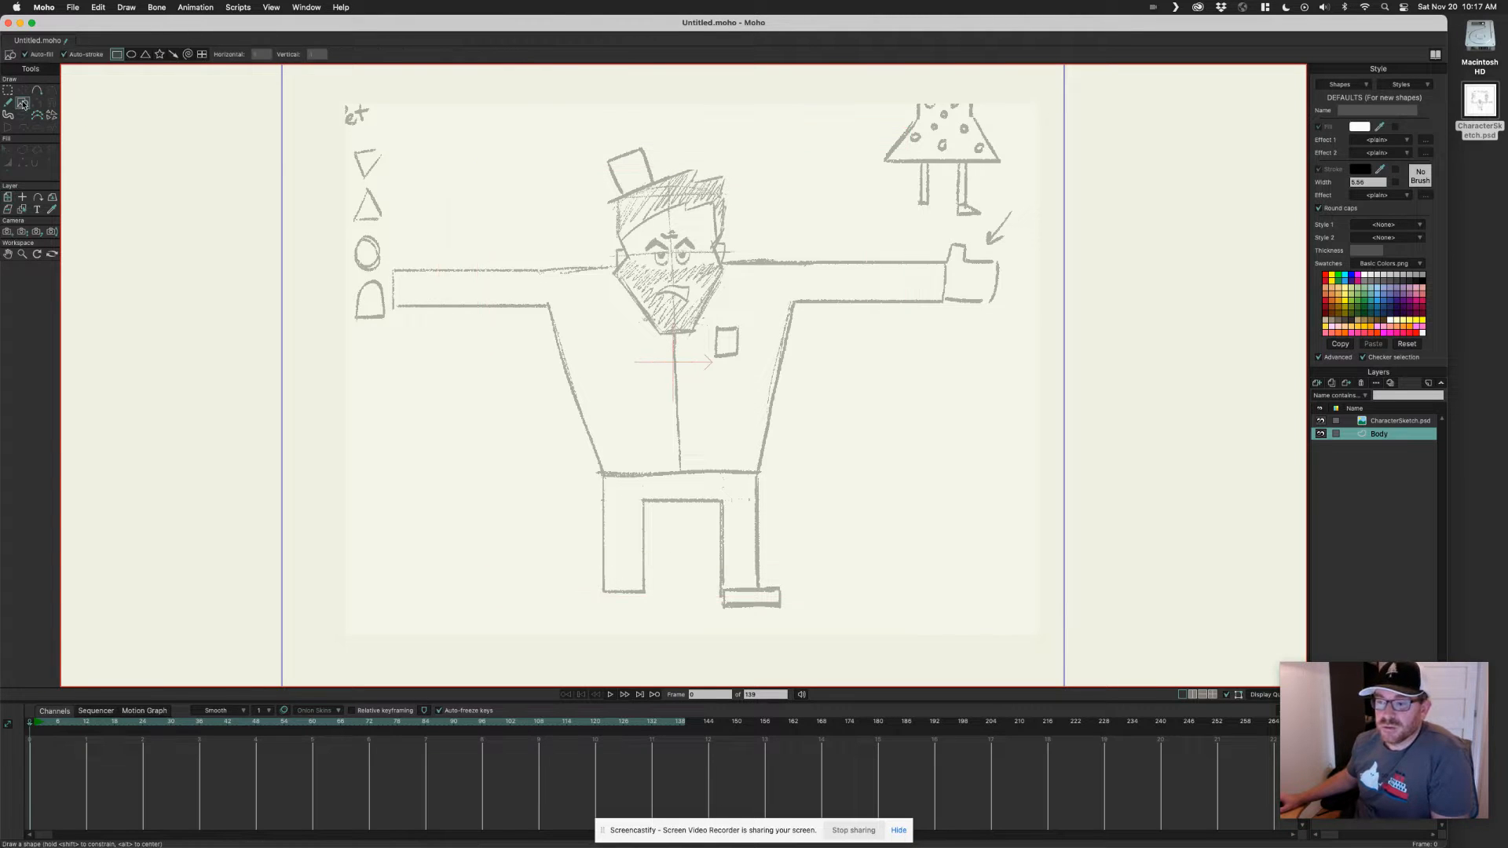
pyautogui.click(116, 53)
pyautogui.moveTo(559, 269)
pyautogui.mouseDown()
pyautogui.moveTo(717, 461)
pyautogui.moveTo(798, 473)
pyautogui.mouseUp()
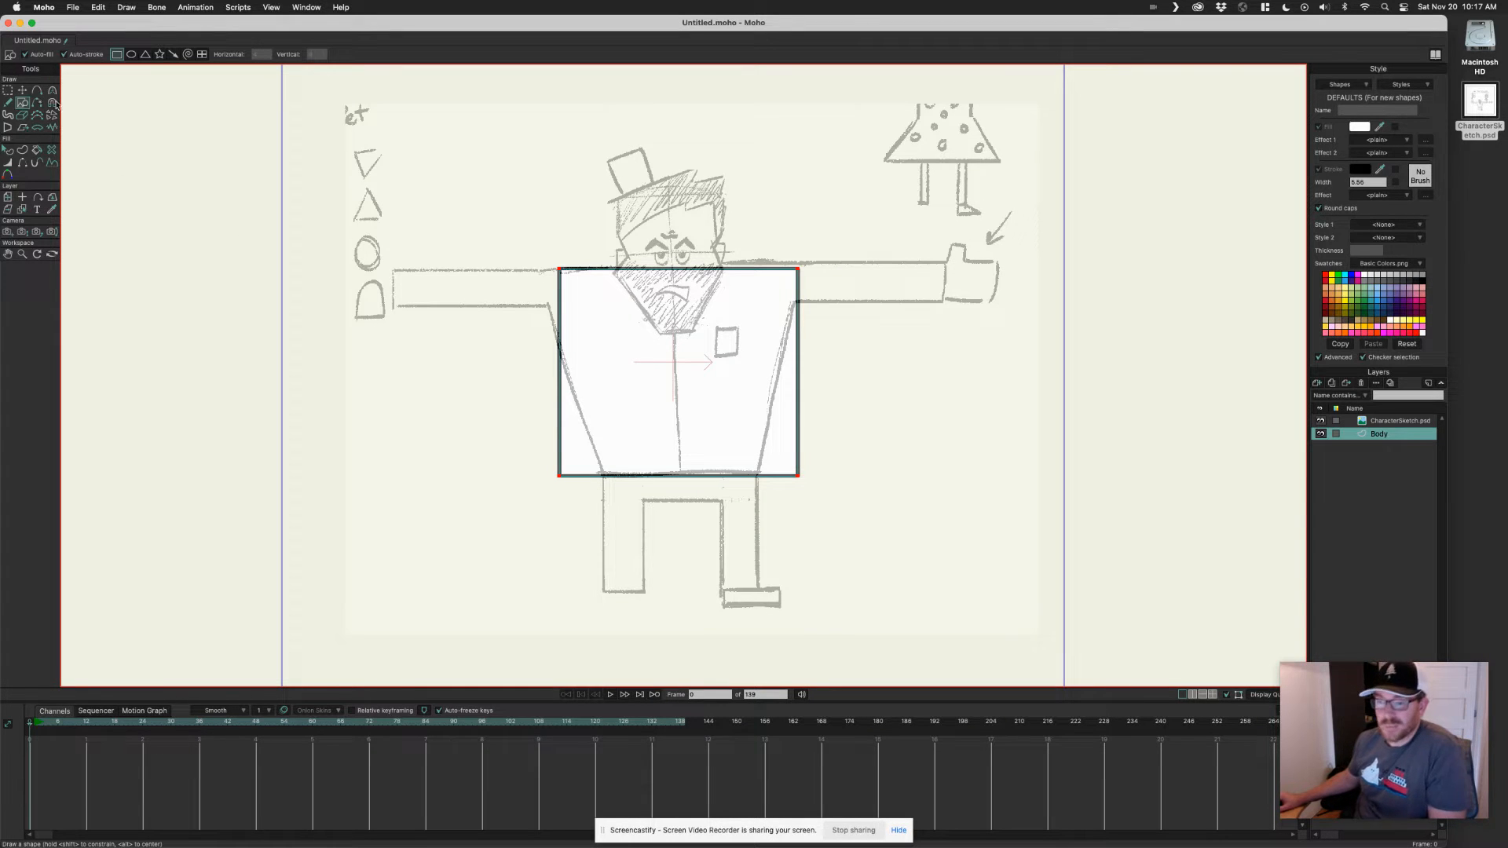
# Reshape the torso rectangle by moving its corner points onto the sketched shoulders and narrower waist.
pyautogui.click(24, 92)
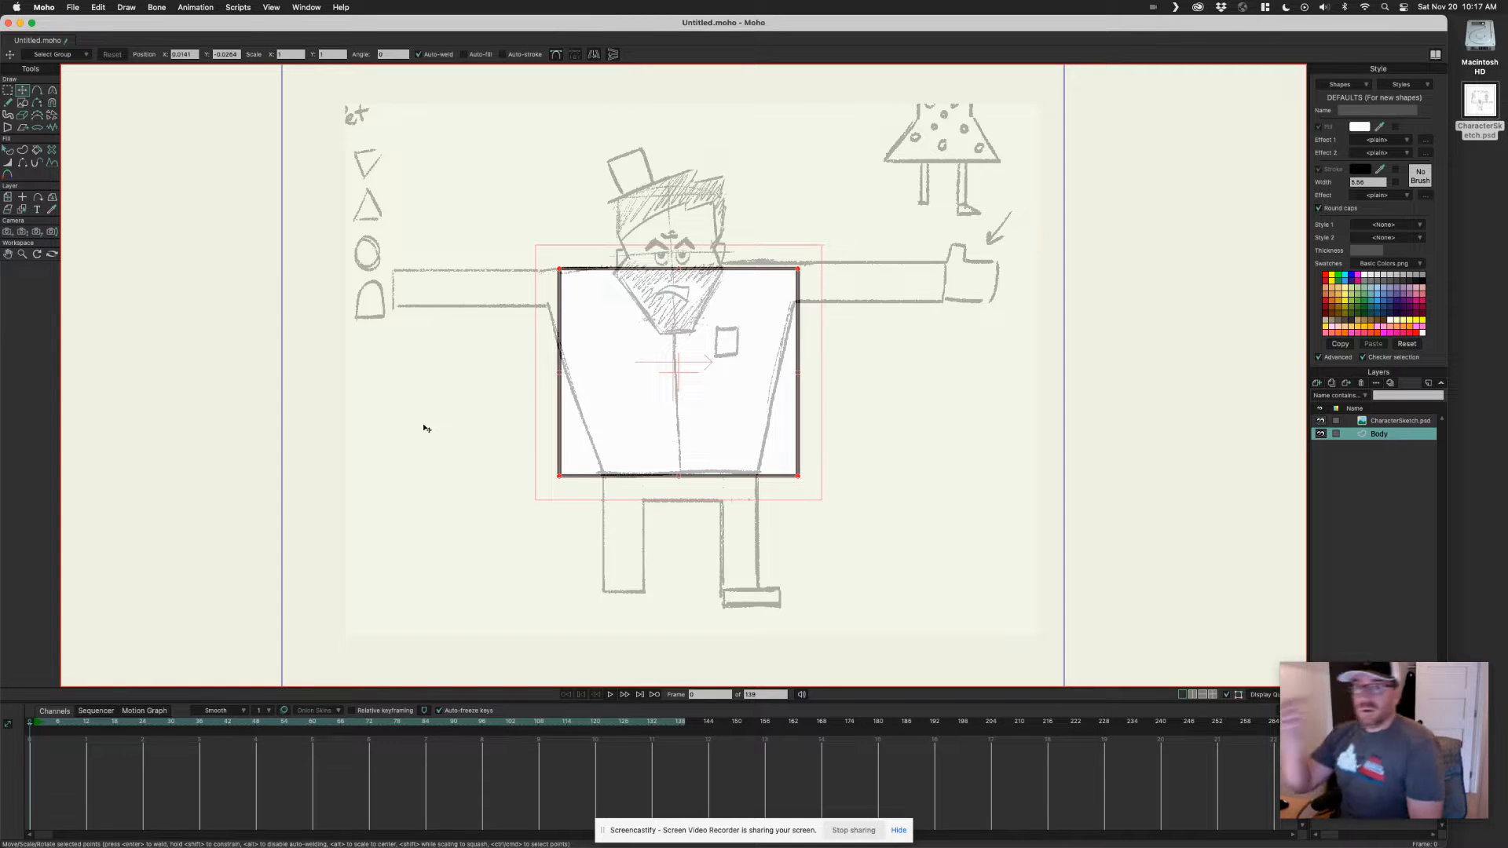
pyautogui.moveTo(841, 439); pyautogui.dragTo(760, 474)
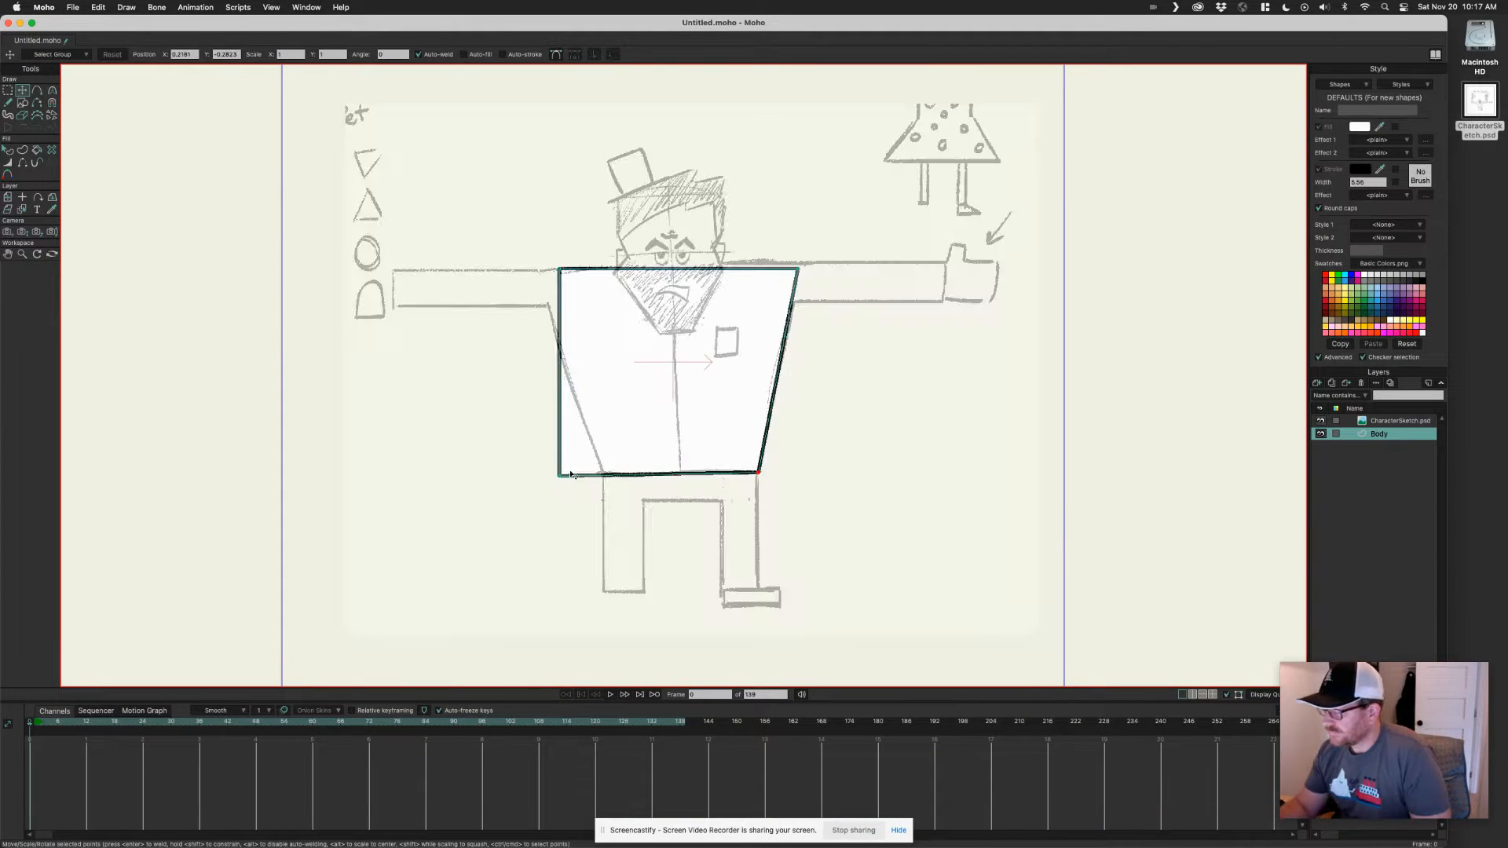
pyautogui.moveTo(558, 475); pyautogui.dragTo(599, 474)
pyautogui.moveTo(558, 270); pyautogui.dragTo(550, 273)
pyautogui.click(799, 269)
pyautogui.scroll(-2, 804, 337)
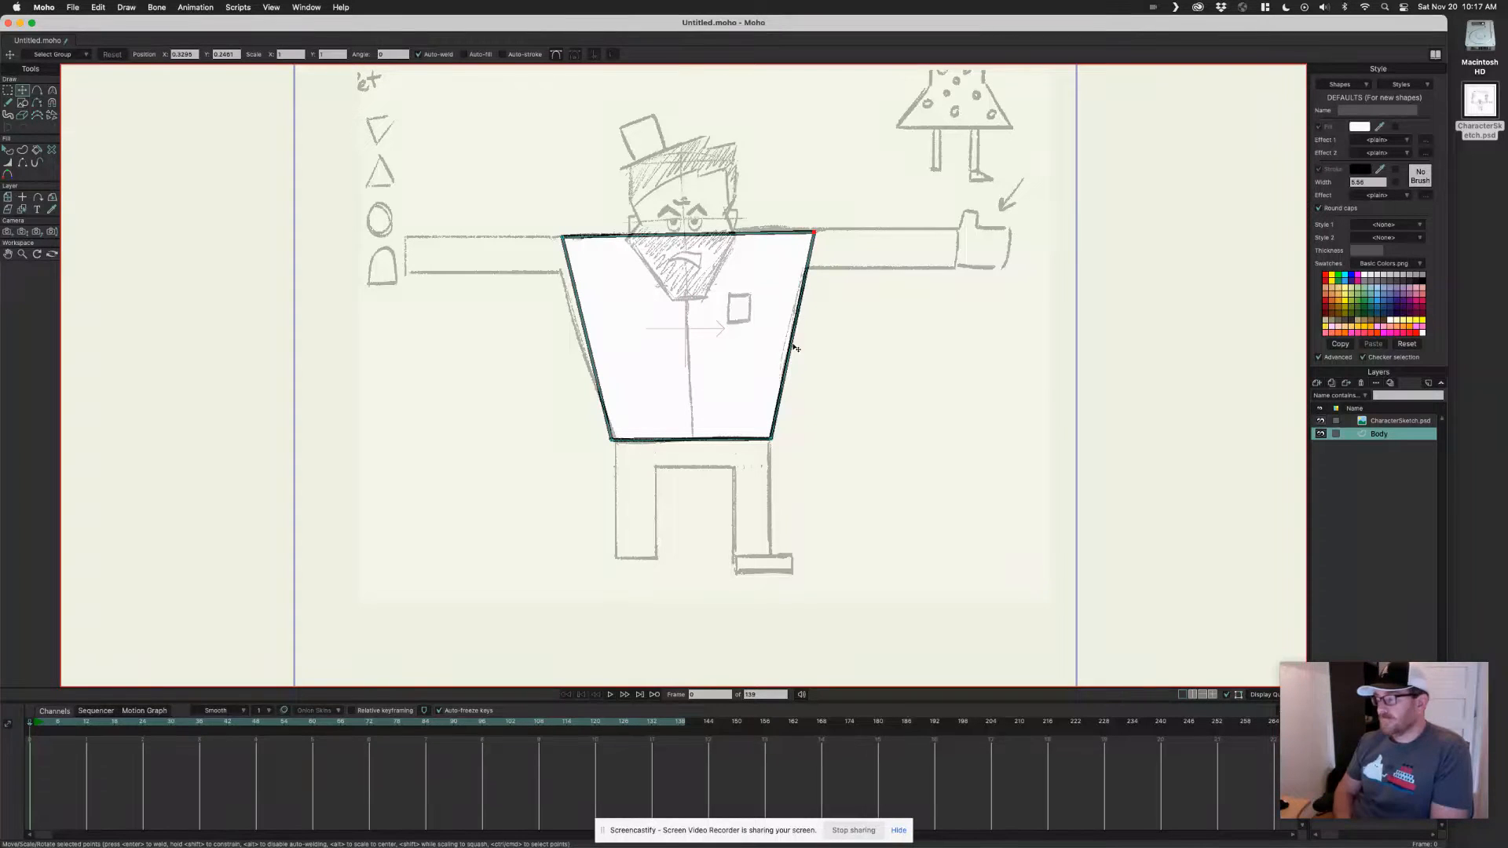
# Add a new vector layer above the Body layer.
pyautogui.click(1317, 382)
pyautogui.click(1346, 395)
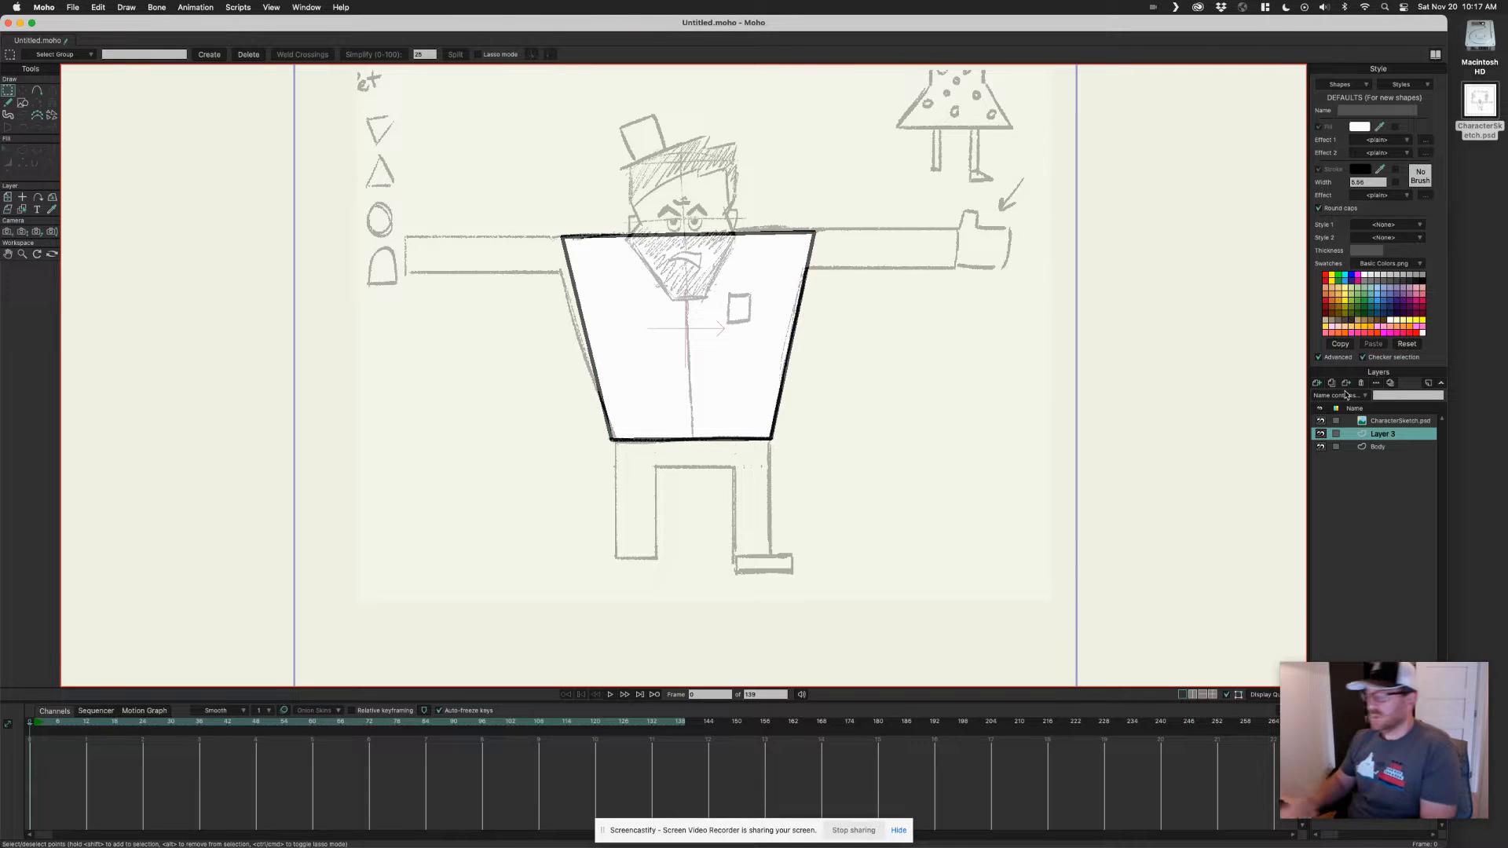
# Rename the new vector layer above Body as Waist.
pyautogui.doubleClick(1381, 434)
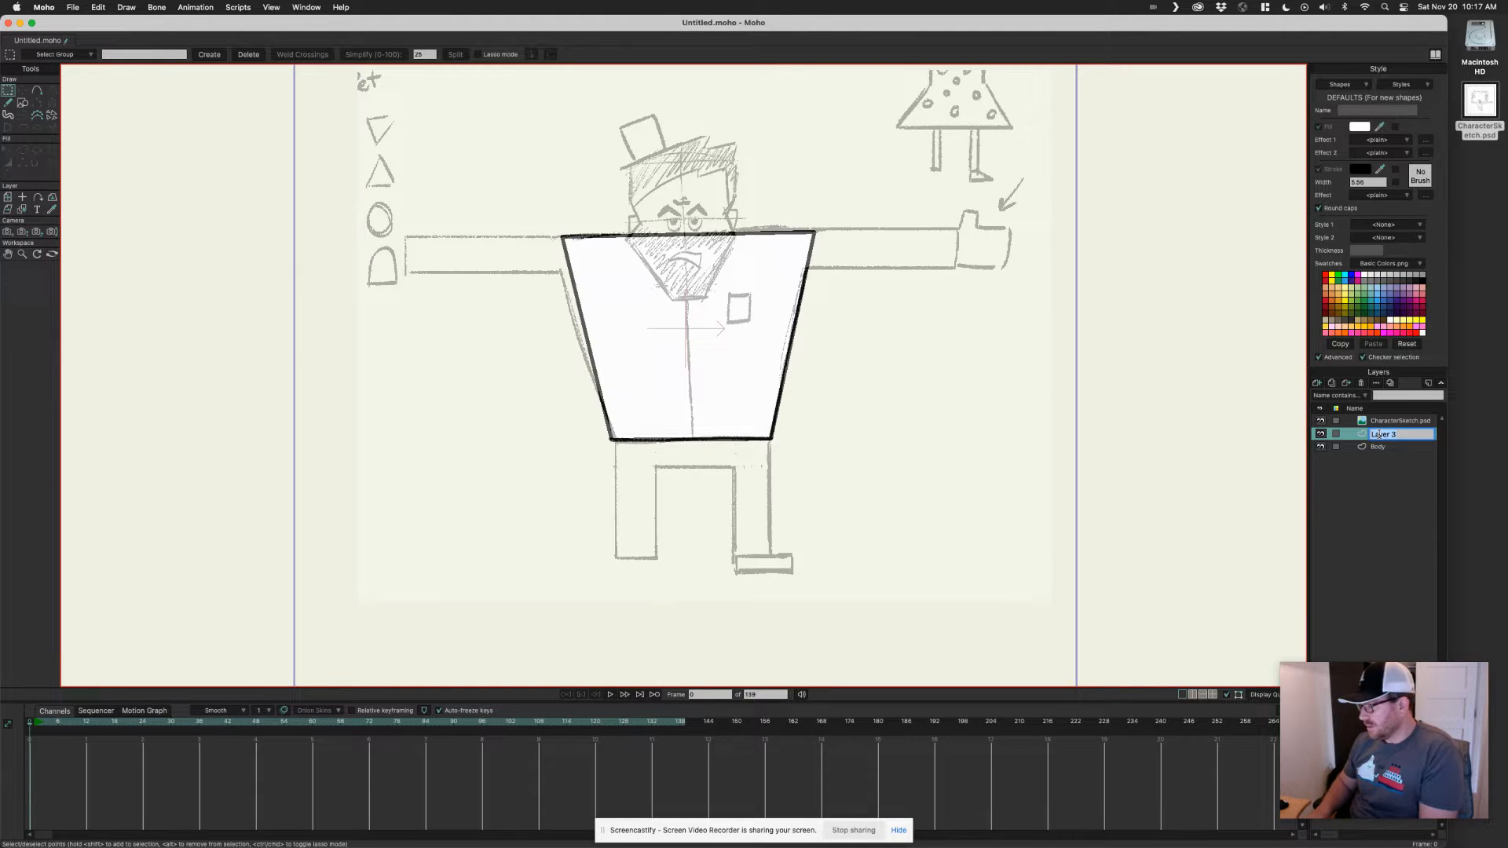
pyautogui.write('W')
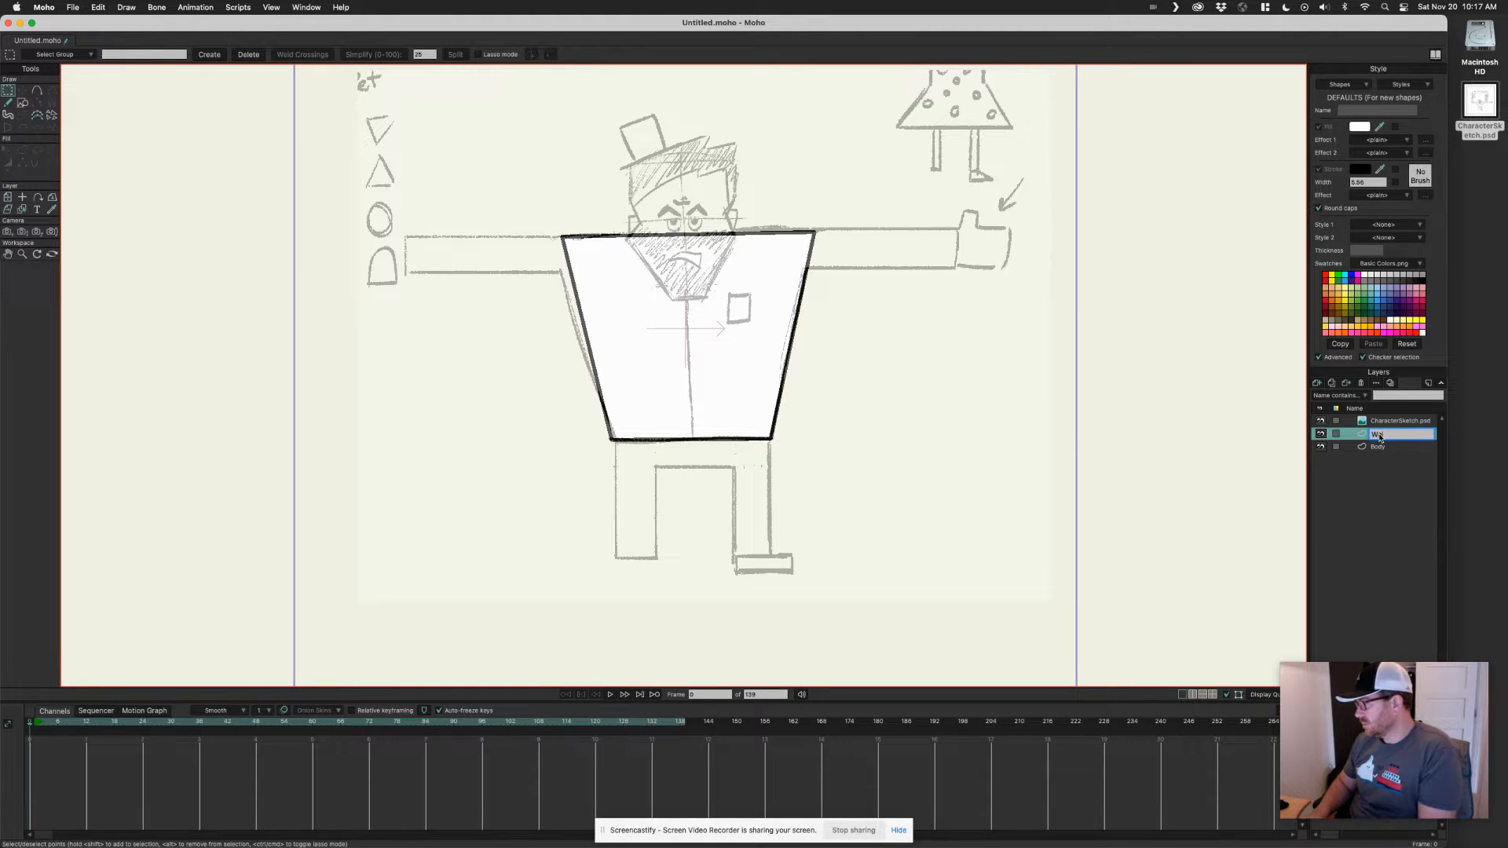
pyautogui.press('Return')
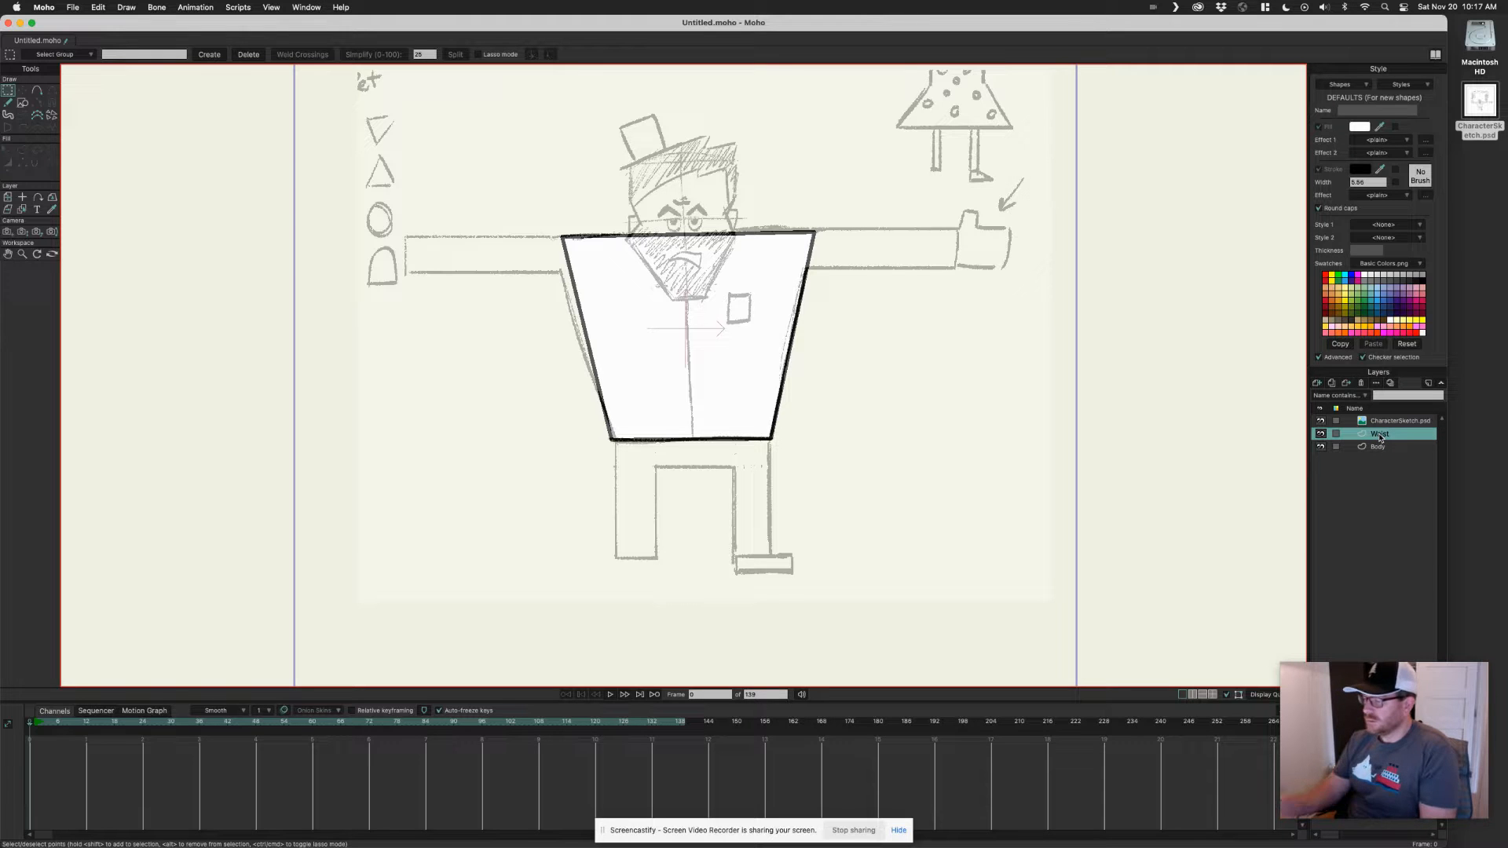
# Draw a filled and stroked rectangle over the sketched waistband on the Waist layer, directly below the torso shape.
pyautogui.click(22, 102)
pyautogui.moveTo(610, 438)
pyautogui.mouseDown()
pyautogui.moveTo(770, 469)
pyautogui.moveTo(771, 421)
pyautogui.mouseUp()
pyautogui.moveTo(675, 423); pyautogui.dragTo(934, 384)
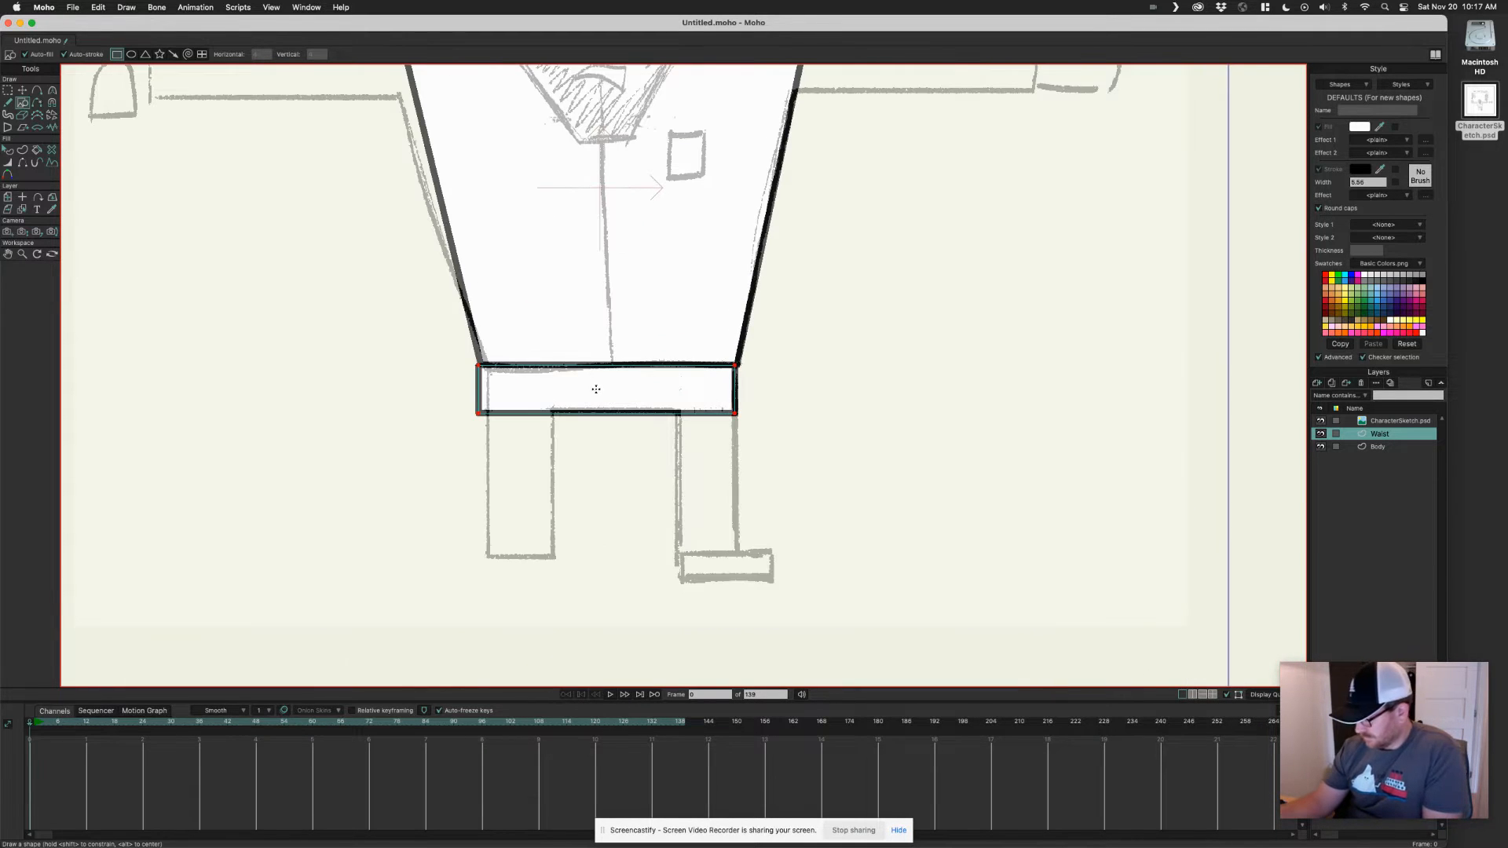
# Adjust the left and right edges of the waist rectangle to line up with the torso's lower corners.
pyautogui.press('t')
pyautogui.moveTo(478, 391); pyautogui.dragTo(483, 392)
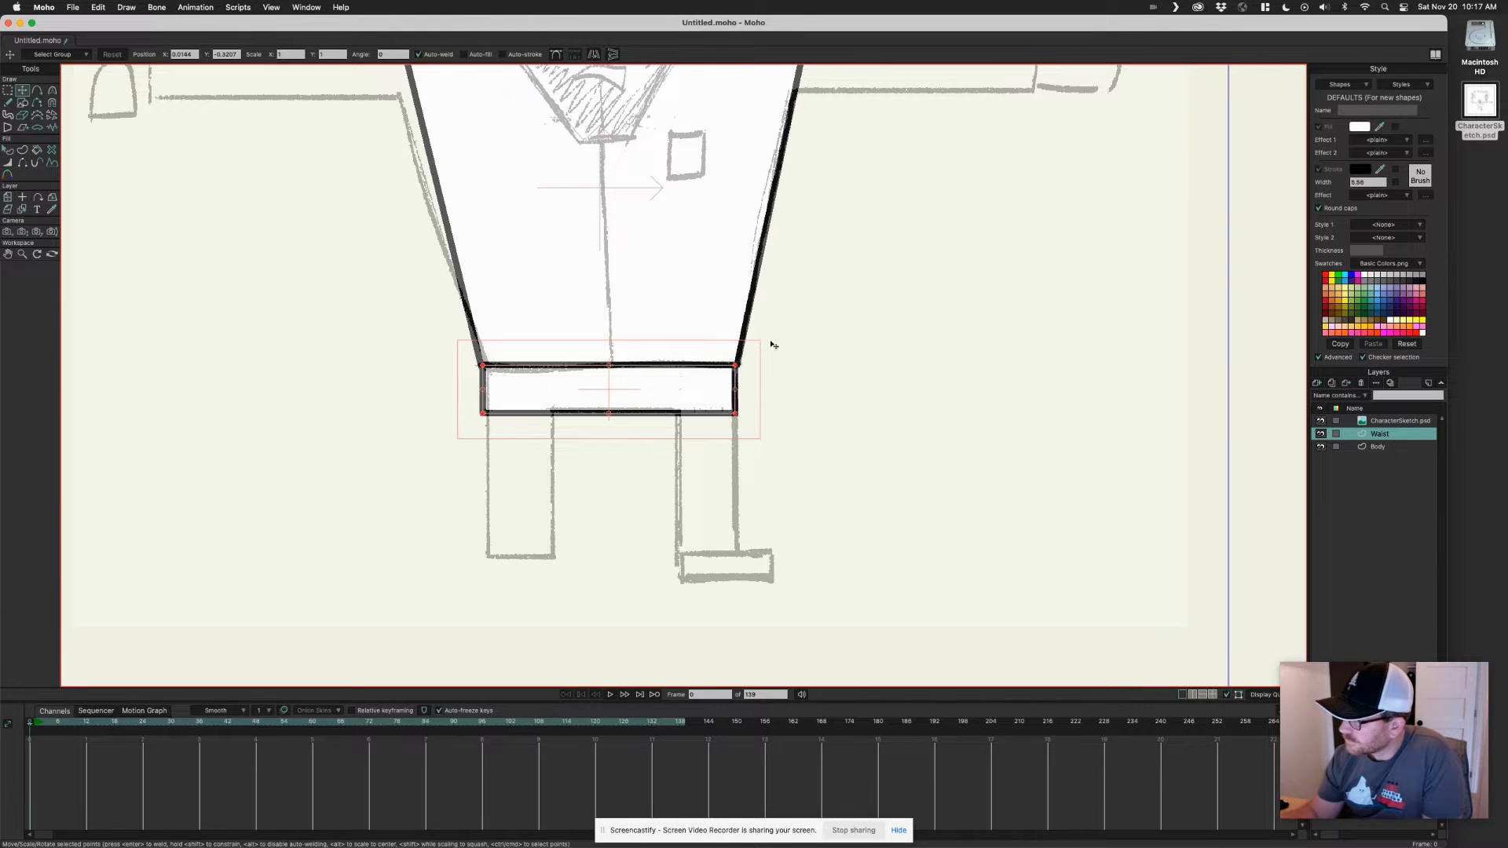
pyautogui.moveTo(735, 391); pyautogui.dragTo(738, 391)
pyautogui.moveTo(810, 448); pyautogui.dragTo(846, 431)
# Add a new vector layer above the Waist layer and name it rArm.
pyautogui.scroll(-5, 868, 428)
pyautogui.scroll(3, 778, 427)
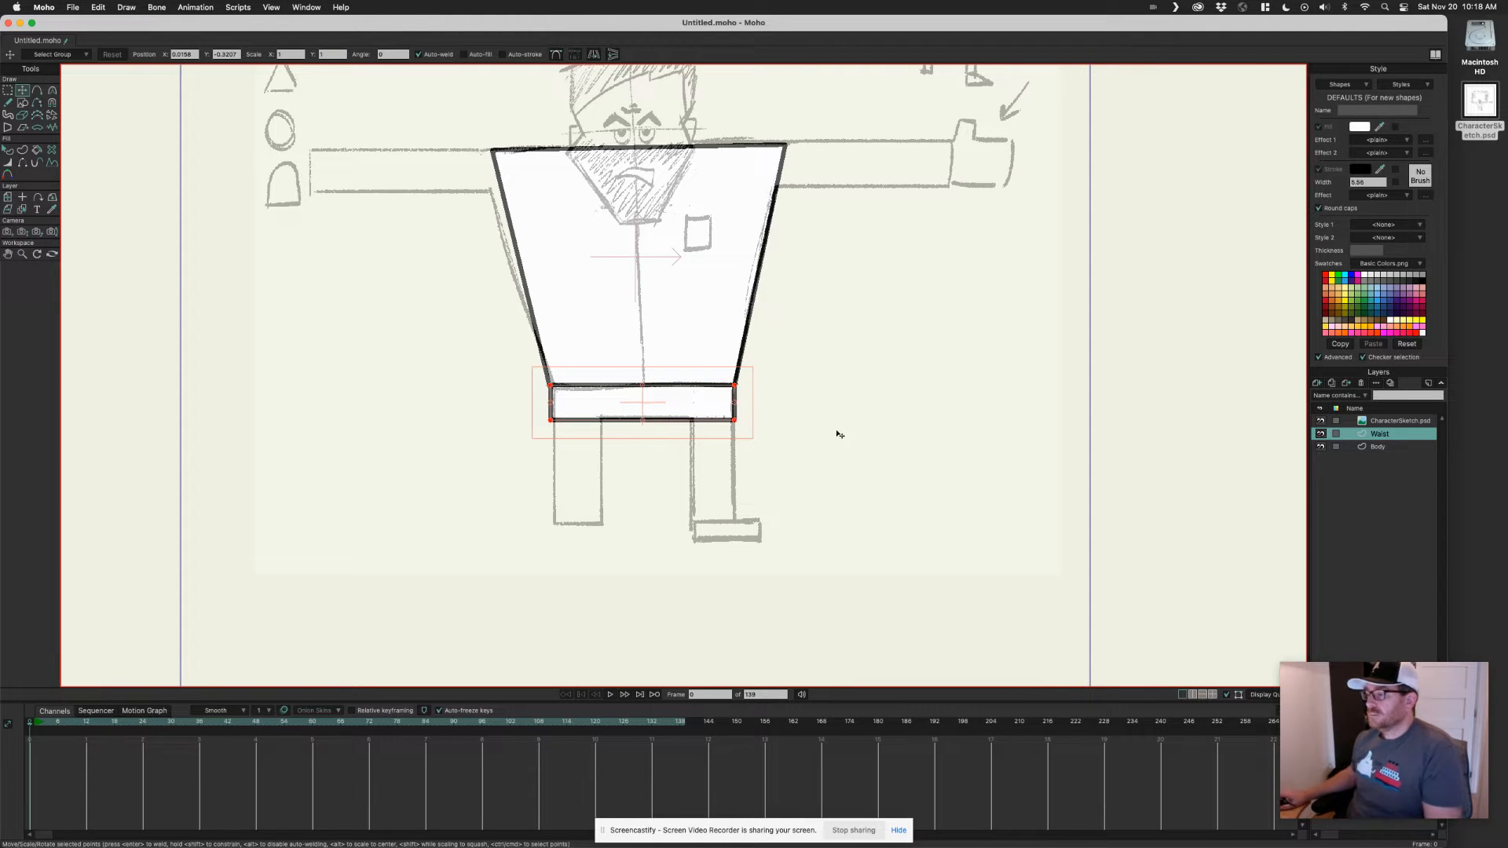
pyautogui.scroll(-3, 749, 269)
pyautogui.scroll(5, 737, 348)
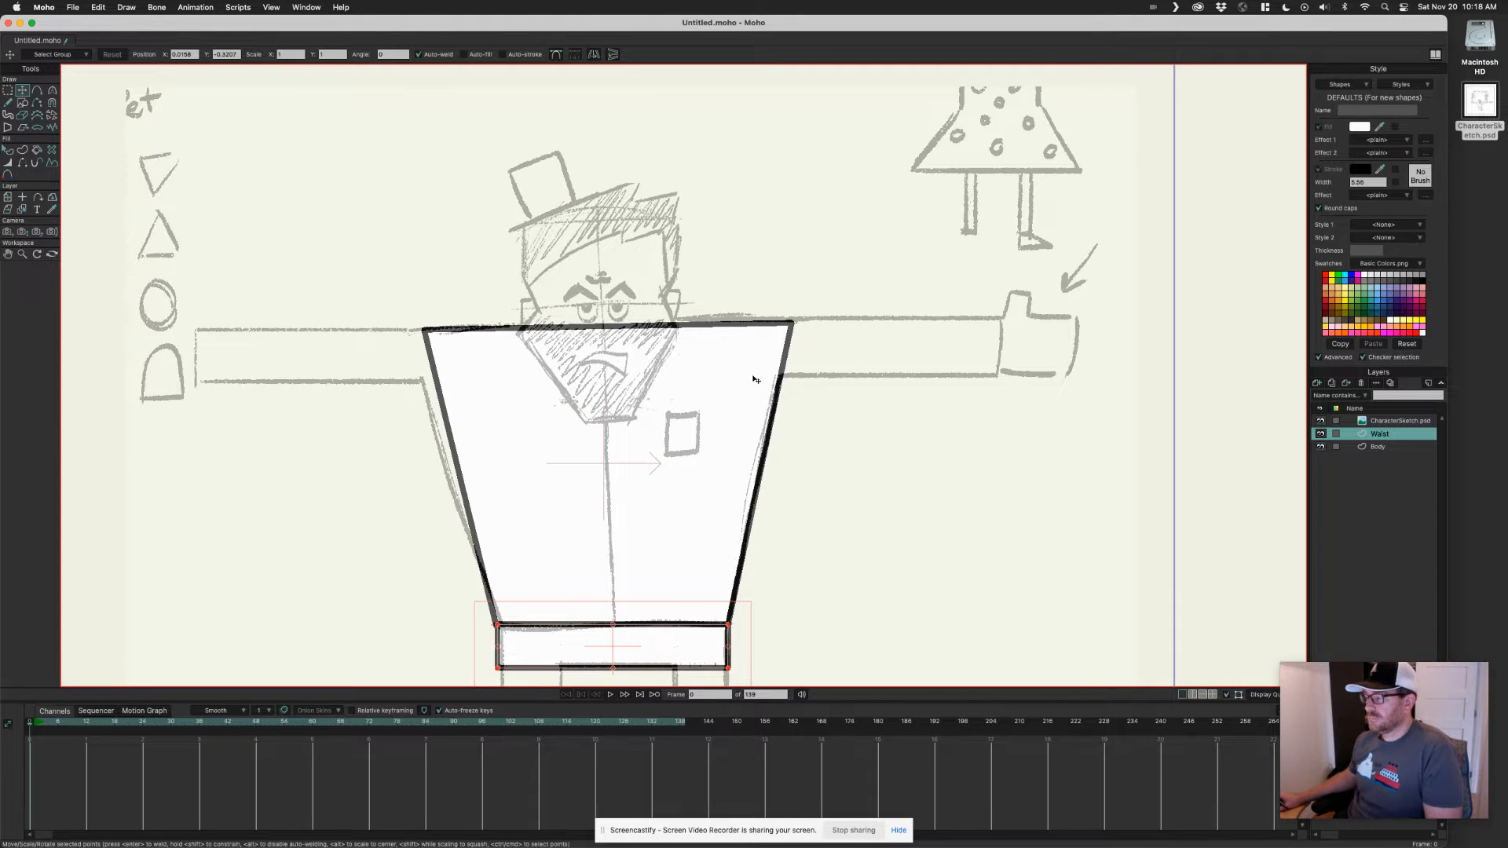
pyautogui.scroll(-2, 783, 397)
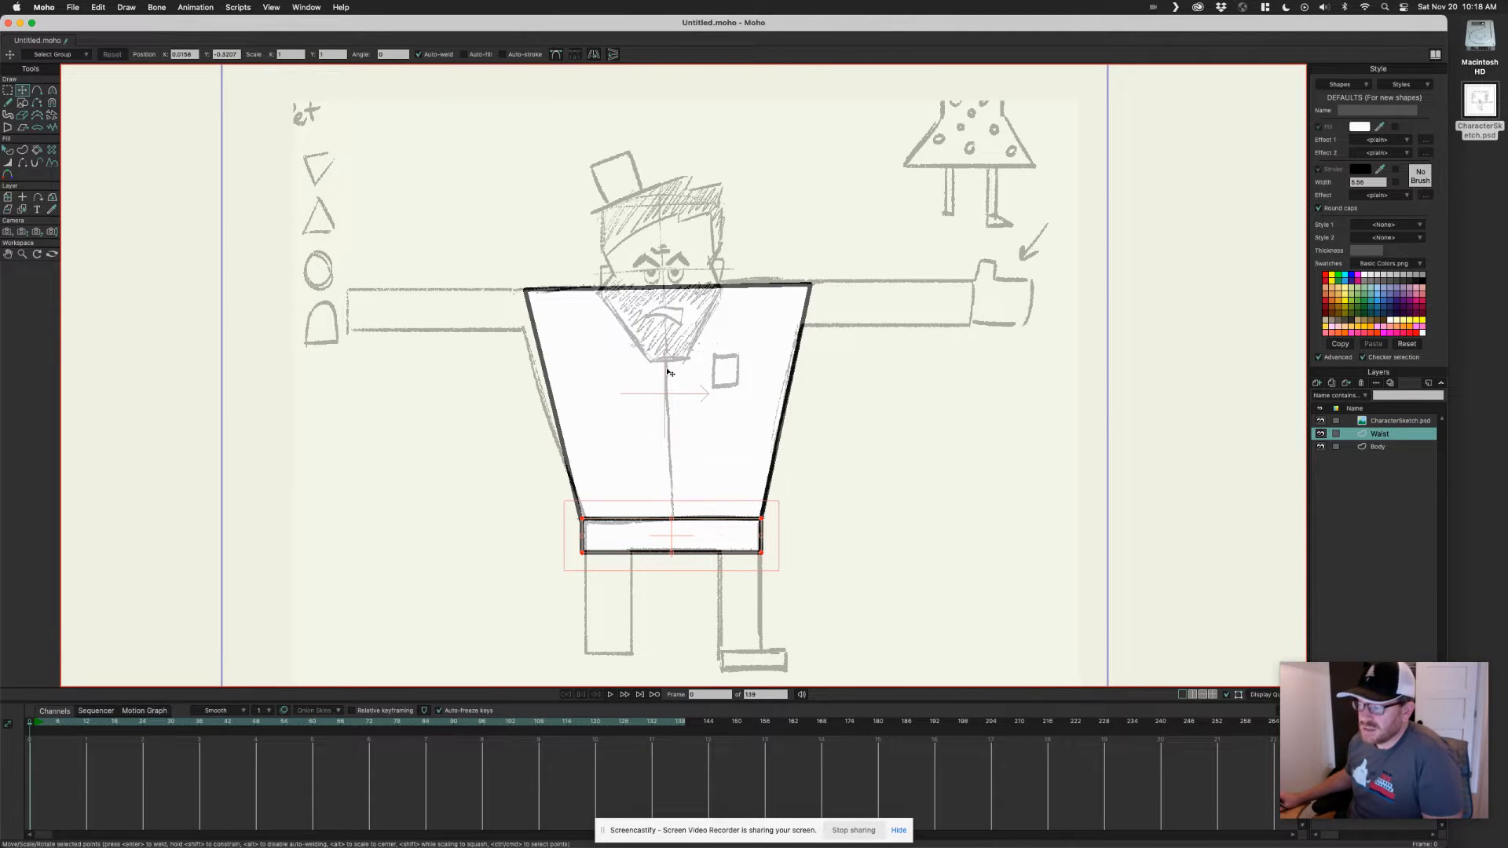
pyautogui.scroll(1, 670, 372)
pyautogui.click(1317, 383)
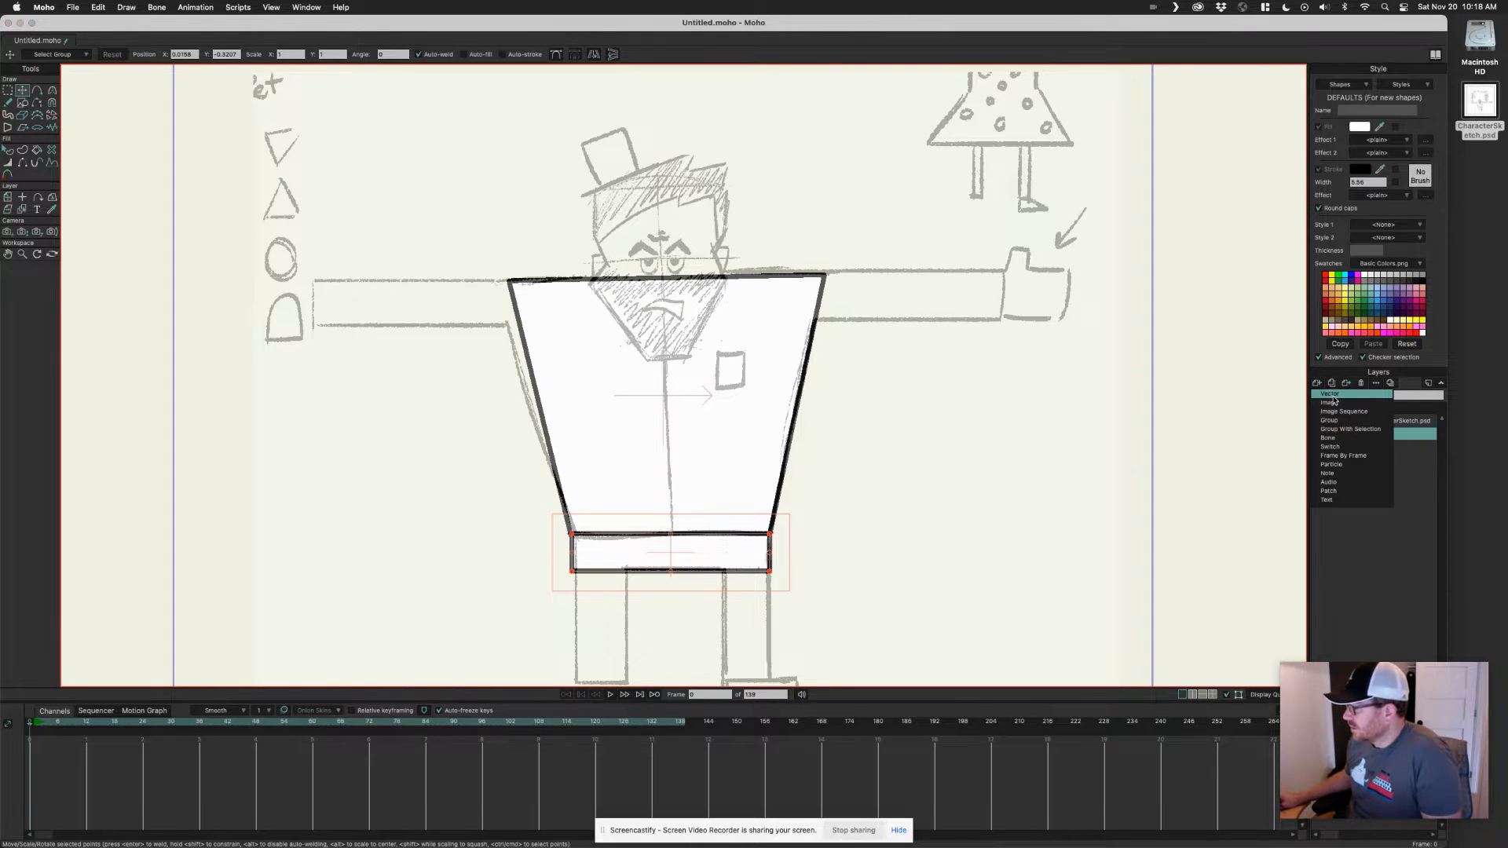
pyautogui.click(1332, 398)
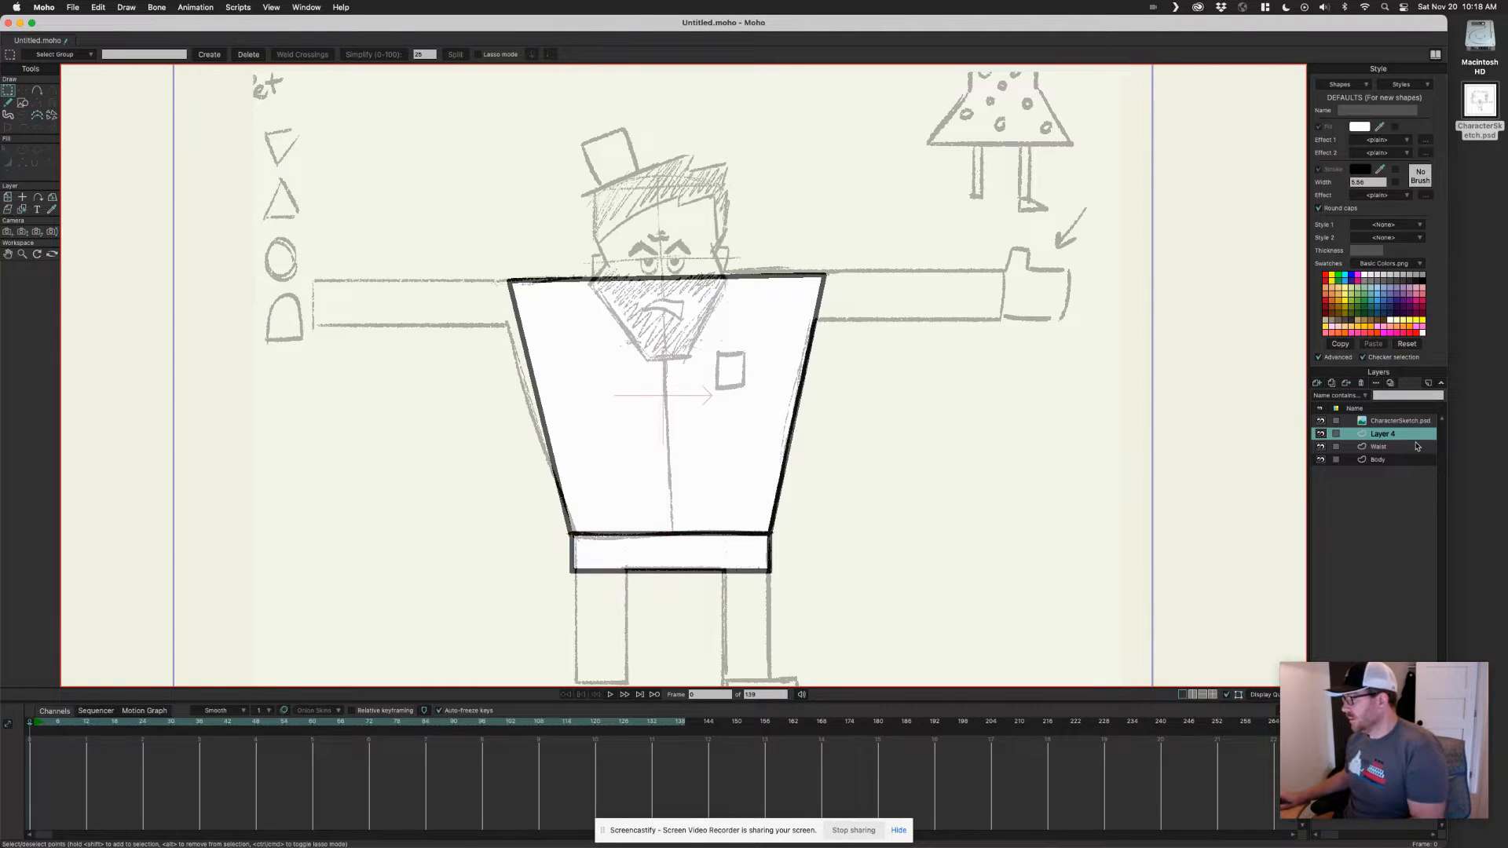
pyautogui.doubleClick(1391, 435)
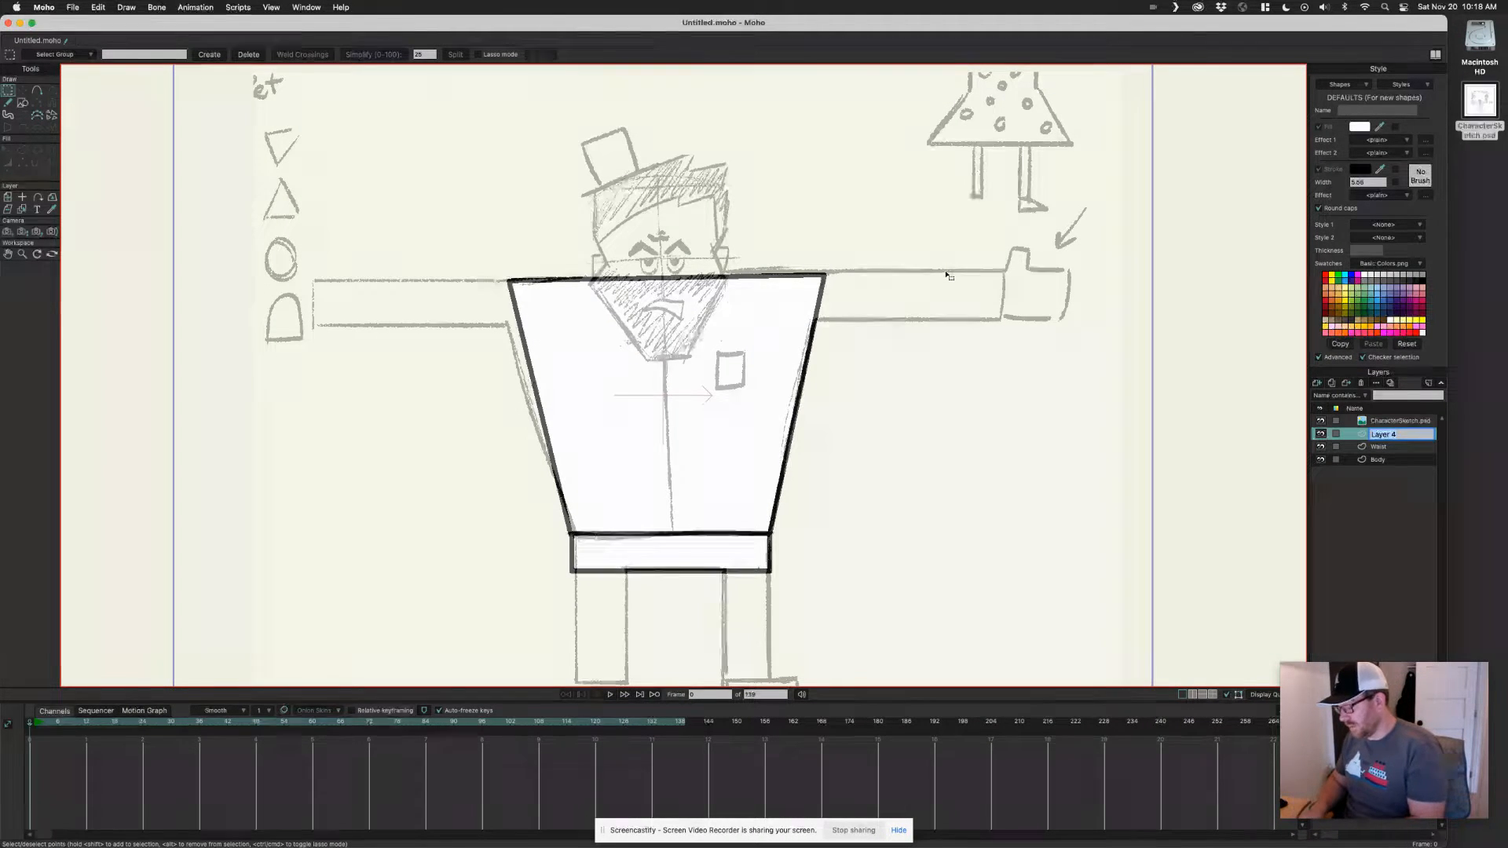
pyautogui.write('T')
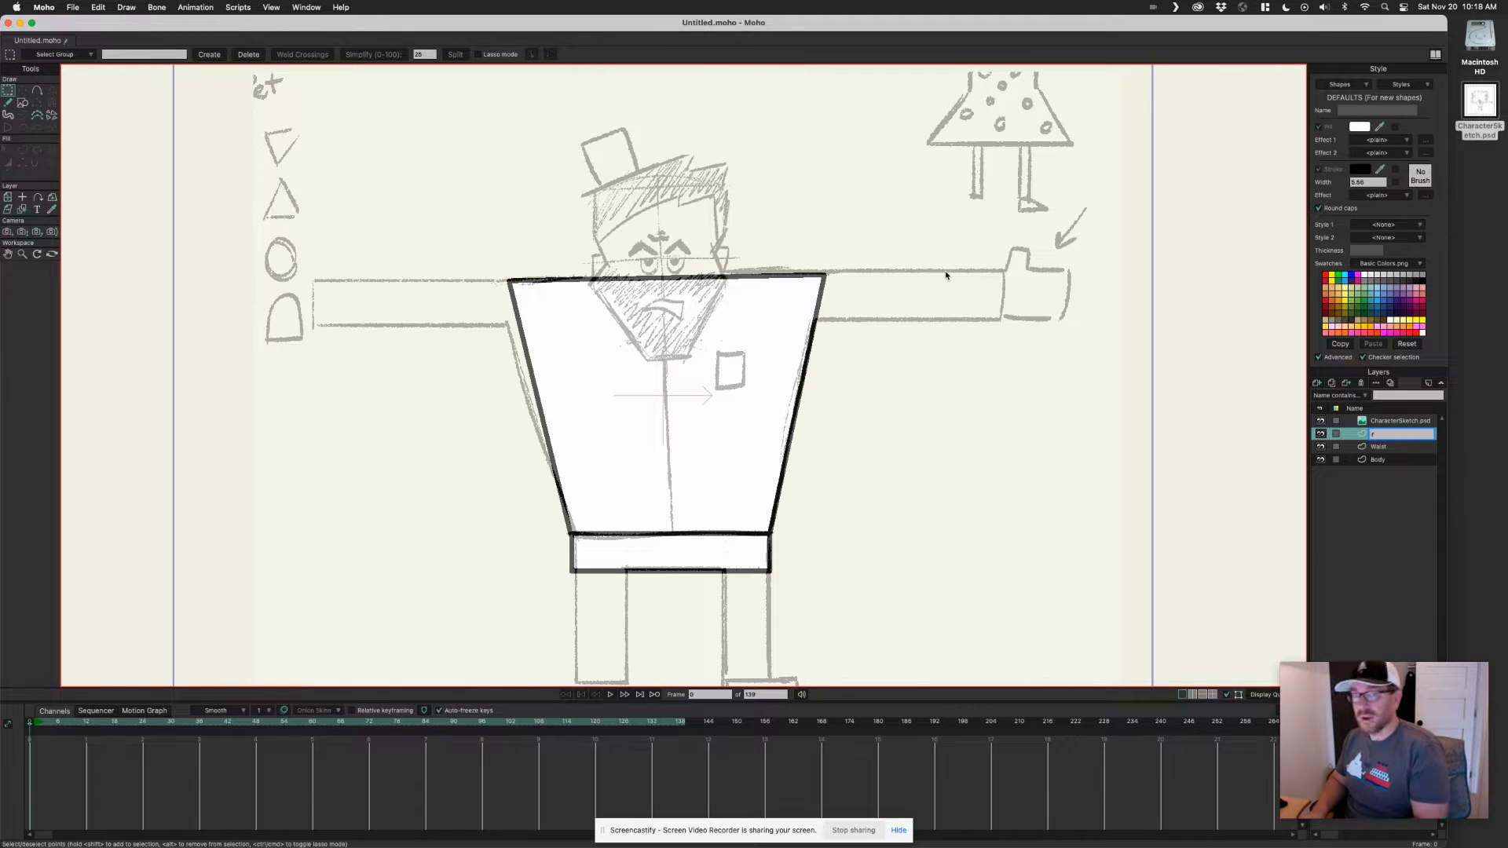
pyautogui.write('Arm')
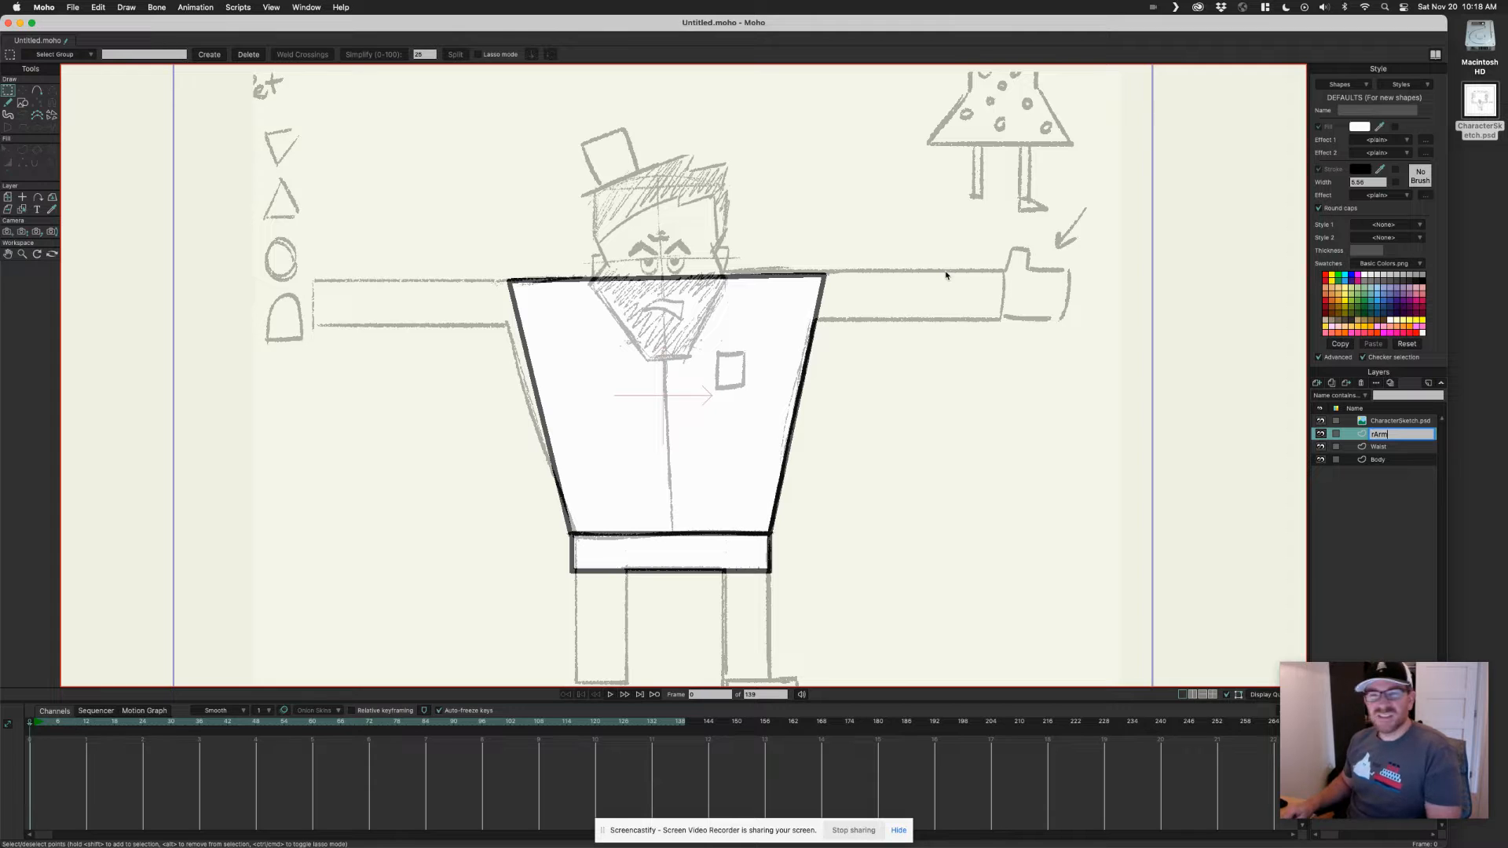
pyautogui.press('Return')
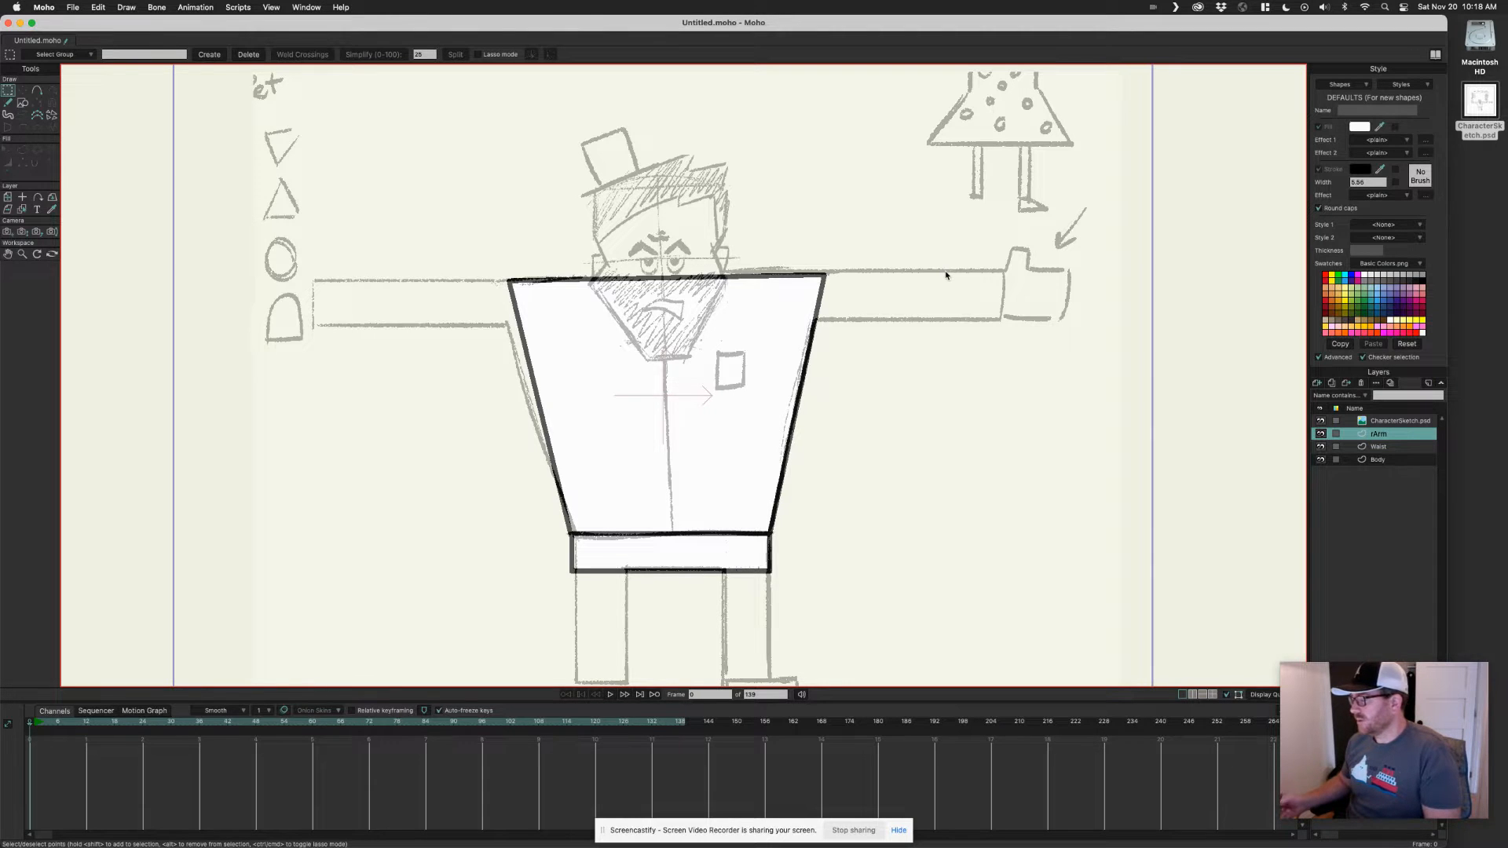
# Draw a three-point line with Add Point along the middle of the arm beside the pocket, from shoulder through elbow to wrist.
pyautogui.click(36, 91)
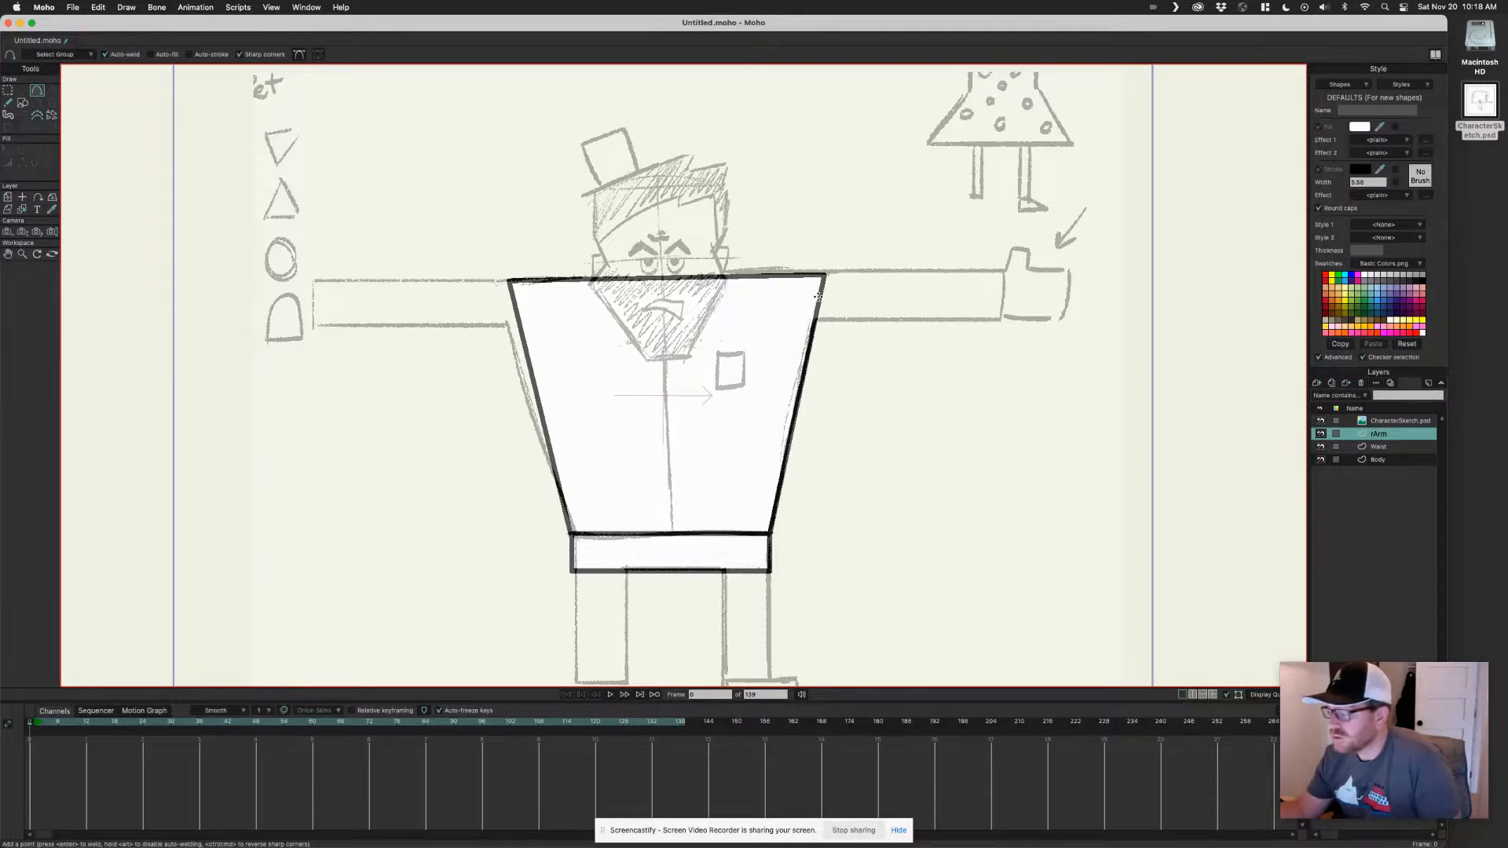
pyautogui.moveTo(817, 295); pyautogui.dragTo(939, 295)
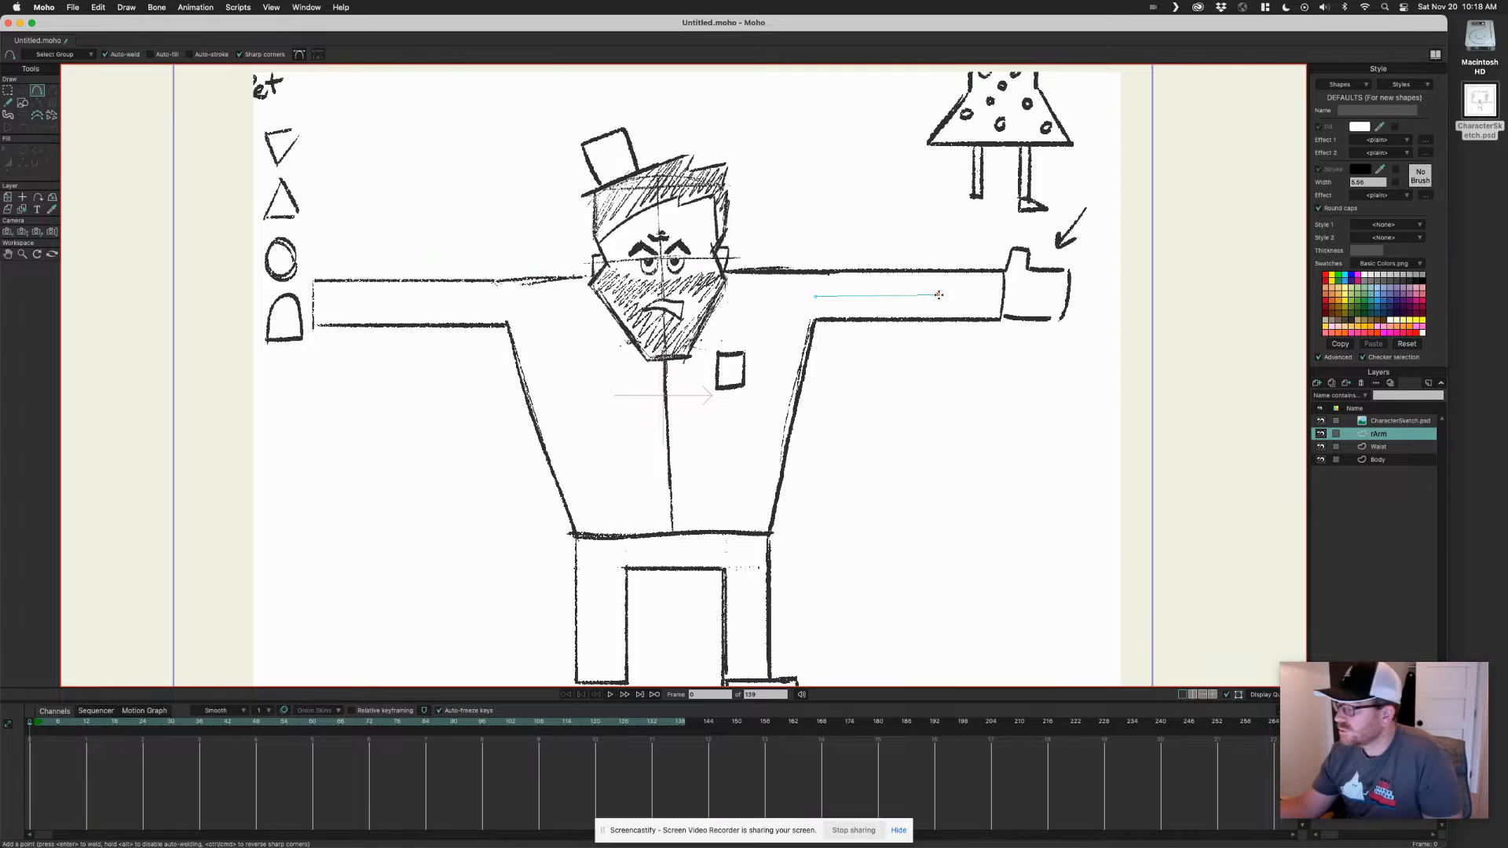
pyautogui.moveTo(939, 296)
pyautogui.mouseDown()
pyautogui.moveTo(1025, 295)
pyautogui.moveTo(1010, 292)
pyautogui.mouseUp()
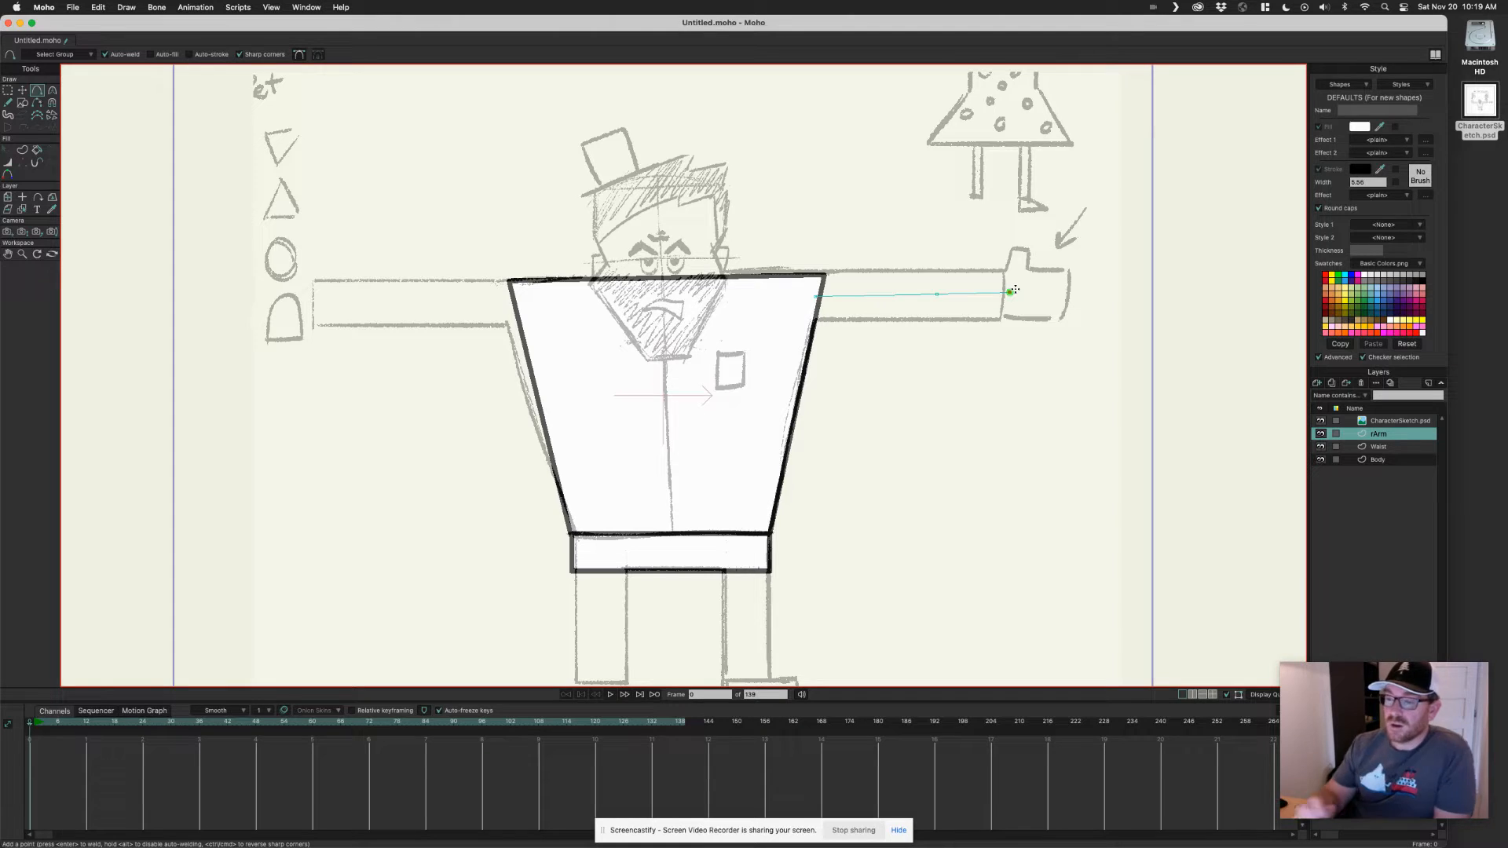
# Turn the arm line into a visible shape using Paint Bucket with the Both option for fill and stroke.
pyautogui.click(37, 150)
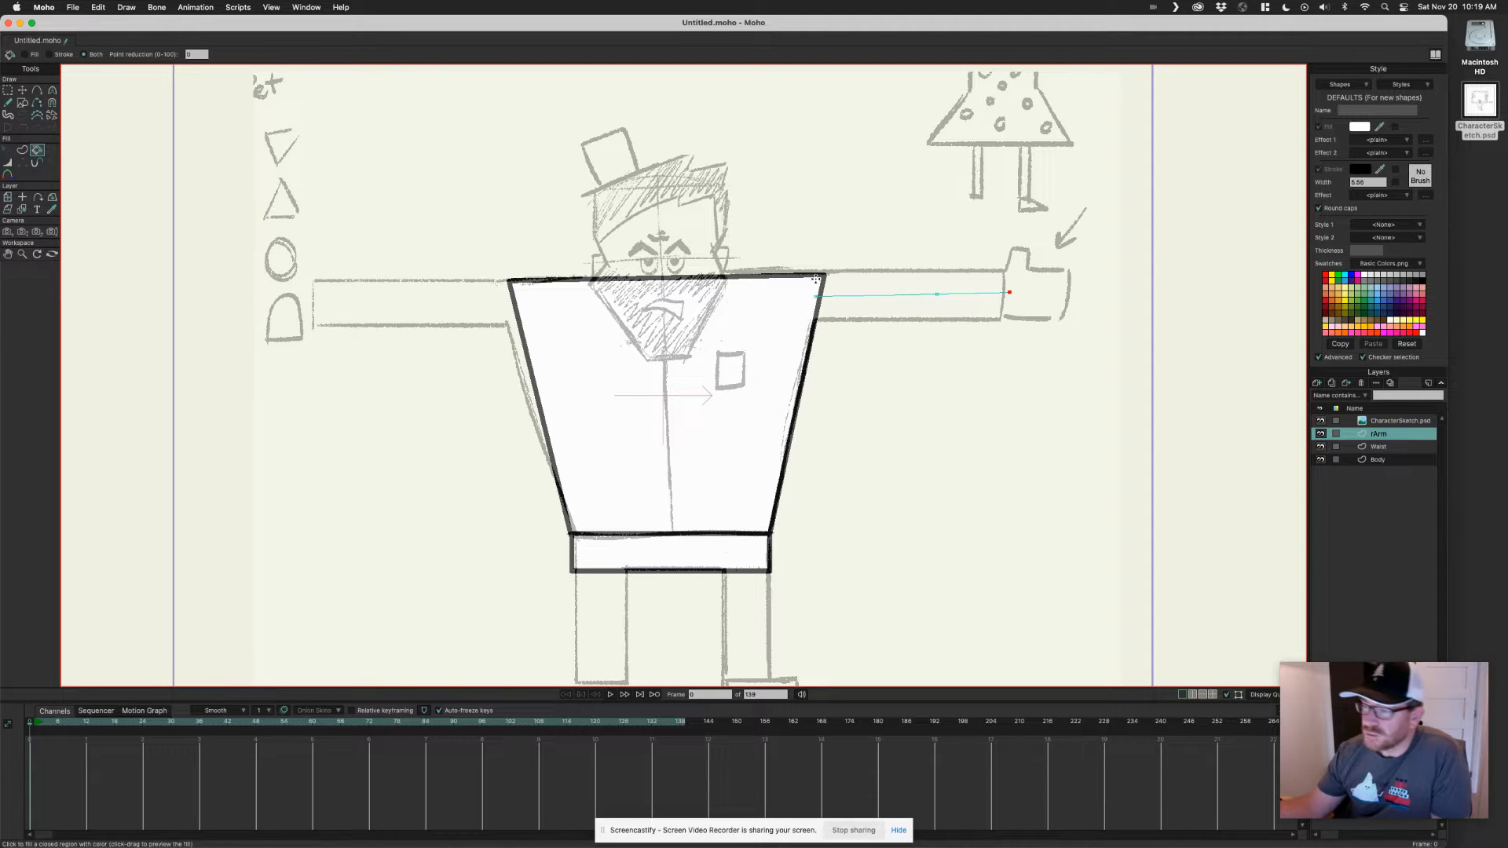
pyautogui.click(81, 54)
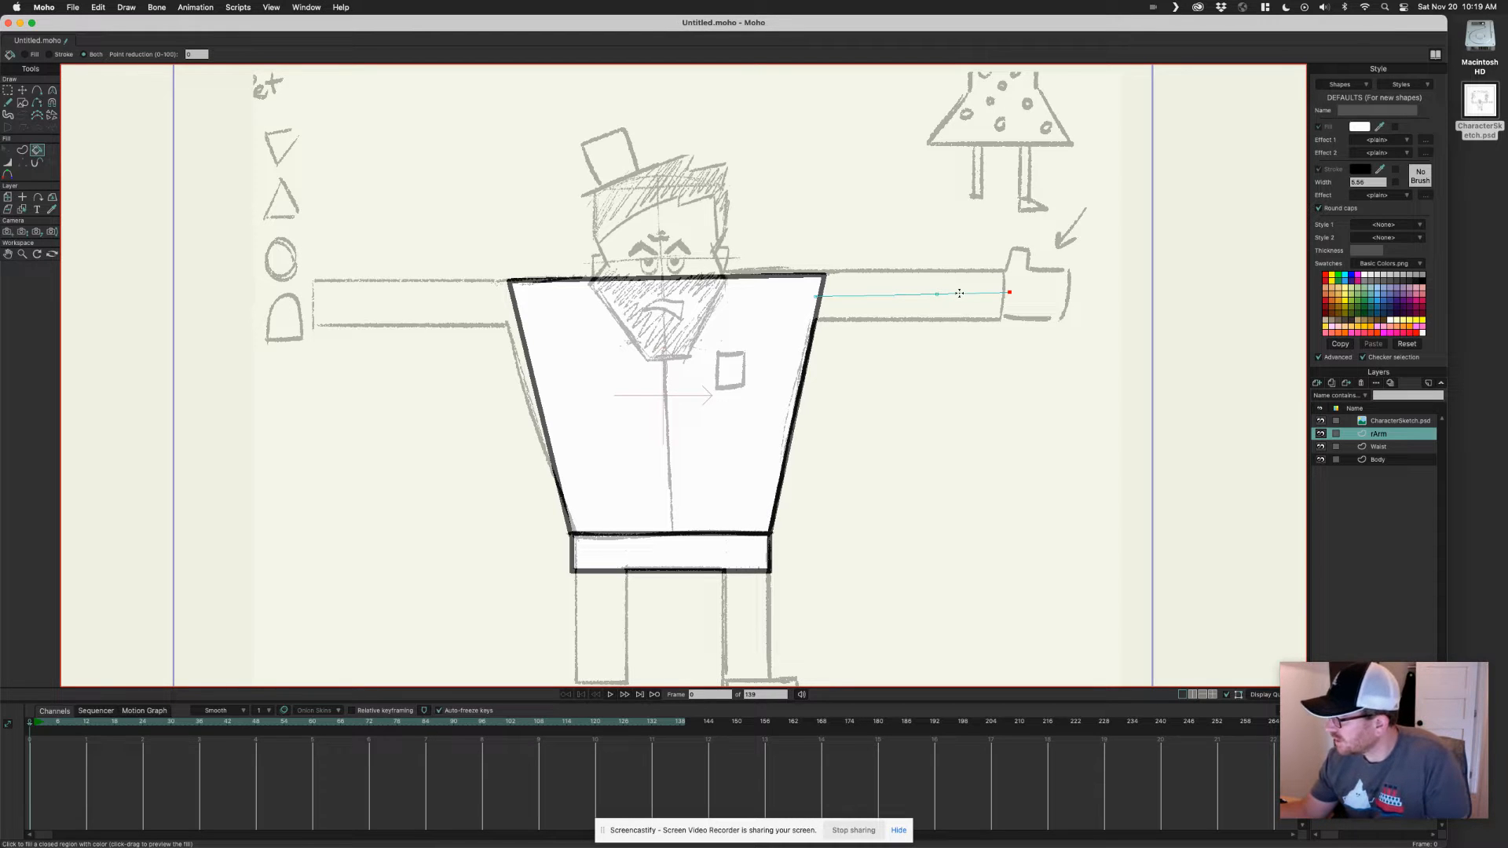
pyautogui.click(959, 293)
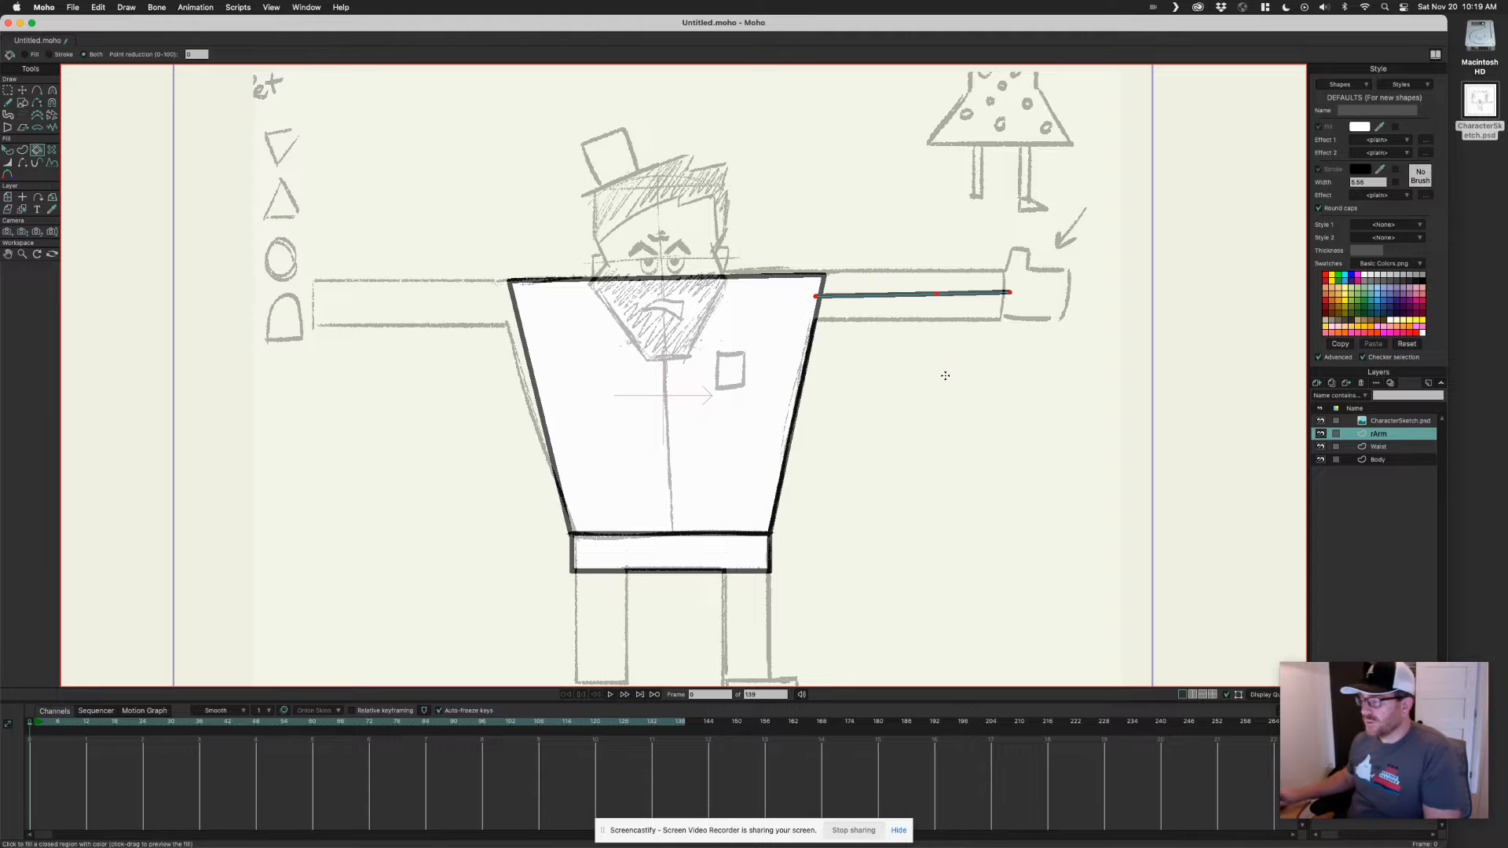
# Move the arm line's elbow point to the middle of the arm and align its wrist point with the sketched wrist.
pyautogui.click(22, 91)
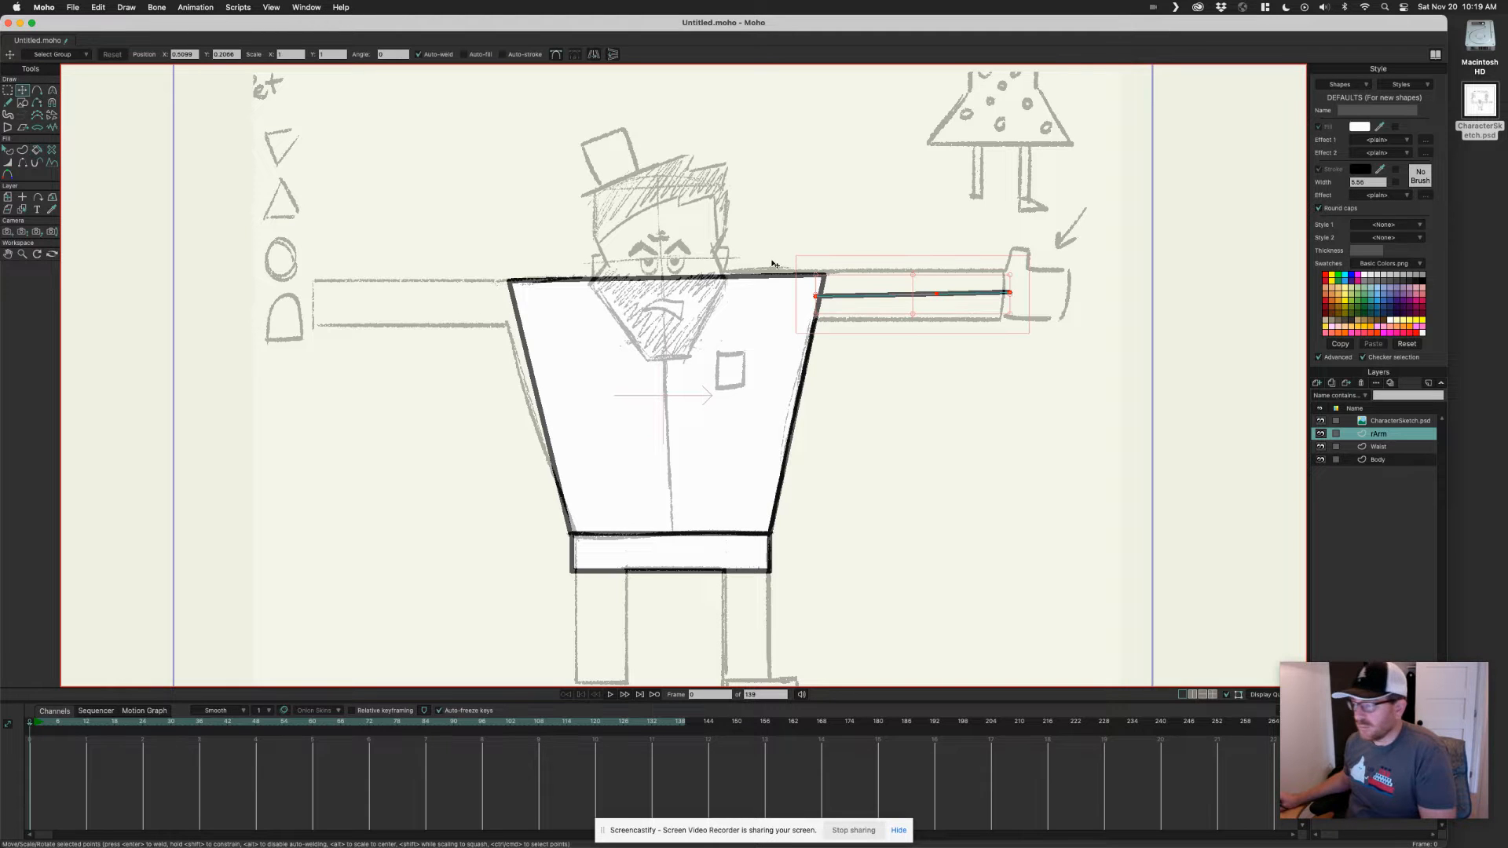
pyautogui.click(939, 295)
pyautogui.moveTo(938, 295); pyautogui.dragTo(916, 297)
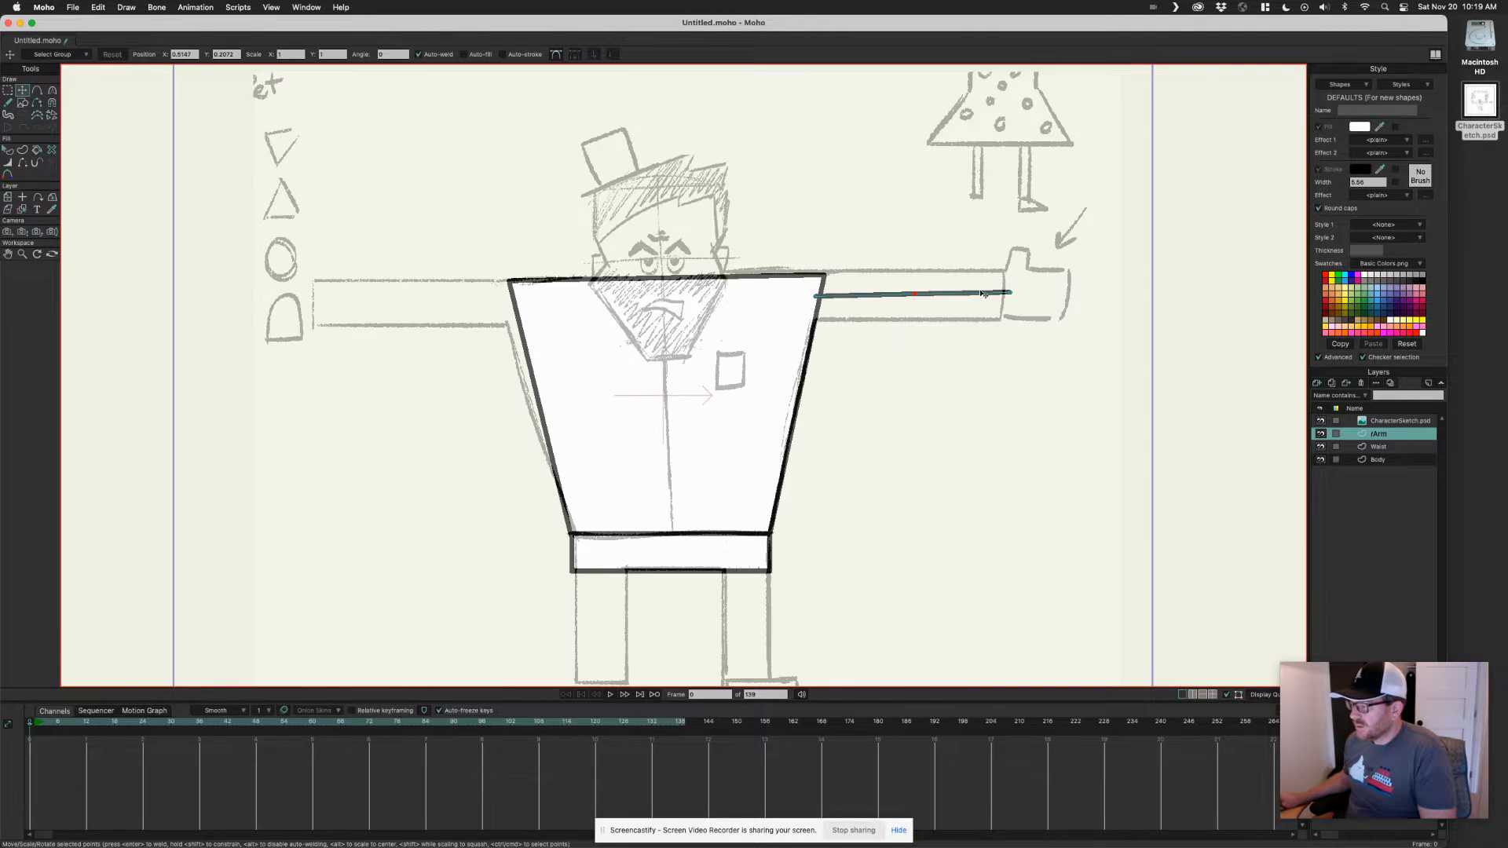
pyautogui.moveTo(1009, 293); pyautogui.dragTo(912, 294)
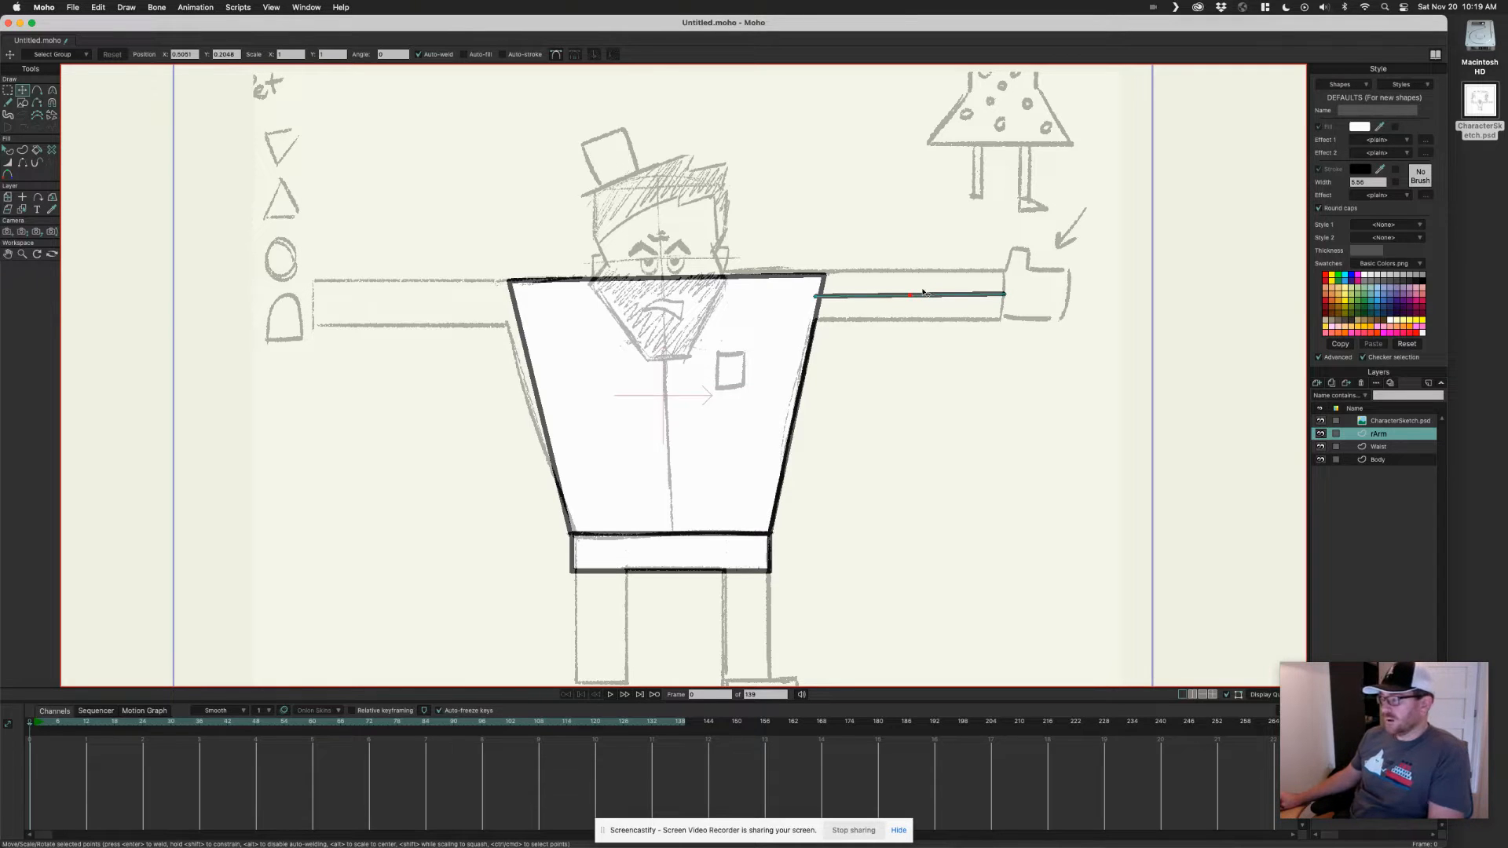
# Try bending the arm line by moving its elbow point down, and undo the move.
pyautogui.click(52, 91)
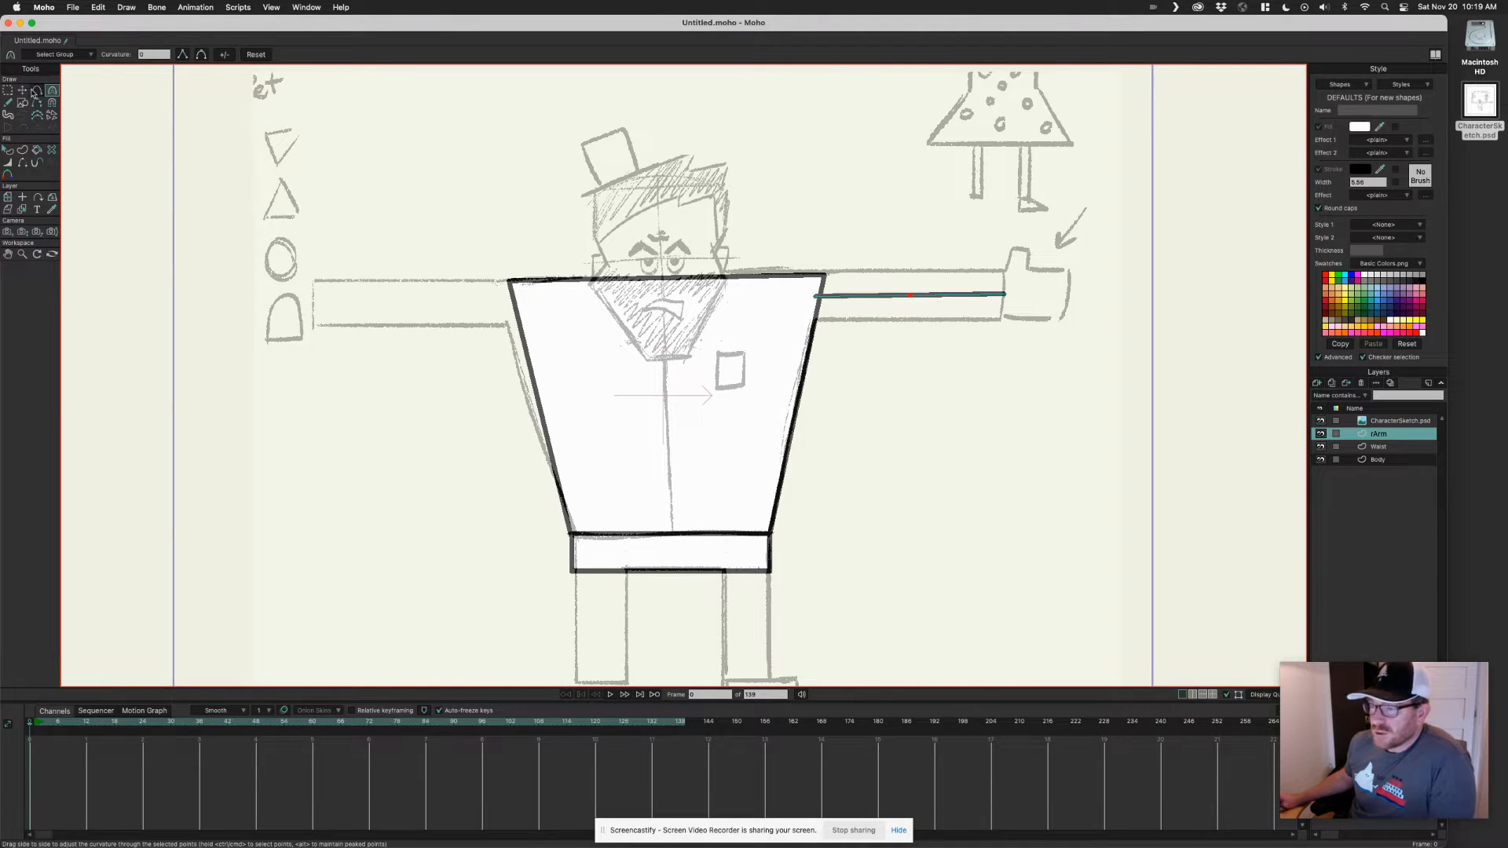
pyautogui.click(22, 90)
pyautogui.moveTo(916, 297); pyautogui.dragTo(916, 331)
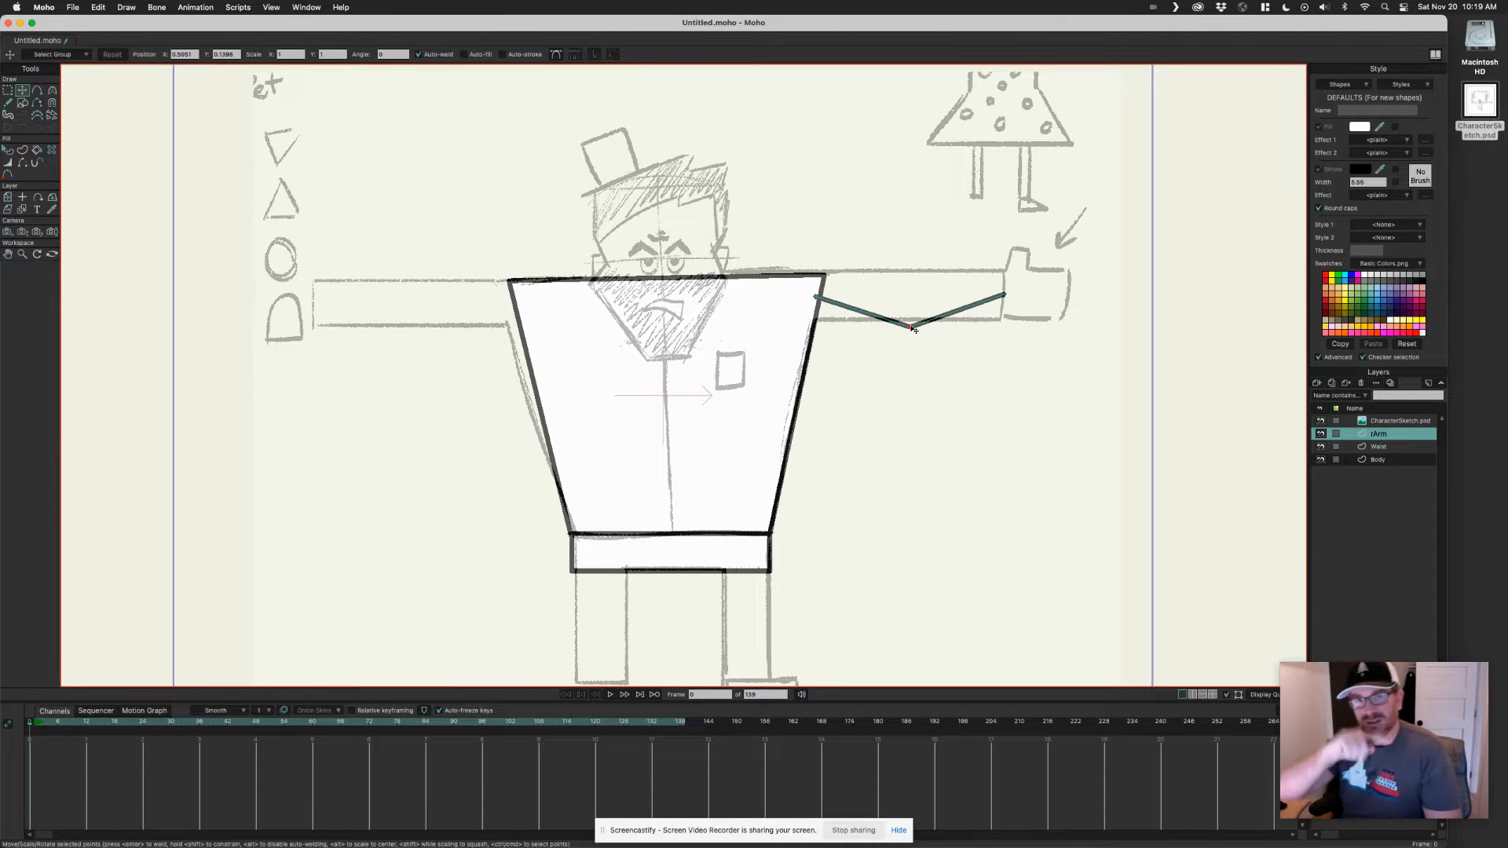
pyautogui.press('super+z')
# Make the arm line's elbow point smooth, test the bend by moving the point down, and undo that move.
pyautogui.press('c')
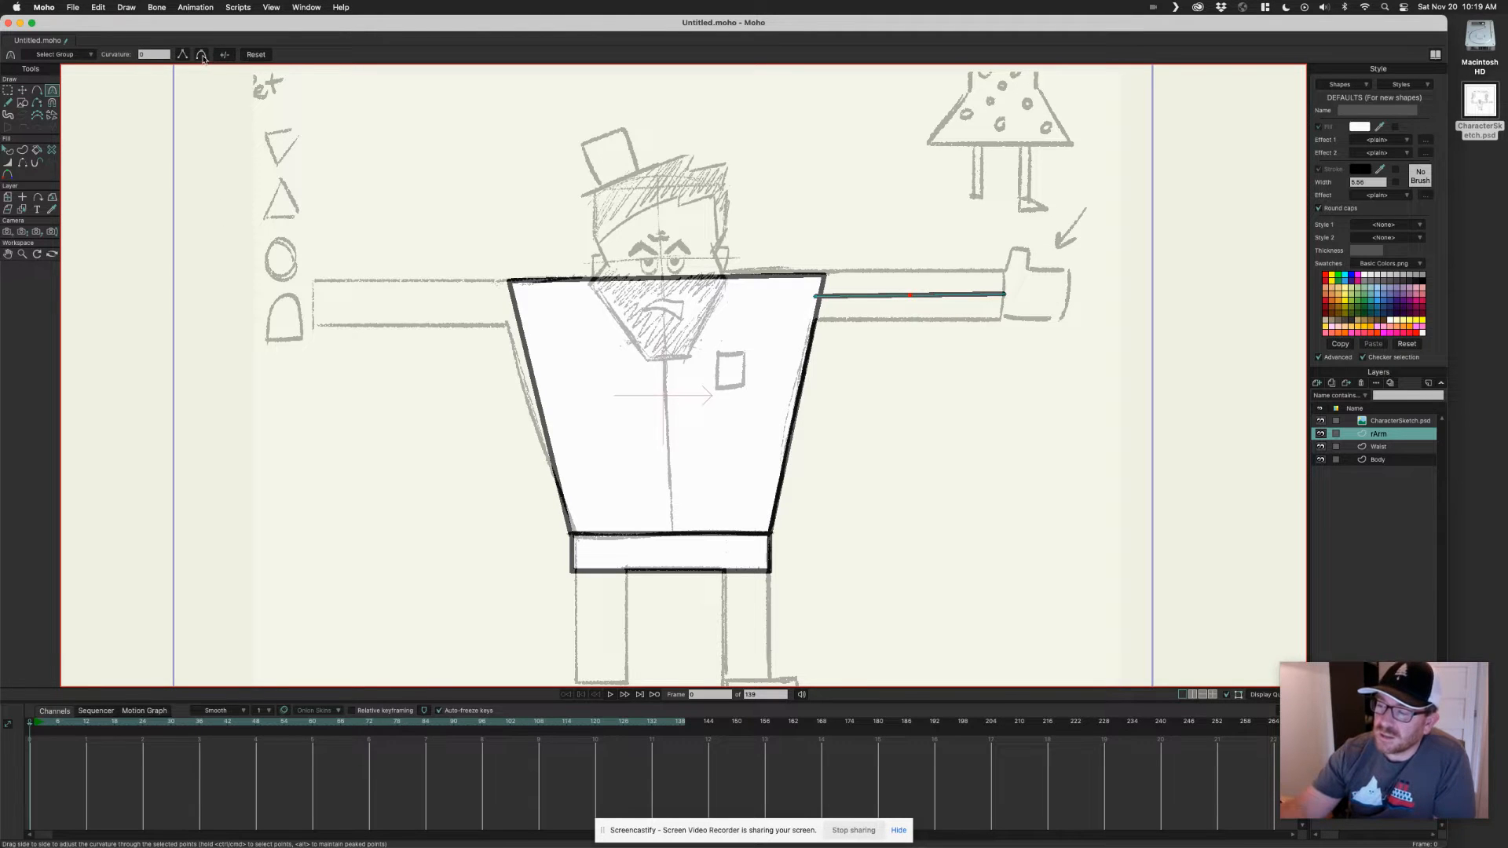
pyautogui.click(202, 55)
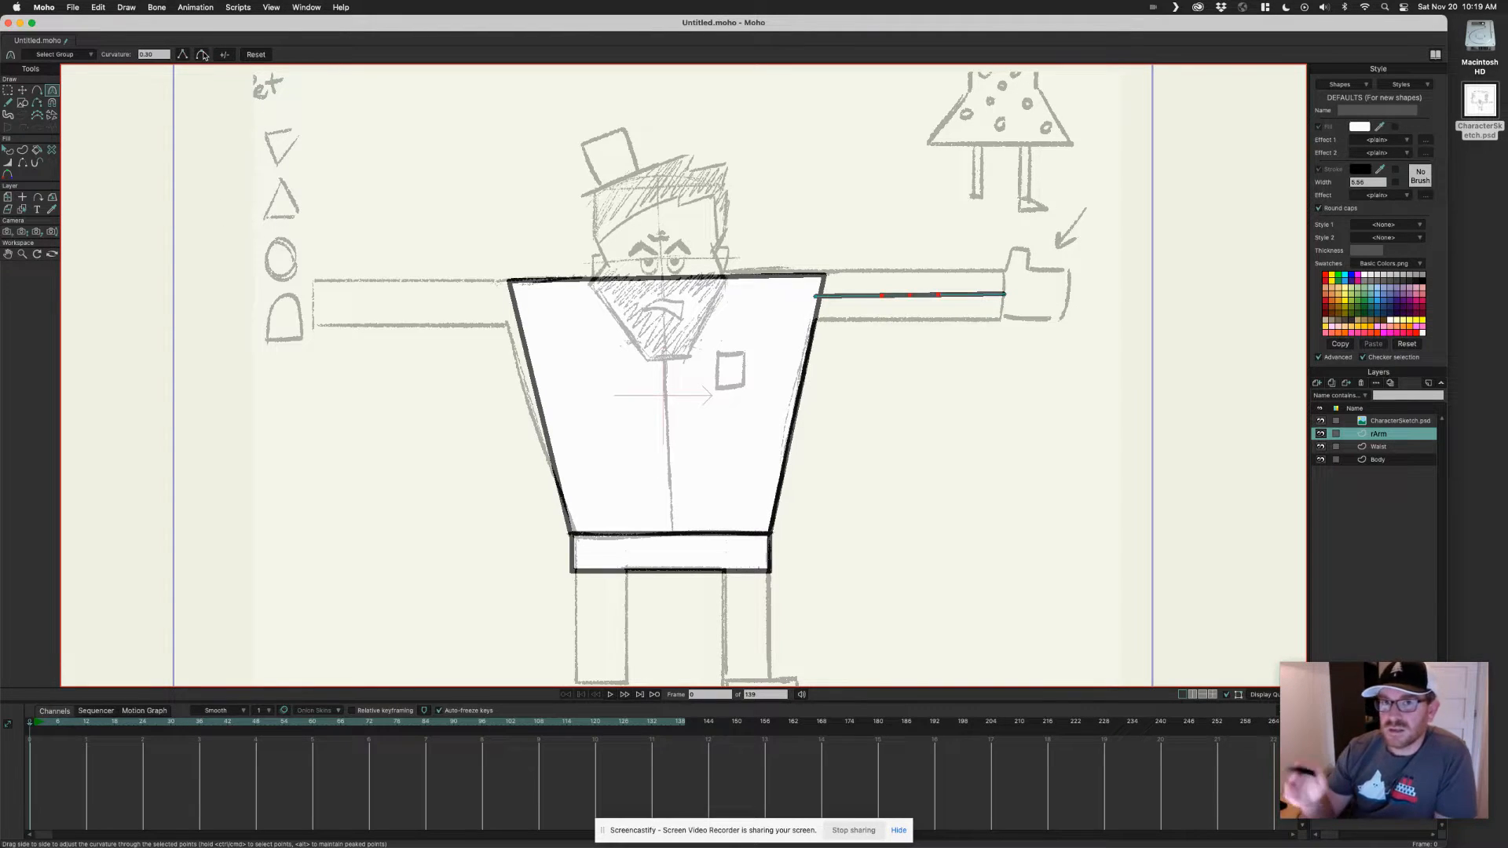
pyautogui.press('t')
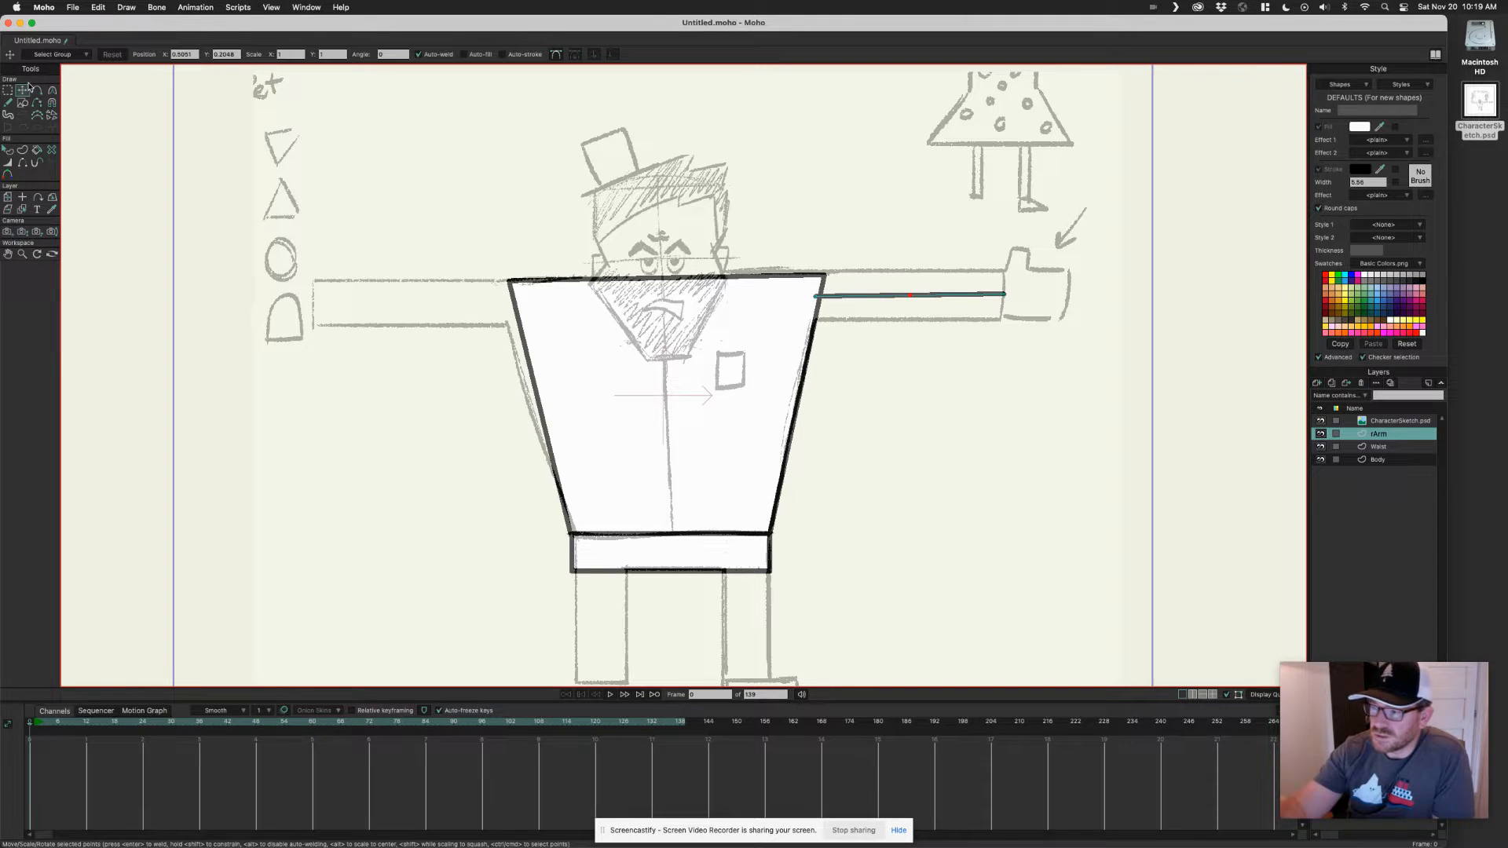
pyautogui.moveTo(910, 295); pyautogui.dragTo(912, 322)
pyautogui.press('super+z')
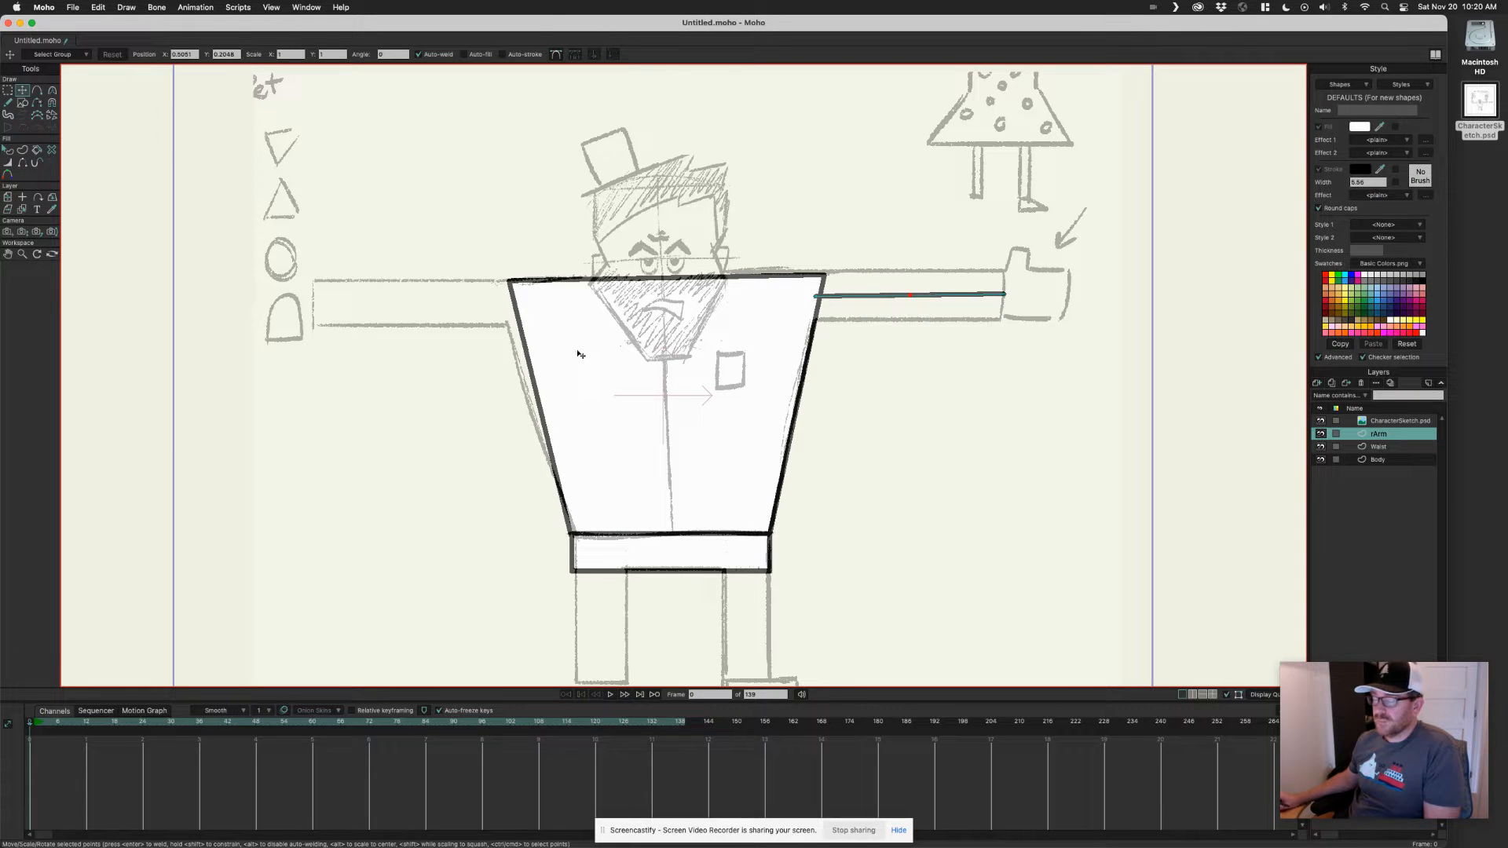
# Thicken the arm line's stroke, trying a width of 30 and settling on 40.
pyautogui.click(8, 152)
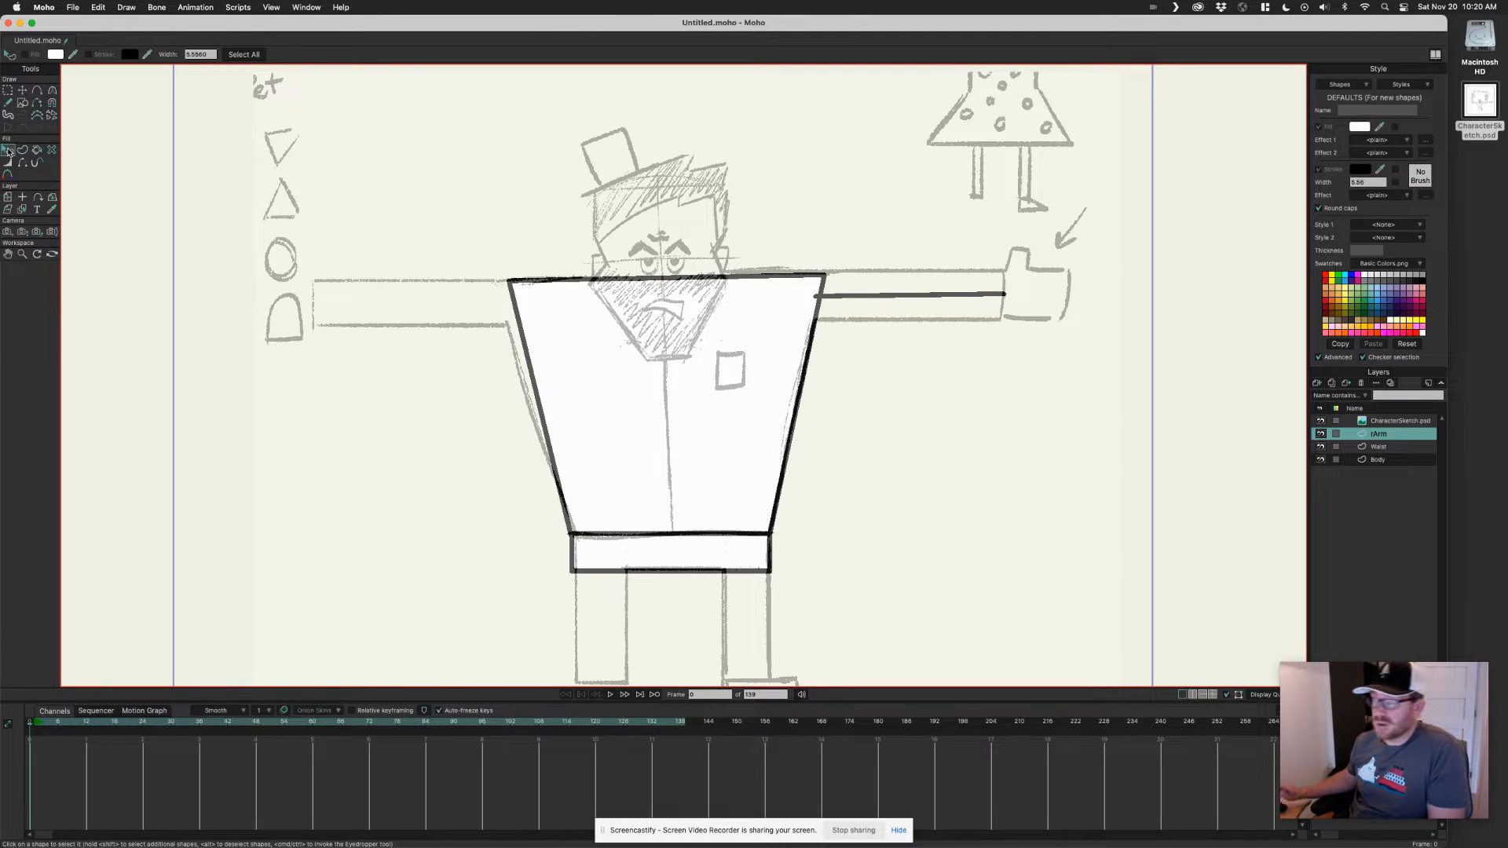
pyautogui.click(920, 295)
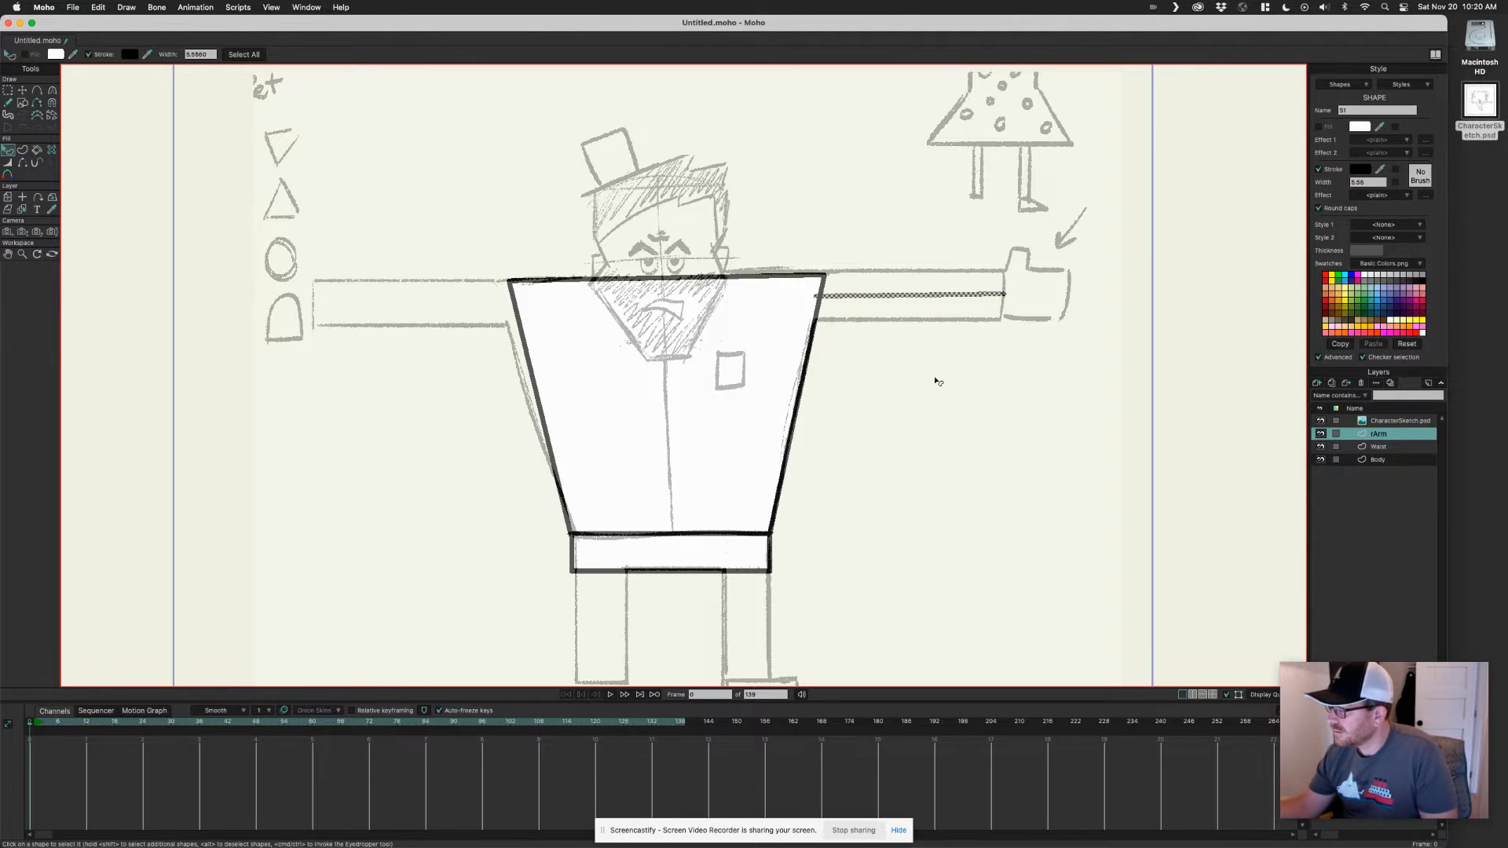
pyautogui.click(1365, 182)
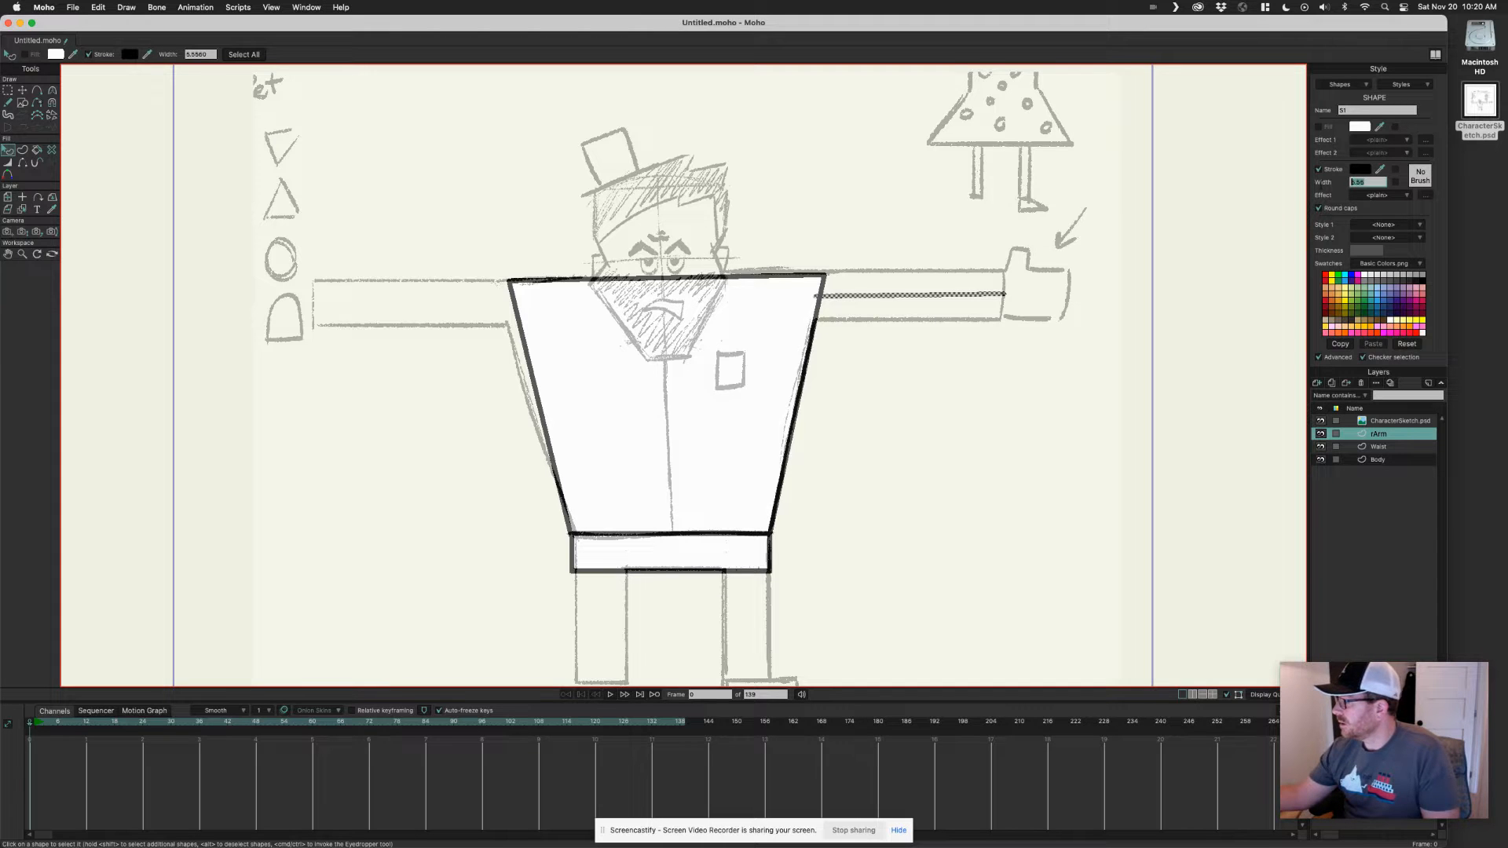
pyautogui.write('30')
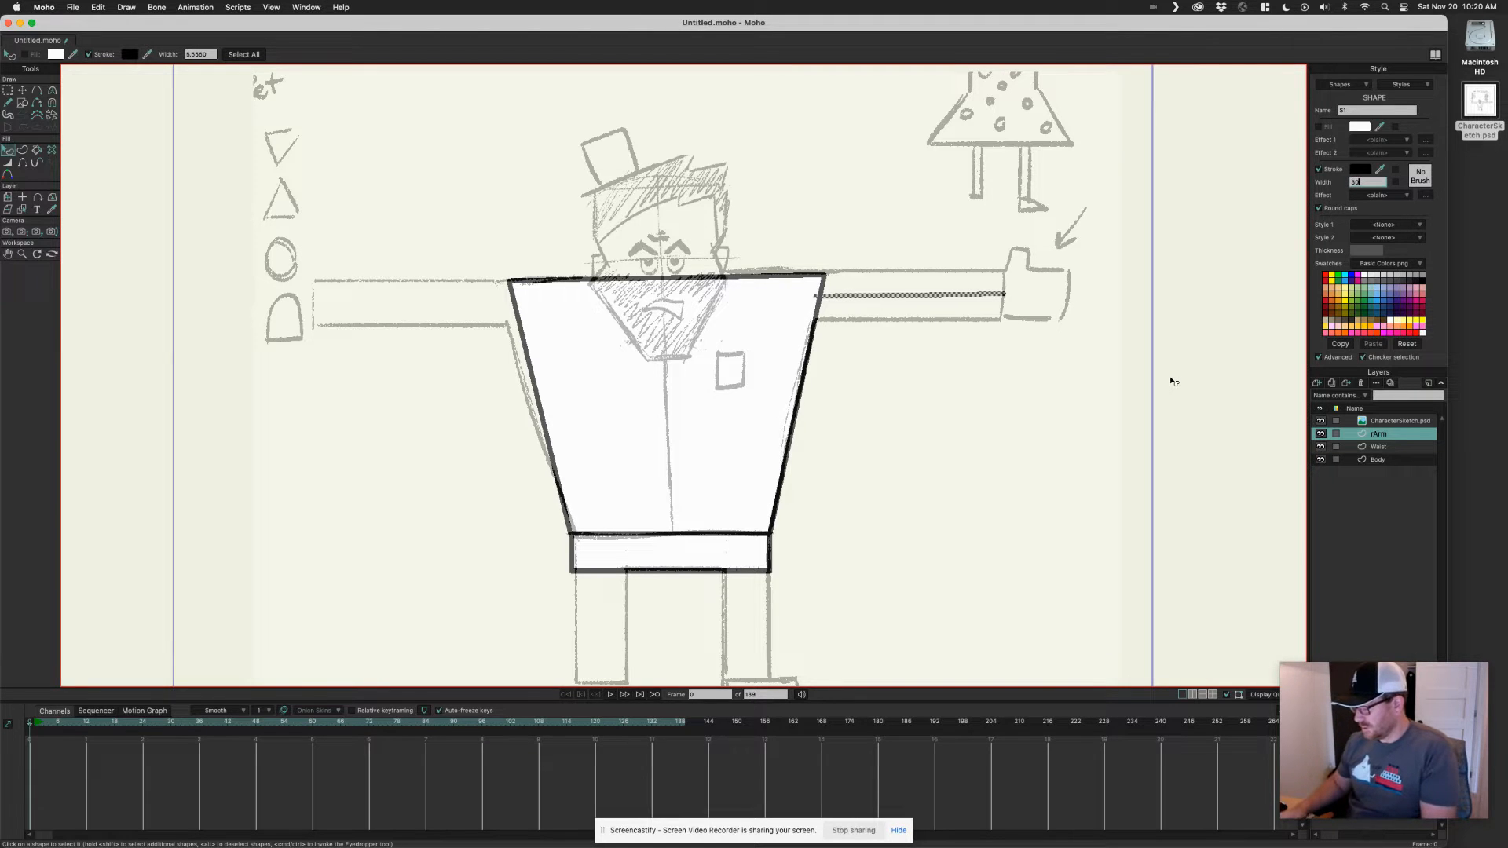
pyautogui.press('Return')
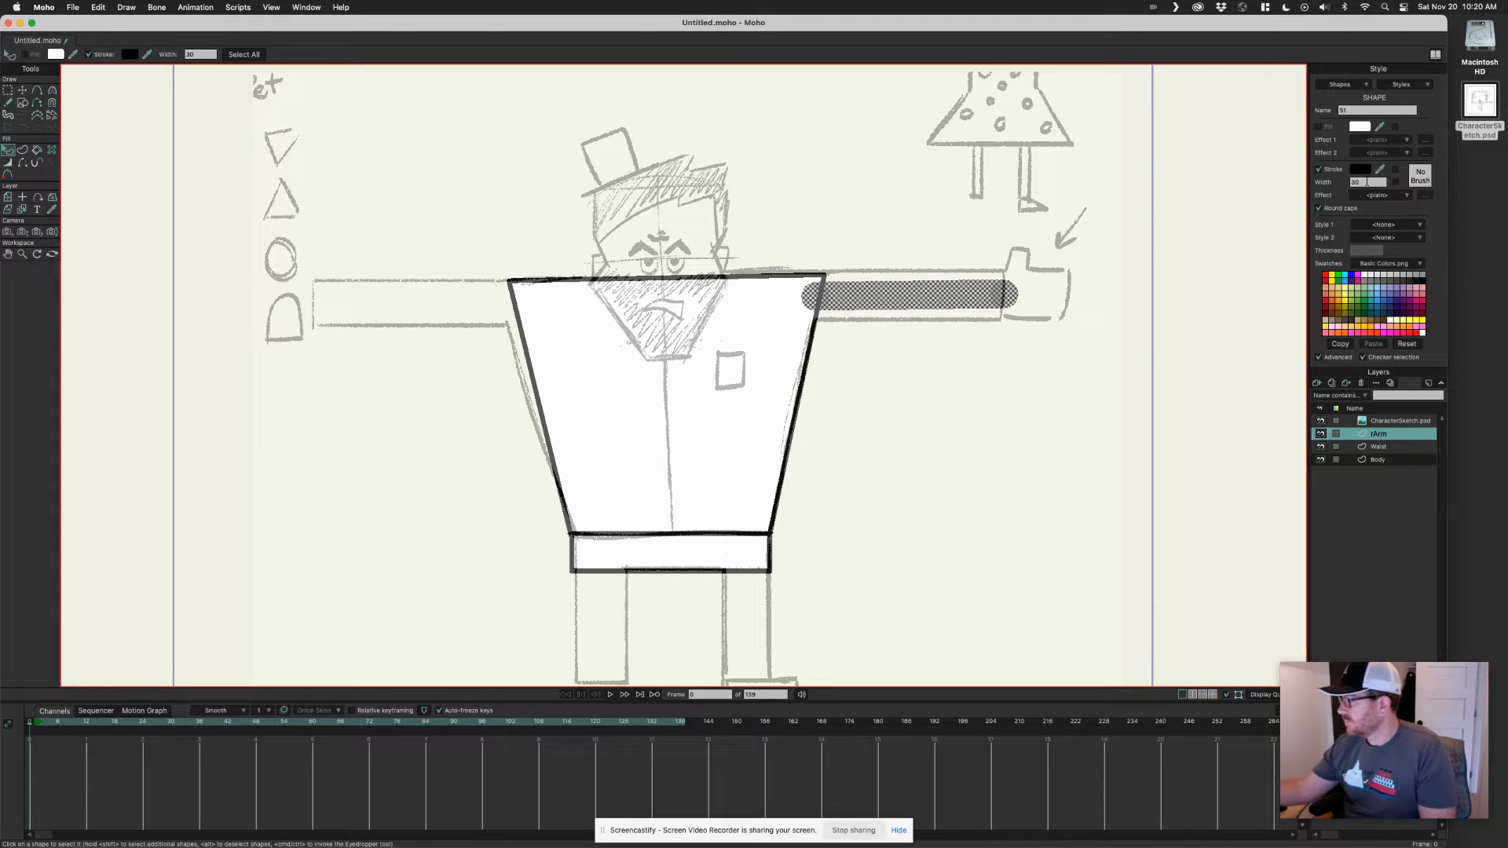
pyautogui.write('40')
pyautogui.press('Return')
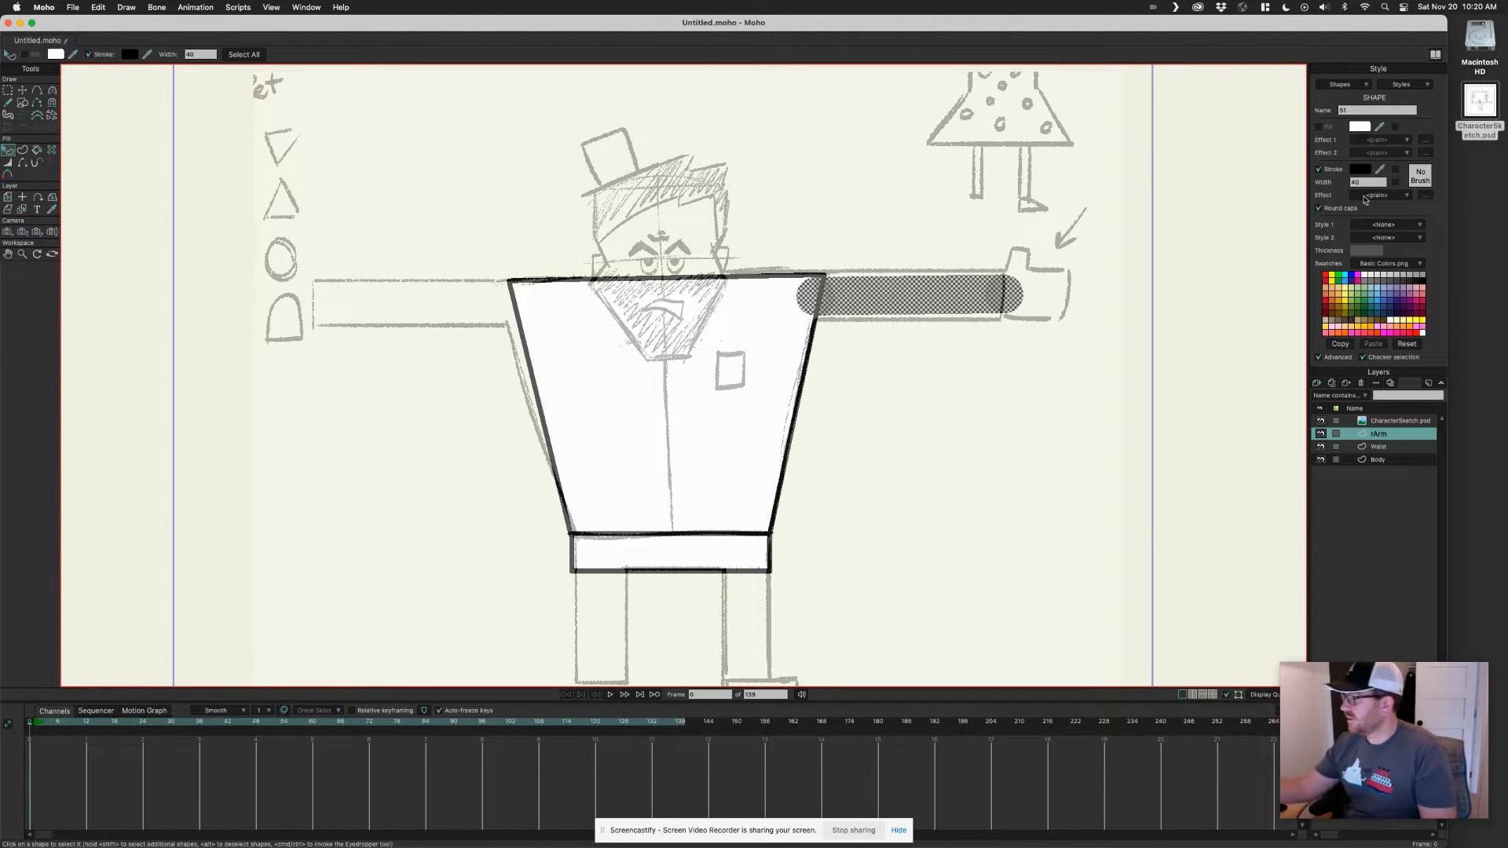
# Set the arm line's stroke width to 50 and check the thickness against the whole figure.
pyautogui.write('5')
pyautogui.press('Return')
pyautogui.click(938, 363)
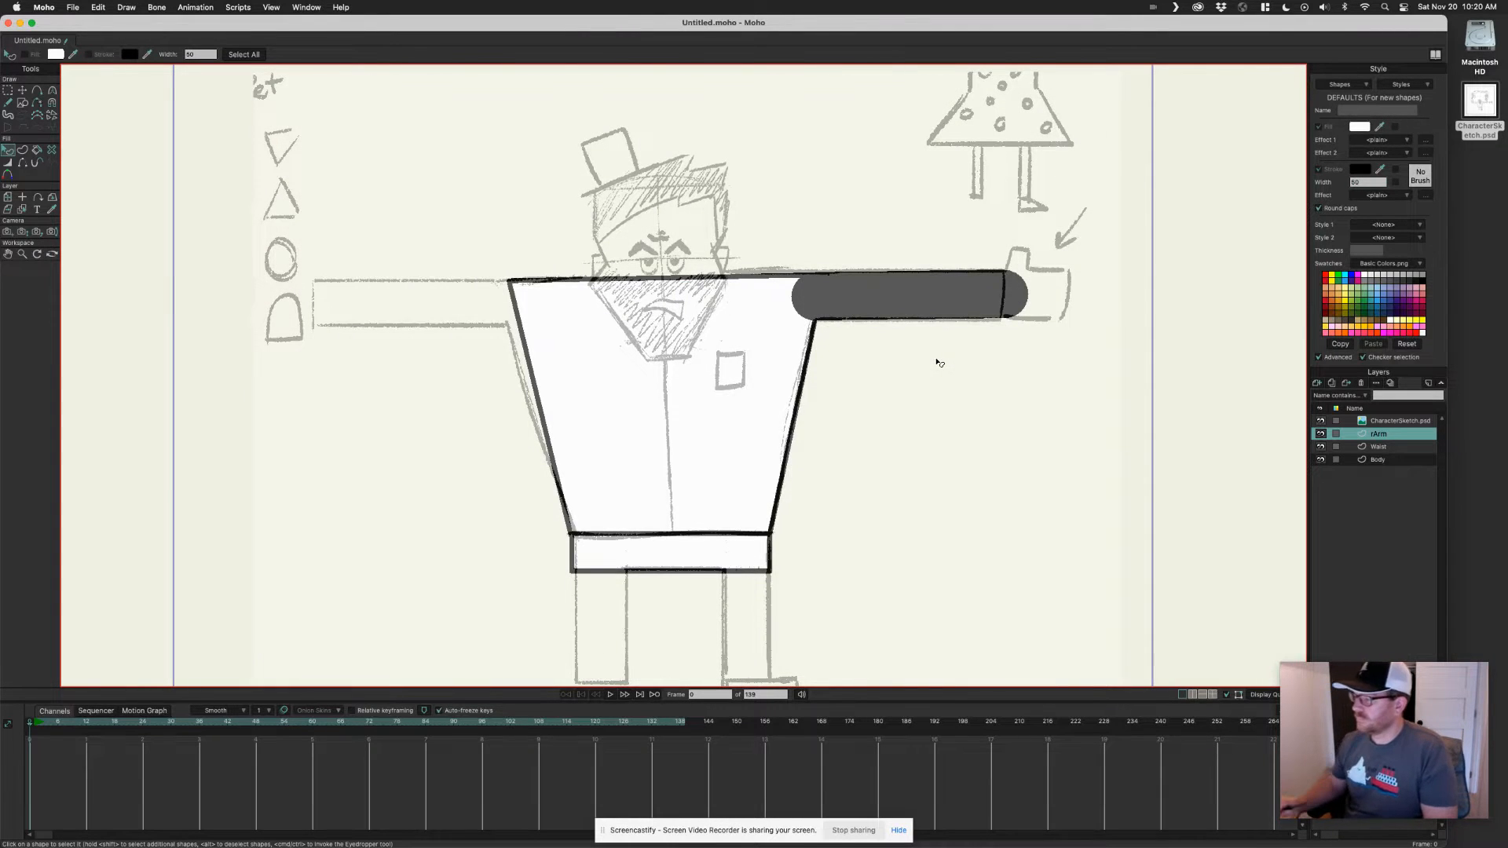
pyautogui.scroll(-2, 841, 360)
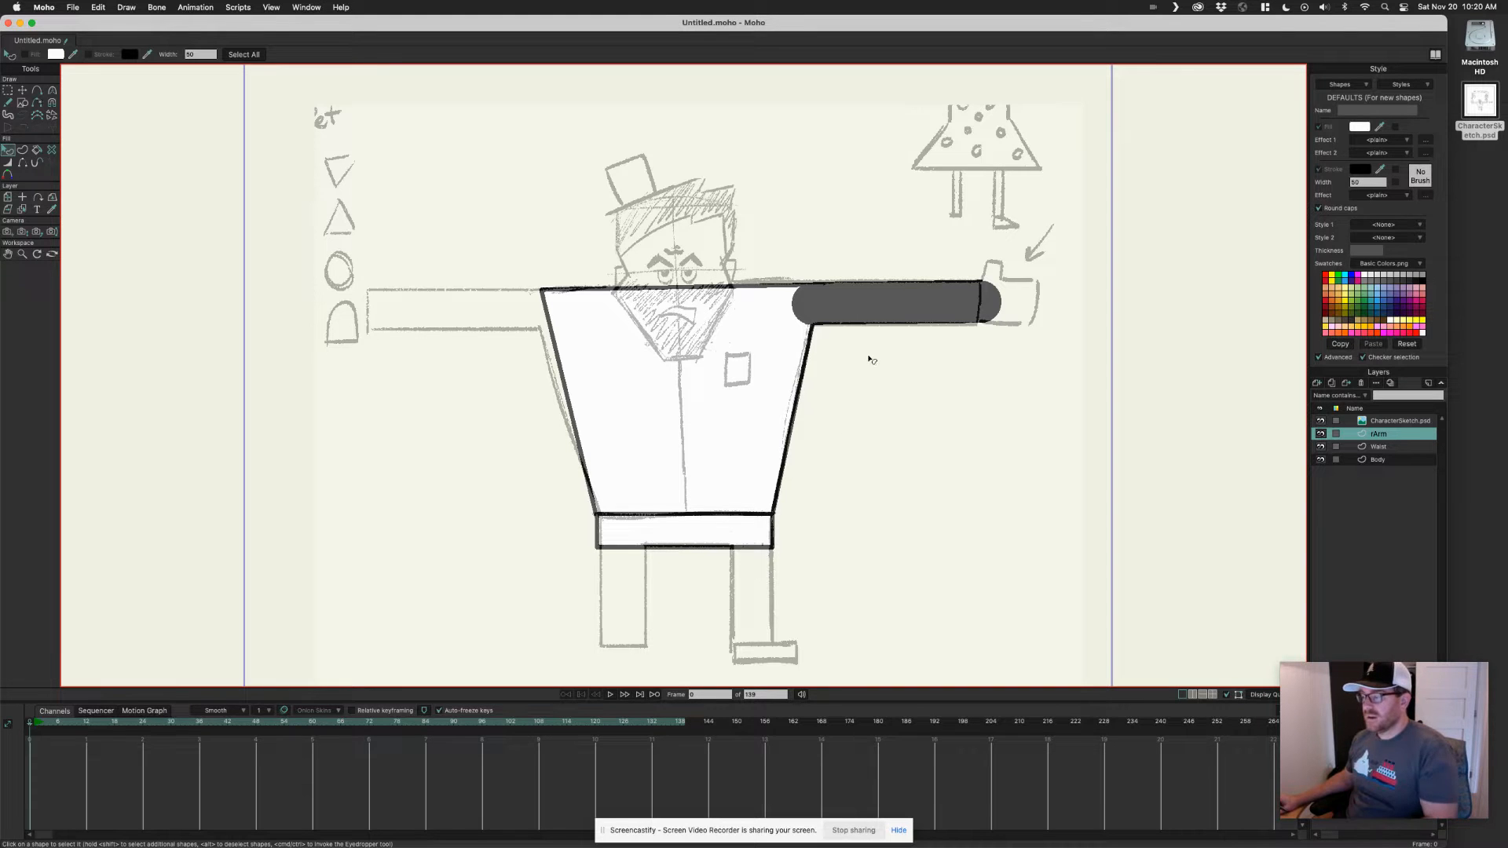
pyautogui.scroll(-1, 873, 369)
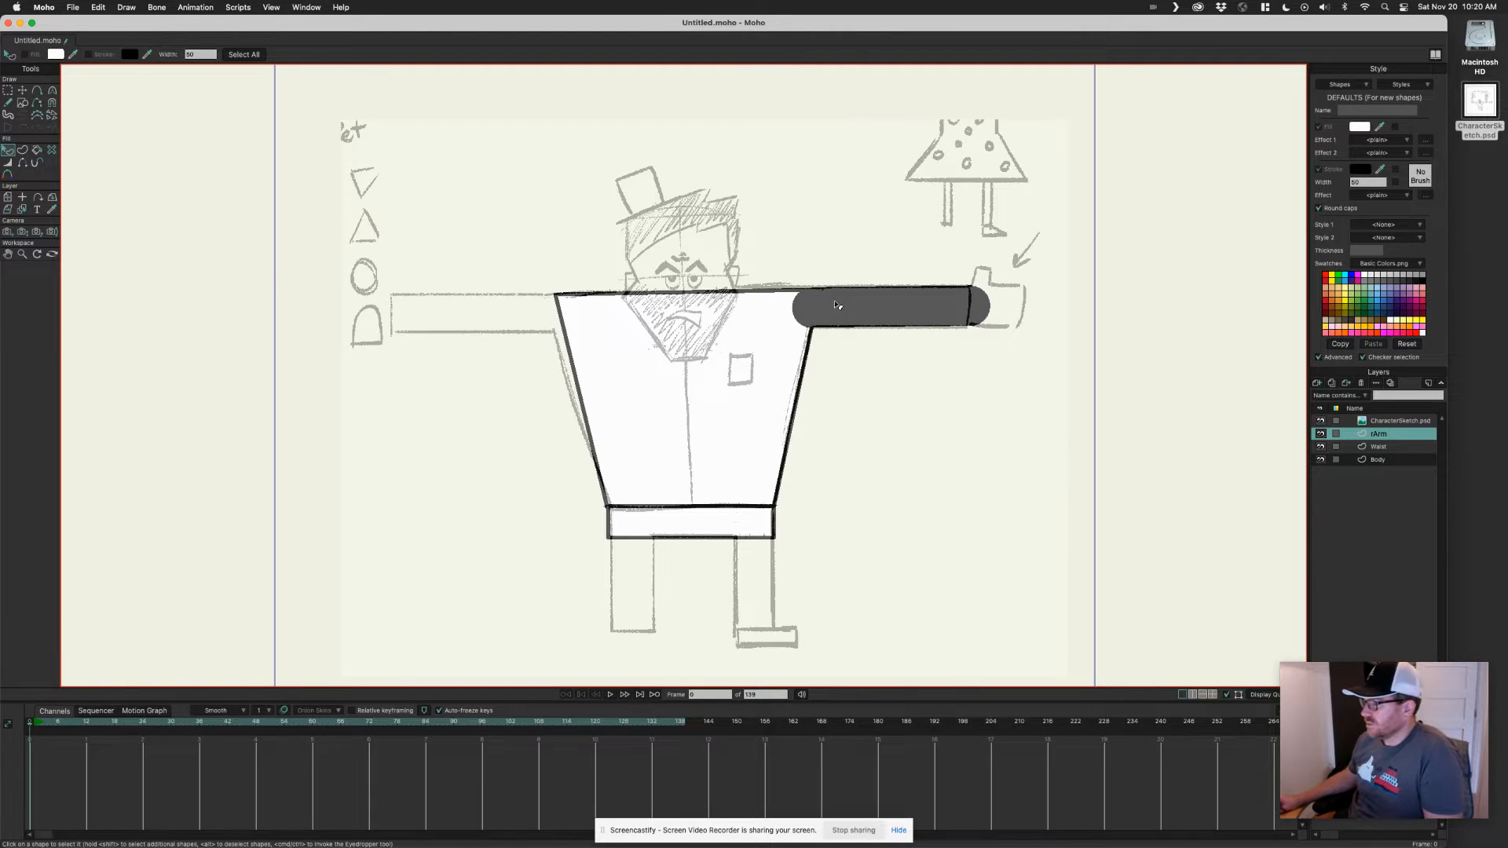
pyautogui.moveTo(1003, 376); pyautogui.dragTo(960, 382)
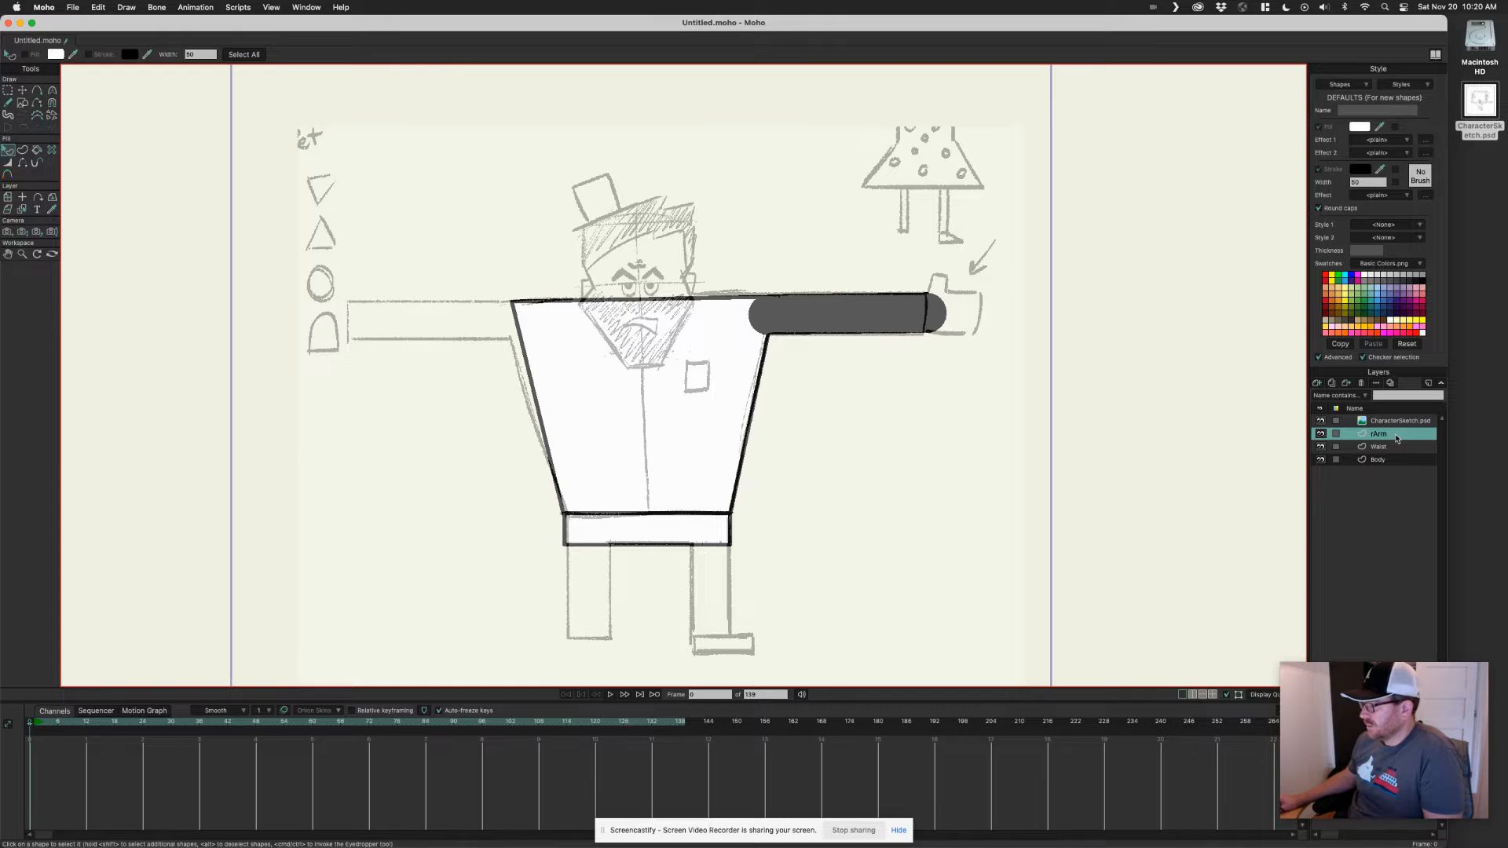
# Add a new vector layer above the arm layer and name it rHand.
pyautogui.click(1317, 383)
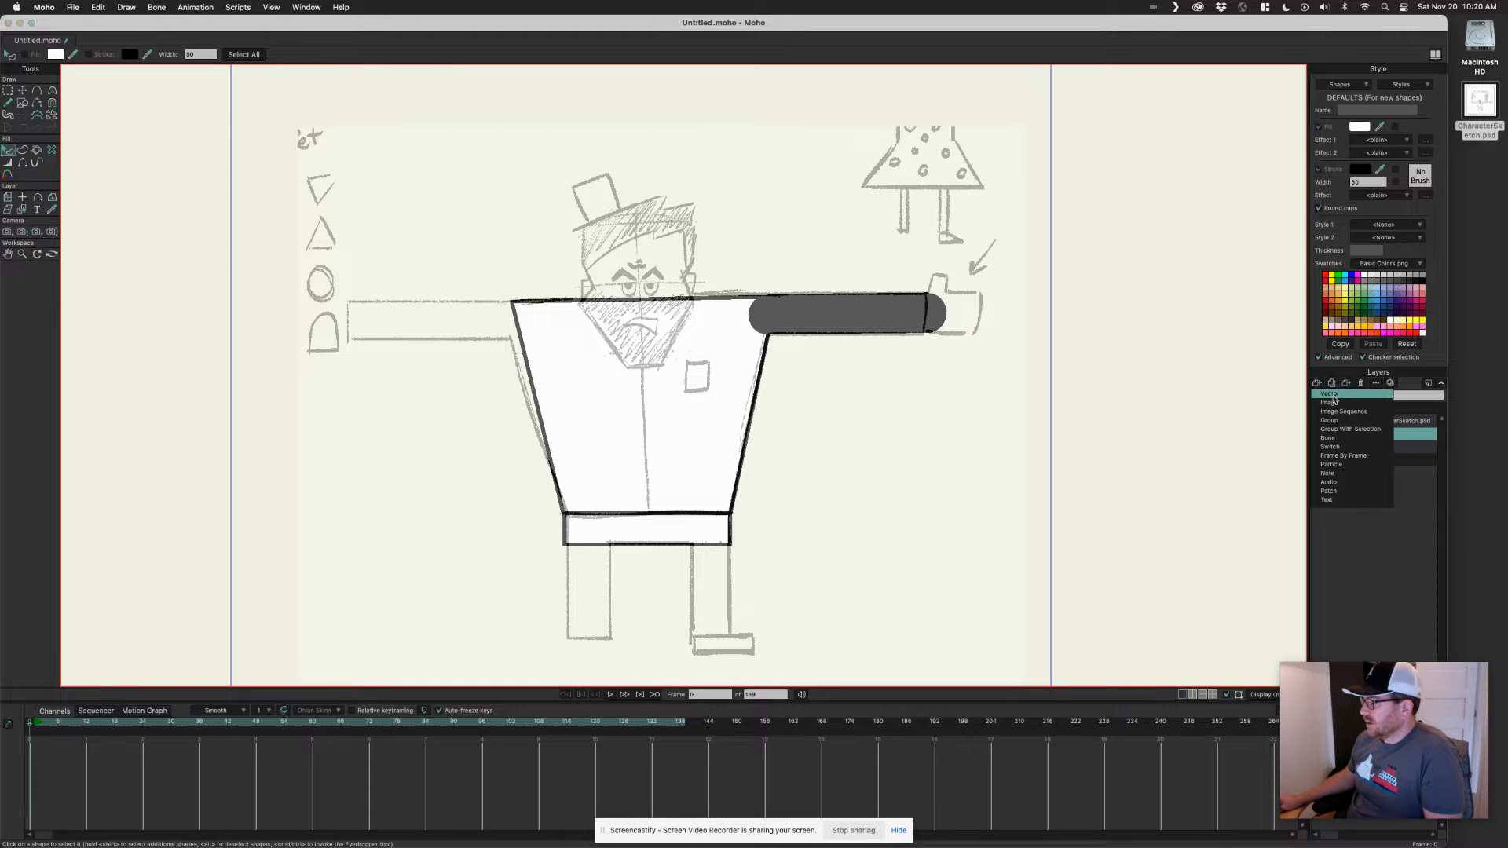
pyautogui.click(1332, 397)
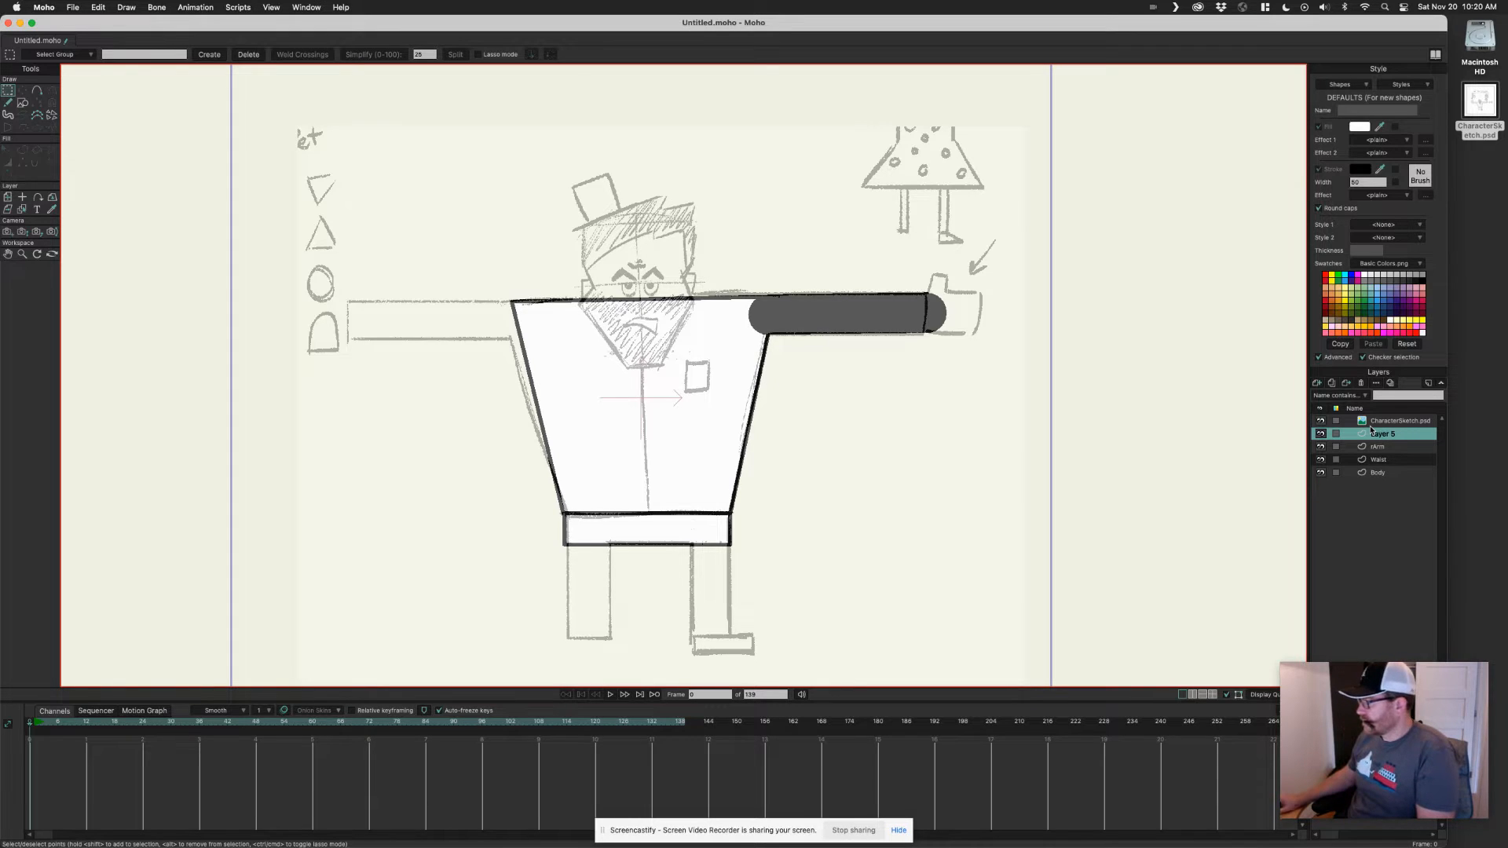
pyautogui.doubleClick(1393, 434)
pyautogui.write('lHand')
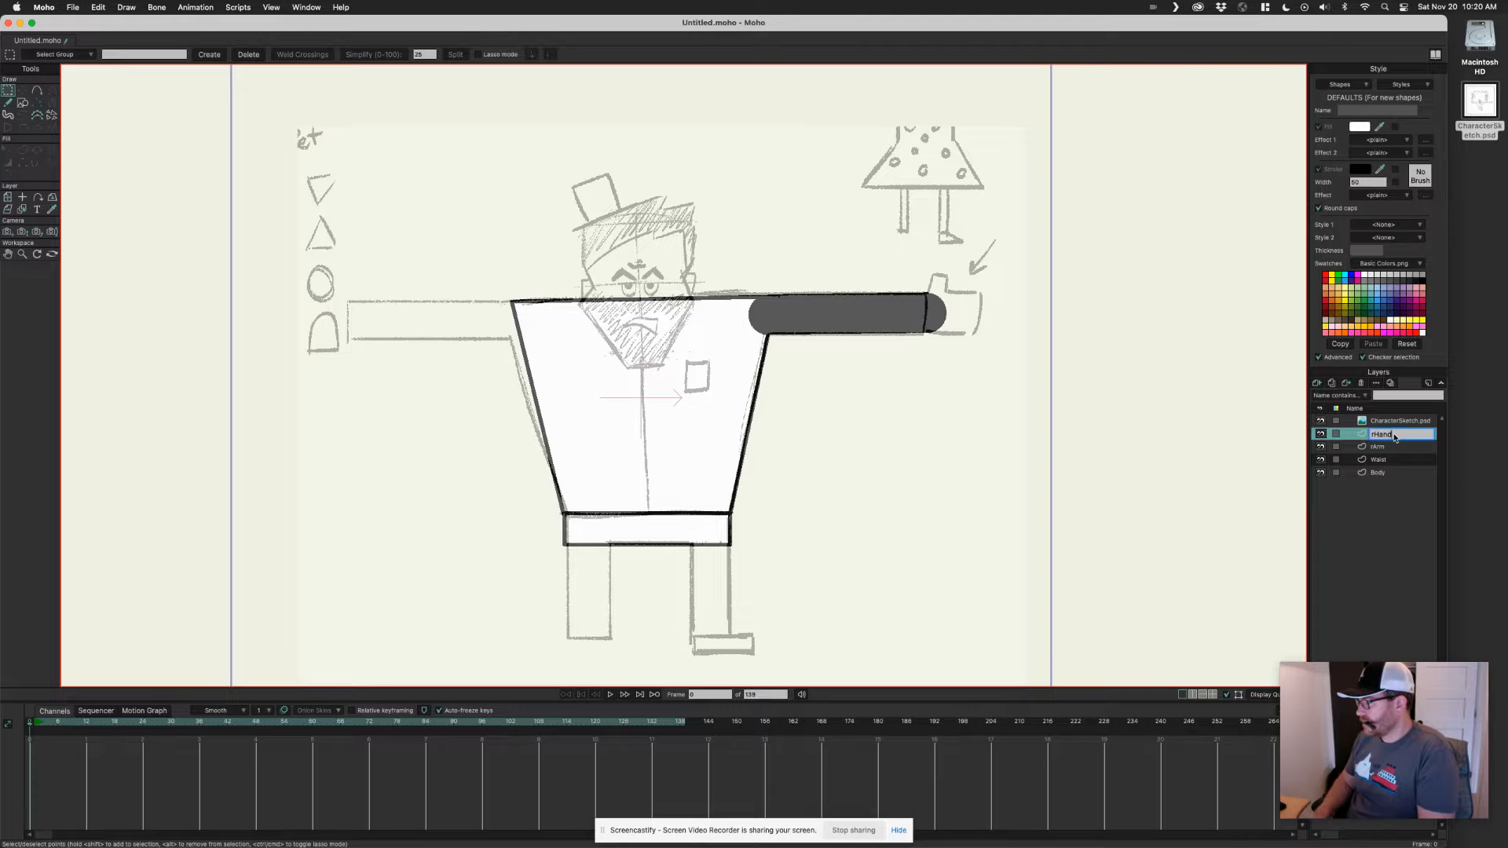
pyautogui.press('Return')
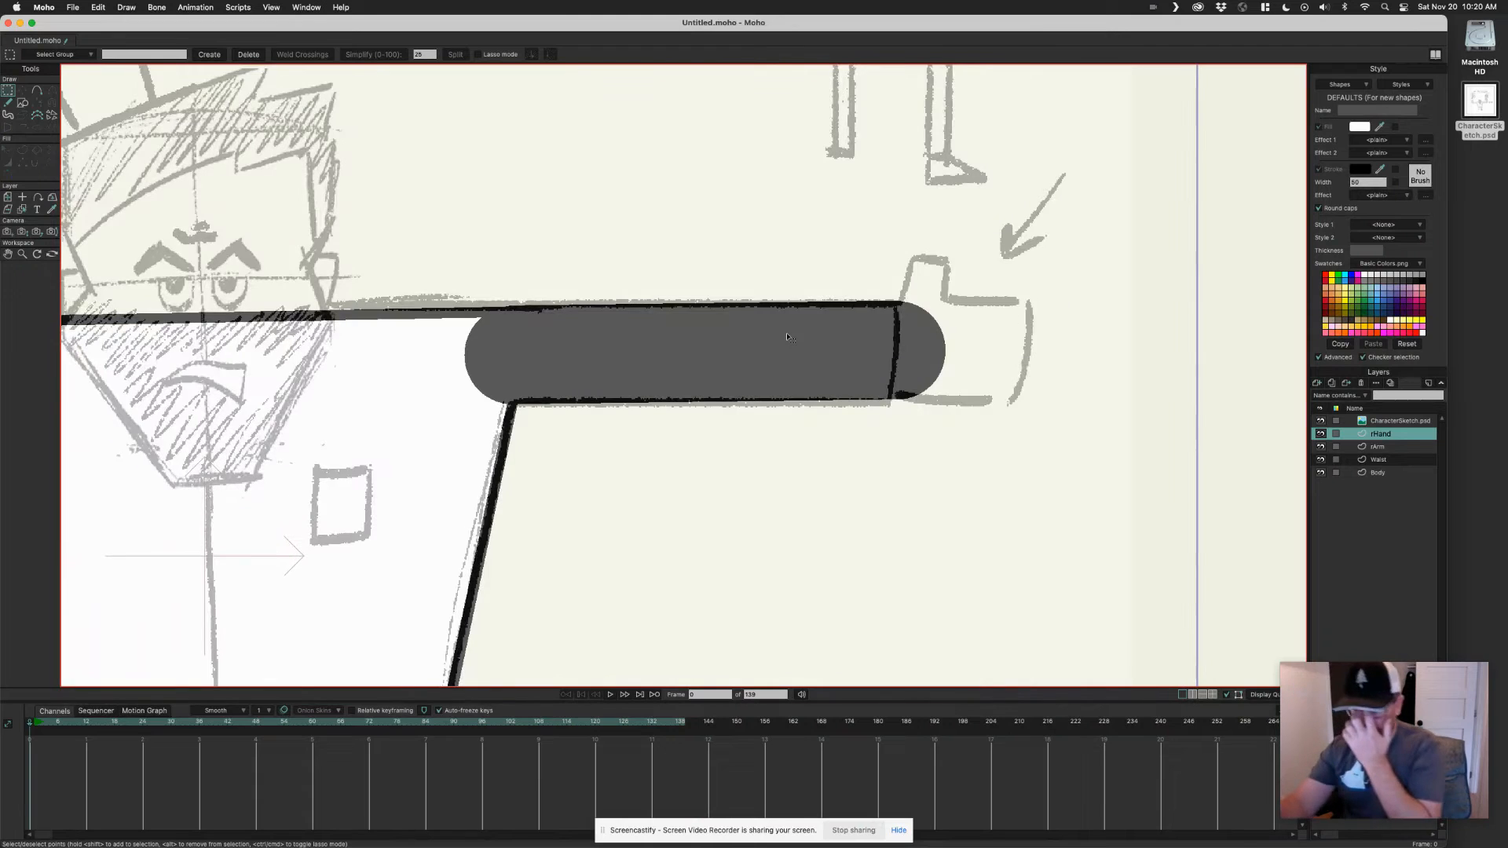
# Draw a rectangle over the sketched palm at the end of the arm and set its stroke width to 5.
pyautogui.click(23, 103)
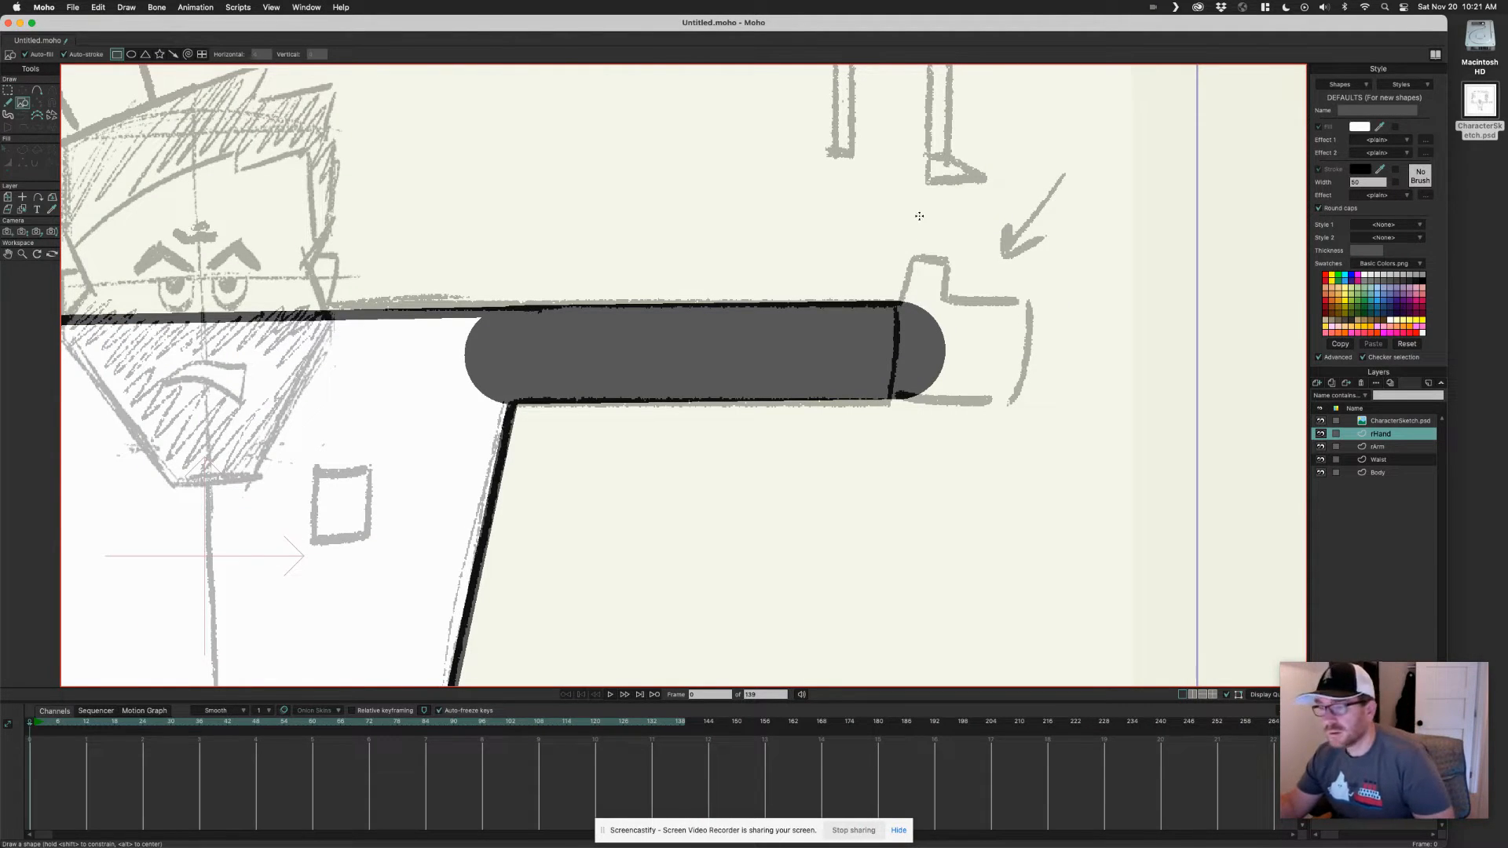
pyautogui.moveTo(893, 298); pyautogui.dragTo(1031, 399)
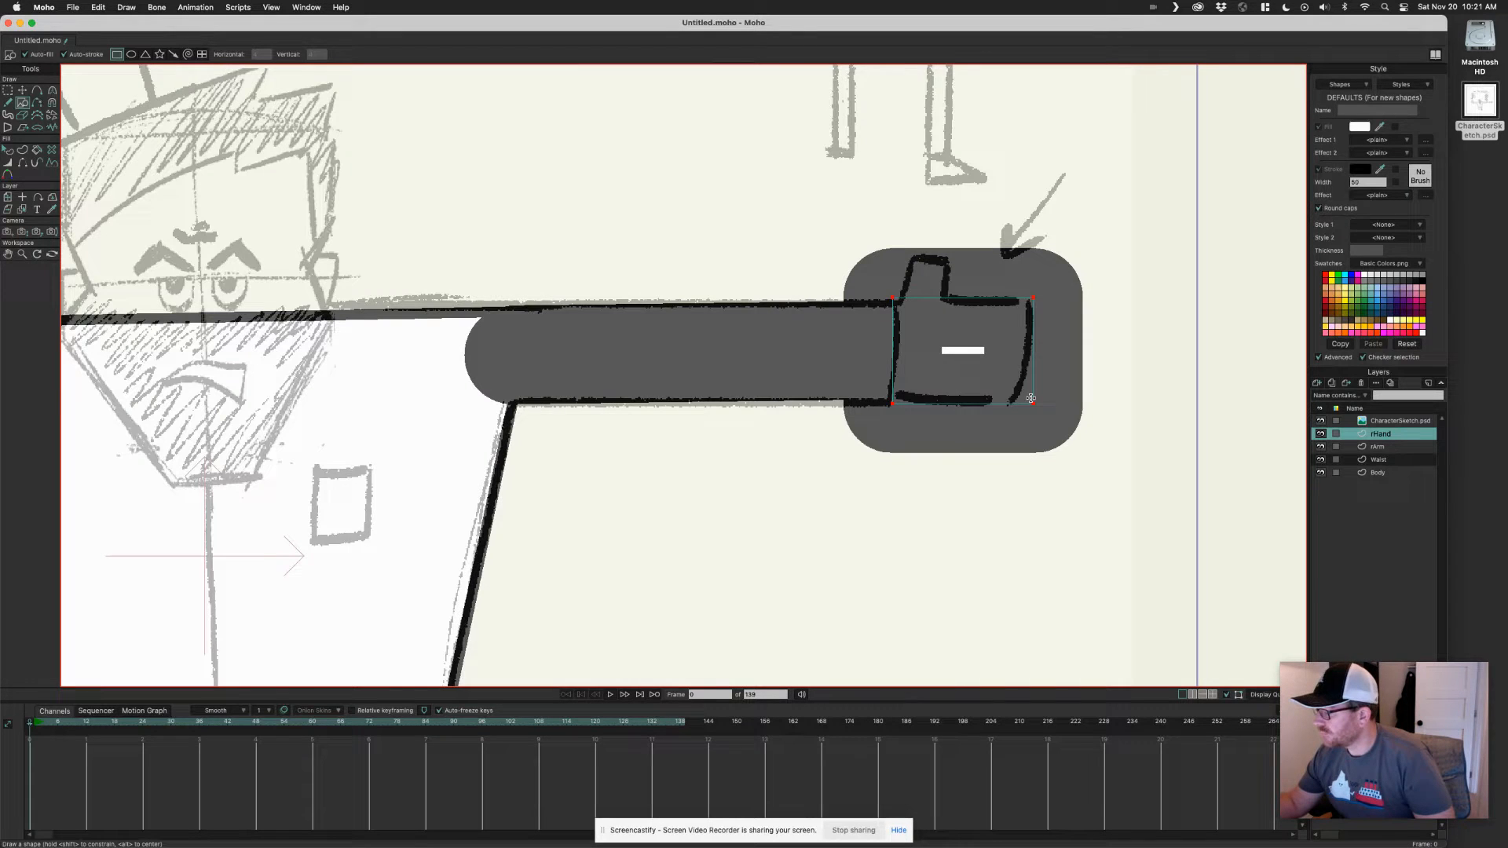
pyautogui.press('q')
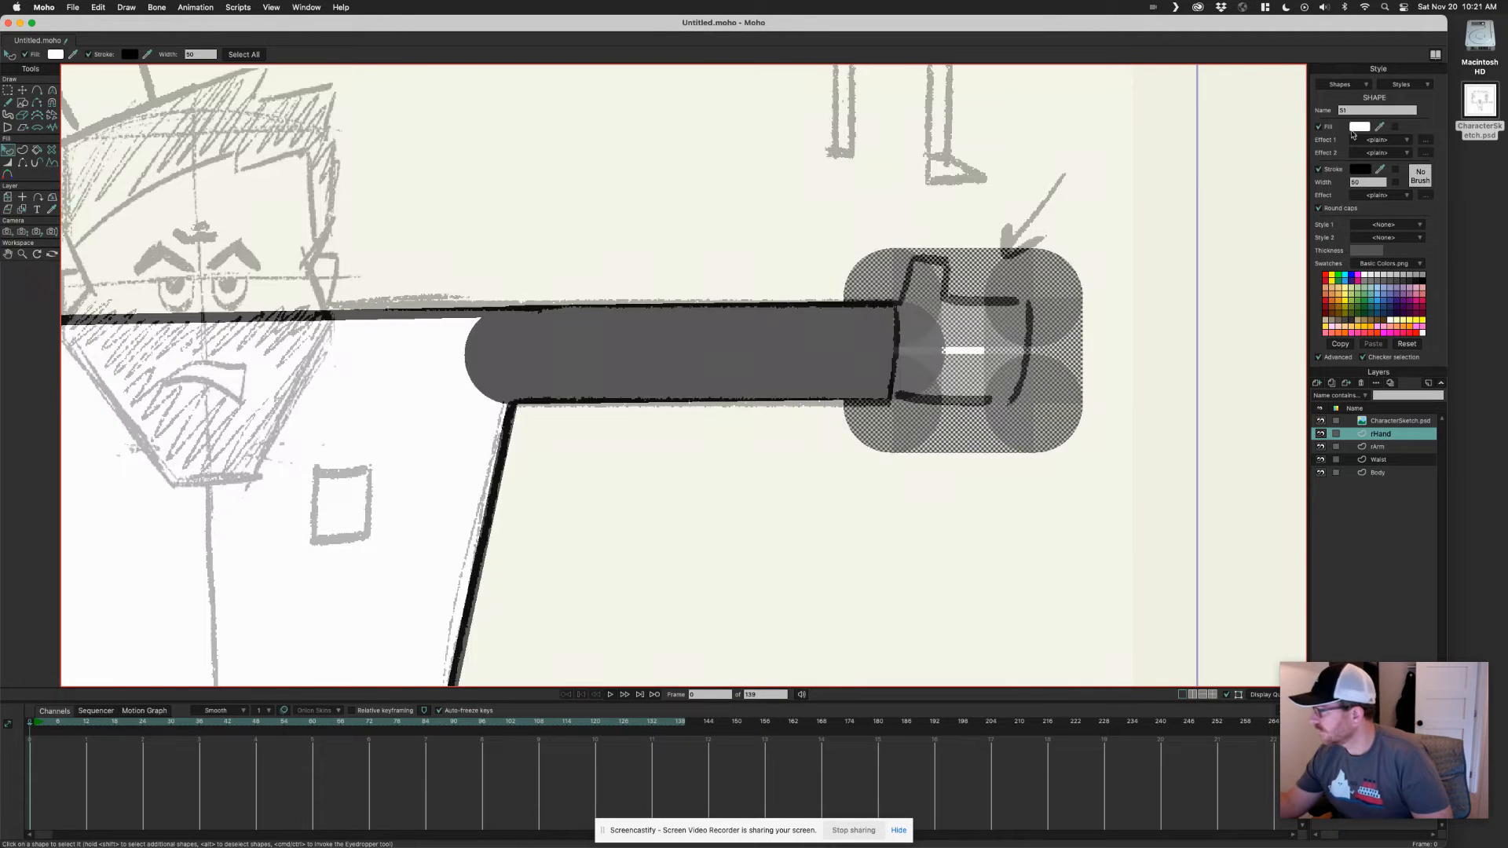
pyautogui.click(1367, 181)
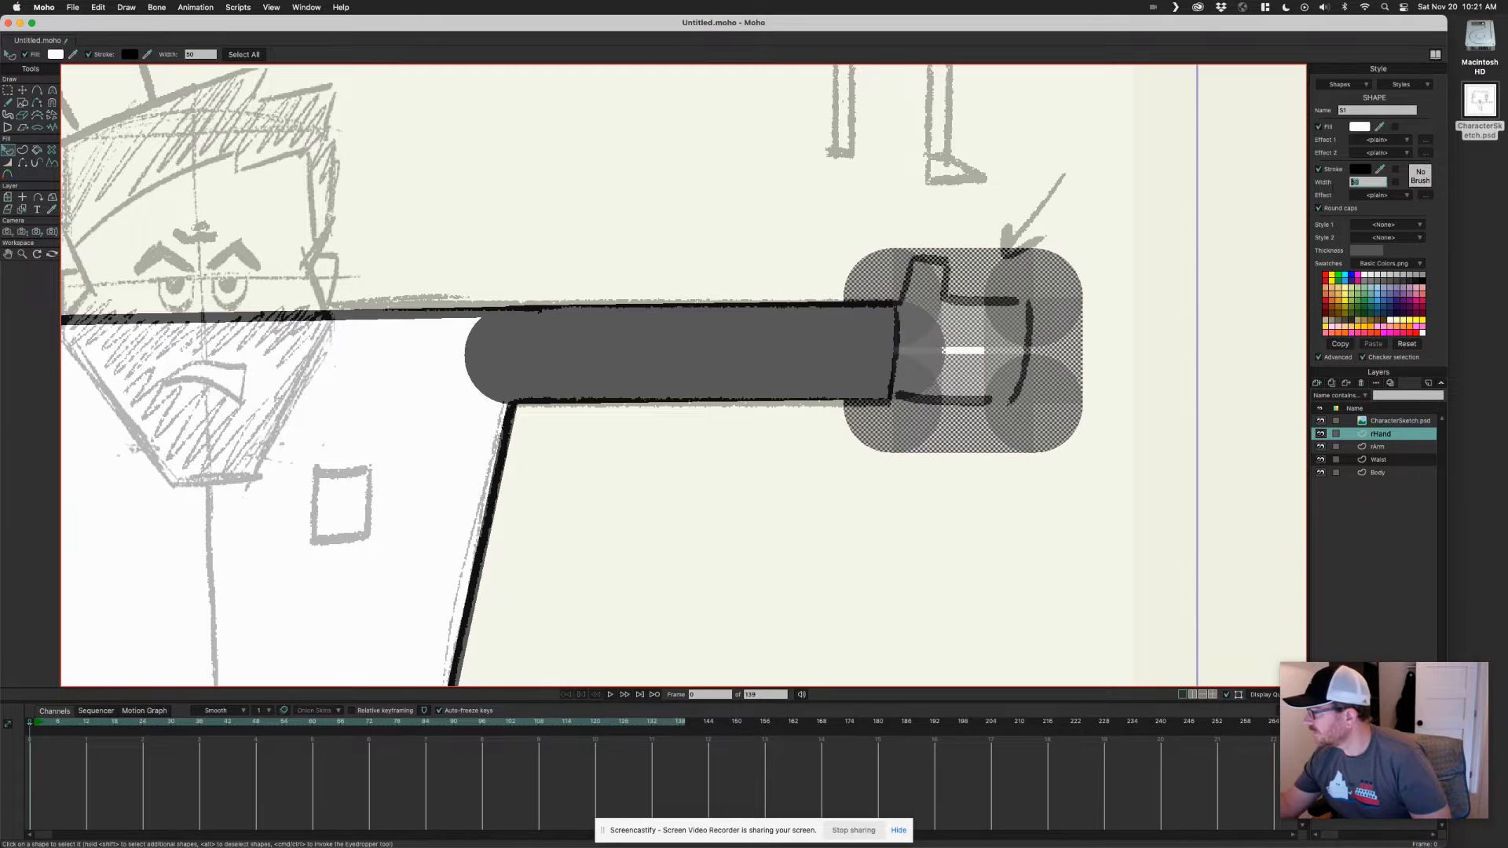
pyautogui.write('5')
pyautogui.press('Return')
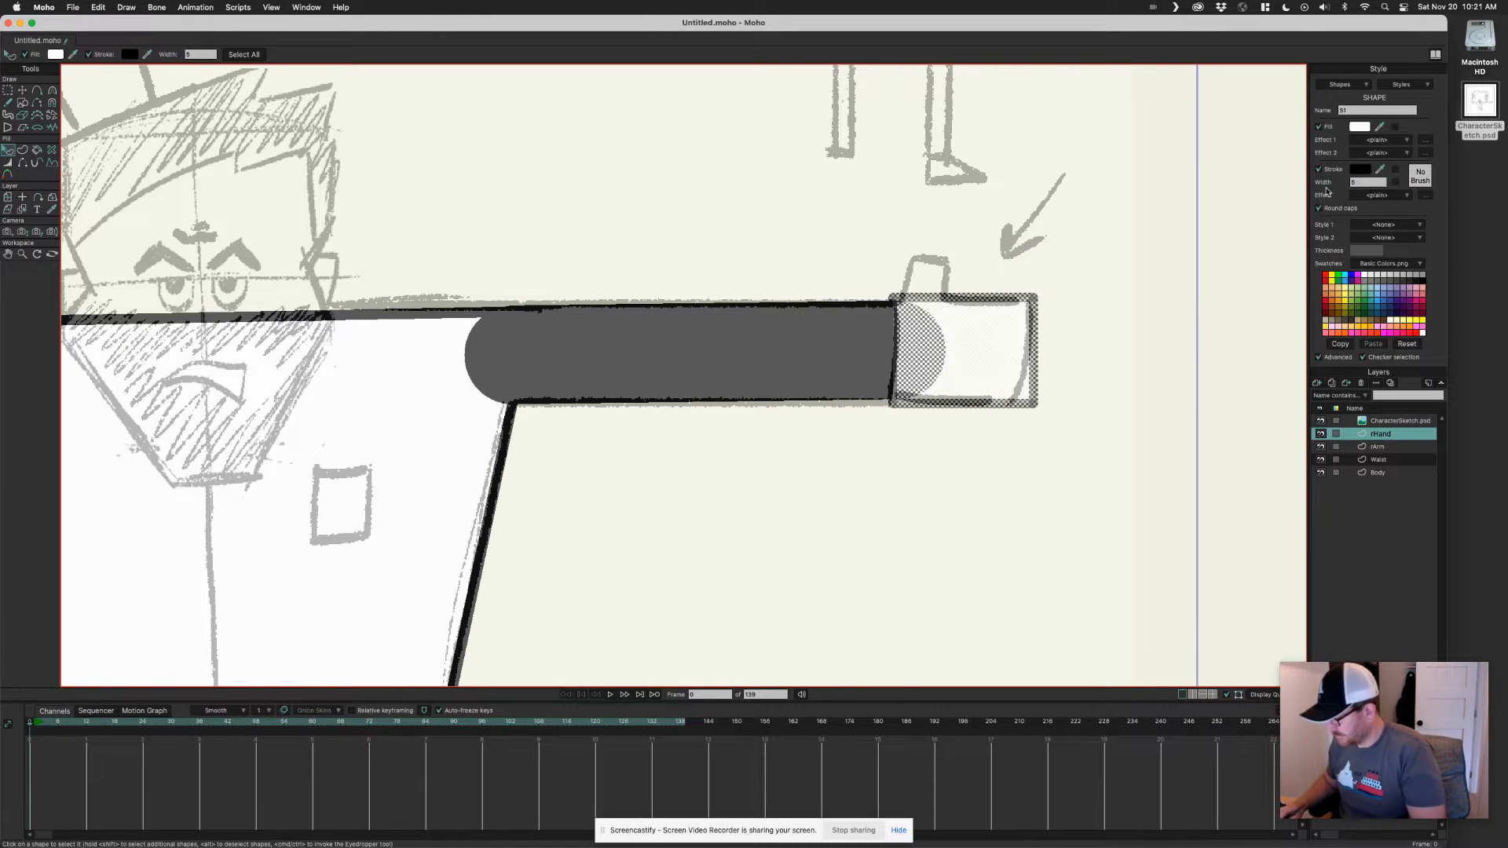
# Add points along the upper edge of the hand rectangle and pull them out to trace the sketched thumb.
pyautogui.scroll(3, 987, 259)
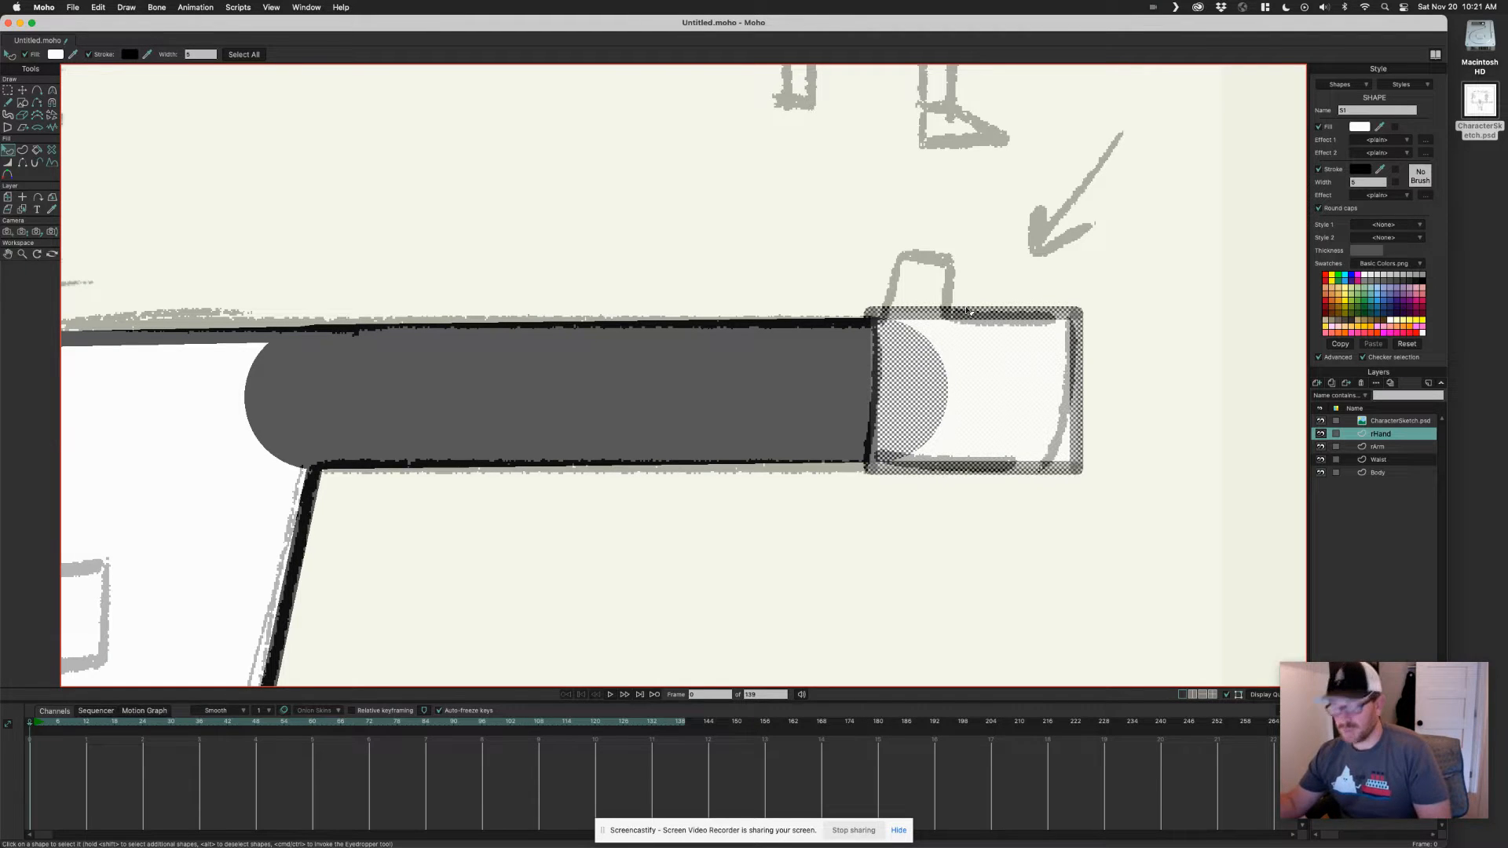
pyautogui.press('a')
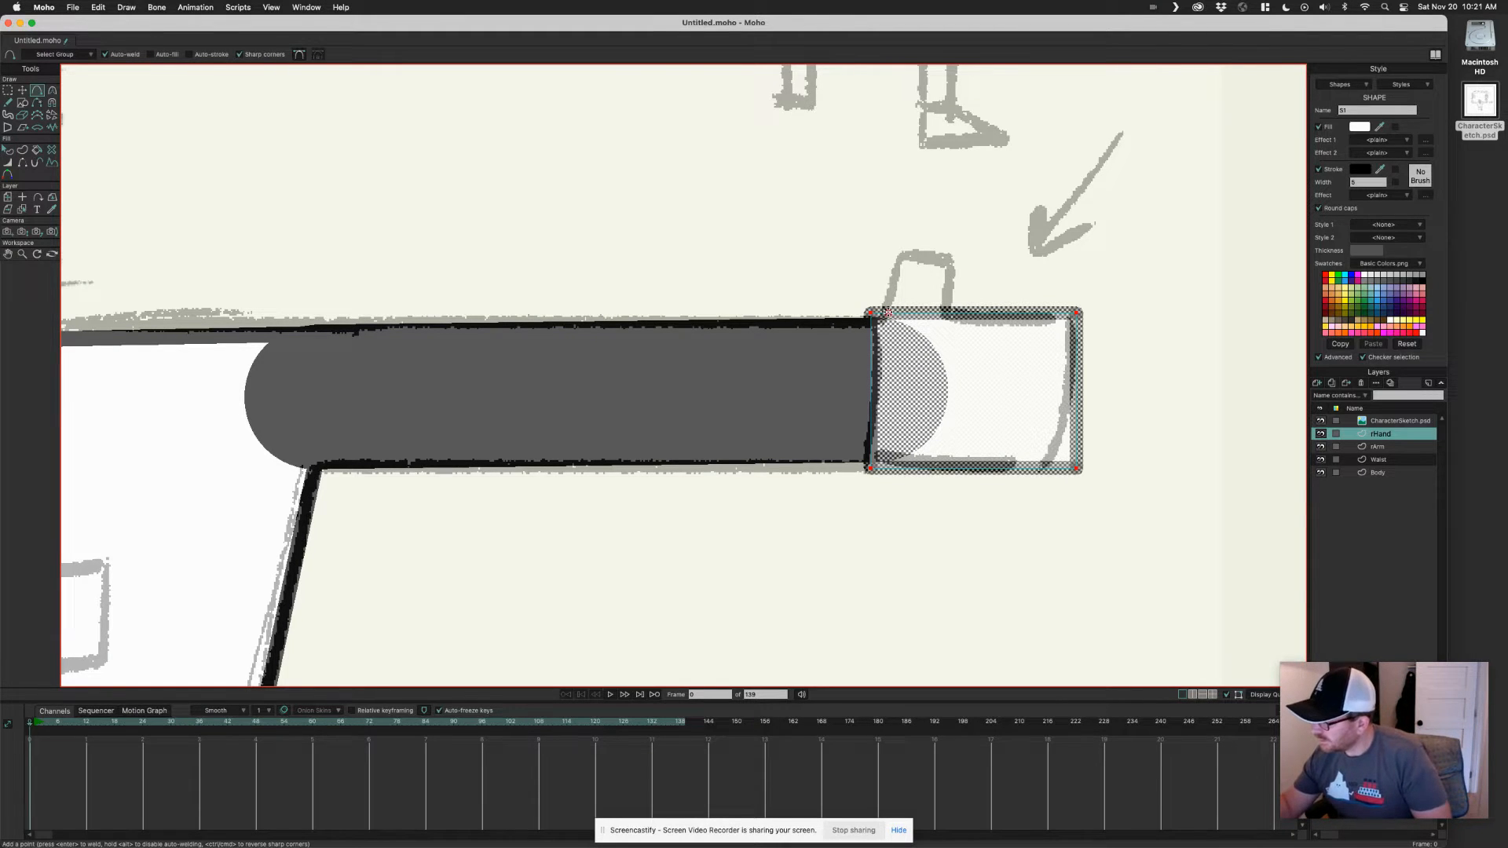
pyautogui.moveTo(948, 314)
pyautogui.mouseDown()
pyautogui.moveTo(949, 255)
pyautogui.moveTo(950, 314)
pyautogui.moveTo(896, 296)
pyautogui.moveTo(901, 256)
pyautogui.moveTo(888, 312)
pyautogui.mouseUp()
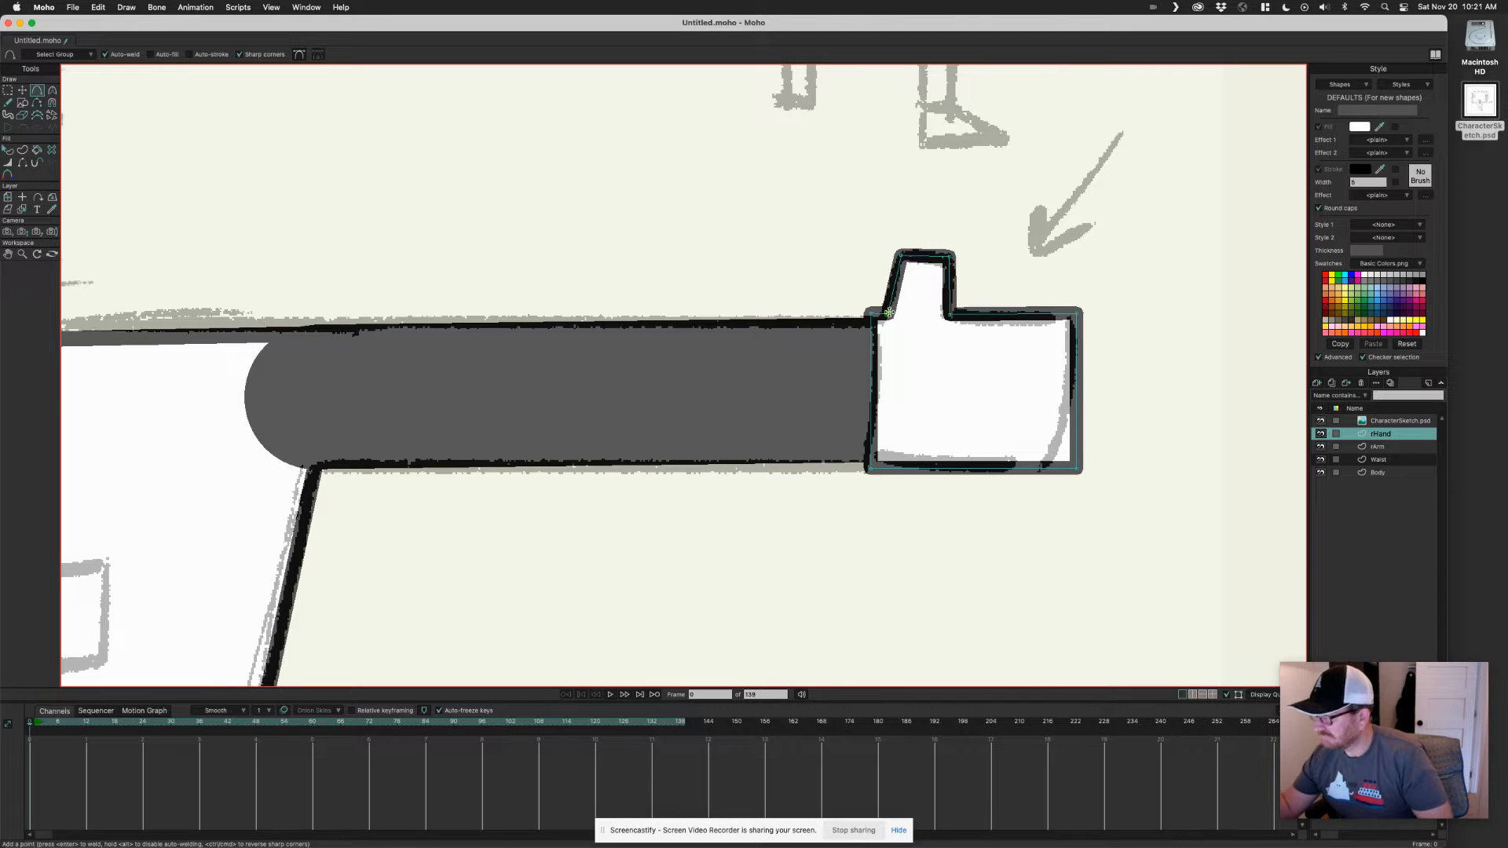
# Move the hand's two wrist-side corner points inward so they overlap the end of the arm.
pyautogui.press('t')
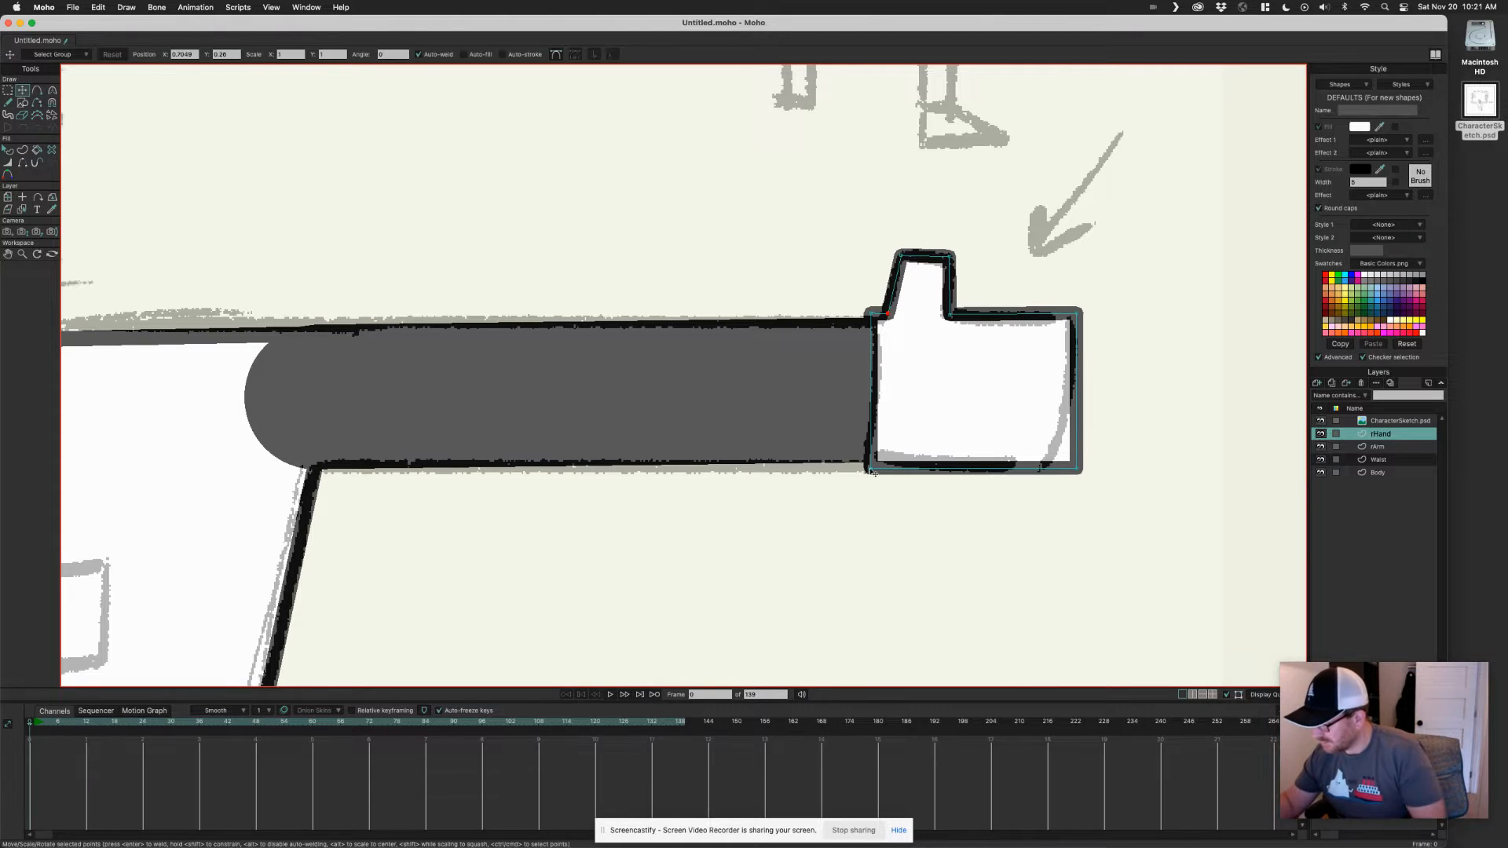
pyautogui.moveTo(871, 469); pyautogui.dragTo(872, 469)
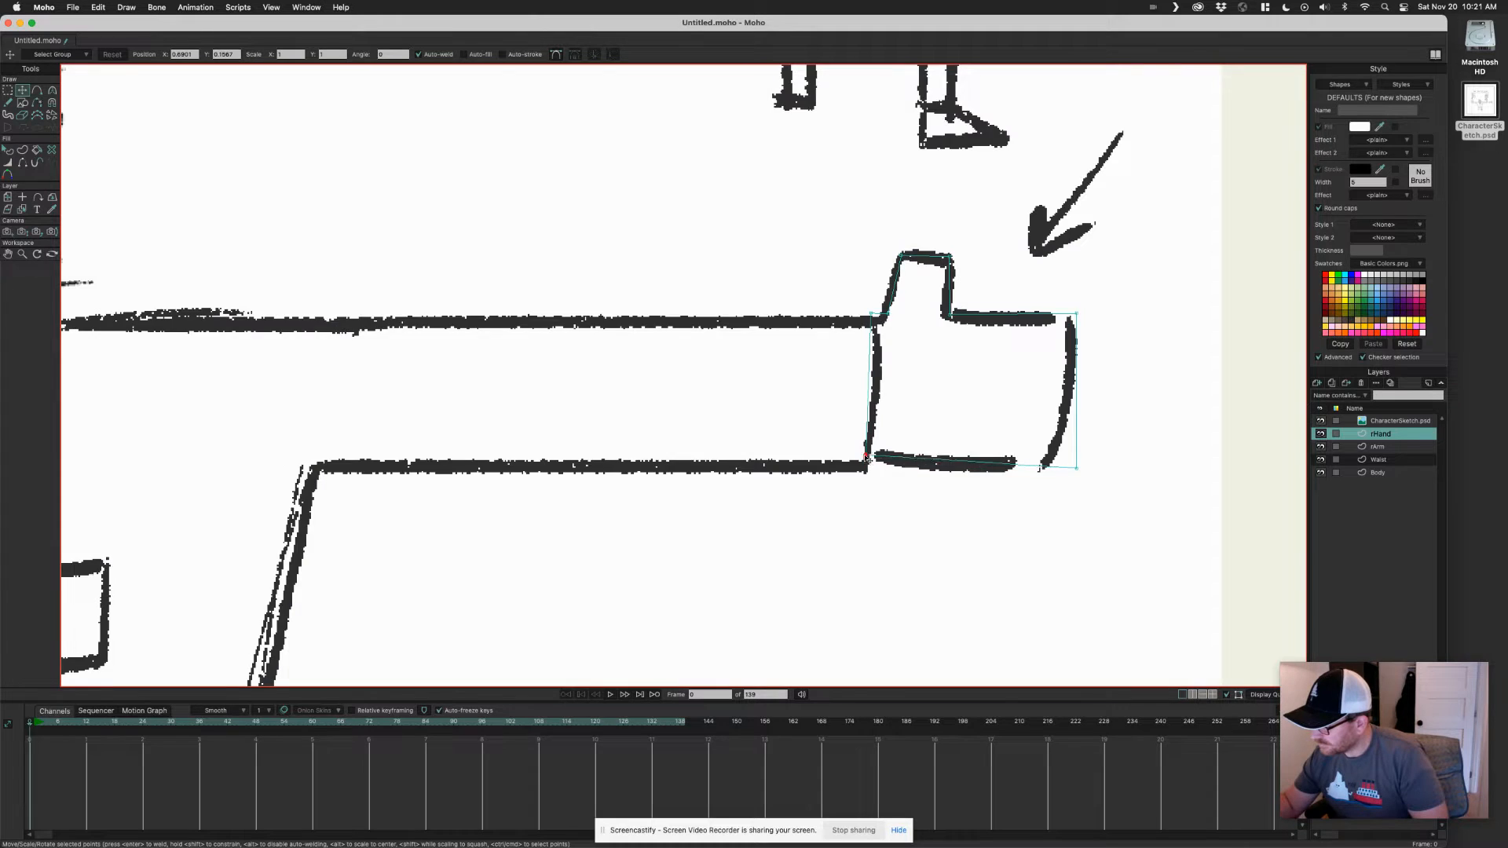
pyautogui.click(868, 463)
pyautogui.click(870, 317)
pyautogui.moveTo(872, 318); pyautogui.dragTo(862, 326)
pyautogui.moveTo(866, 457); pyautogui.dragTo(851, 454)
pyautogui.moveTo(864, 322); pyautogui.dragTo(854, 324)
# Add a point midway along the hand's wrist edge, pull it into the arm, and curve the edge there.
pyautogui.press('a')
pyautogui.moveTo(851, 387); pyautogui.dragTo(1302, 196)
pyautogui.press('c')
pyautogui.moveTo(817, 353); pyautogui.dragTo(819, 339)
pyautogui.moveTo(816, 418); pyautogui.dragTo(813, 384)
# Refine the rounded wrist by repositioning its middle and lower points, previewing the hand on frame 1.
pyautogui.press('t')
pyautogui.moveTo(948, 366); pyautogui.dragTo(959, 335)
pyautogui.moveTo(863, 421); pyautogui.dragTo(859, 423)
pyautogui.press('Right')
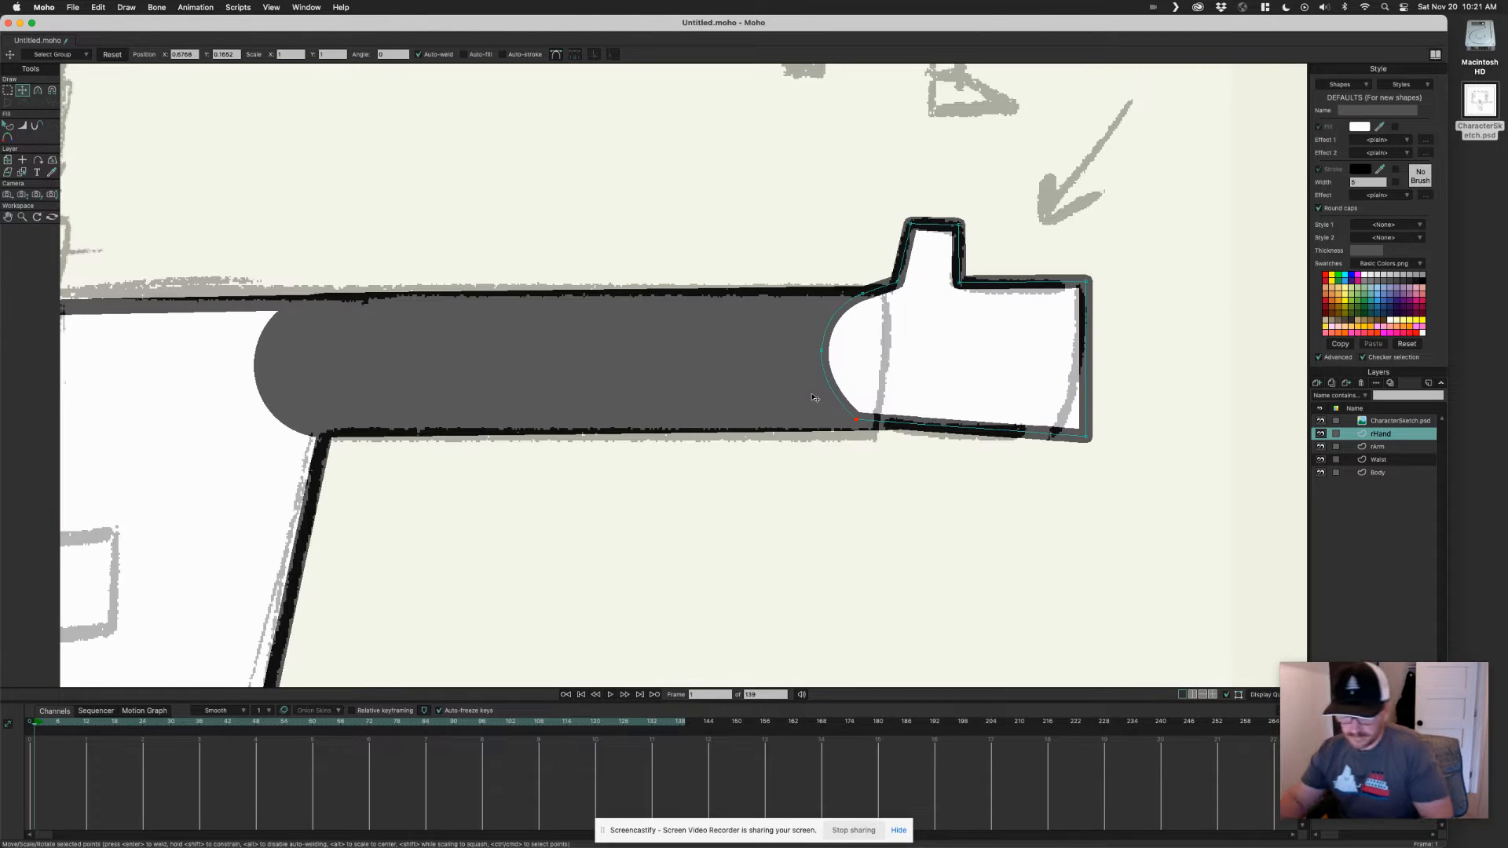
pyautogui.press('Left')
pyautogui.moveTo(820, 352); pyautogui.dragTo(818, 353)
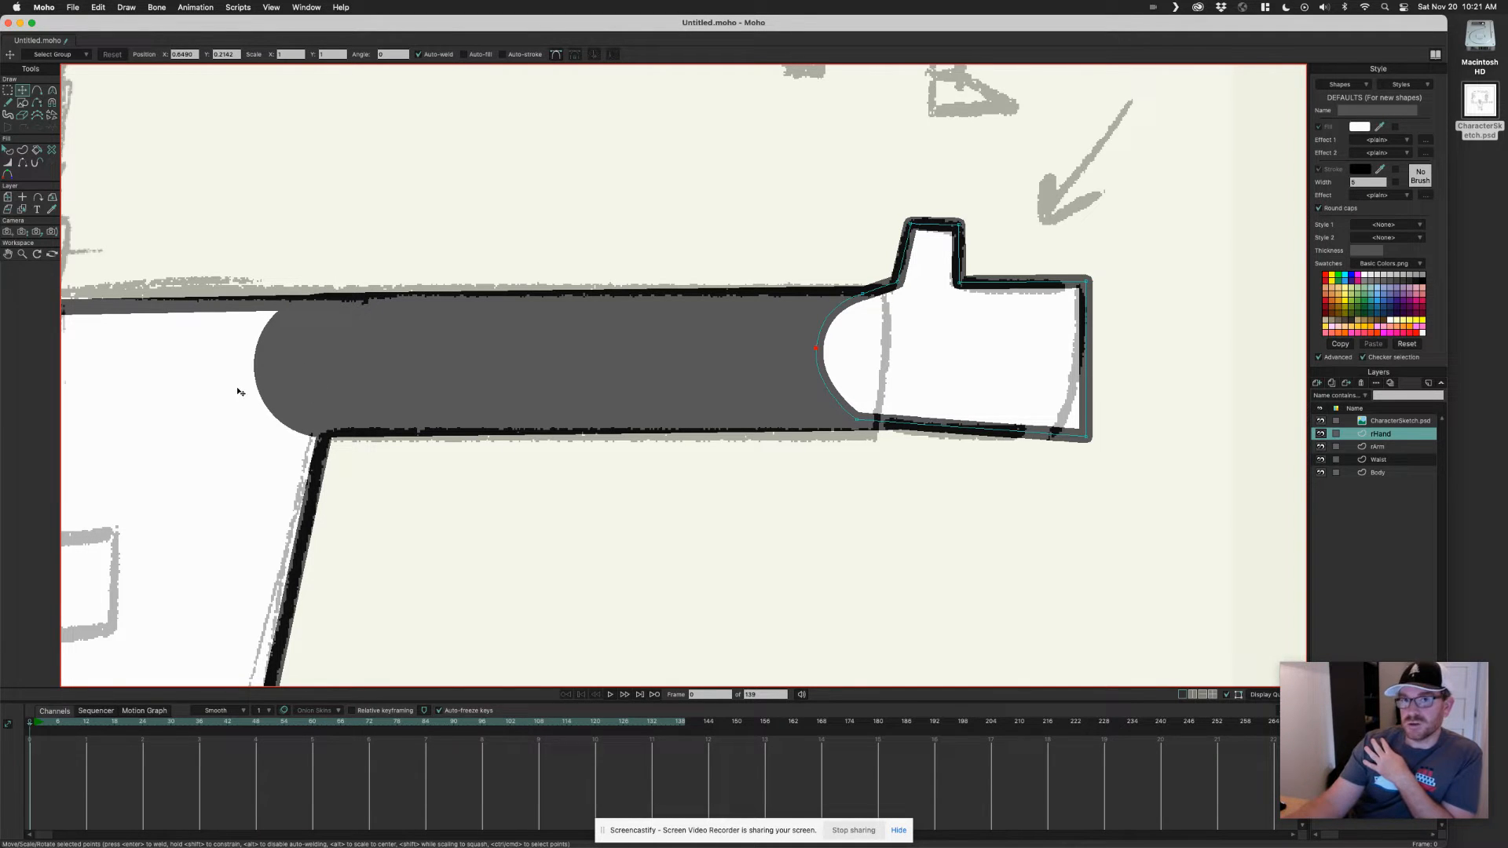
pyautogui.moveTo(859, 421); pyautogui.dragTo(858, 421)
pyautogui.moveTo(817, 350); pyautogui.dragTo(810, 361)
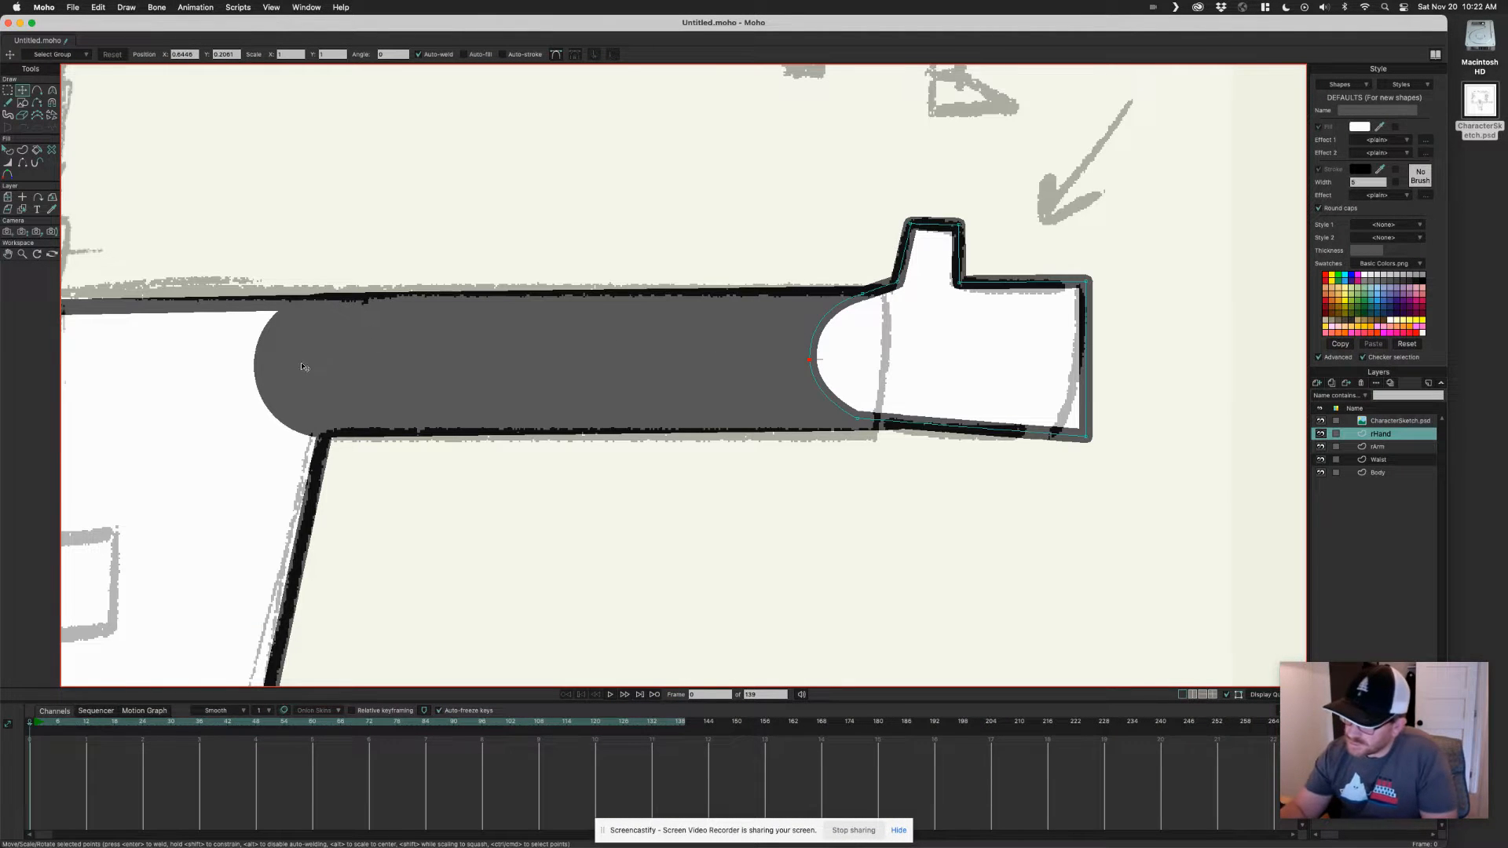
# Move the hand's lower fingertip corner inward and round both corners of the finger edge with the Curvature tool.
pyautogui.scroll(-6, 779, 370)
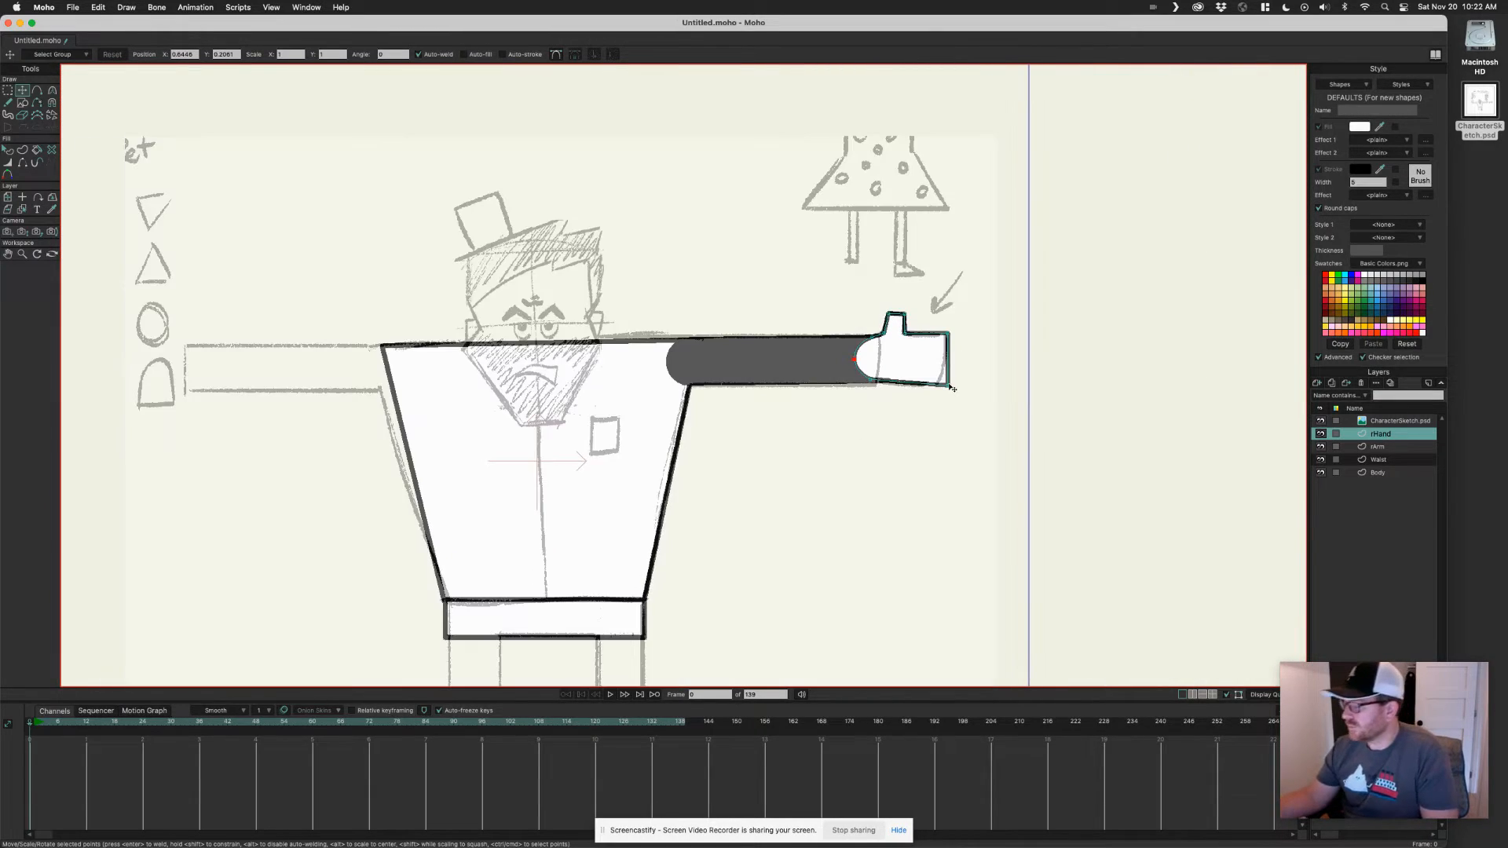
pyautogui.moveTo(953, 389); pyautogui.dragTo(941, 385)
pyautogui.scroll(5, 949, 370)
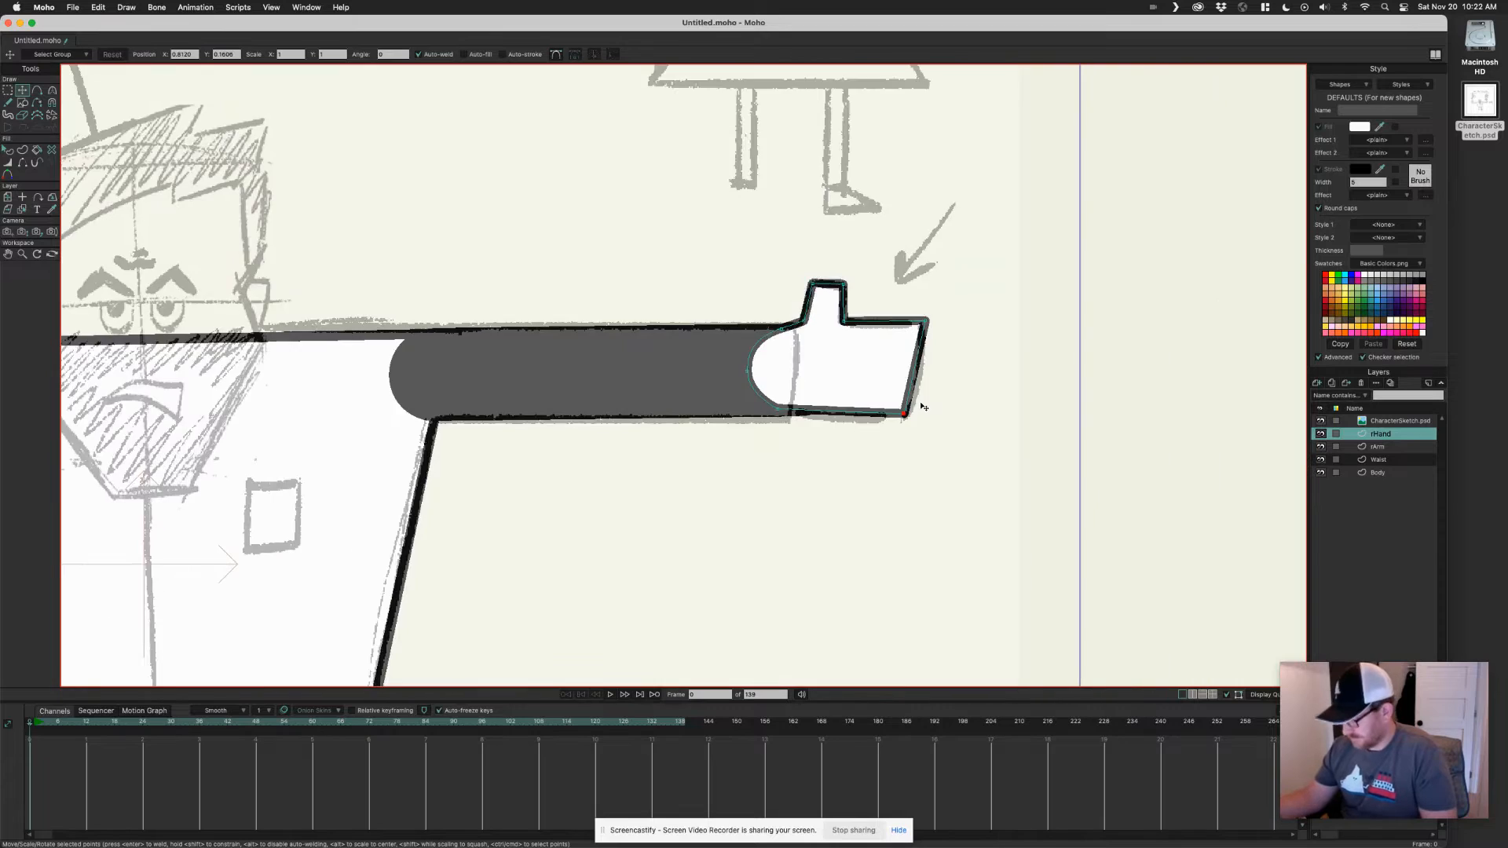
pyautogui.press('c')
pyautogui.moveTo(911, 414); pyautogui.dragTo(930, 384)
pyautogui.moveTo(937, 330); pyautogui.dragTo(918, 335)
pyautogui.press('t')
# Add a new vector layer above the rHand layer and name it rLeg.
pyautogui.scroll(-5, 864, 353)
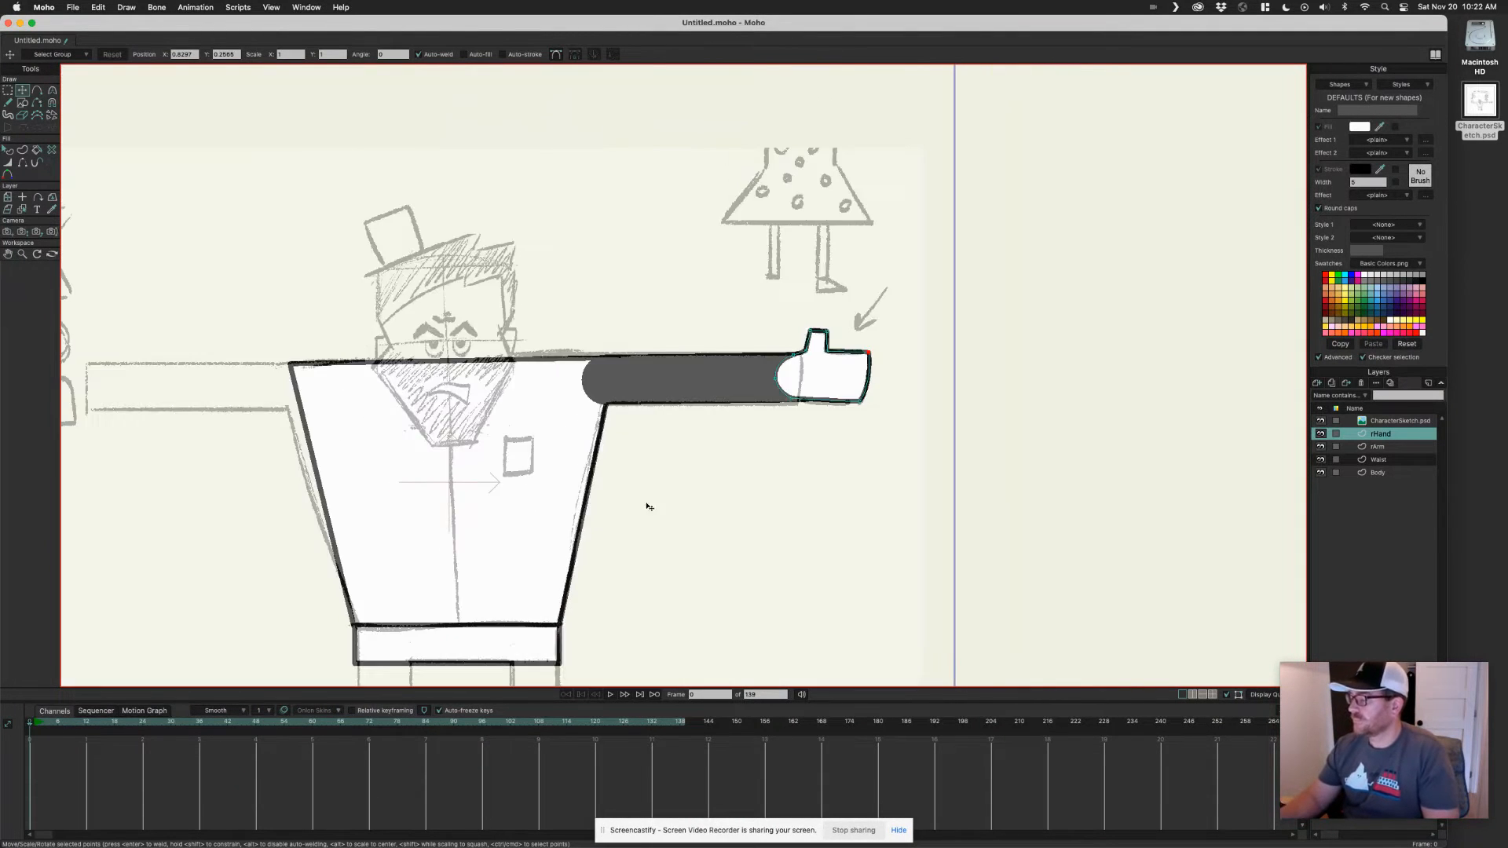
pyautogui.moveTo(649, 507); pyautogui.dragTo(738, 460)
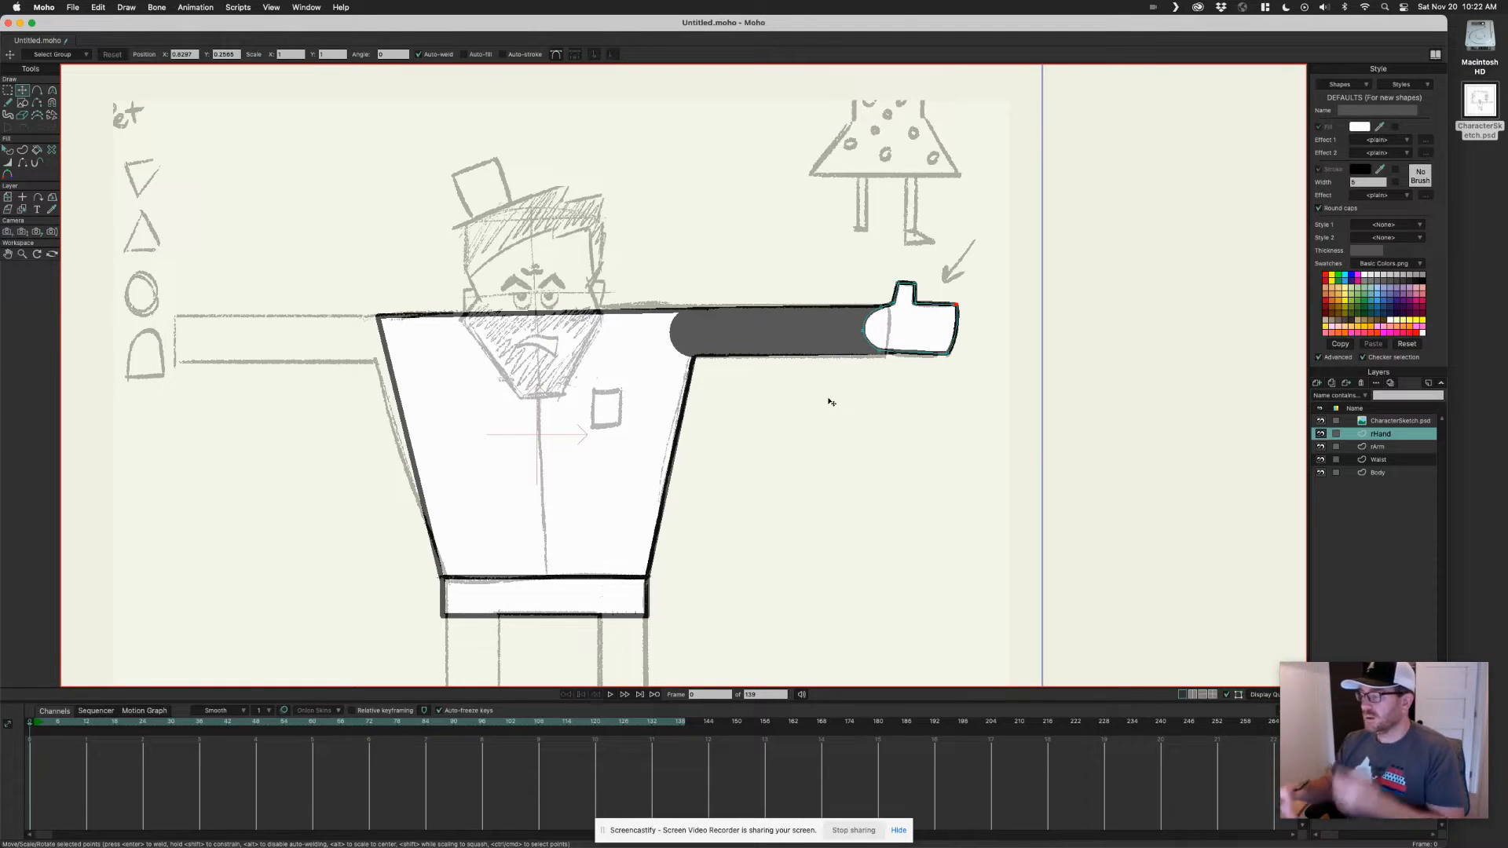
pyautogui.moveTo(808, 474); pyautogui.dragTo(710, 492)
pyautogui.scroll(-3, 727, 481)
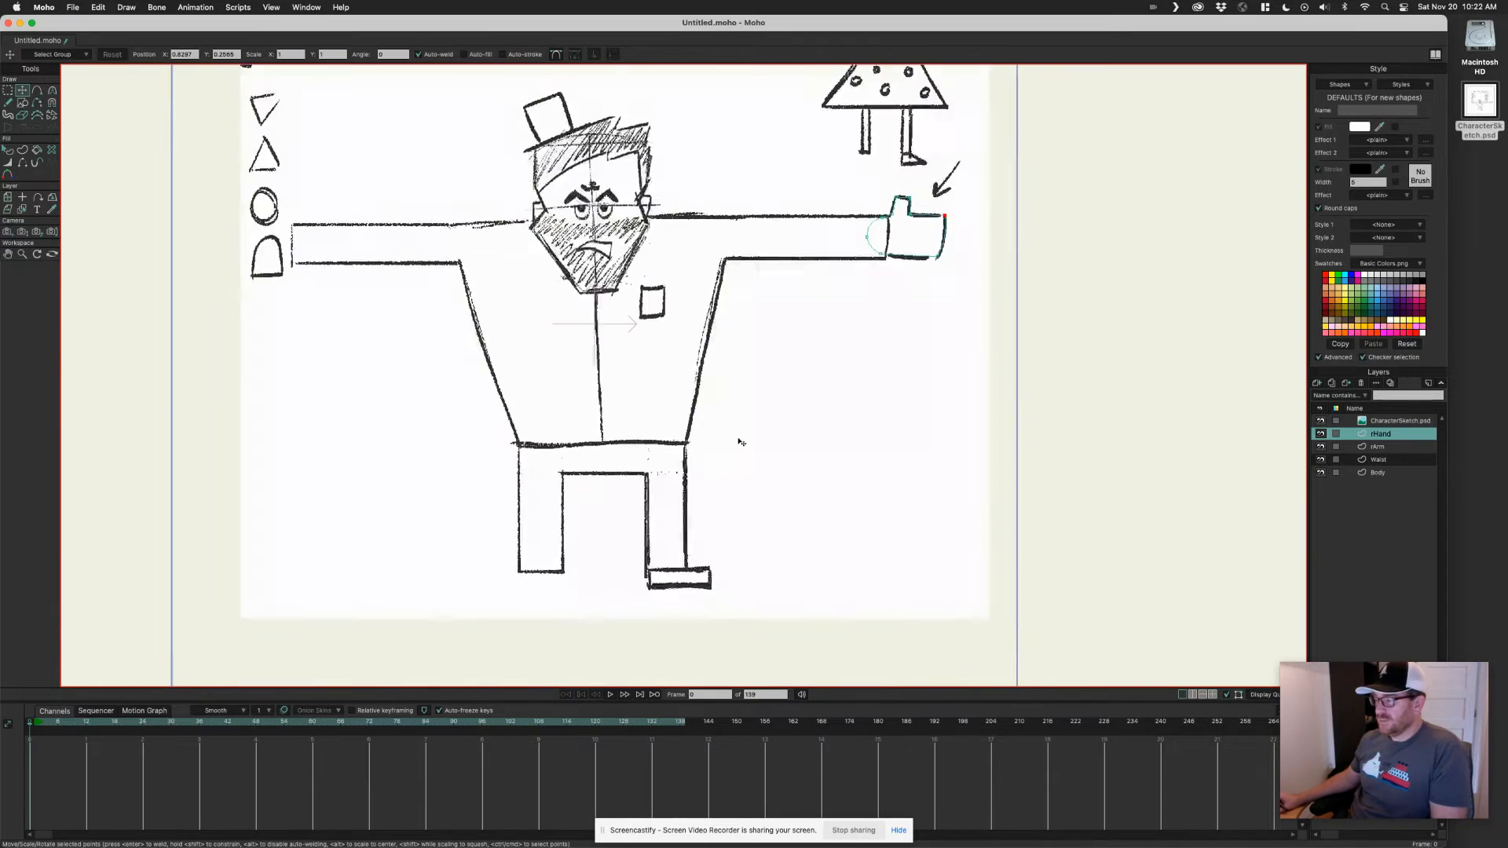
pyautogui.scroll(1, 711, 463)
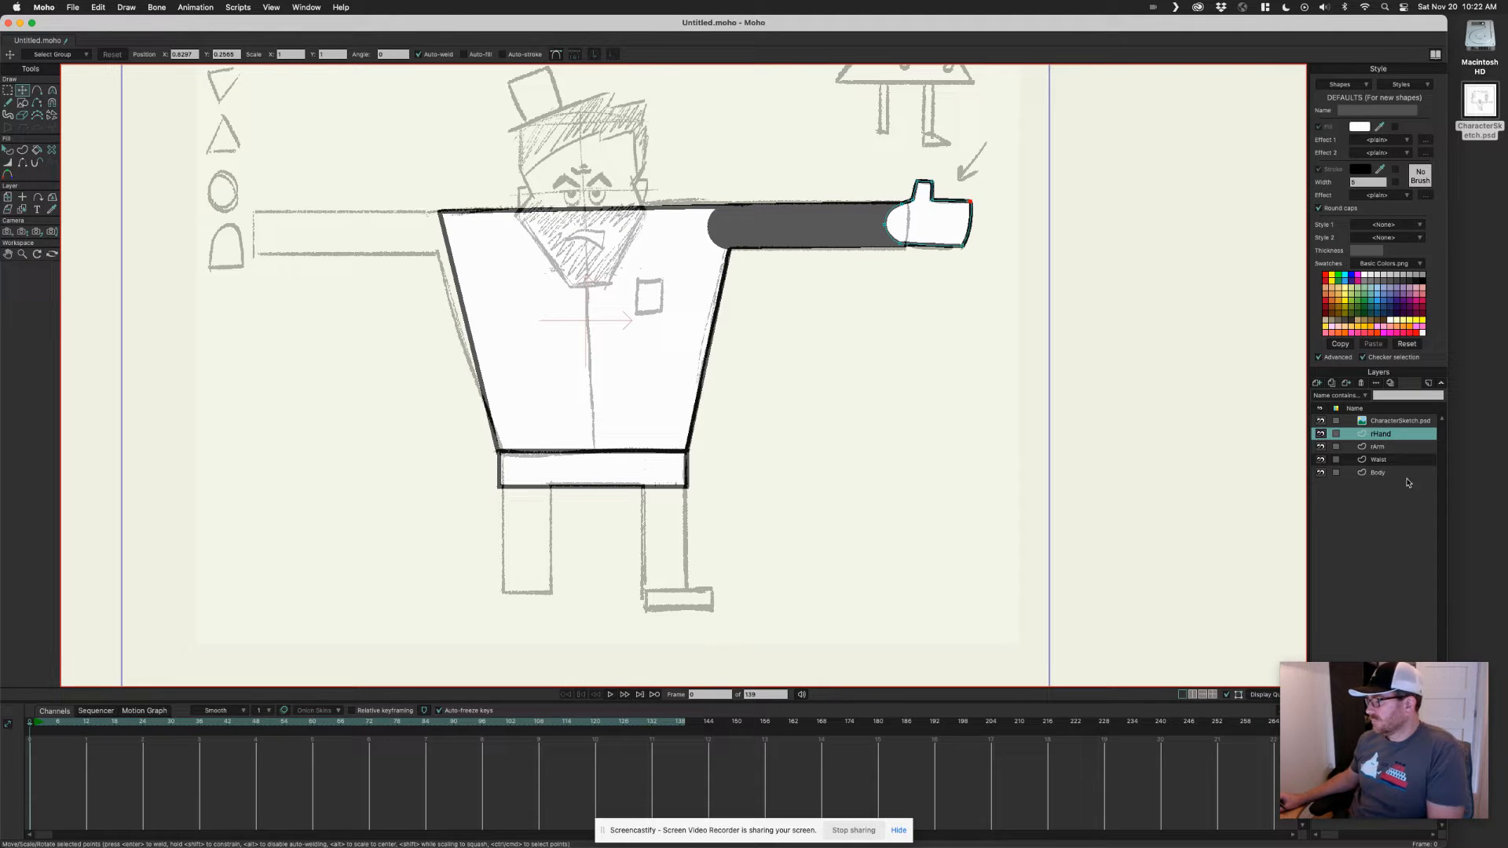
pyautogui.click(1318, 384)
pyautogui.click(1334, 395)
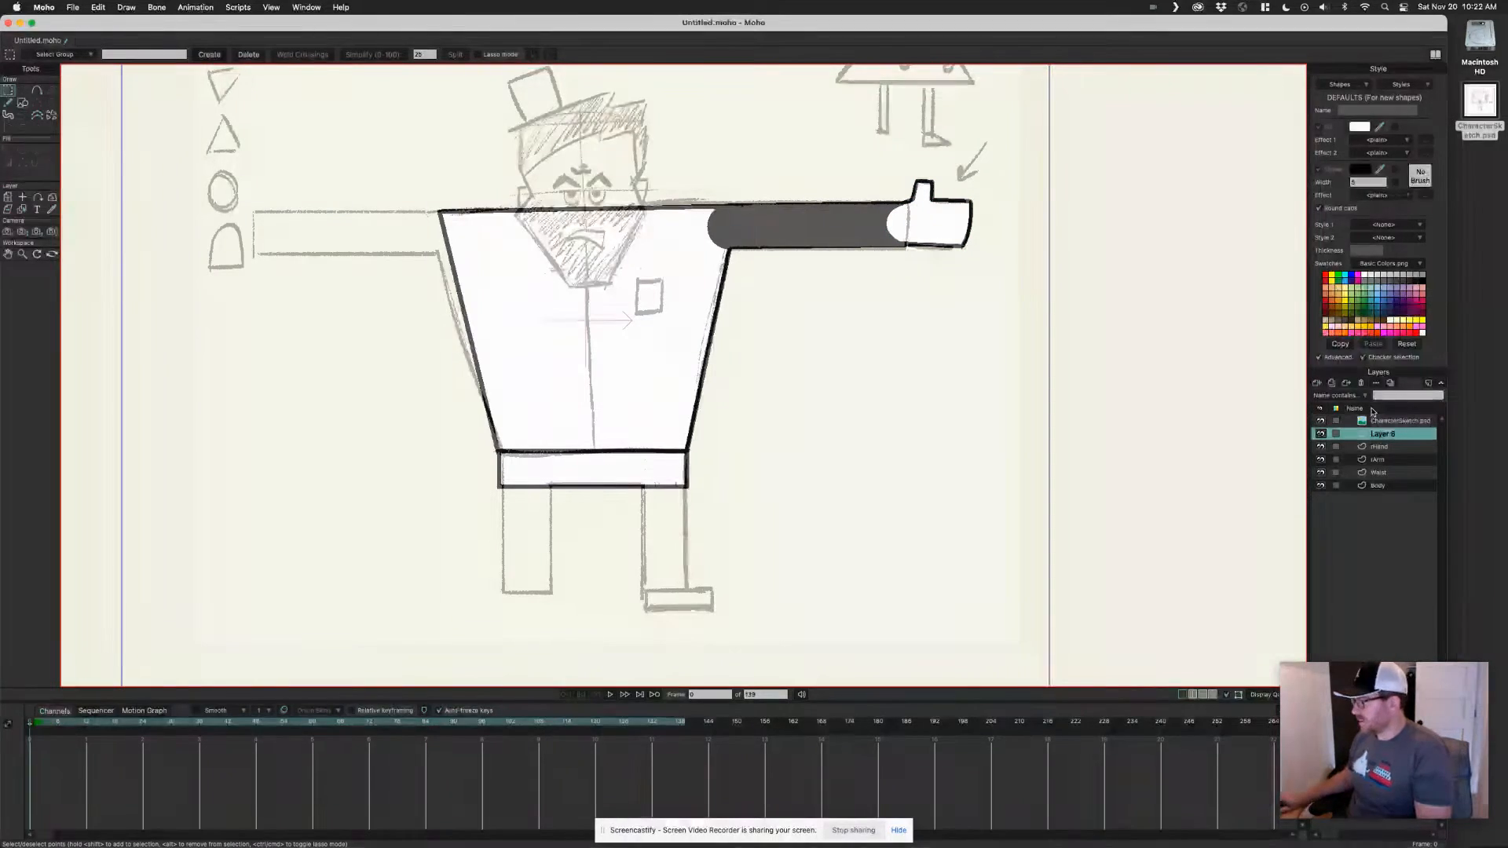
pyautogui.doubleClick(1399, 434)
pyautogui.write('l')
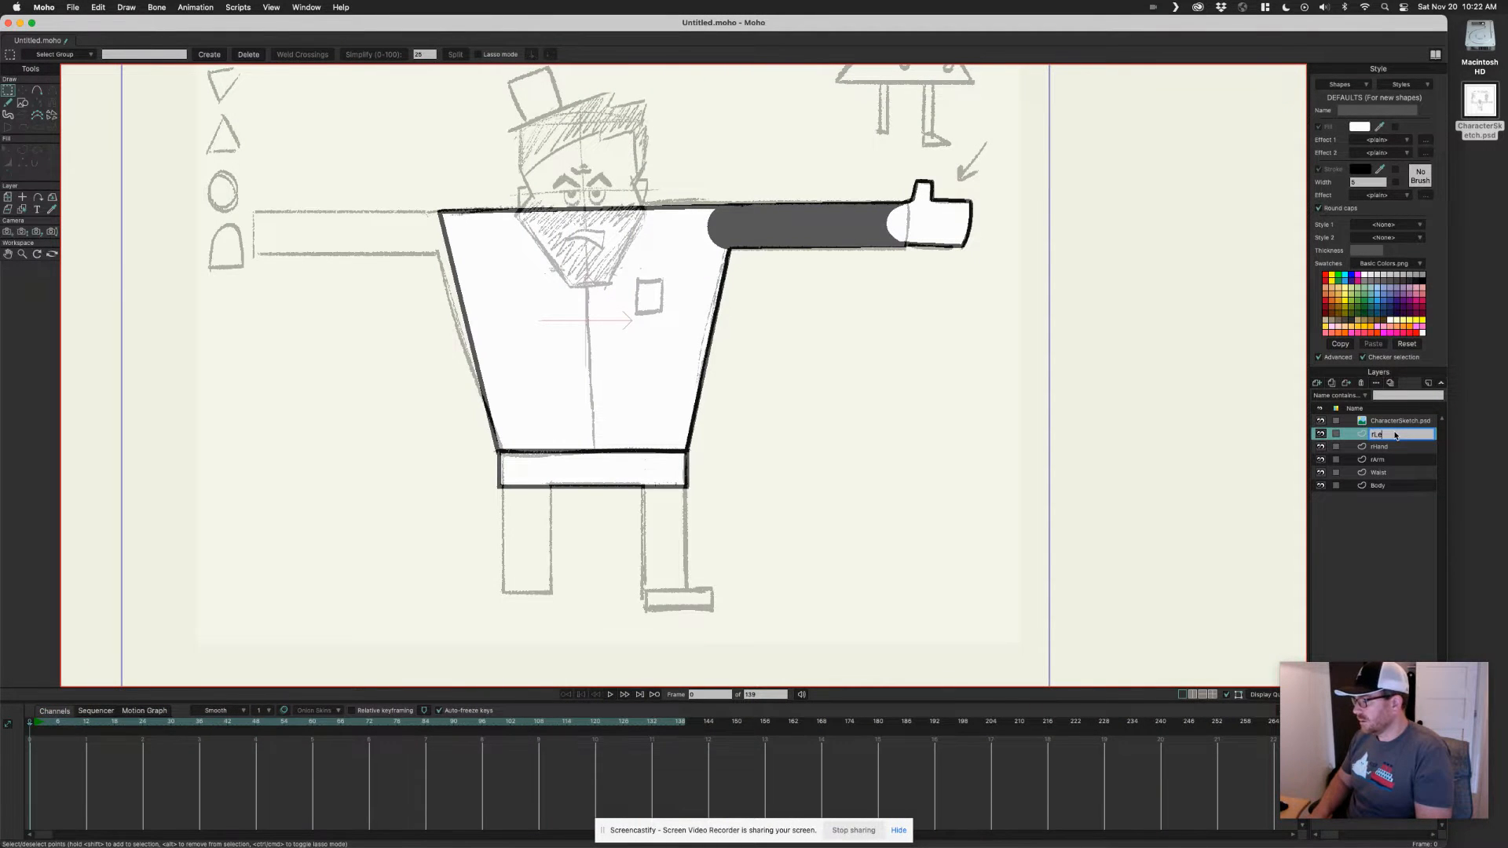
pyautogui.press('Return')
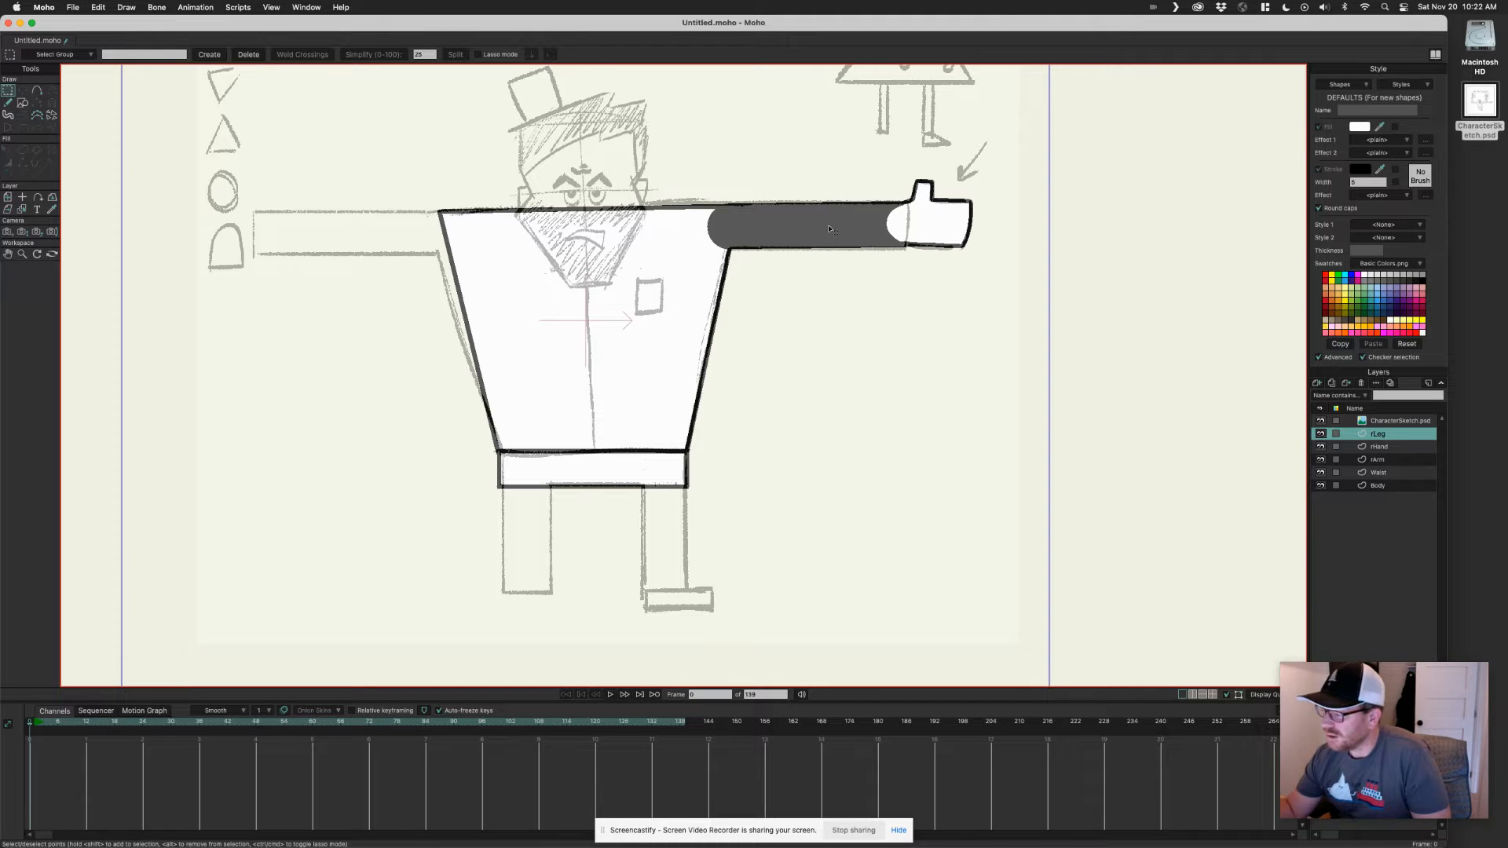
# Copy the complete arm stroke from the rArm layer and paste it into the rLeg layer.
pyautogui.click(1389, 462)
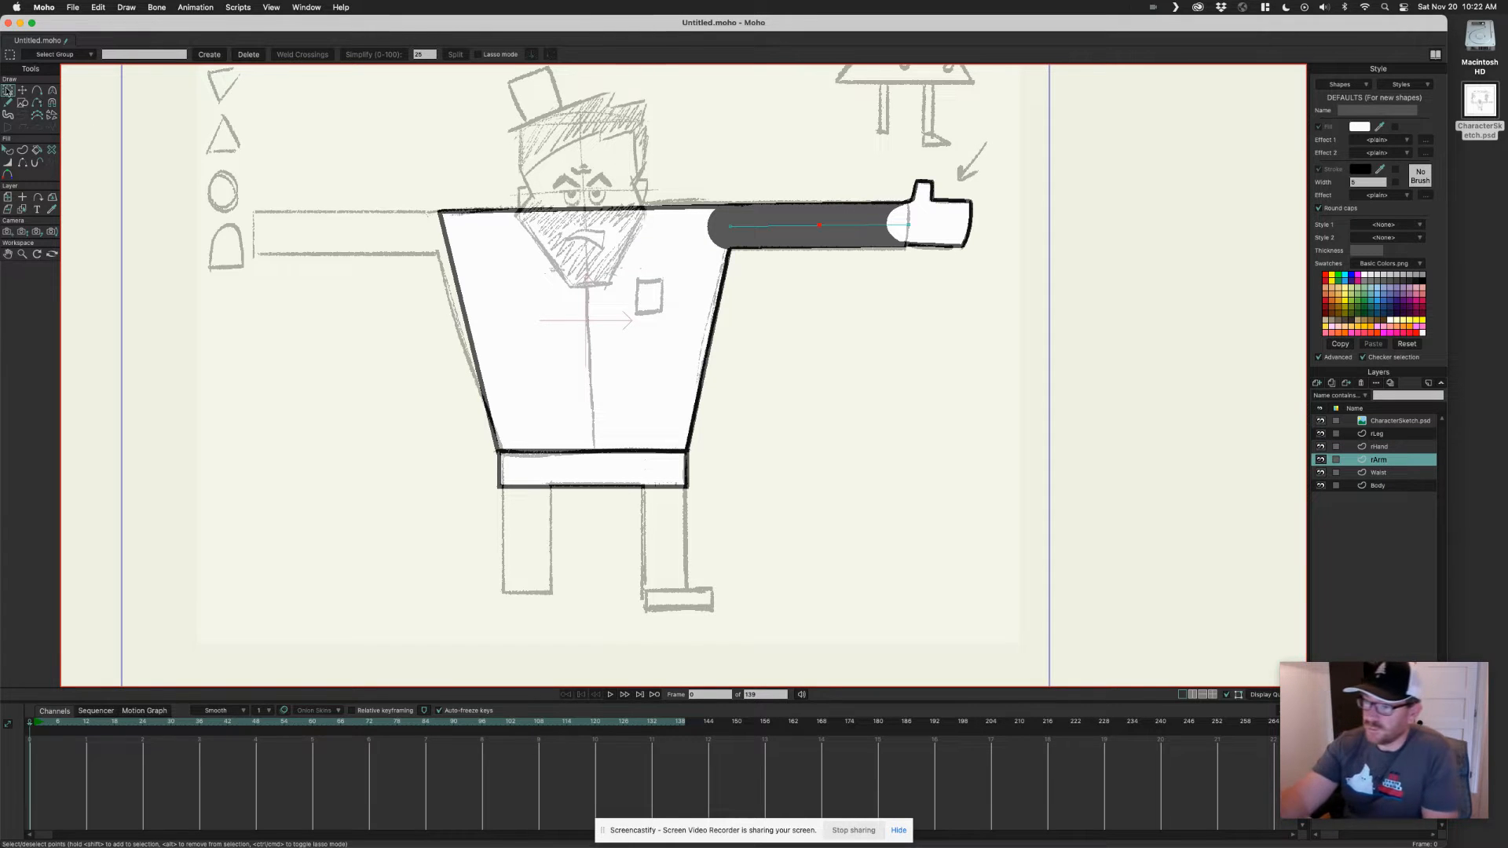
pyautogui.moveTo(680, 186); pyautogui.dragTo(1034, 312)
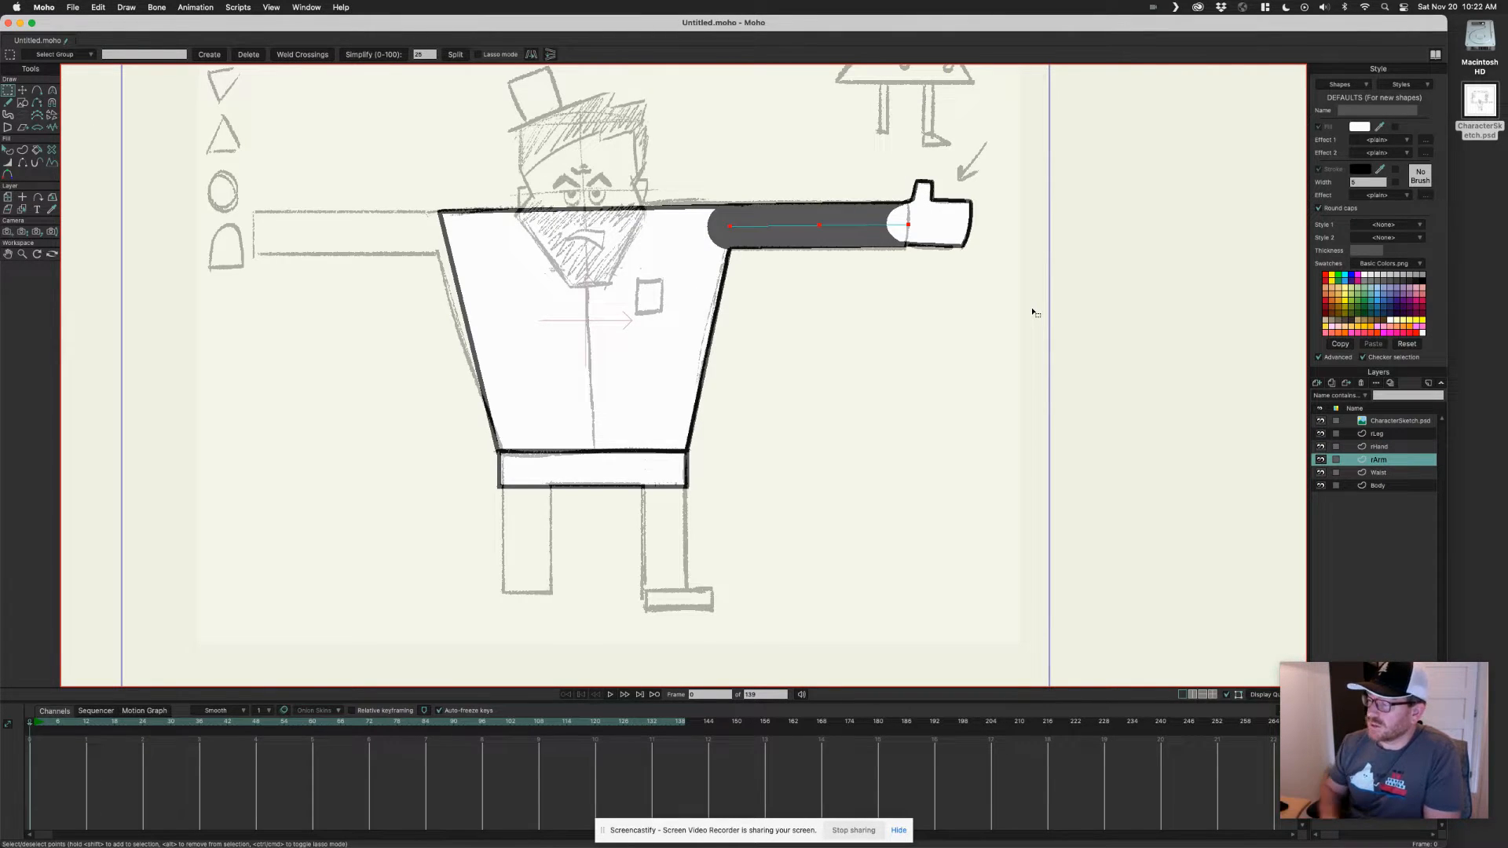
pyautogui.moveTo(644, 145); pyautogui.dragTo(995, 282)
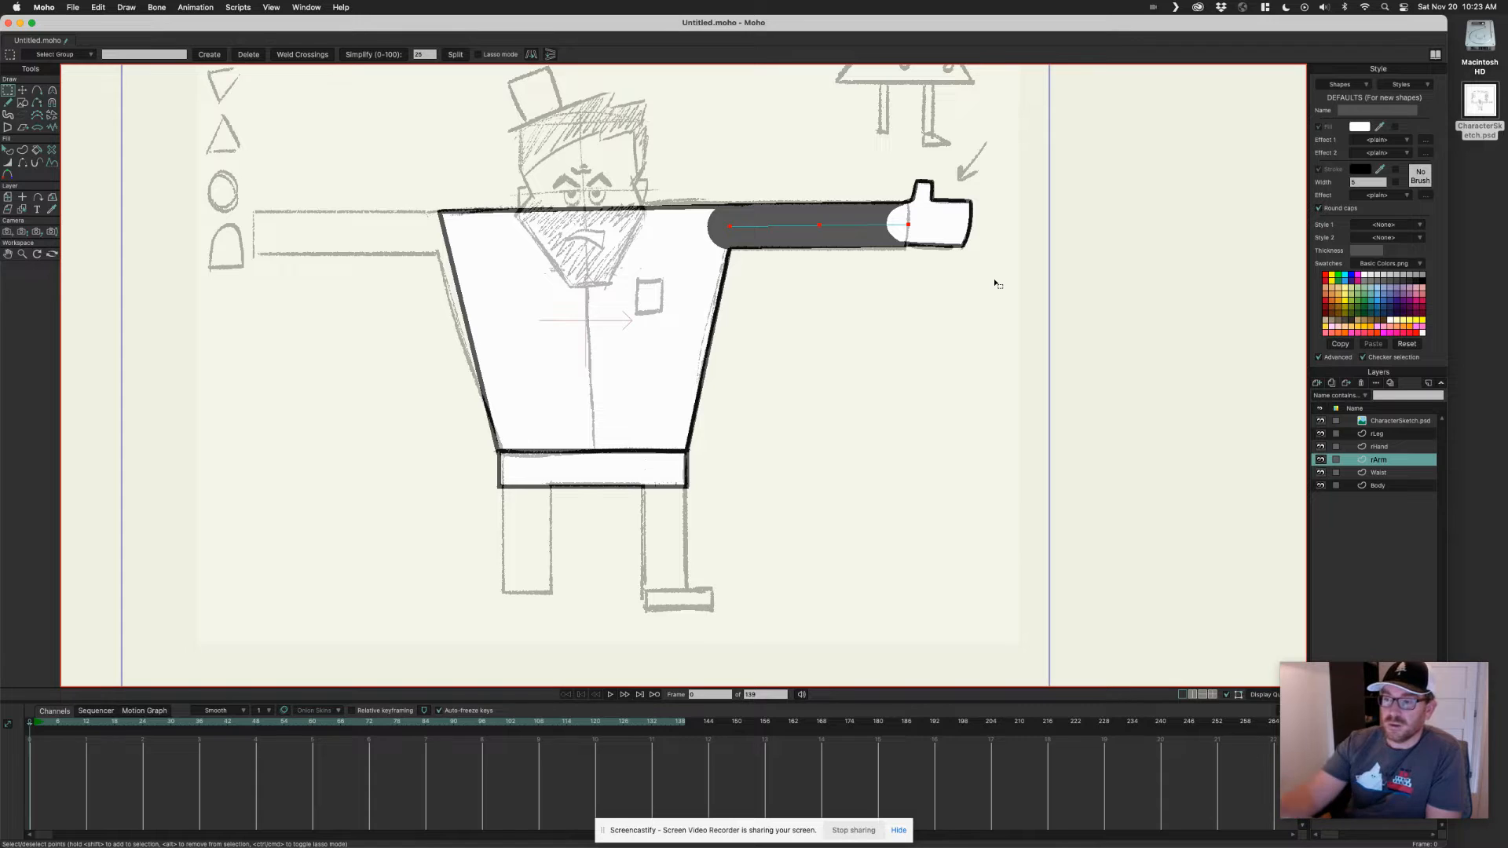
pyautogui.click(98, 7)
pyautogui.click(135, 66)
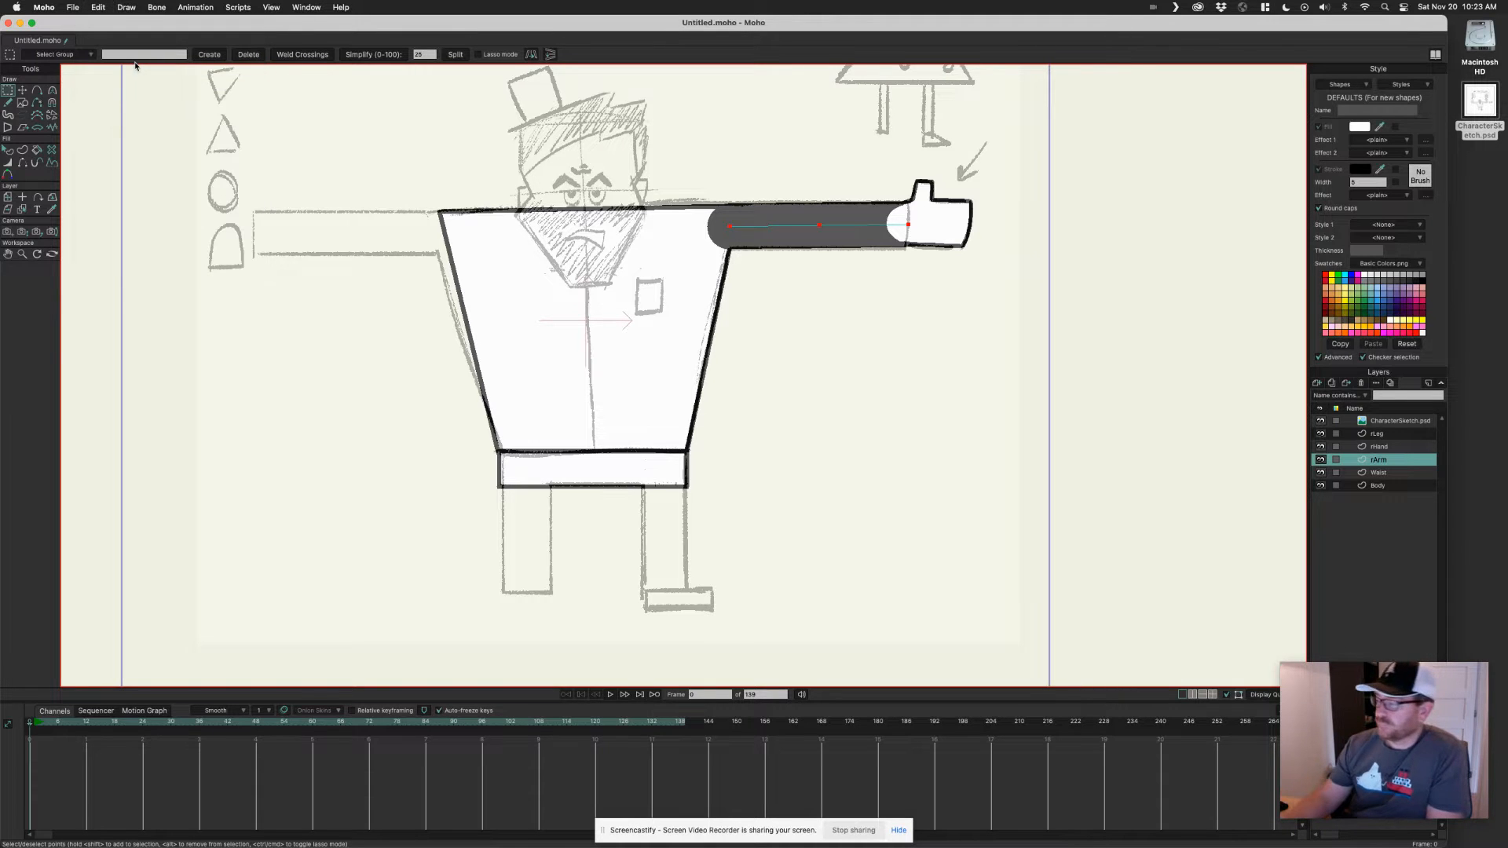
pyautogui.click(1378, 435)
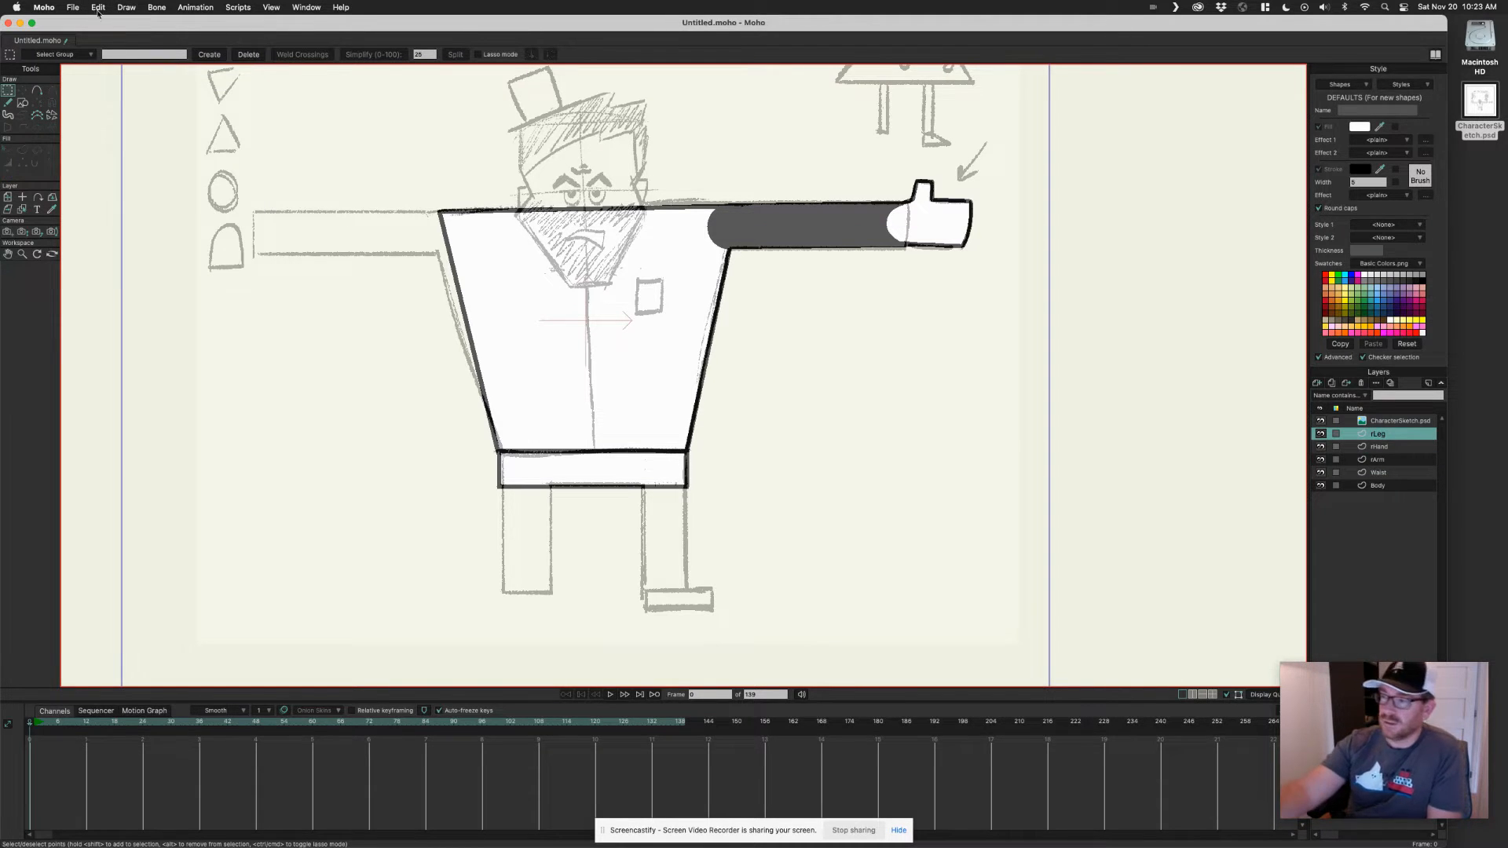
pyautogui.click(99, 7)
pyautogui.click(140, 117)
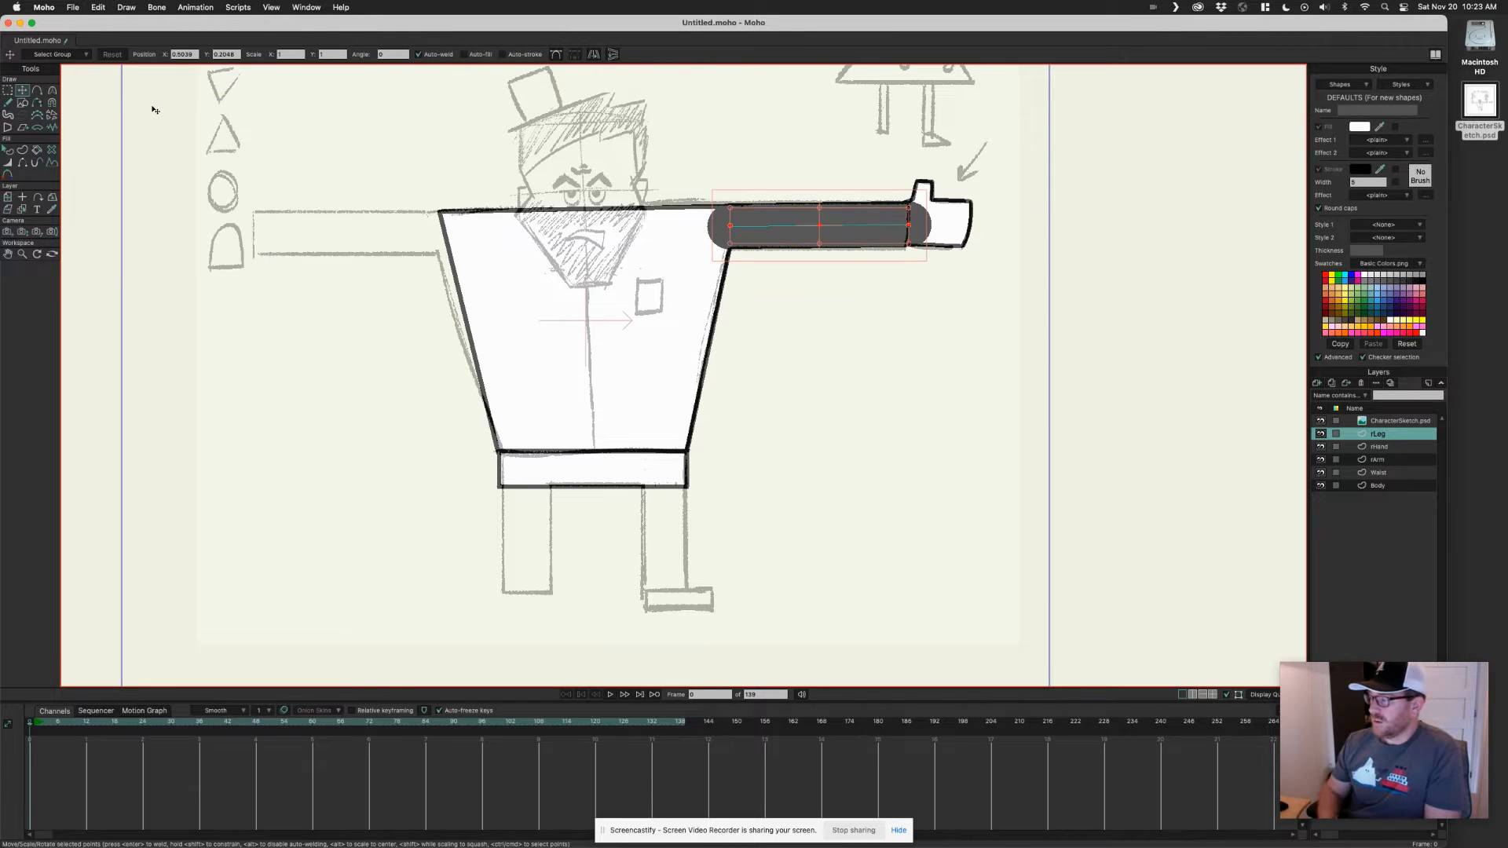
# Reposition the pasted stroke and its points to form a vertical leg over the sketch, from the waist down to the ankle.
pyautogui.moveTo(870, 229); pyautogui.dragTo(745, 577)
pyautogui.moveTo(729, 399); pyautogui.dragTo(665, 533)
pyautogui.moveTo(665, 586); pyautogui.dragTo(664, 581)
pyautogui.moveTo(664, 455); pyautogui.dragTo(664, 453)
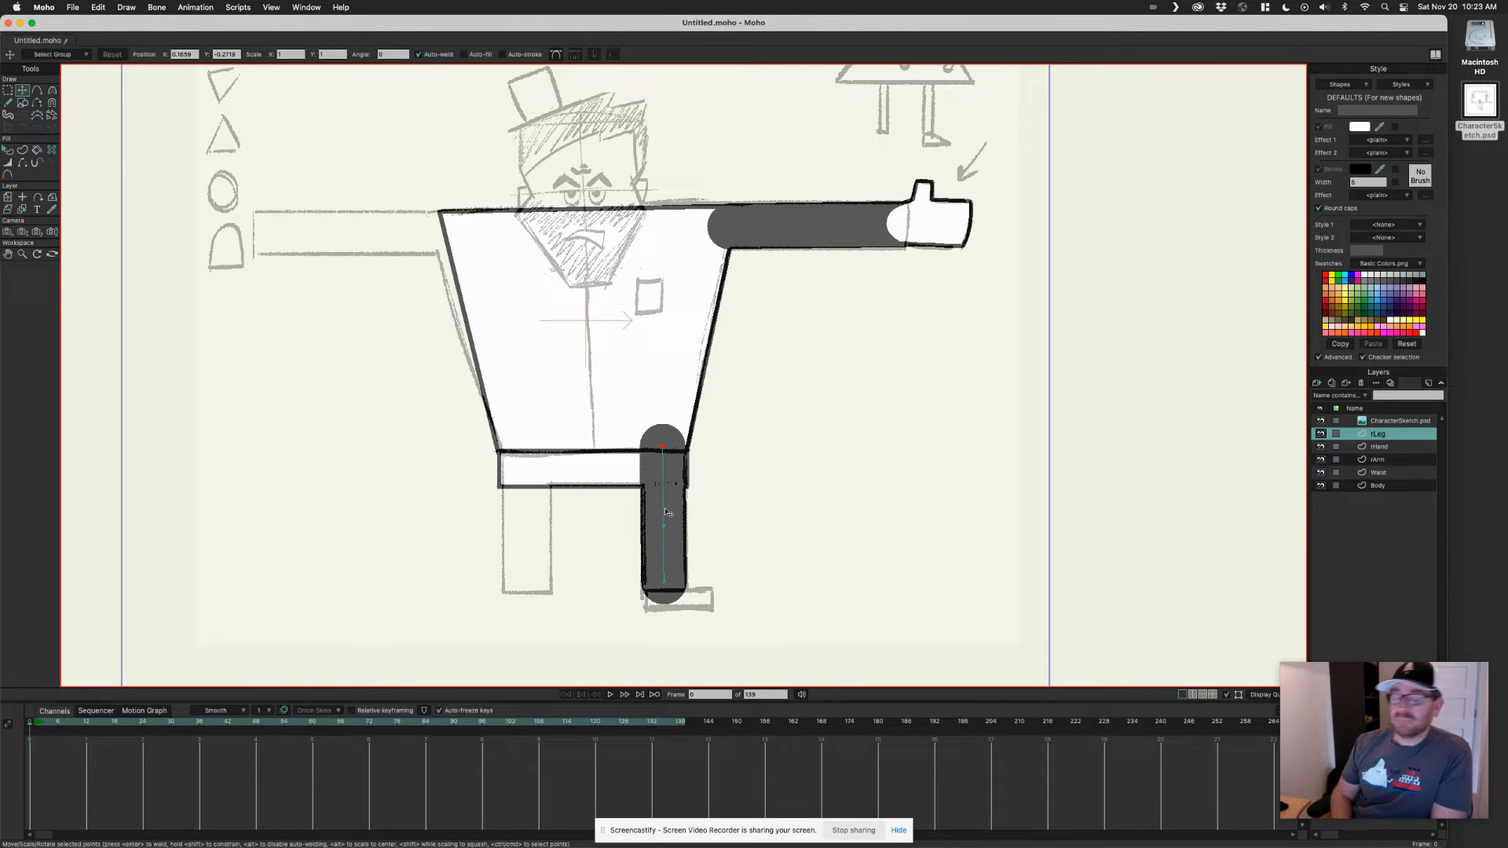
# Add a new vector layer above the rLeg layer and name it rFoot.
pyautogui.scroll(5, 723, 515)
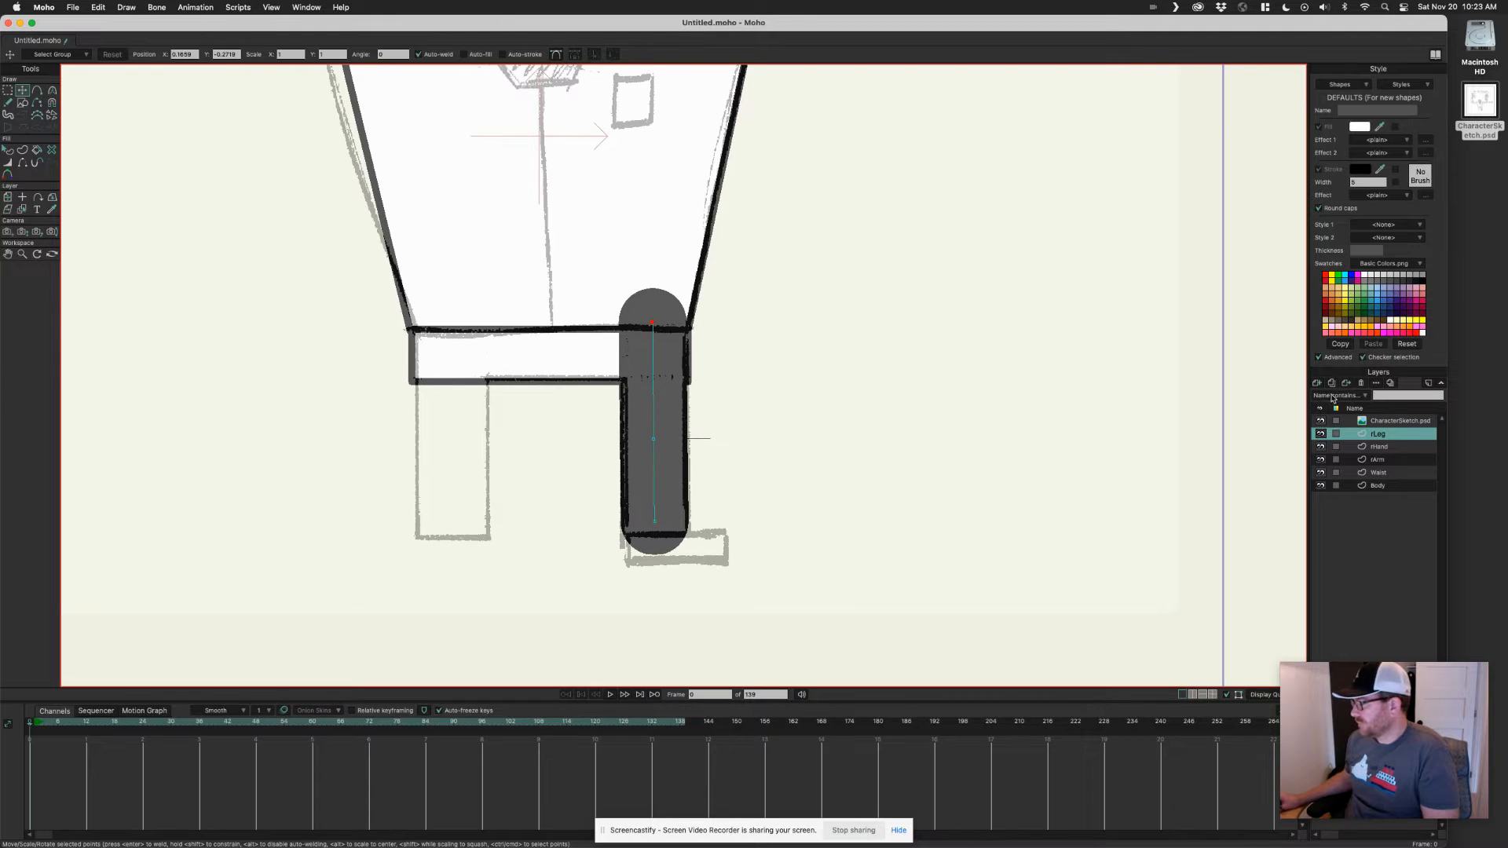
pyautogui.click(1312, 382)
pyautogui.click(1339, 398)
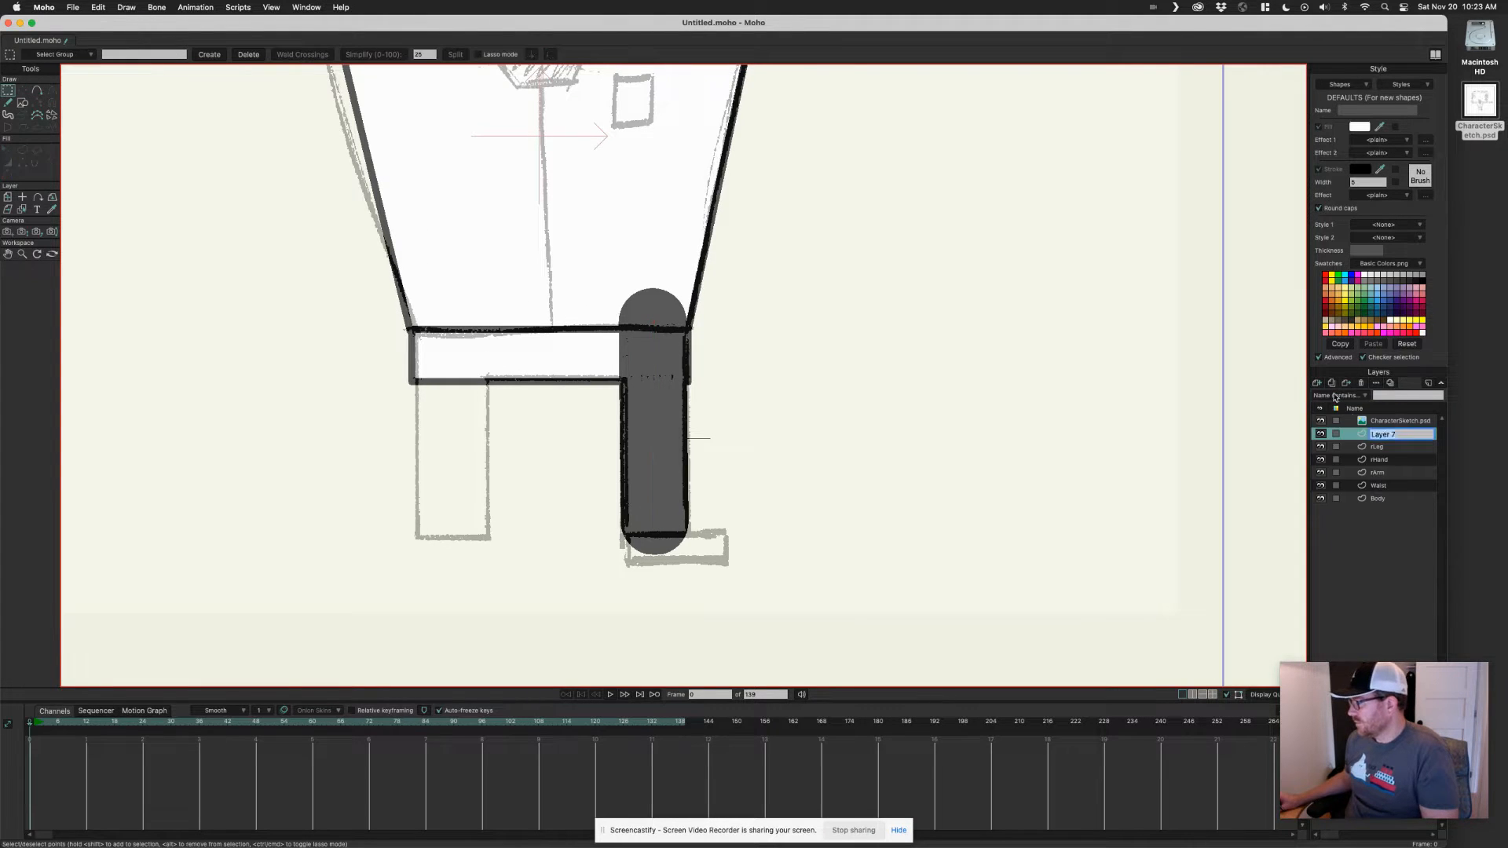
pyautogui.doubleClick(1378, 436)
pyautogui.write('r')
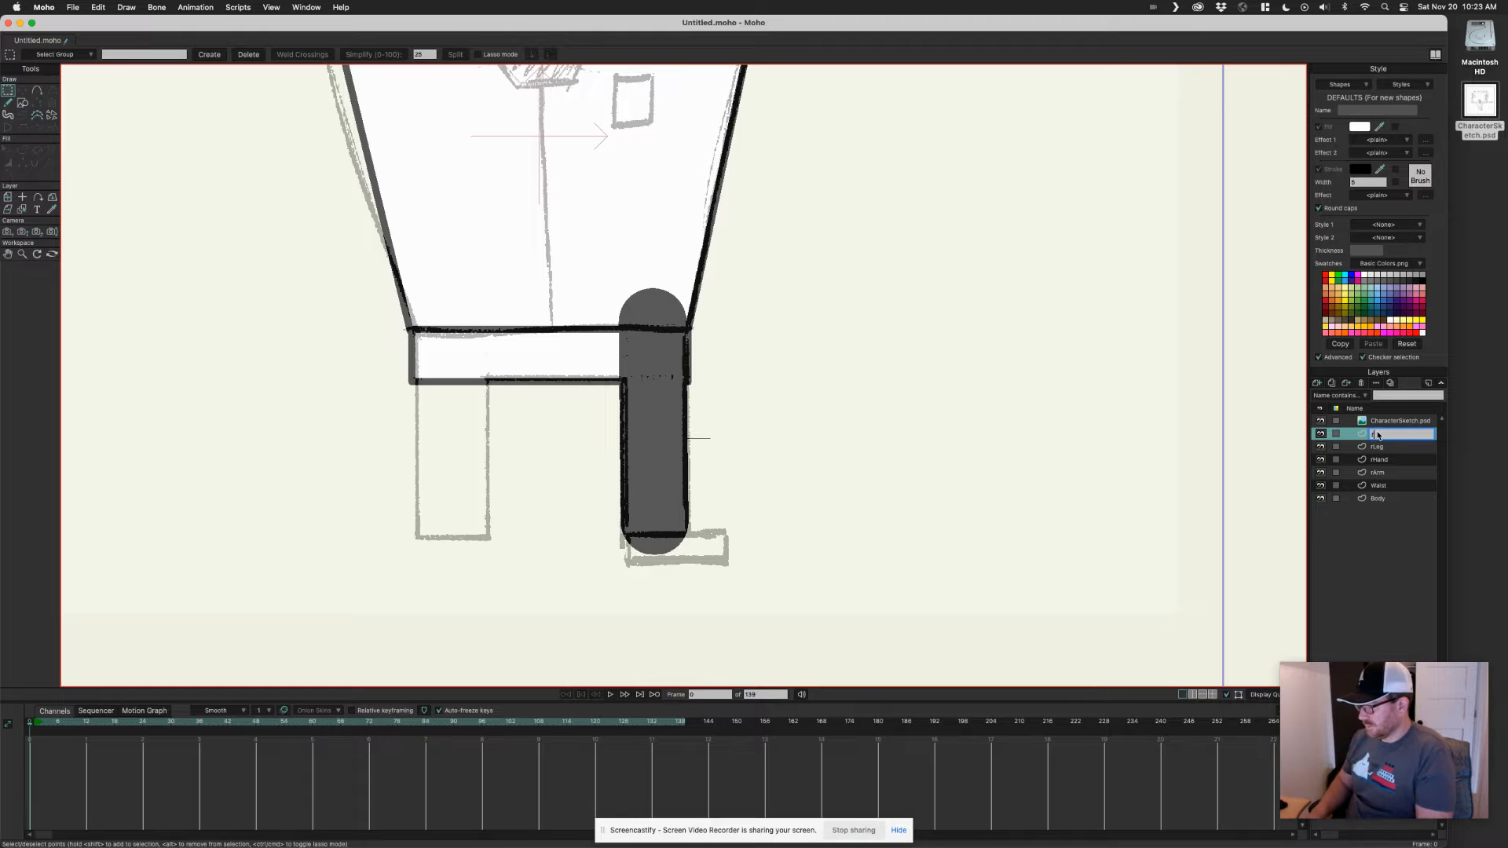
pyautogui.write('Foot')
pyautogui.press('Return')
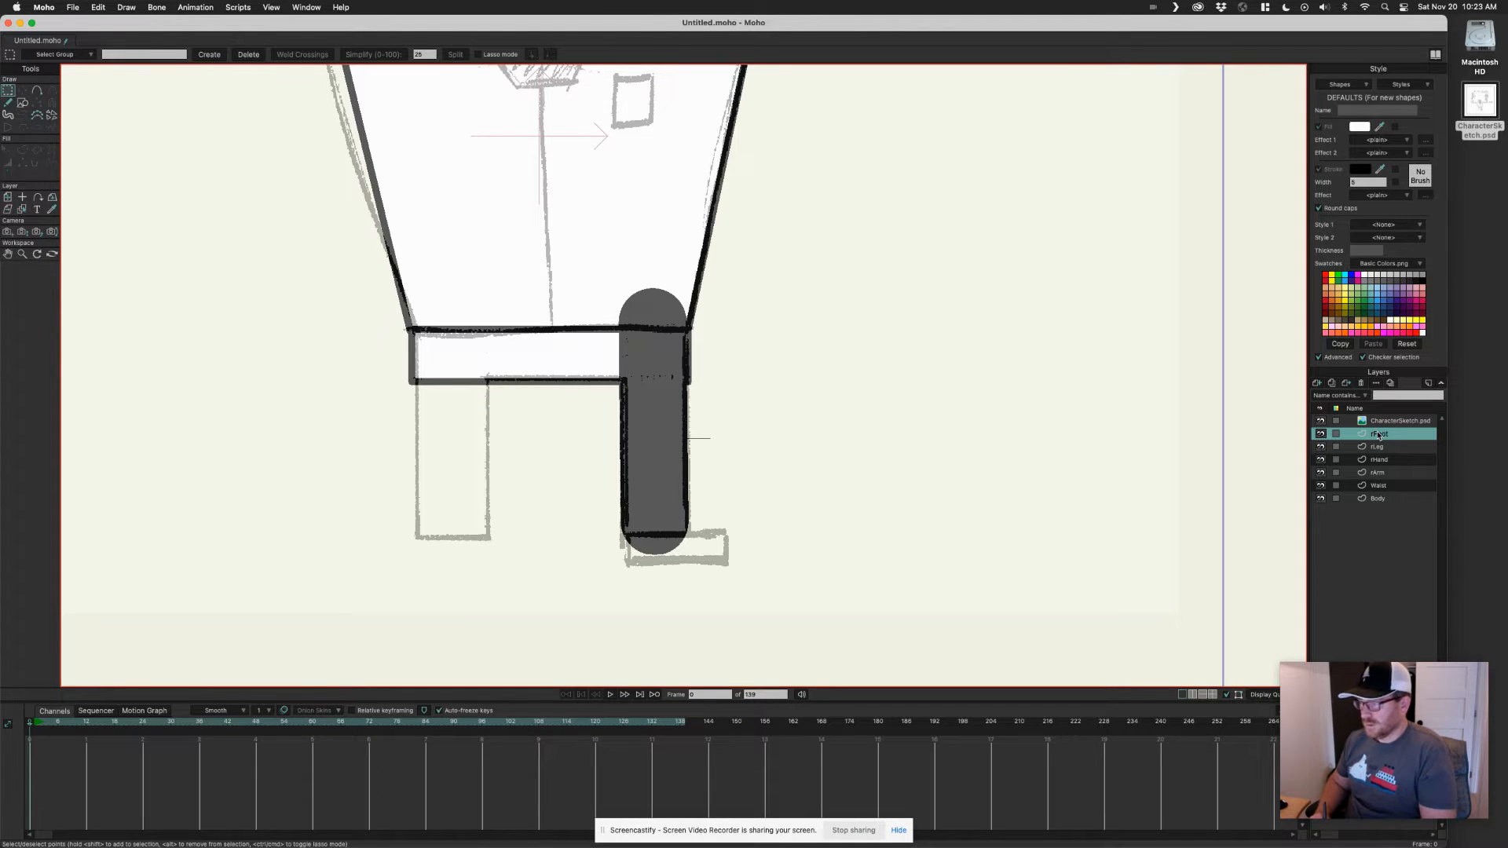
# Save the project to the Desktop as BossMan.moho.
pyautogui.press('super+s')
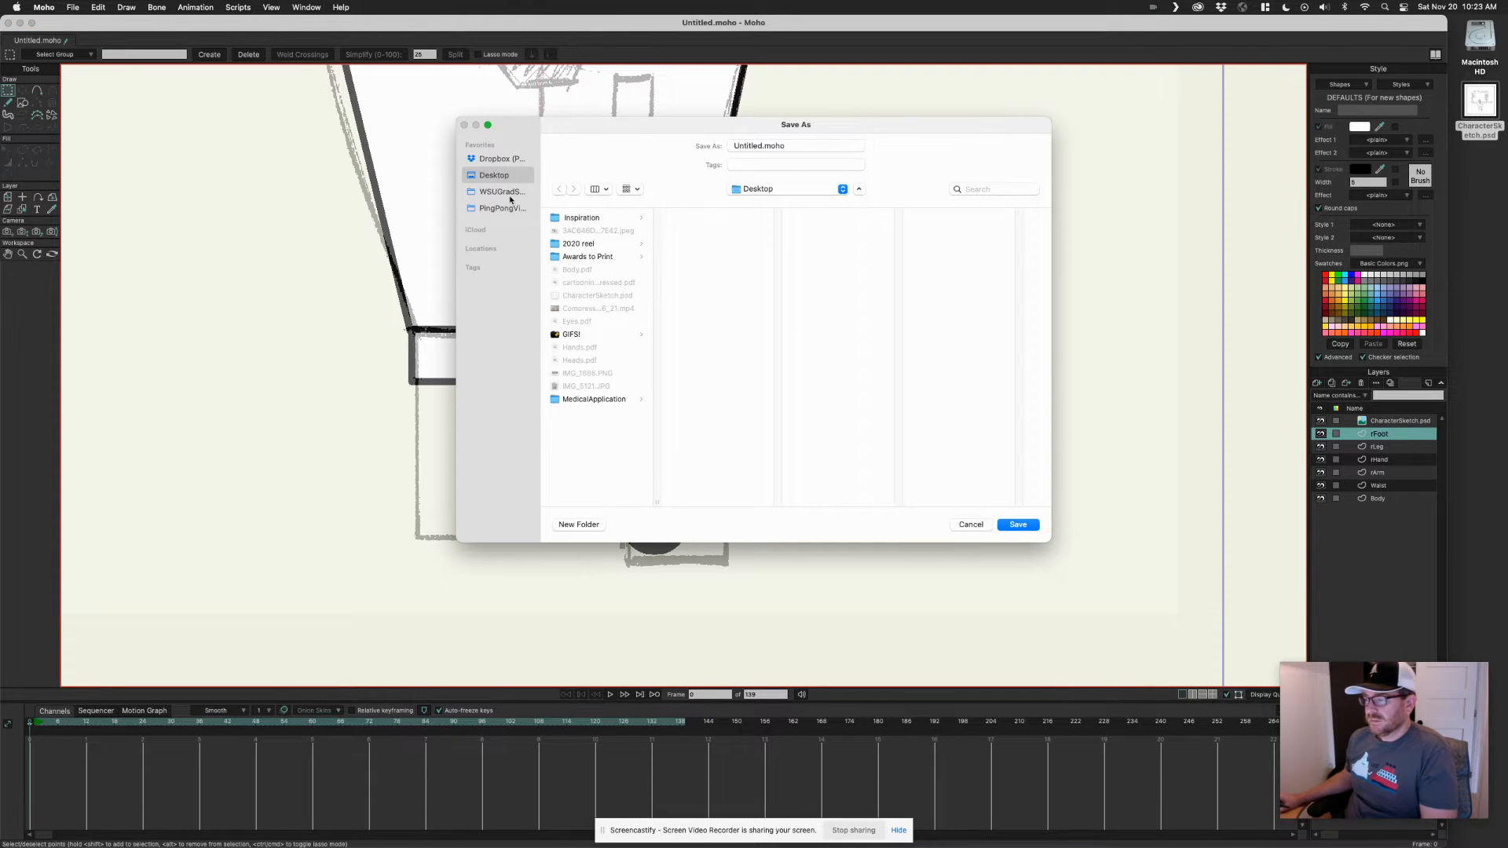
pyautogui.doubleClick(761, 147)
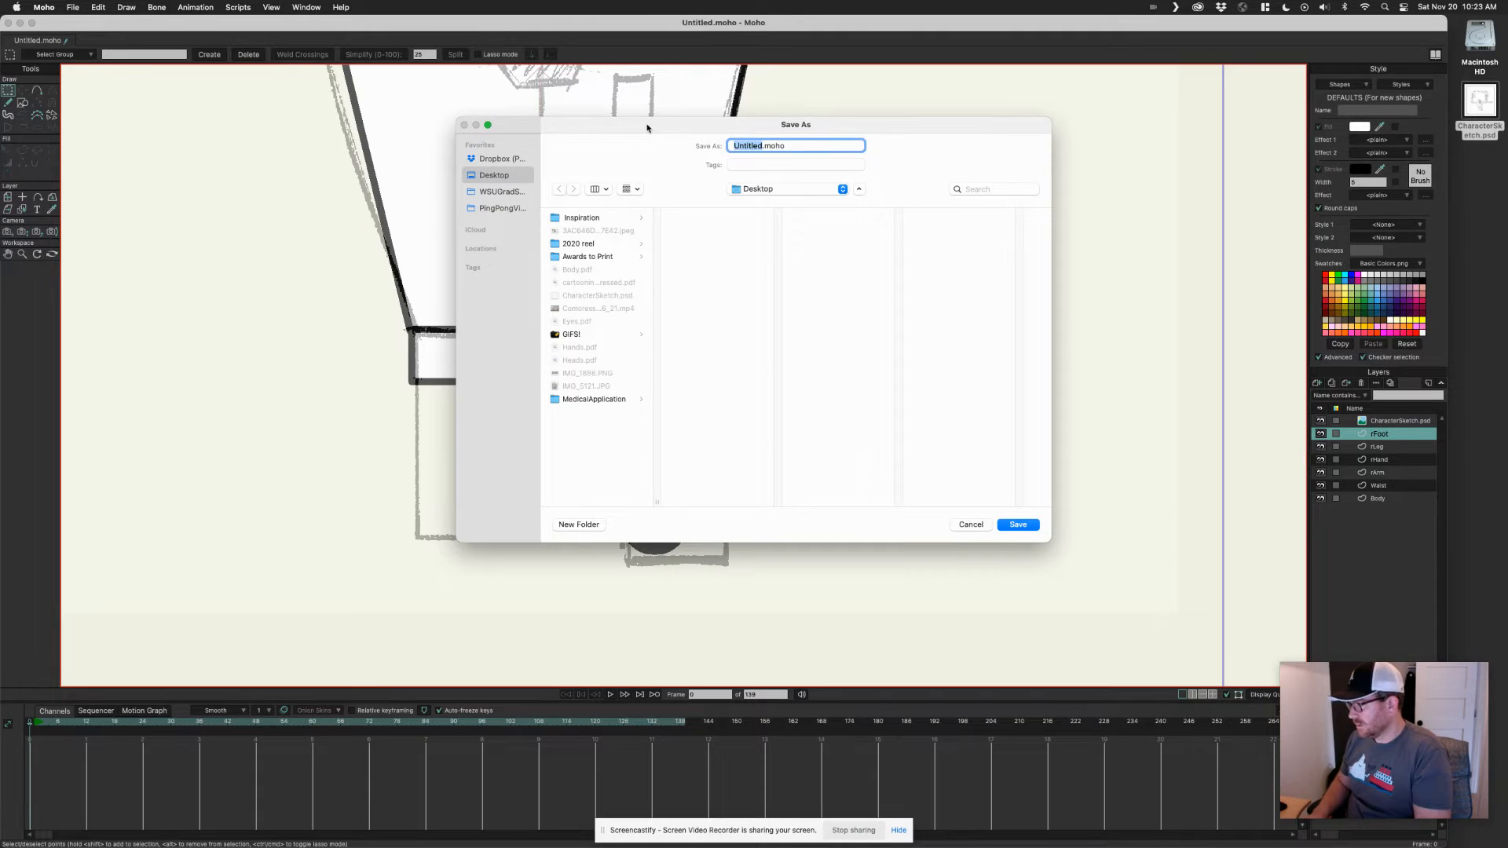
pyautogui.write('Tough')
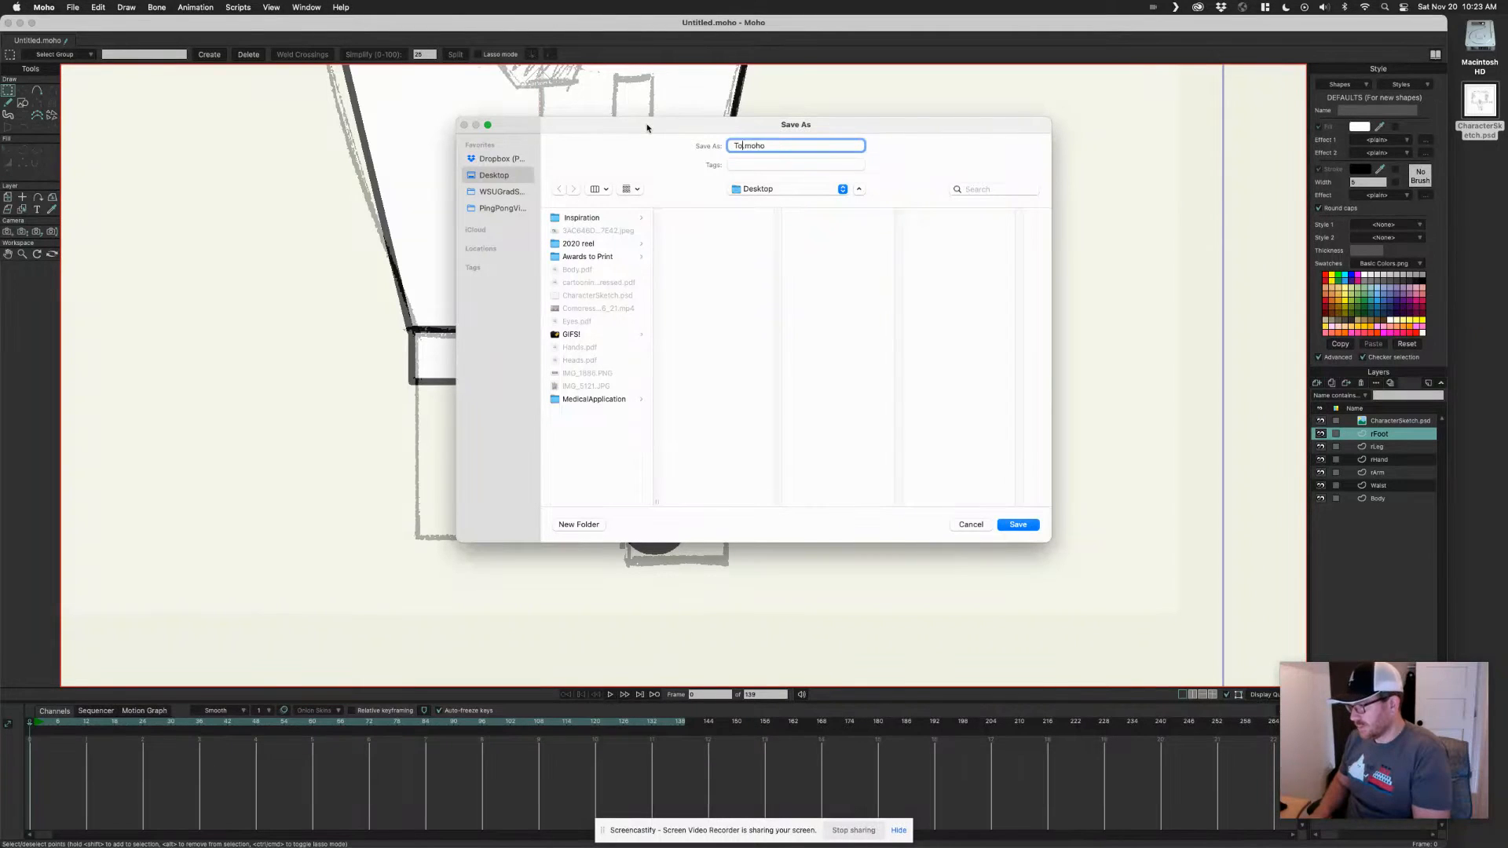
pyautogui.write('Guy')
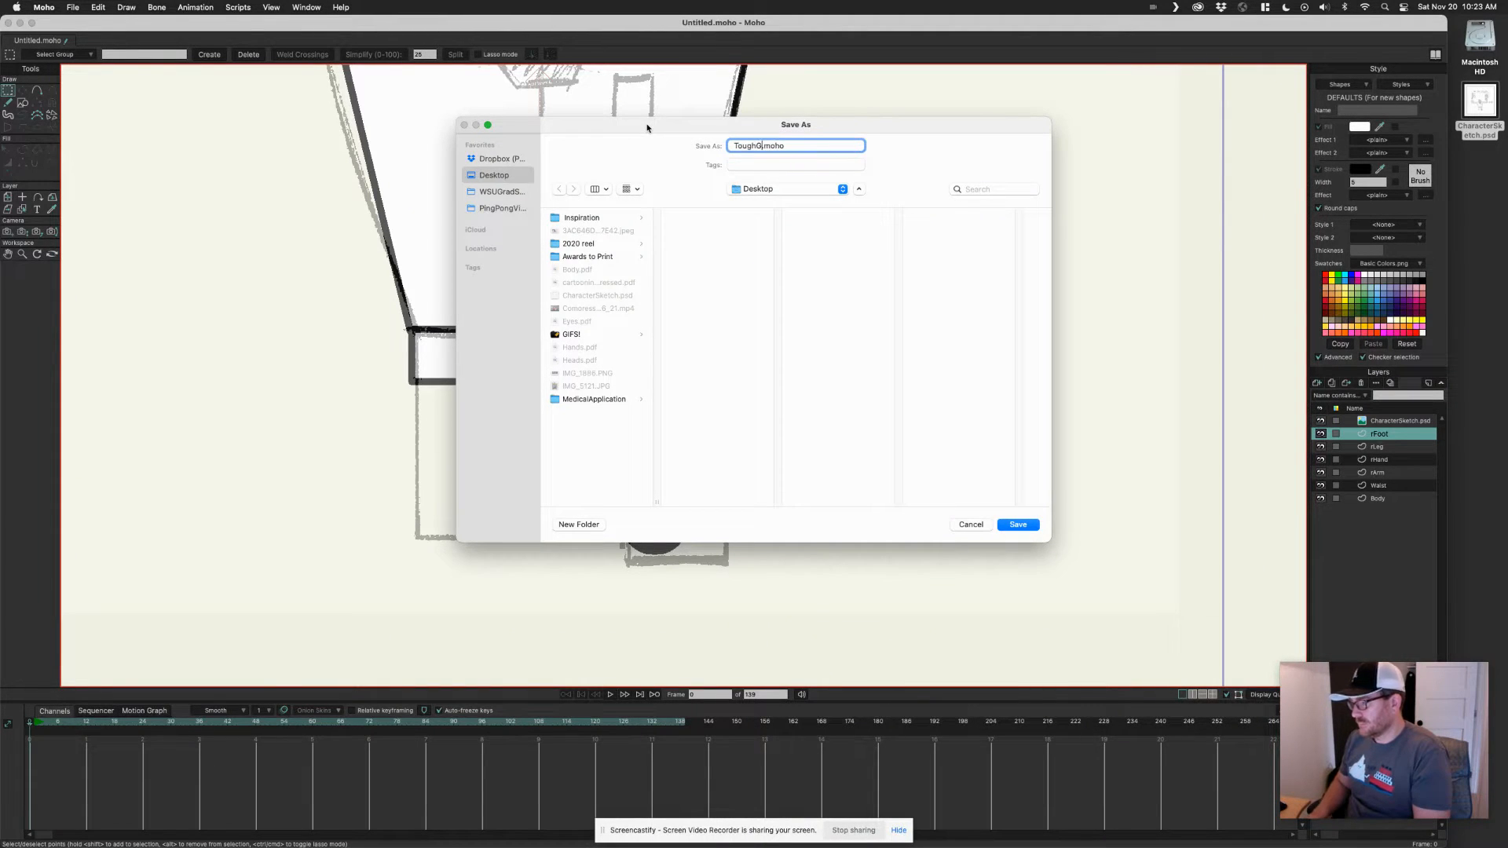
pyautogui.press('BackSpace')
pyautogui.press('BackSpace')
pyautogui.press('BackSpace')
pyautogui.press('BackSpace')
pyautogui.press('BackSpace')
pyautogui.press('BackSpace')
pyautogui.press('BackSpace')
pyautogui.press('BackSpace')
pyautogui.write('BossMan')
pyautogui.press('Return')
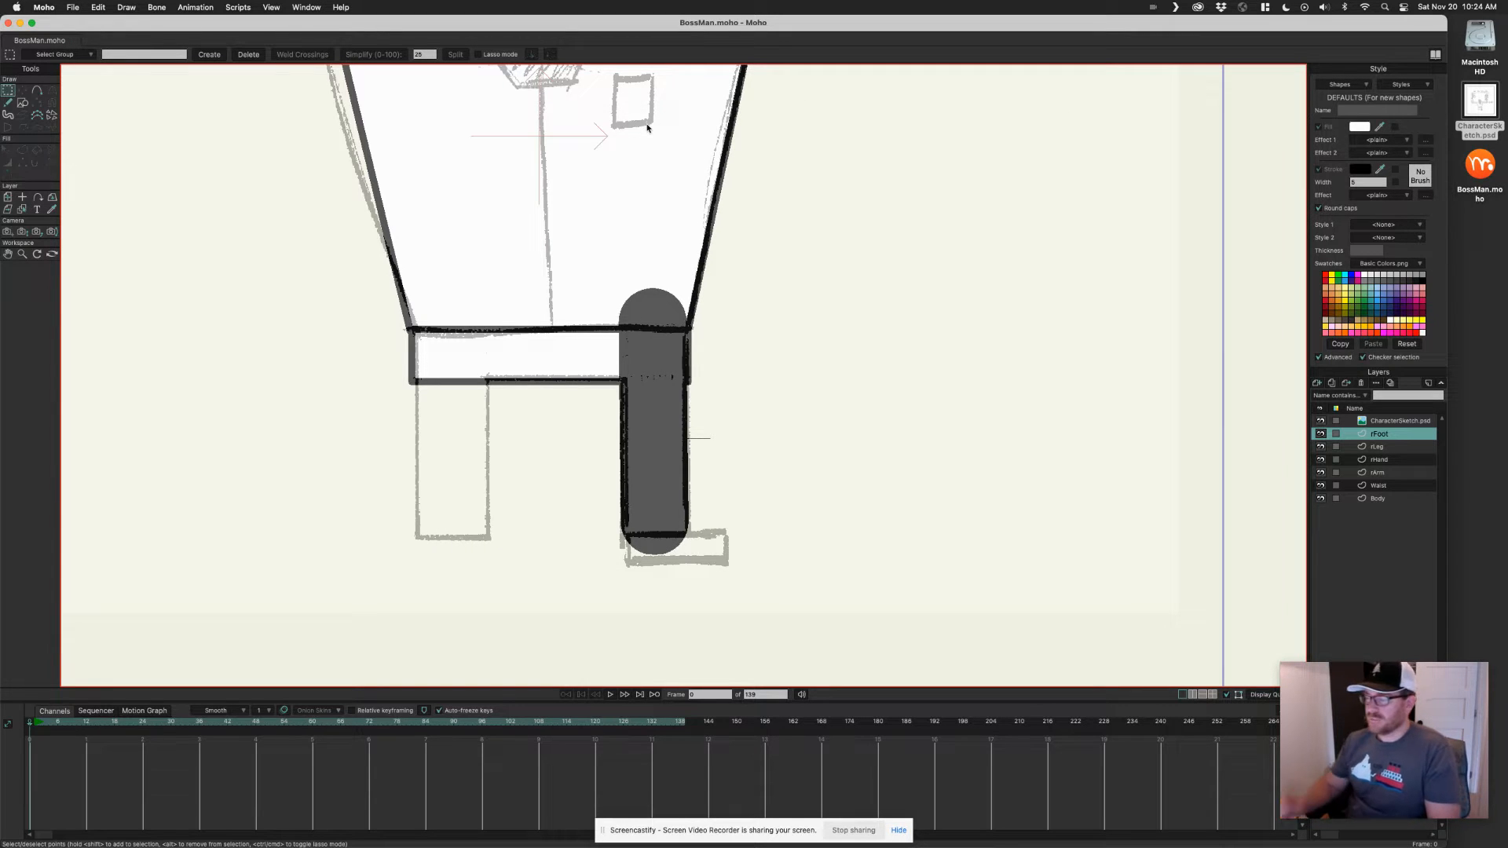
# Draw a filled, outlined rectangle over the sketched foot on the rFoot layer.
pyautogui.moveTo(692, 395); pyautogui.dragTo(740, 364)
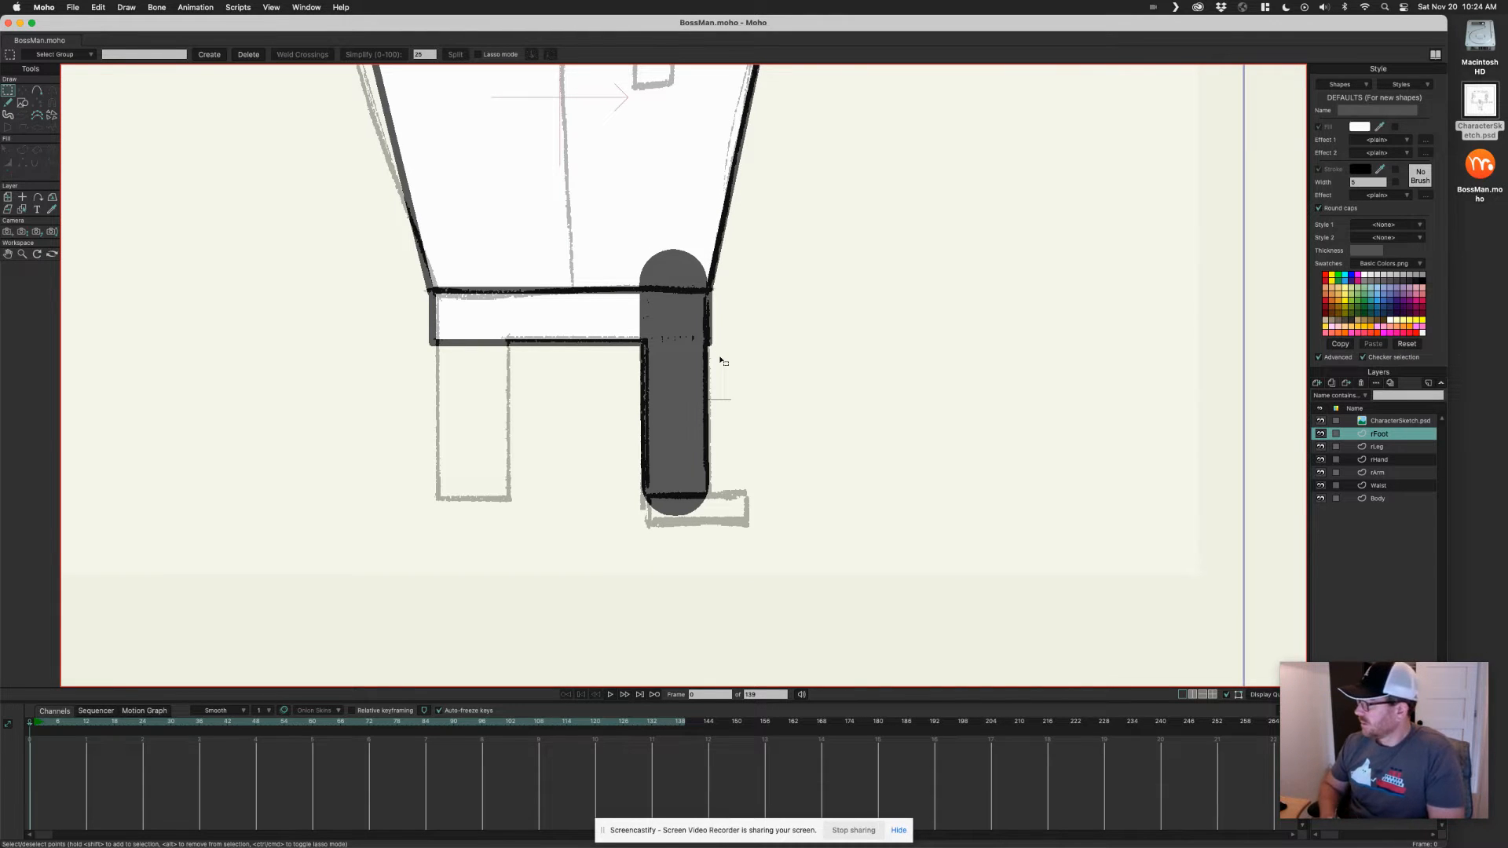
pyautogui.click(22, 103)
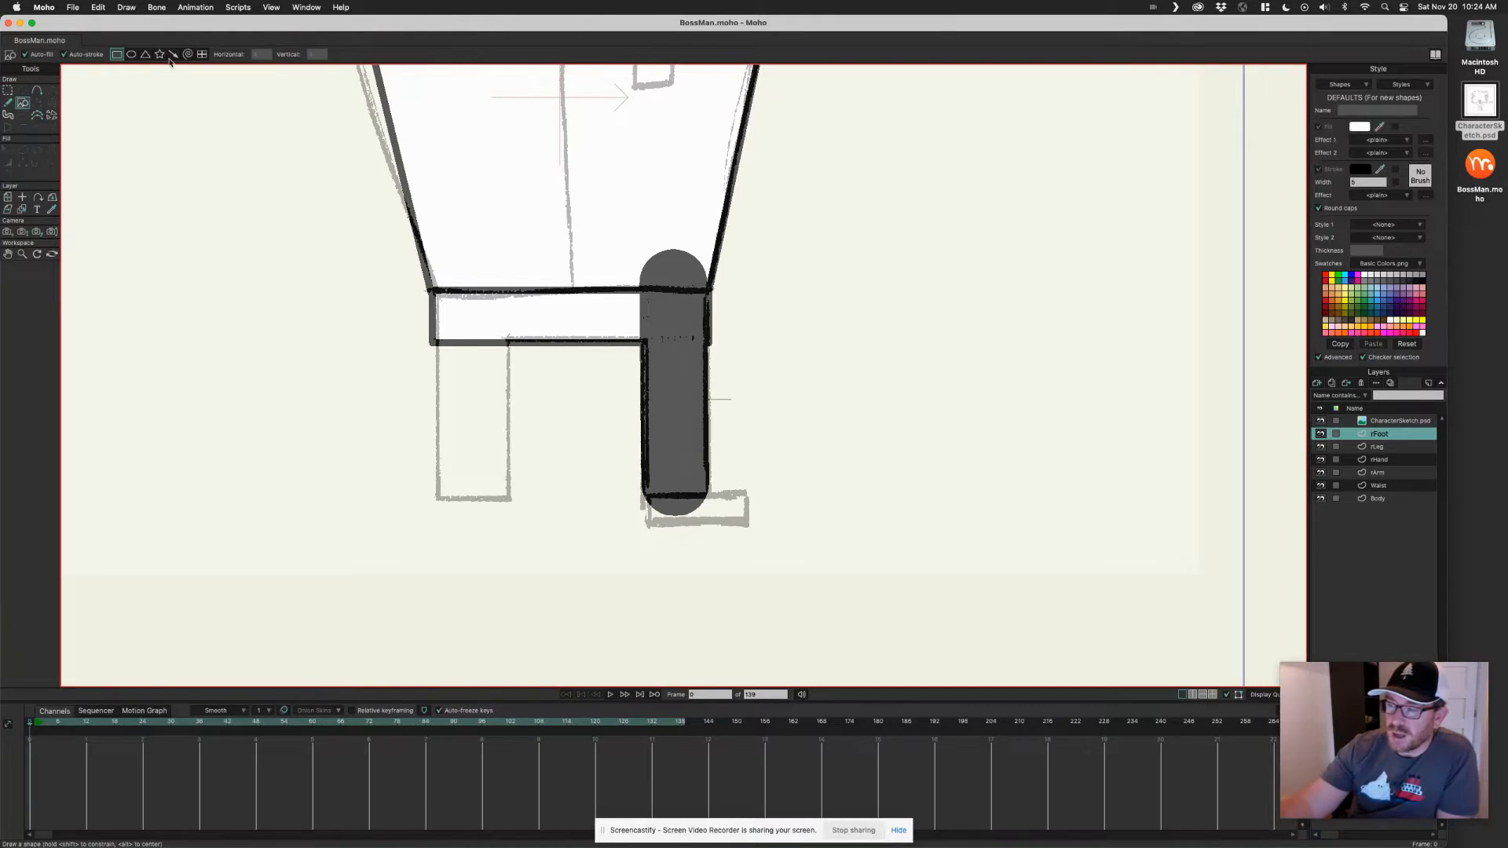
pyautogui.moveTo(646, 494)
pyautogui.mouseDown()
pyautogui.moveTo(749, 528)
pyautogui.moveTo(1049, 456)
pyautogui.mouseUp()
pyautogui.moveTo(695, 523); pyautogui.dragTo(702, 488)
pyautogui.moveTo(681, 514); pyautogui.dragTo(688, 467)
pyautogui.scroll(3, 688, 467)
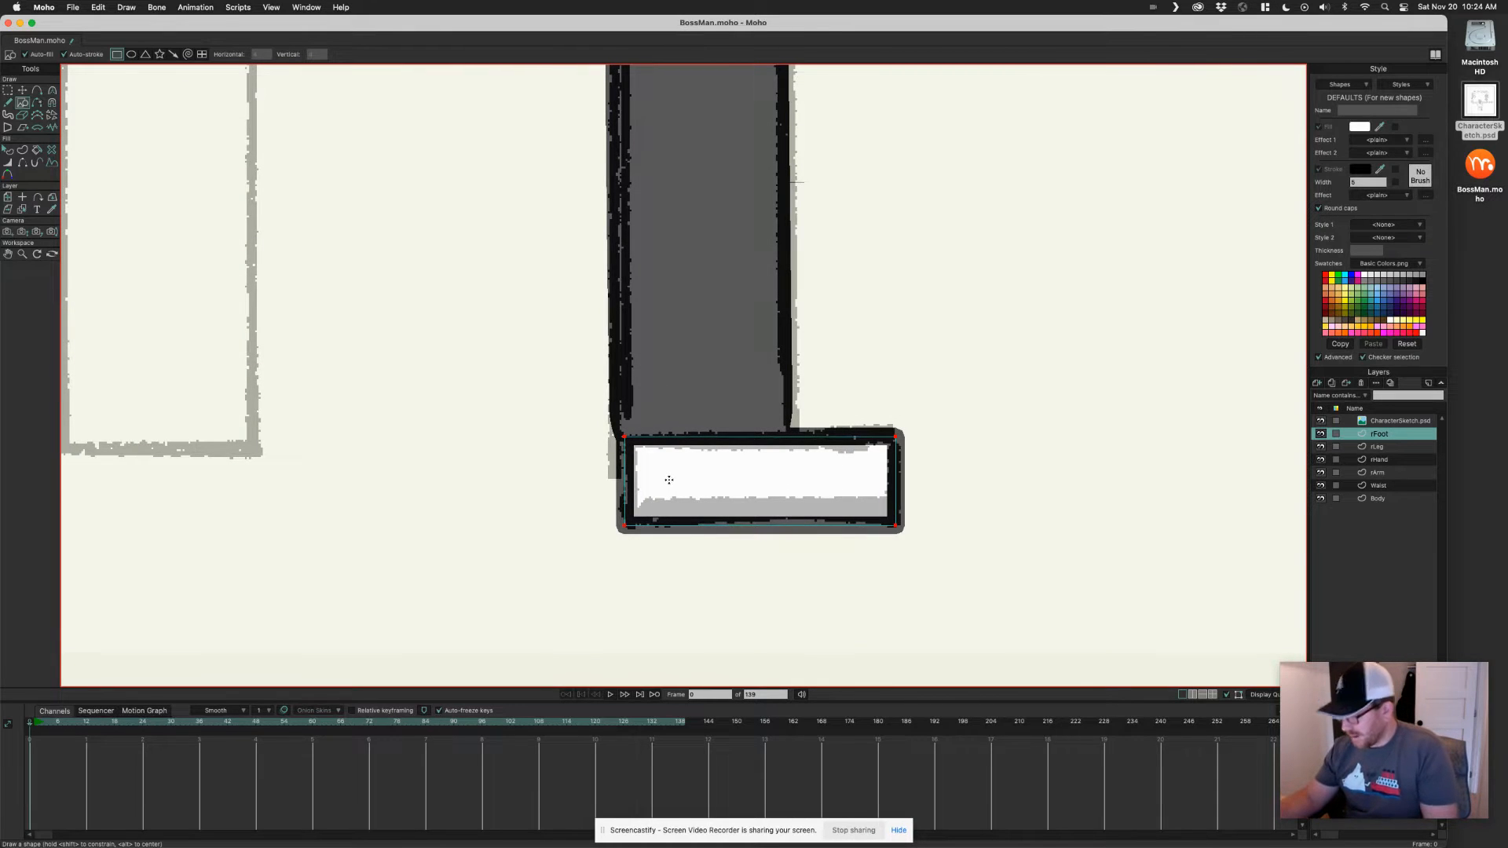
# Adjust the foot rectangle's heel-side corner points with the Transform Points tool to match the leg and sketch.
pyautogui.press('t')
pyautogui.click(625, 436)
pyautogui.moveTo(624, 437); pyautogui.dragTo(619, 427)
pyautogui.moveTo(626, 526); pyautogui.dragTo(621, 523)
pyautogui.click(901, 438)
pyautogui.scroll(-3, 972, 440)
pyautogui.scroll(-5, 883, 366)
pyautogui.moveTo(771, 445); pyautogui.dragTo(750, 445)
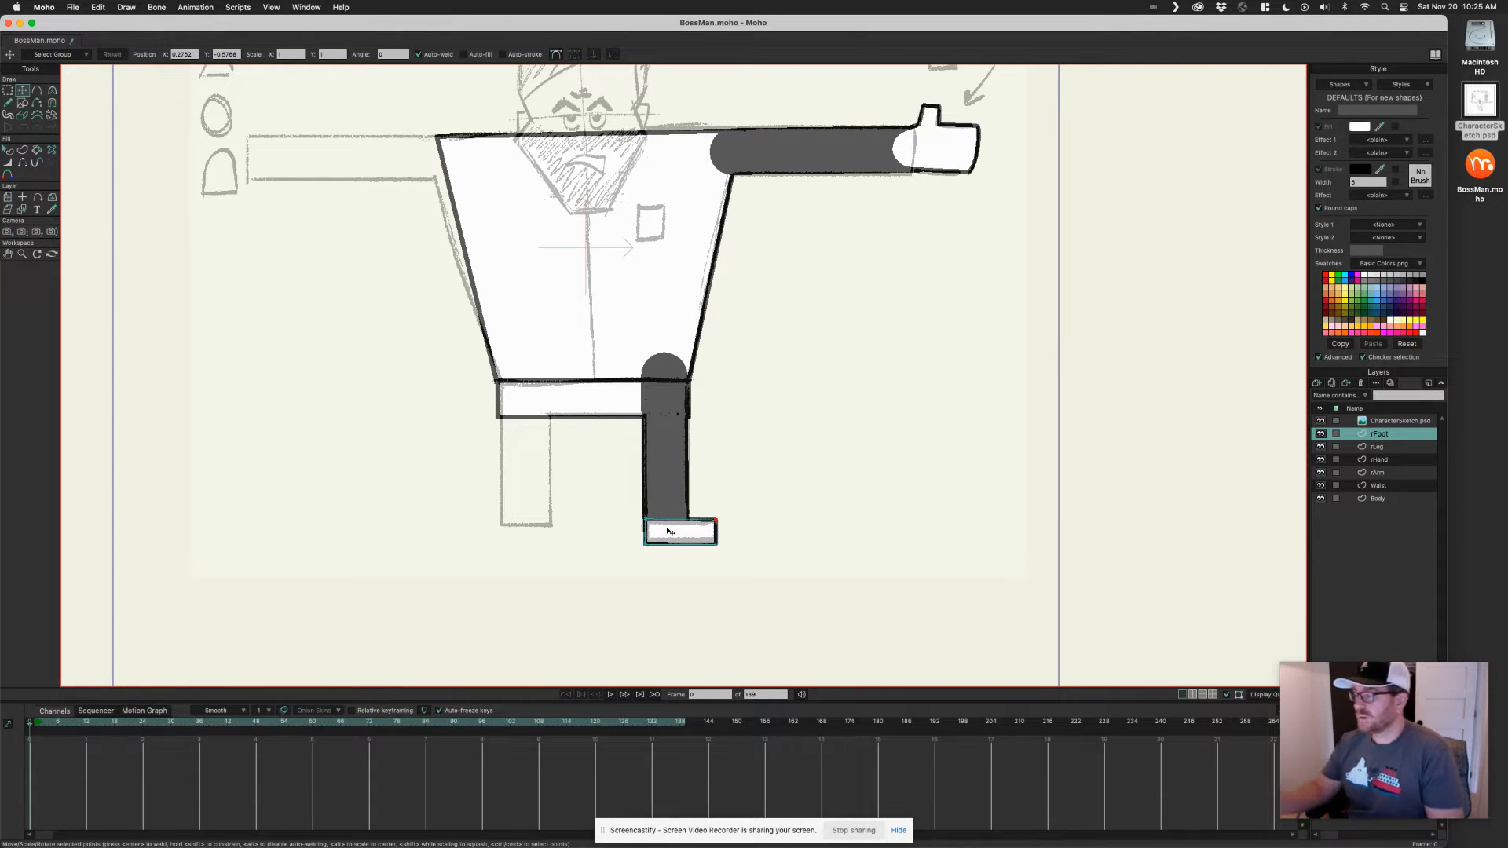
# Duplicate the rFoot, rLeg, rHand and rArm layers together and flip the copies horizontally to the character's other side.
pyautogui.scroll(-5, 838, 336)
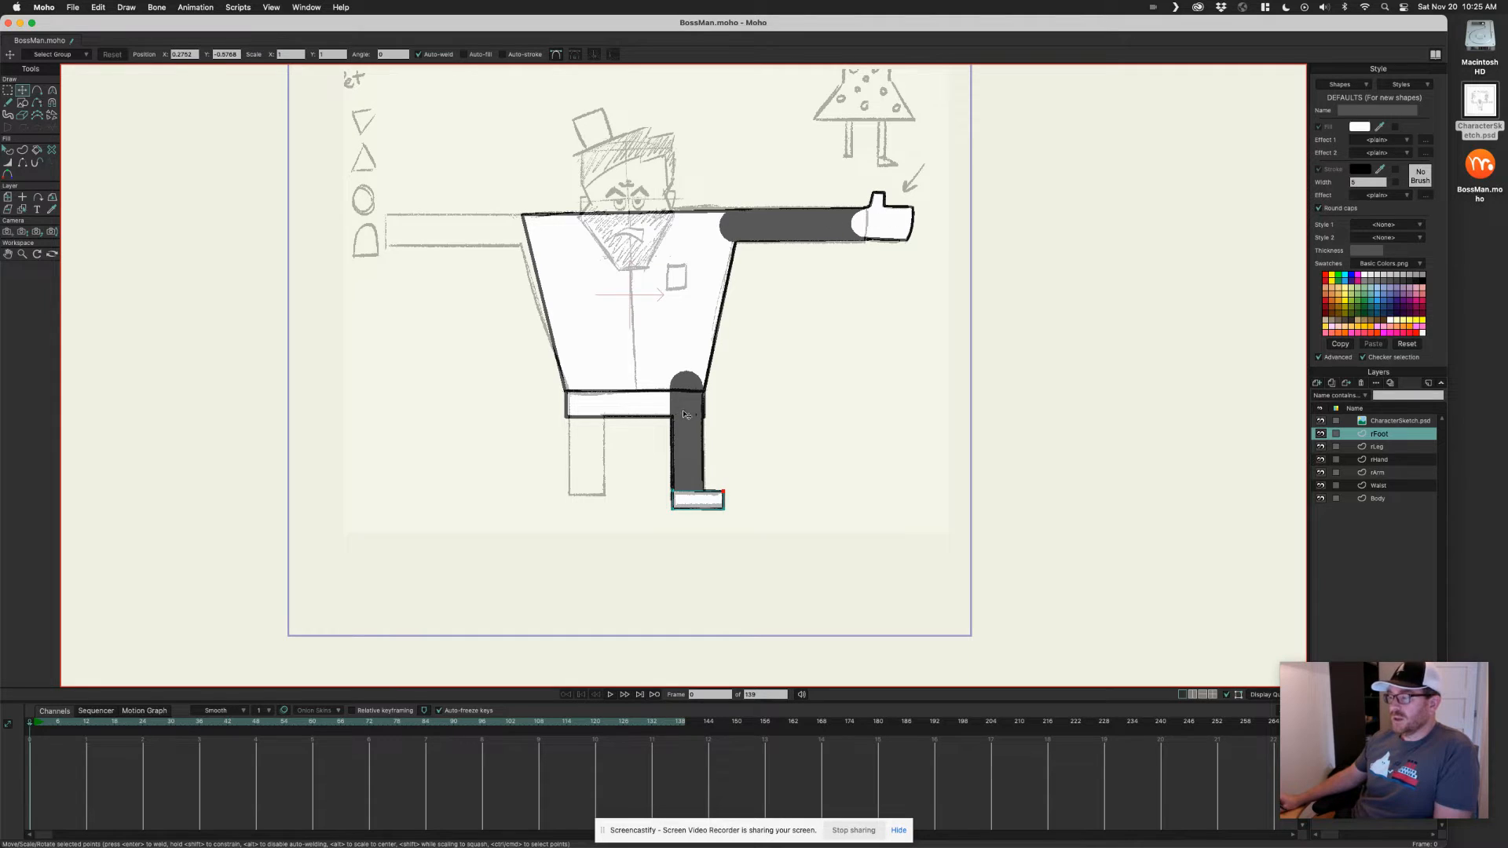
pyautogui.keyDown('shift'); pyautogui.click(1399, 449); pyautogui.keyUp('shift')
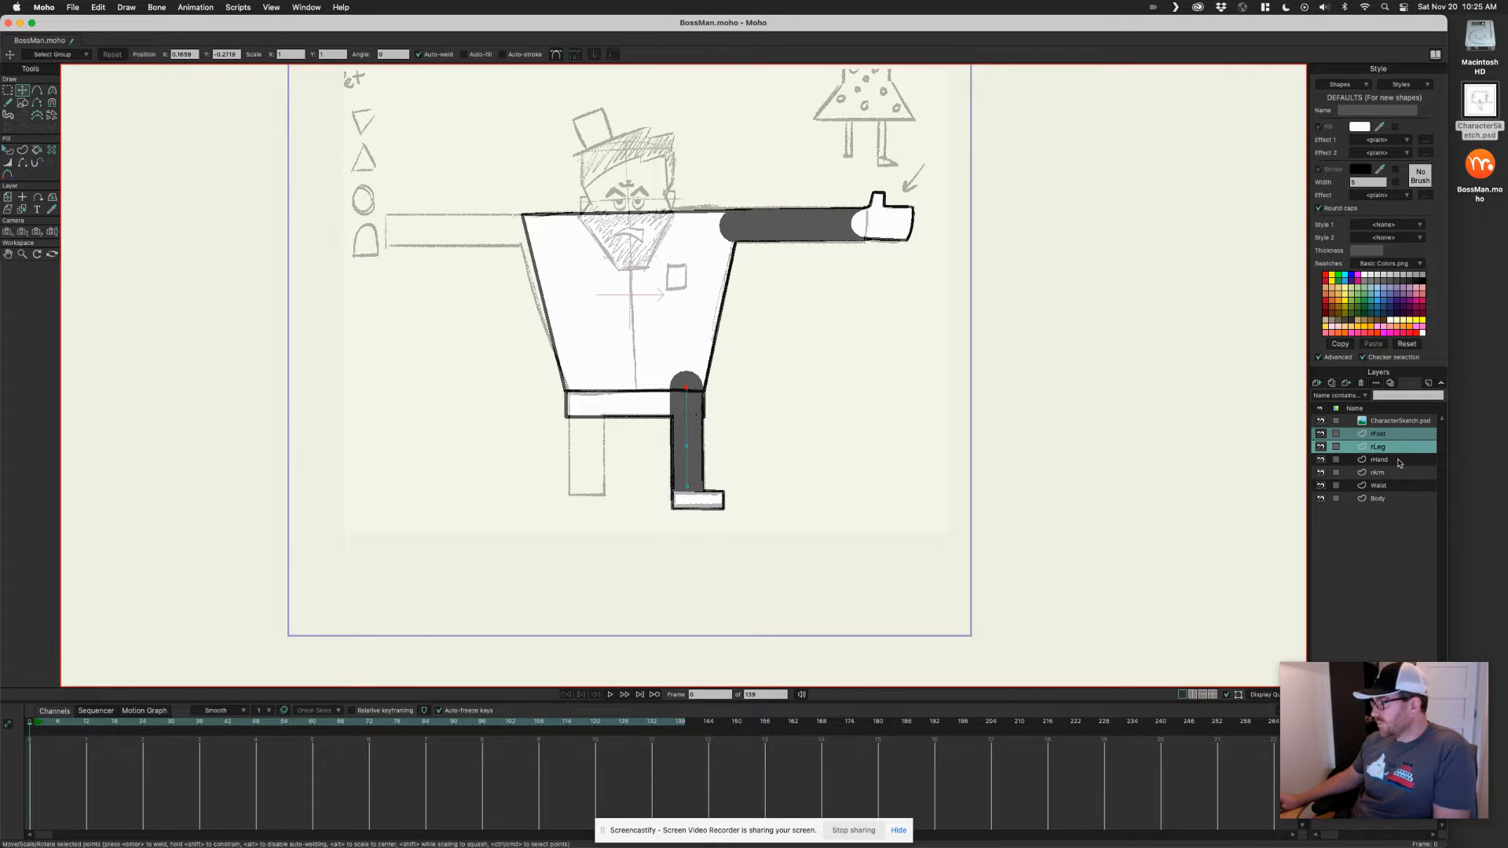
pyautogui.keyDown('shift'); pyautogui.click(1401, 461); pyautogui.keyUp('shift')
pyautogui.keyDown('shift'); pyautogui.click(1403, 473); pyautogui.keyUp('shift')
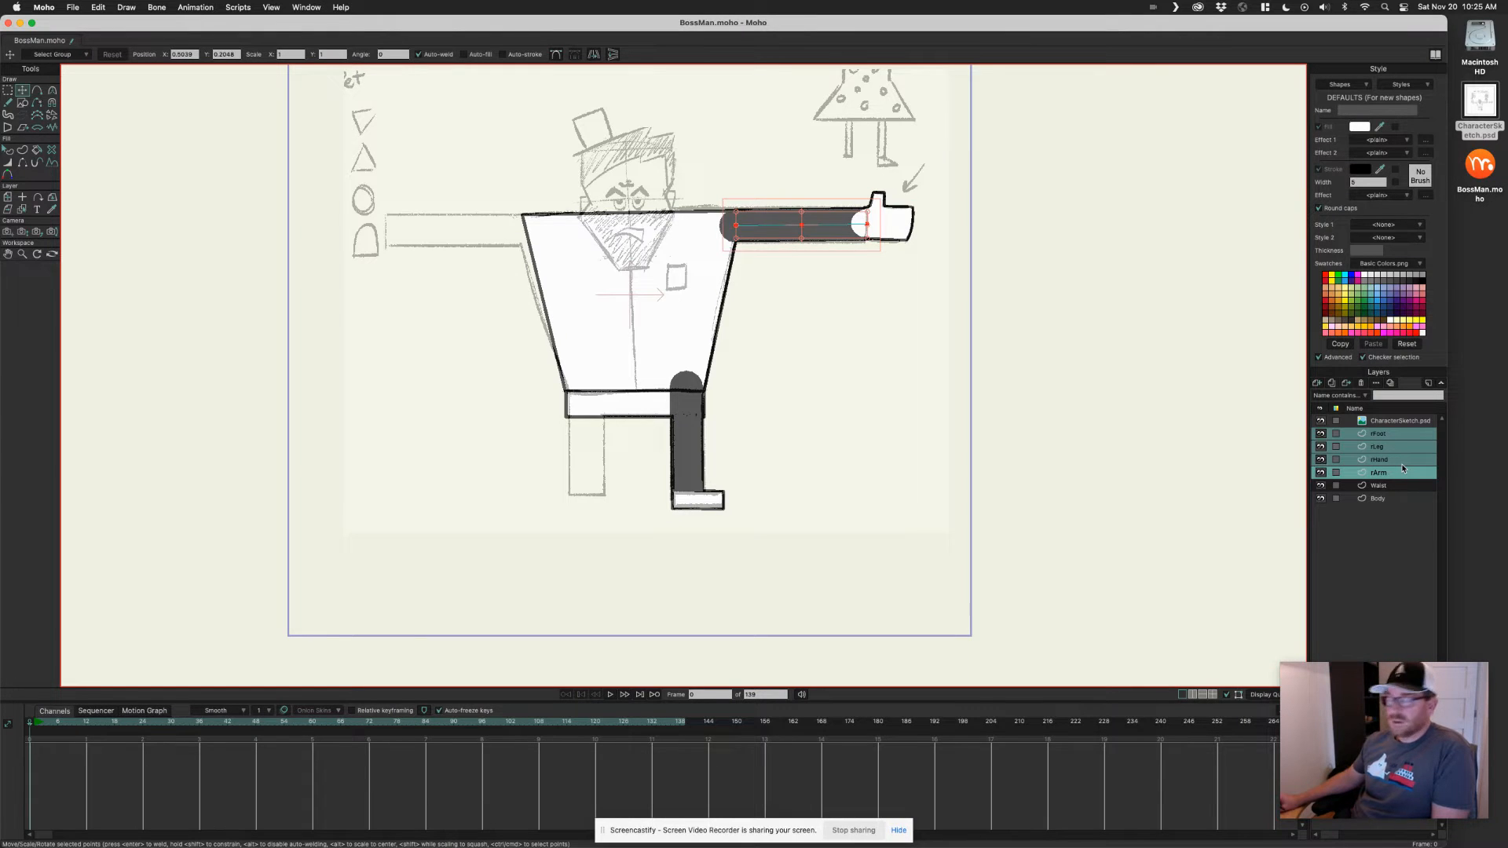
pyautogui.click(1333, 383)
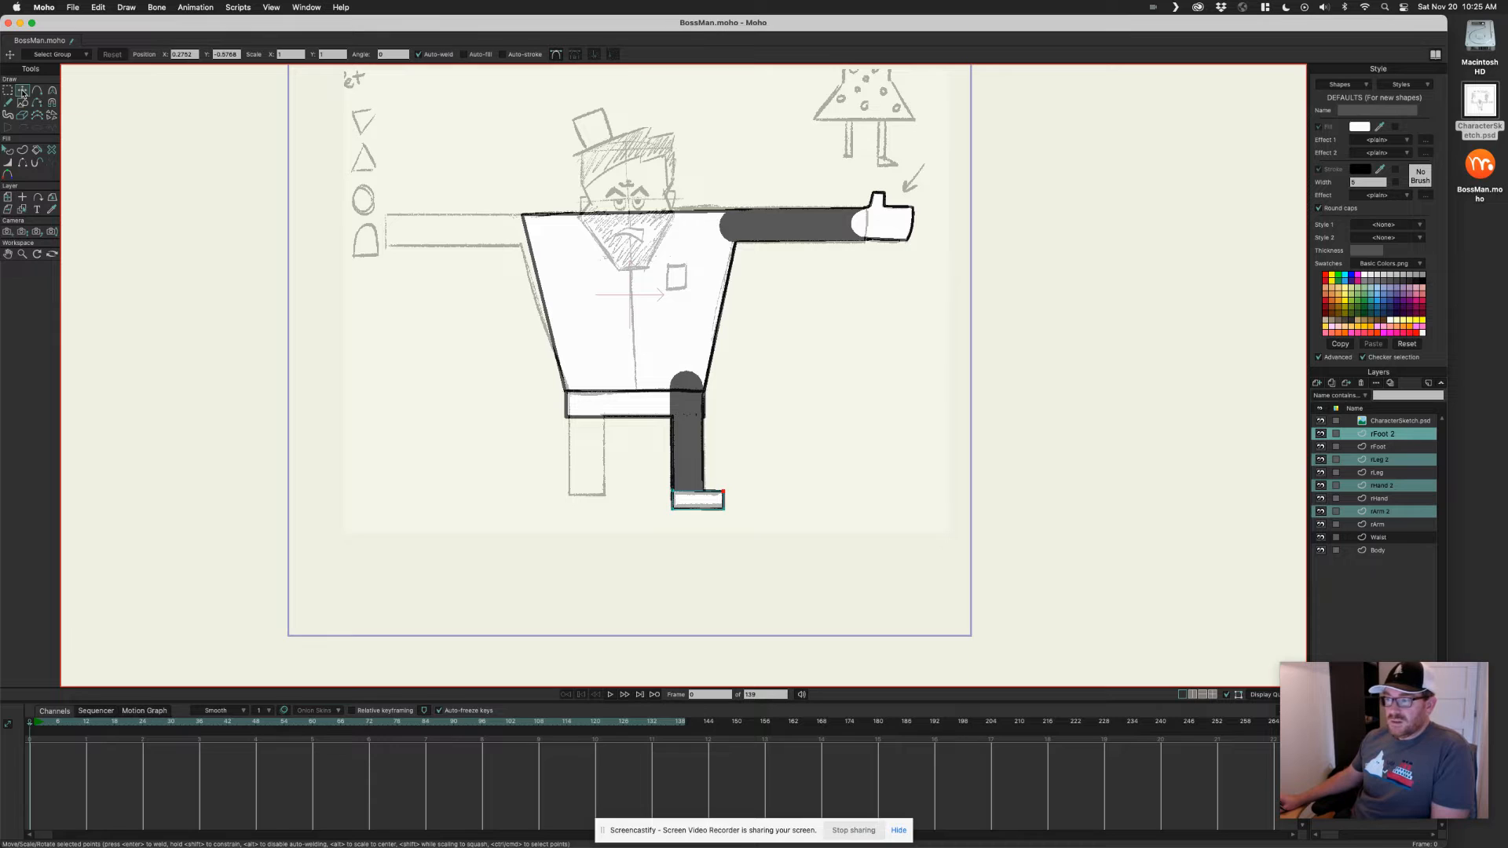
pyautogui.click(9, 198)
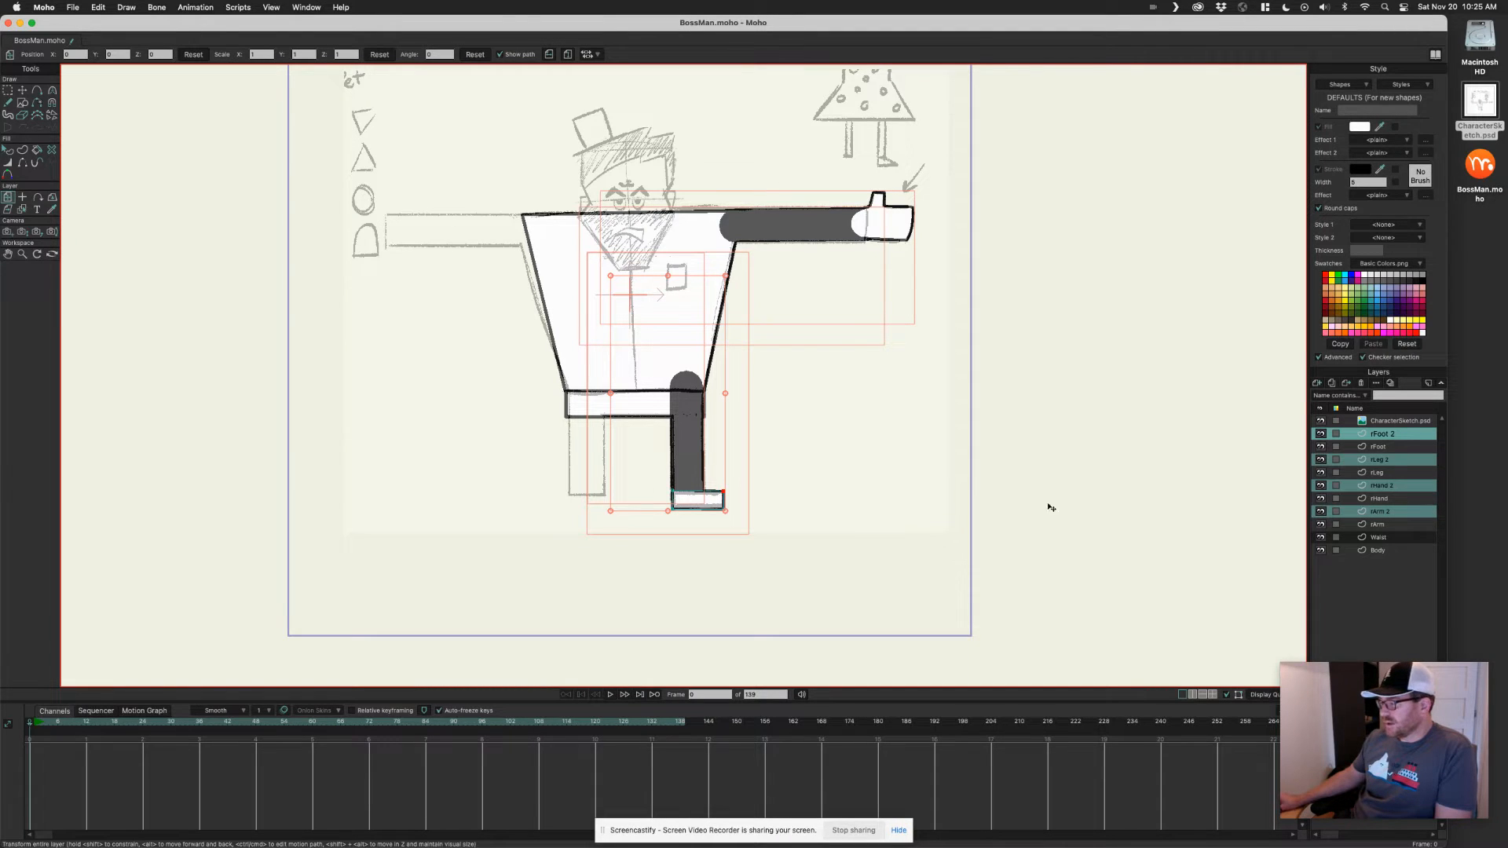
pyautogui.click(550, 55)
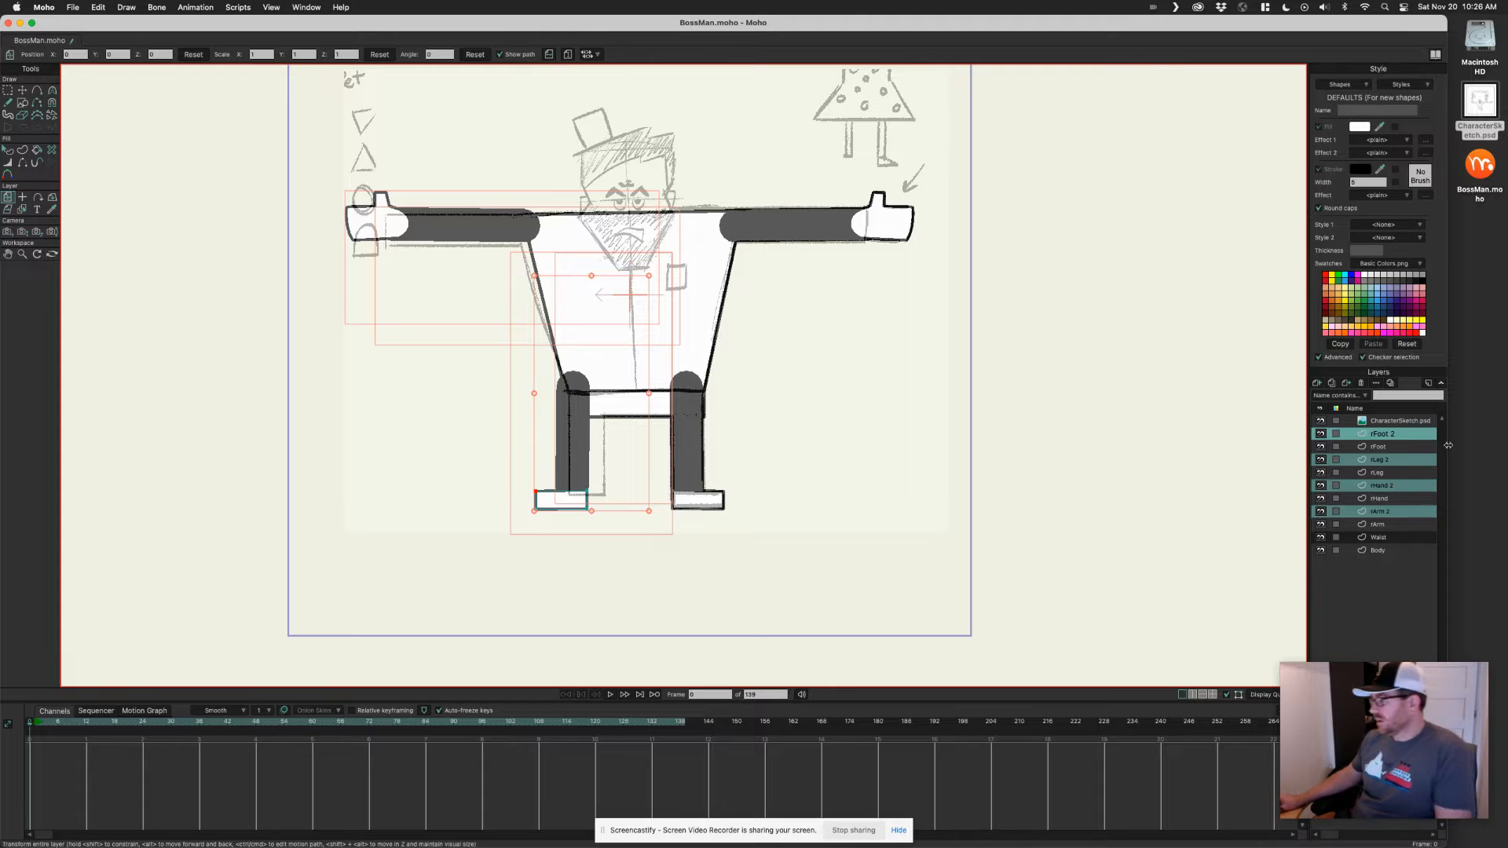
# Rename the rFoot 2 layer as lFoot.
pyautogui.click(1385, 435)
pyautogui.doubleClick(1387, 435)
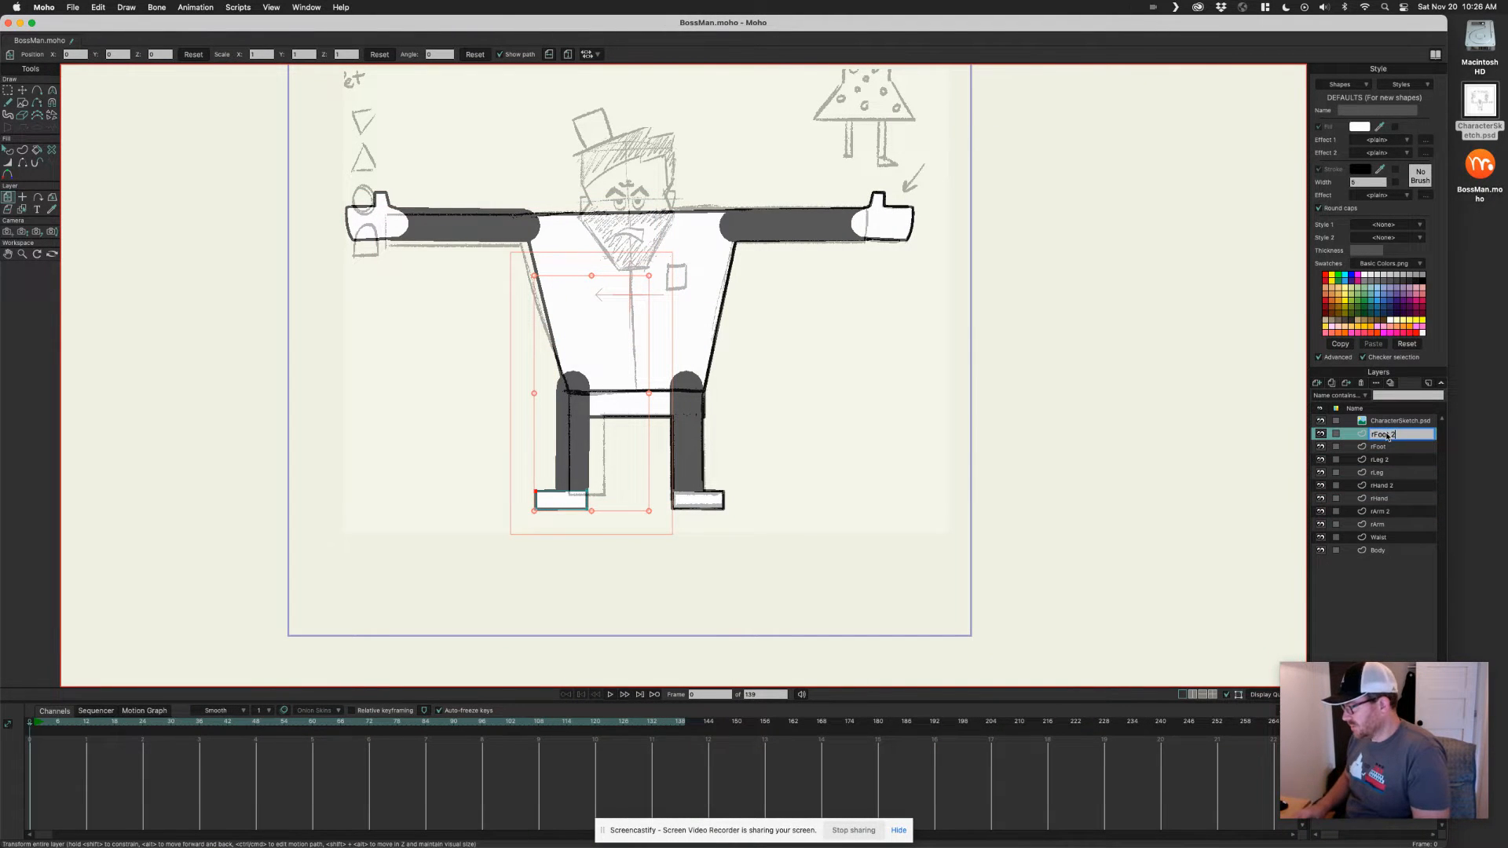
pyautogui.write('lFoot')
pyautogui.press('Return')
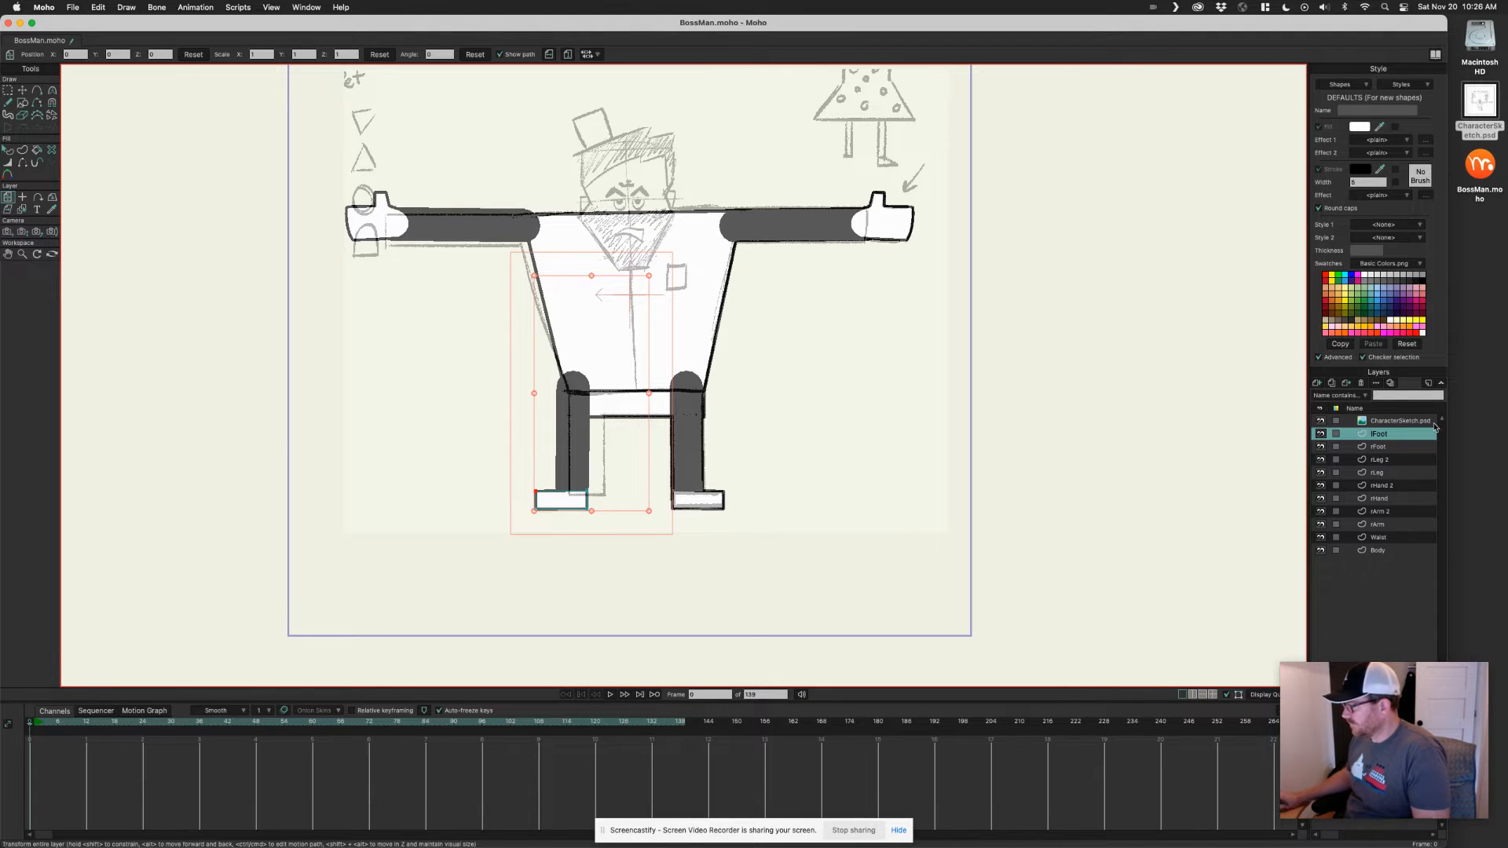
# Rename the rLeg 2 layer as lLeg.
pyautogui.click(1406, 463)
pyautogui.doubleClick(1375, 460)
pyautogui.click(1374, 461)
pyautogui.press('BackSpace')
pyautogui.write('l')
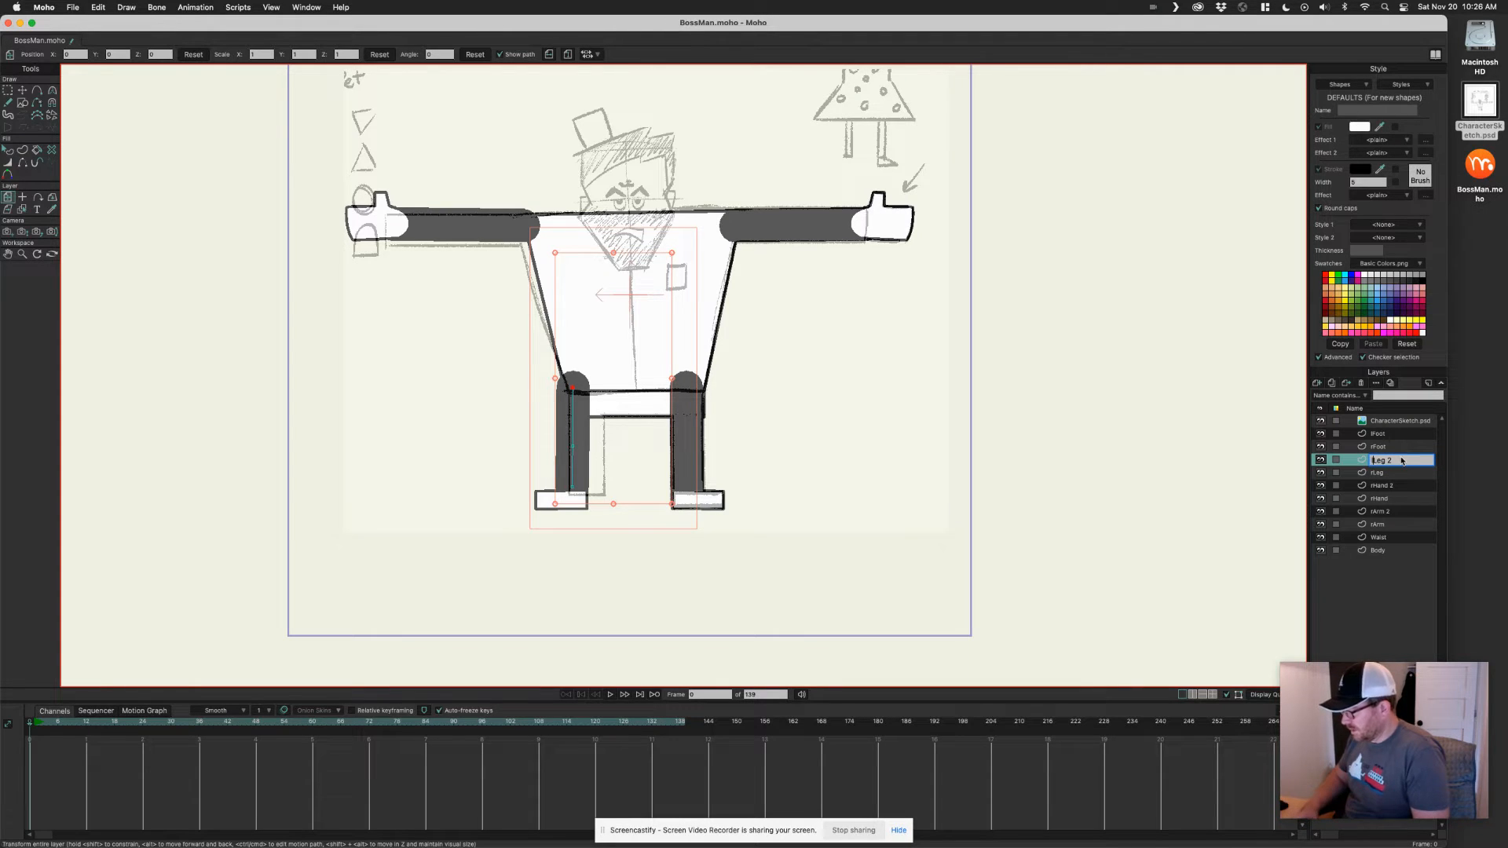
pyautogui.press('BackSpace')
pyautogui.press('BackSpace')
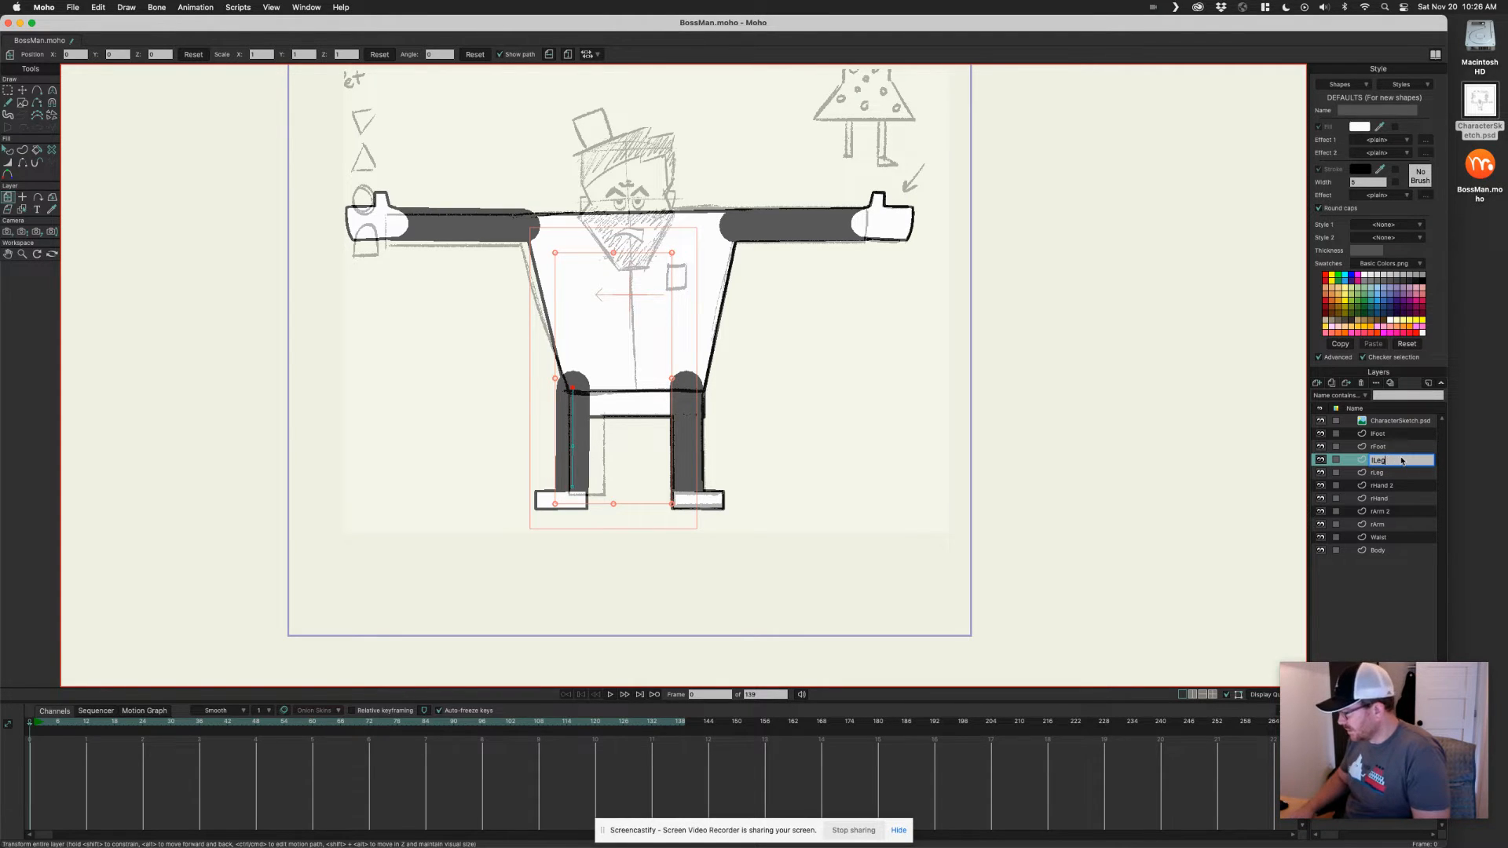
# Rename the rHand 2 layer as lHand.
pyautogui.click(1399, 486)
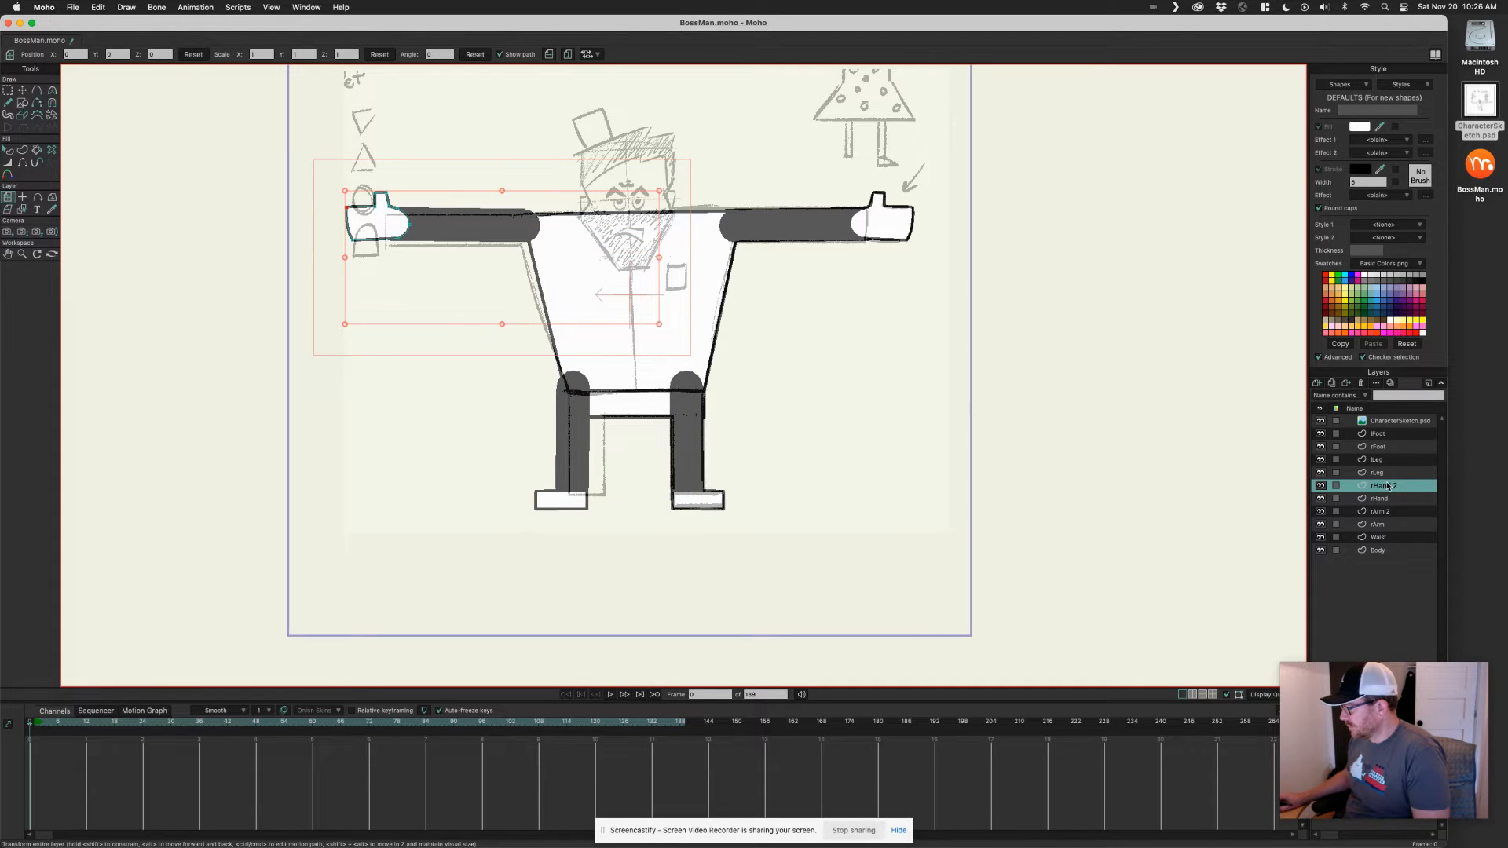
pyautogui.doubleClick(1388, 486)
pyautogui.click(1375, 486)
pyautogui.press('BackSpace')
pyautogui.write('l')
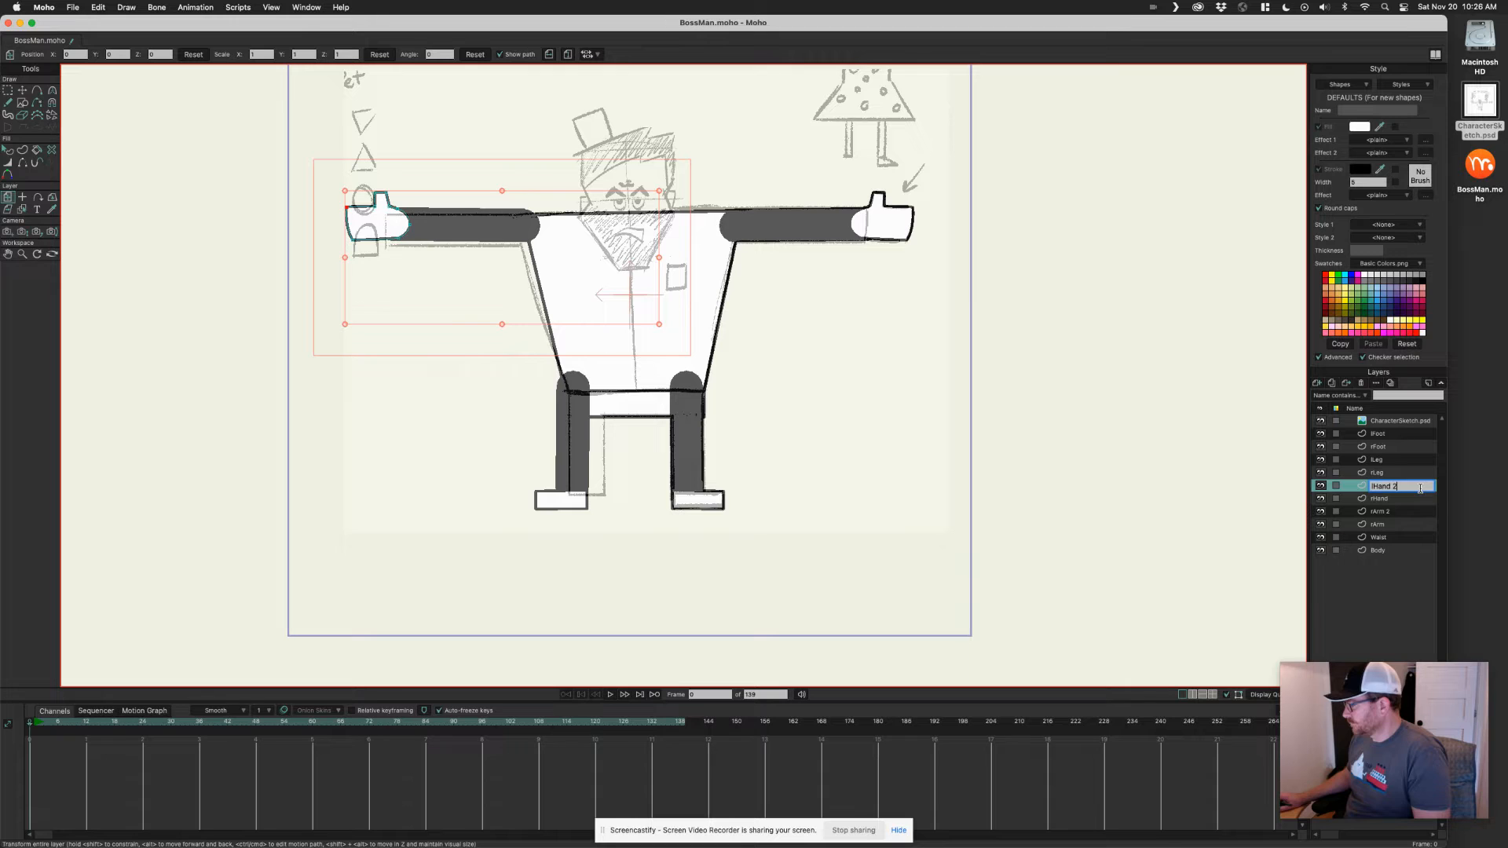
pyautogui.press('BackSpace')
pyautogui.press('BackSpace')
# Rename the rArm 2 layer as lArm.
pyautogui.click(1382, 511)
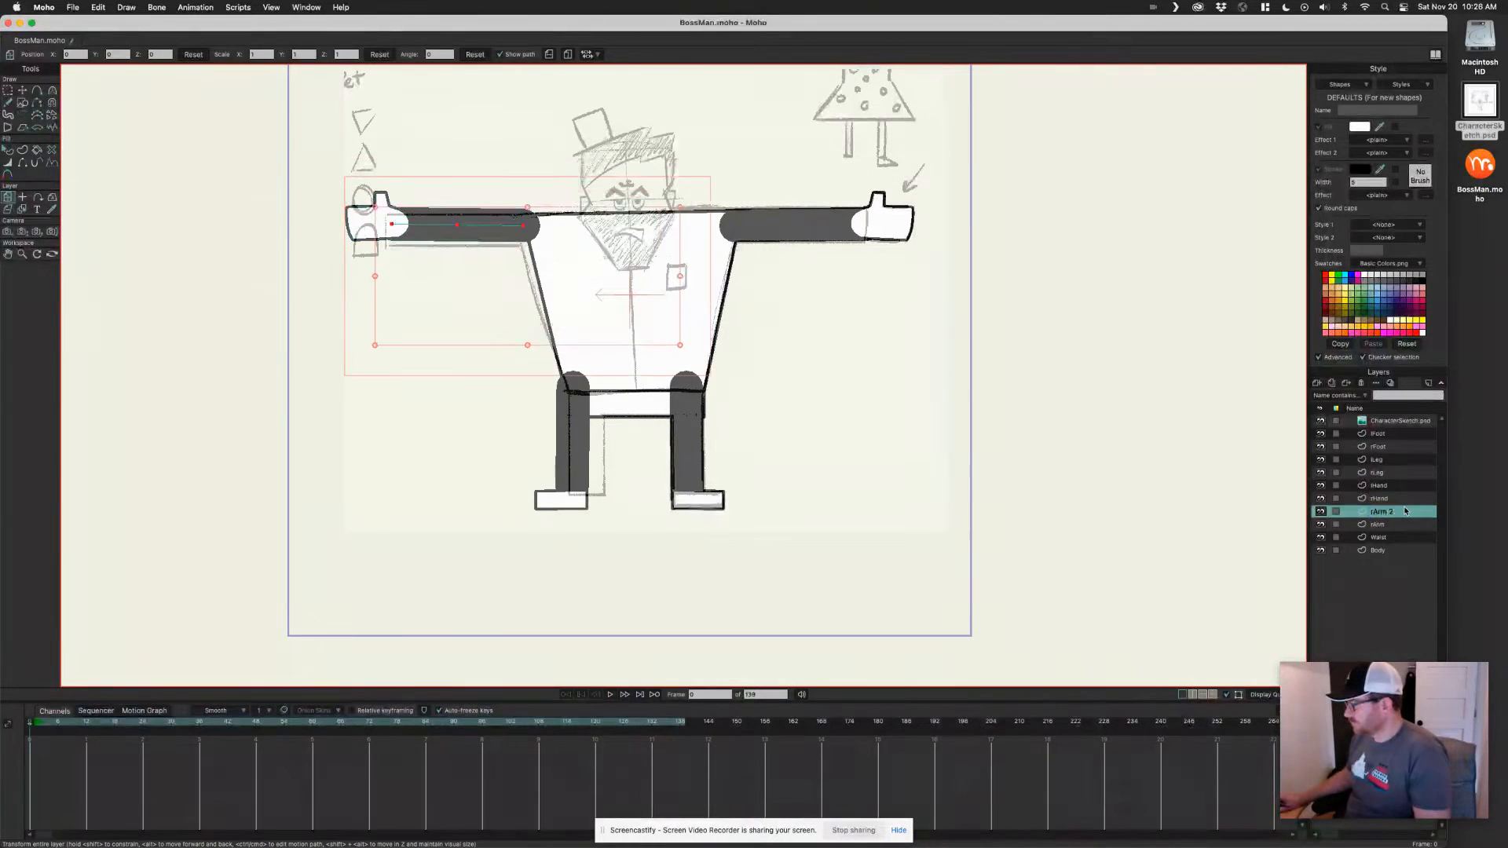
pyautogui.doubleClick(1382, 512)
pyautogui.click(1375, 512)
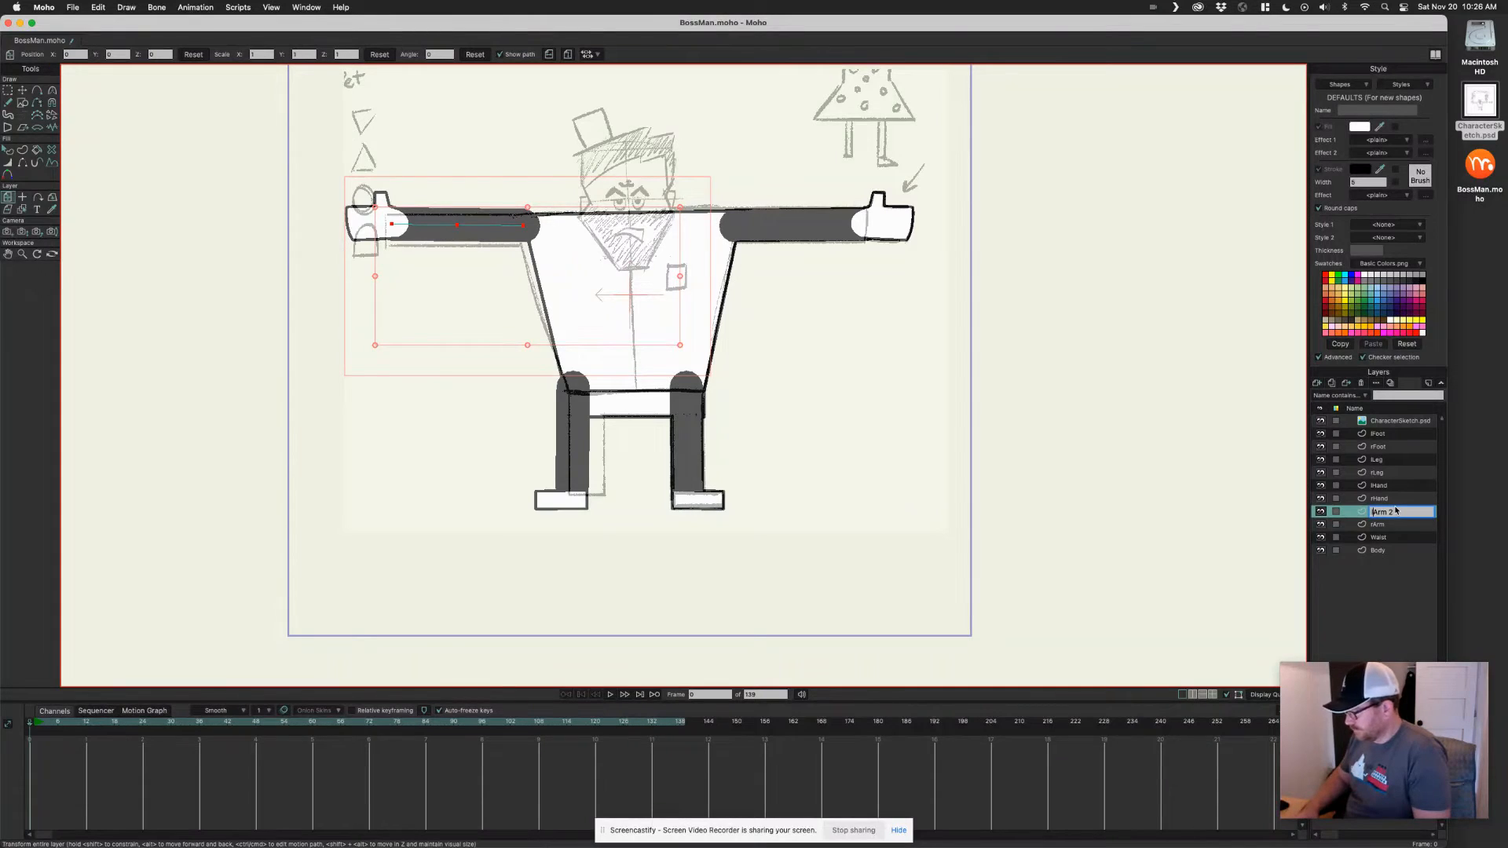
pyautogui.press('Return')
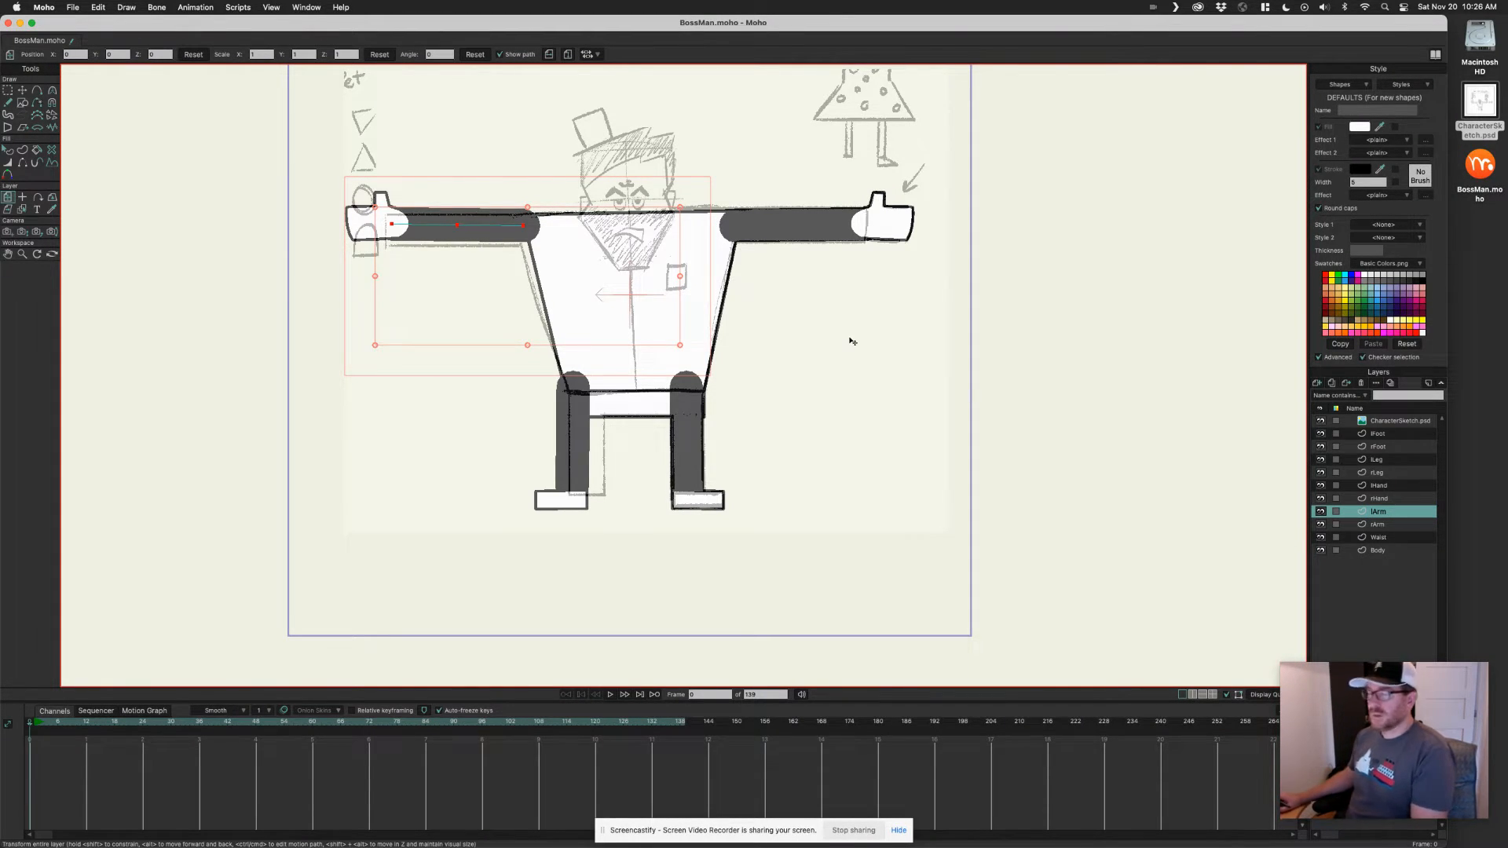
# Colour-tag the rFoot, rLeg, rHand and rArm layers red.
pyautogui.click(1389, 448)
pyautogui.keyDown('super'); pyautogui.click(1394, 473); pyautogui.keyUp('super')
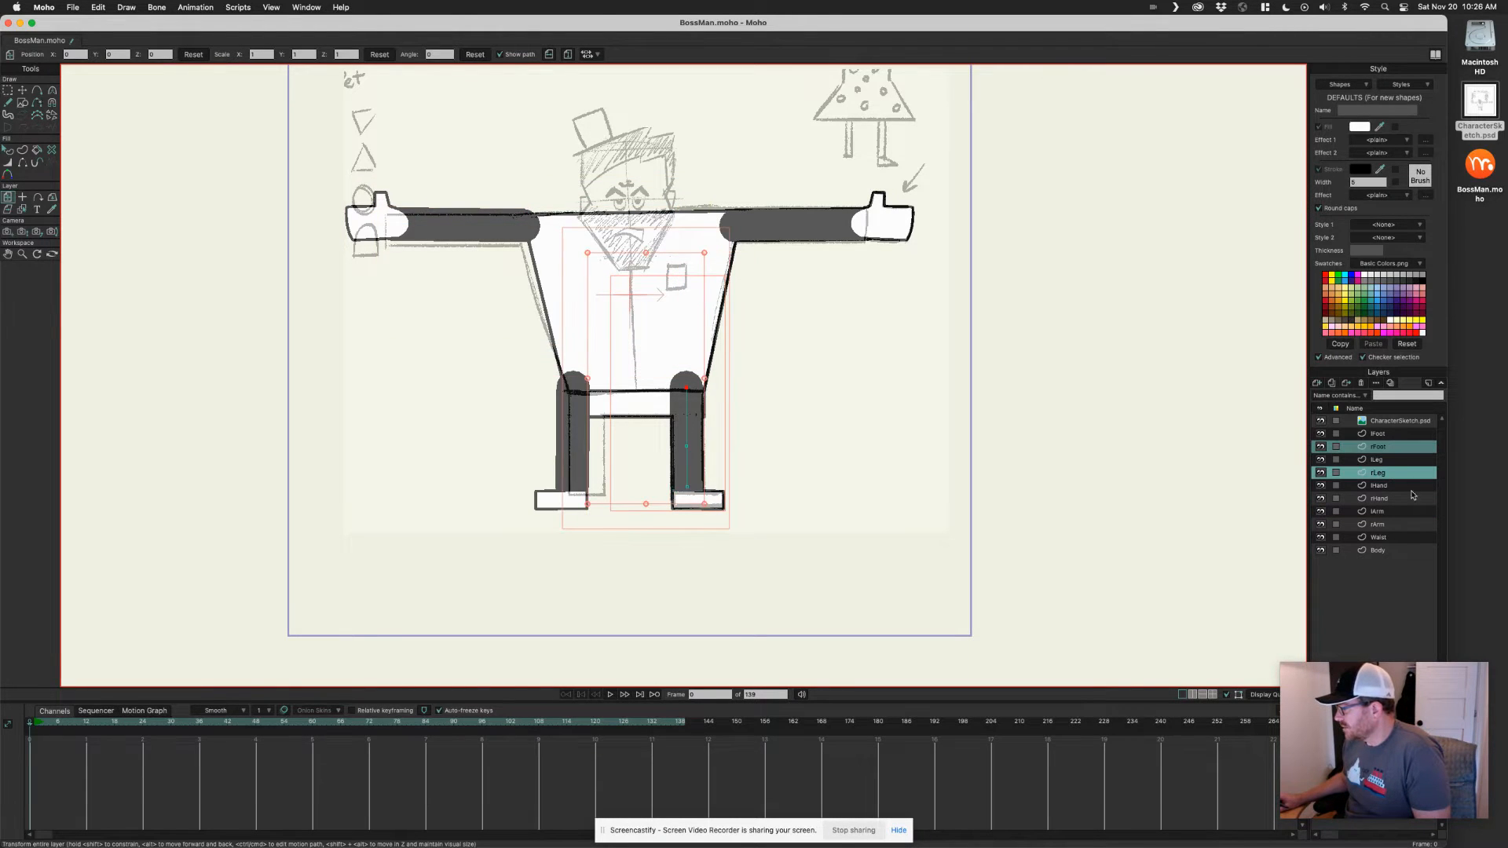
pyautogui.keyDown('super'); pyautogui.click(1399, 499); pyautogui.keyUp('super')
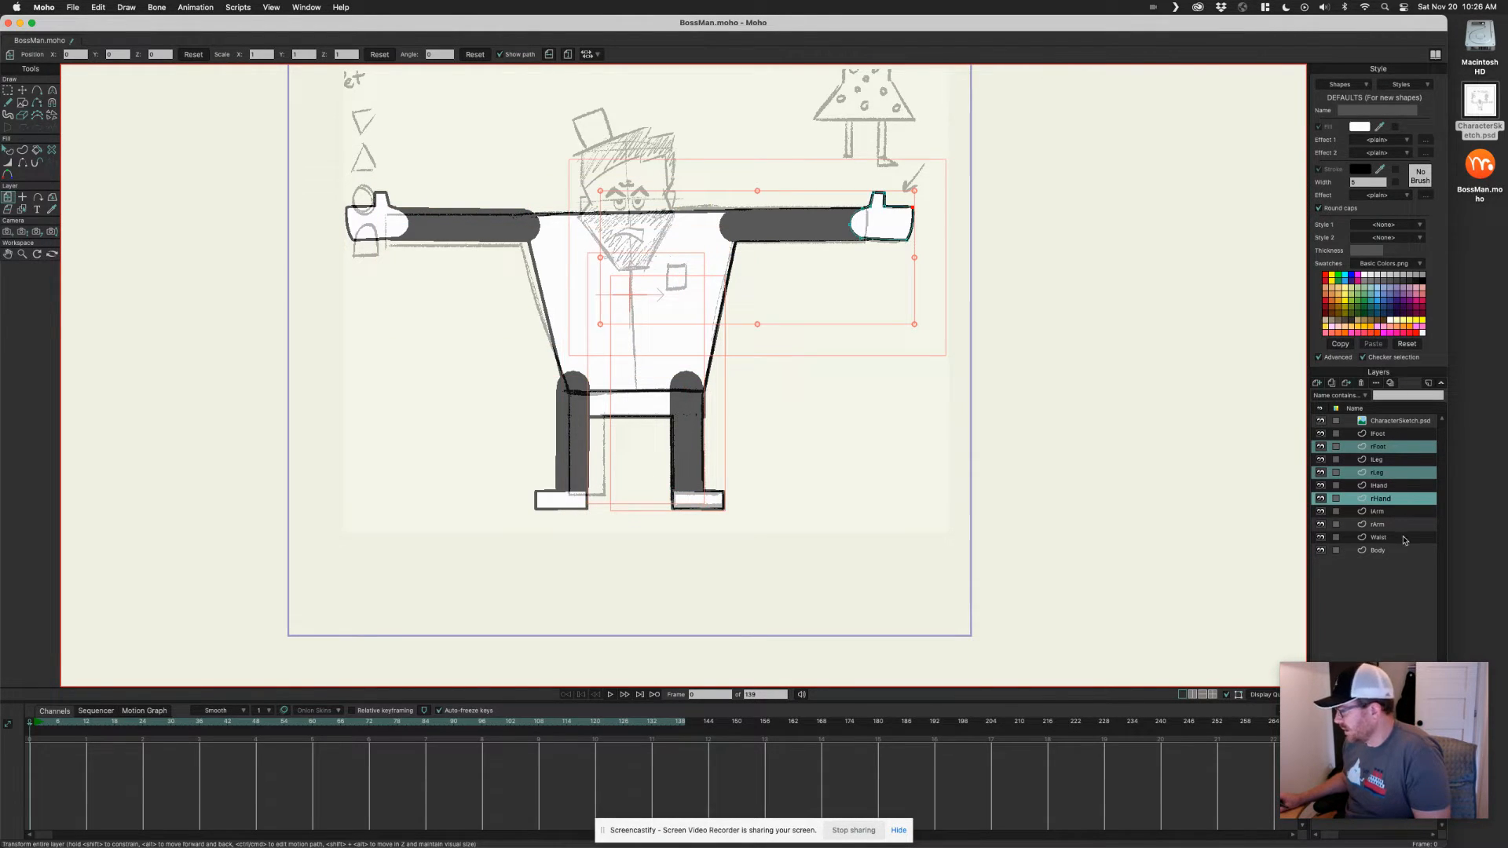
pyautogui.keyDown('super'); pyautogui.click(1393, 525); pyautogui.keyUp('super')
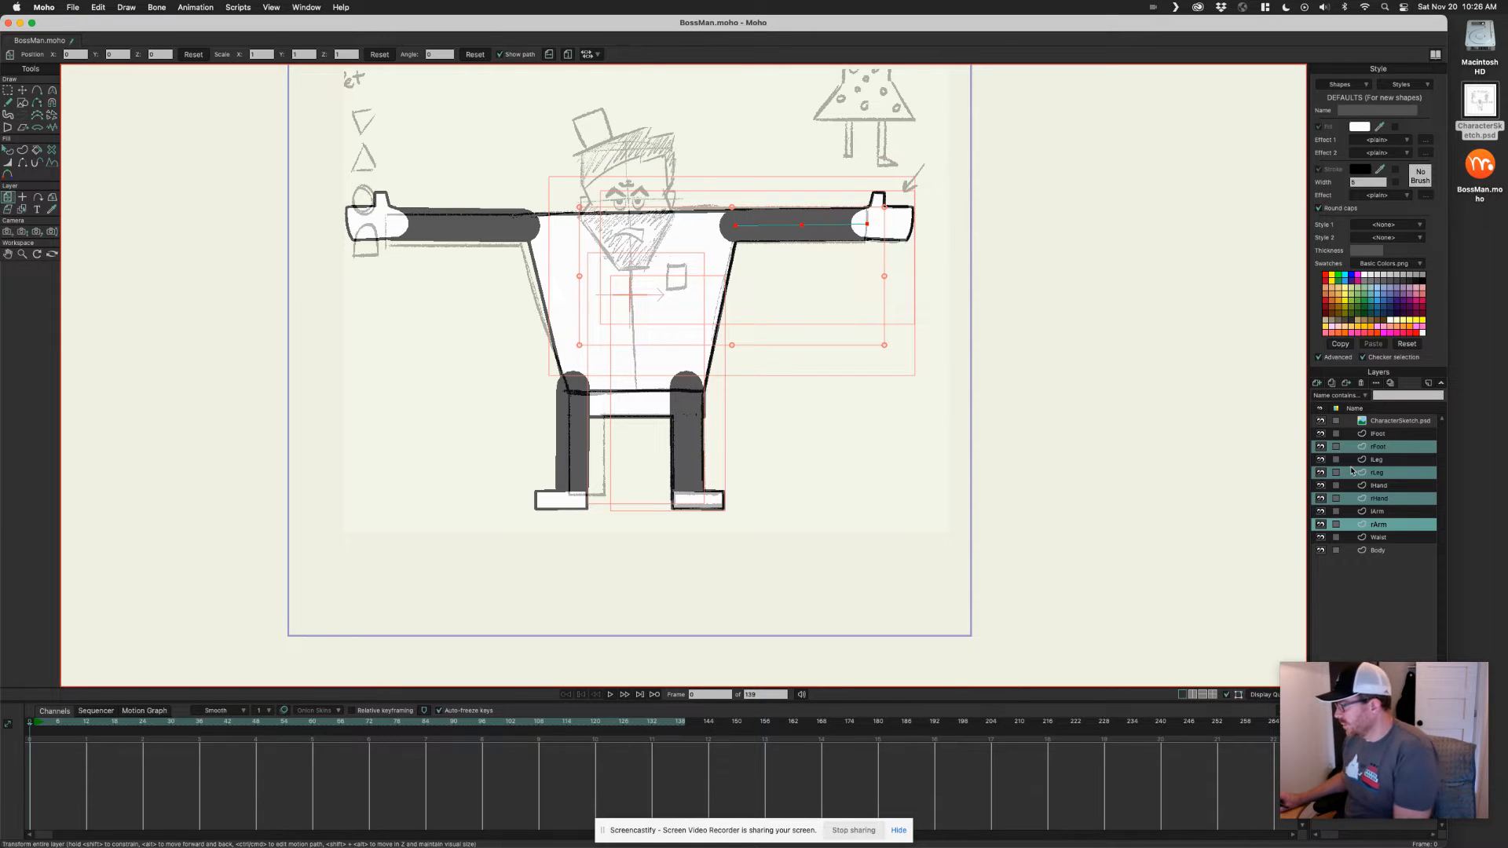
pyautogui.click(1336, 447)
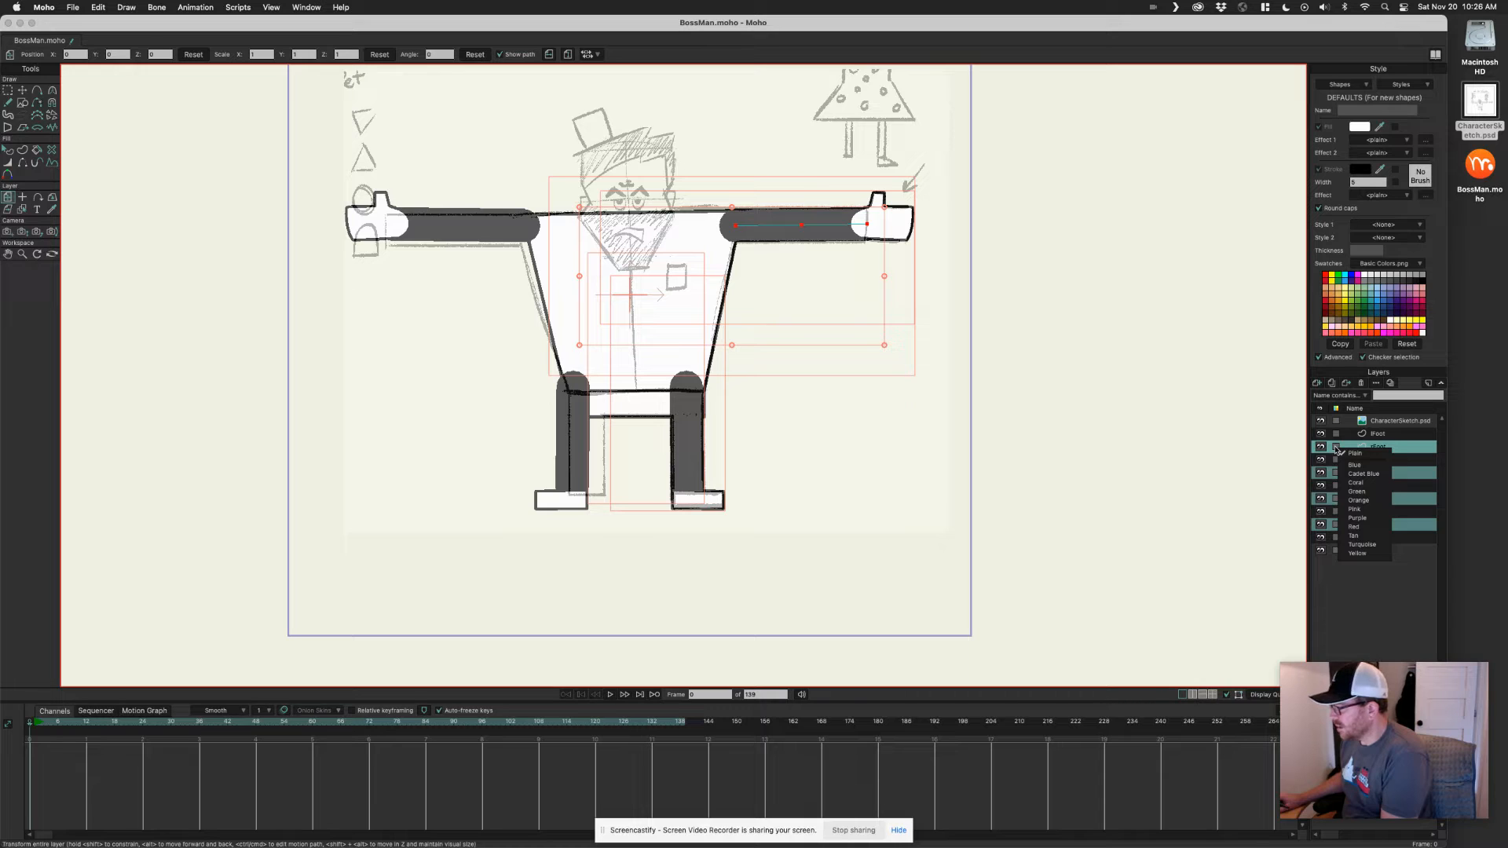
pyautogui.click(1375, 529)
# Colour-tag the lFoot, lLeg, lHand and lArm layers yellow.
pyautogui.click(1391, 464)
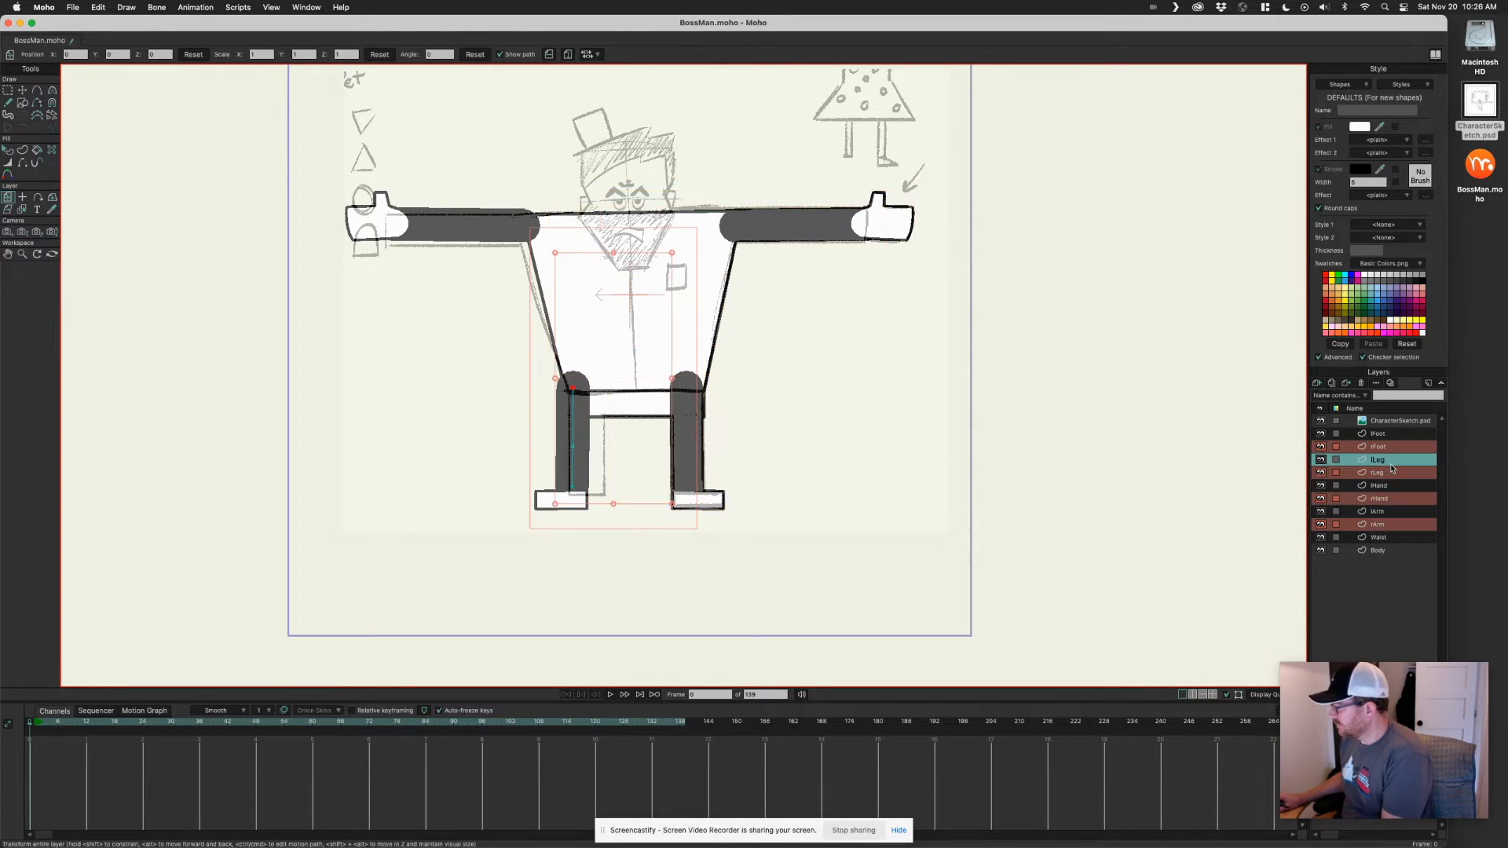
pyautogui.keyDown('super'); pyautogui.click(1389, 485); pyautogui.keyUp('super')
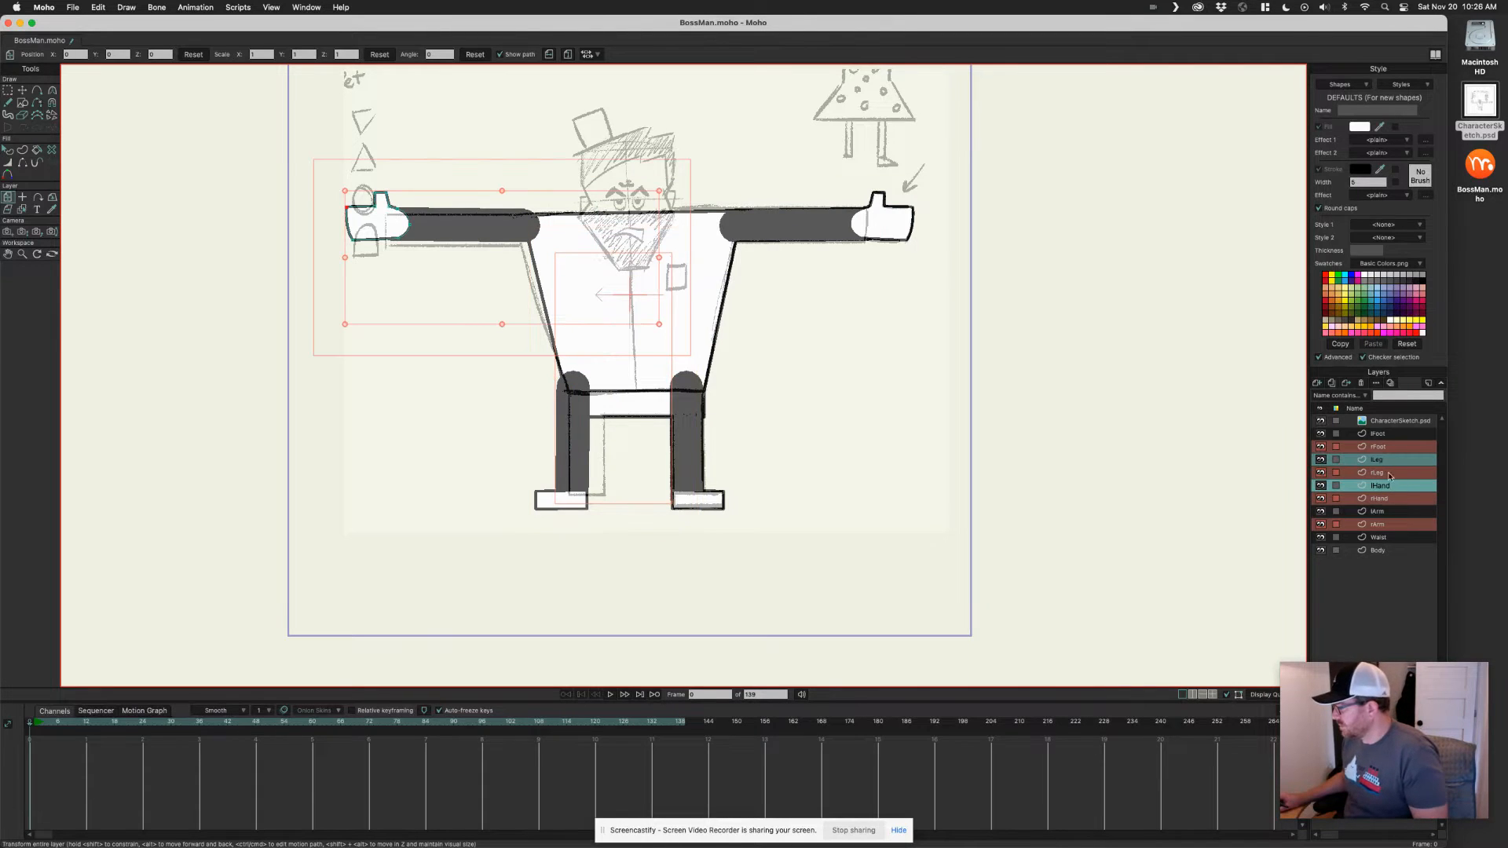
pyautogui.keyDown('super'); pyautogui.click(1387, 434); pyautogui.keyUp('super')
pyautogui.keyDown('super'); pyautogui.click(1386, 511); pyautogui.keyUp('super')
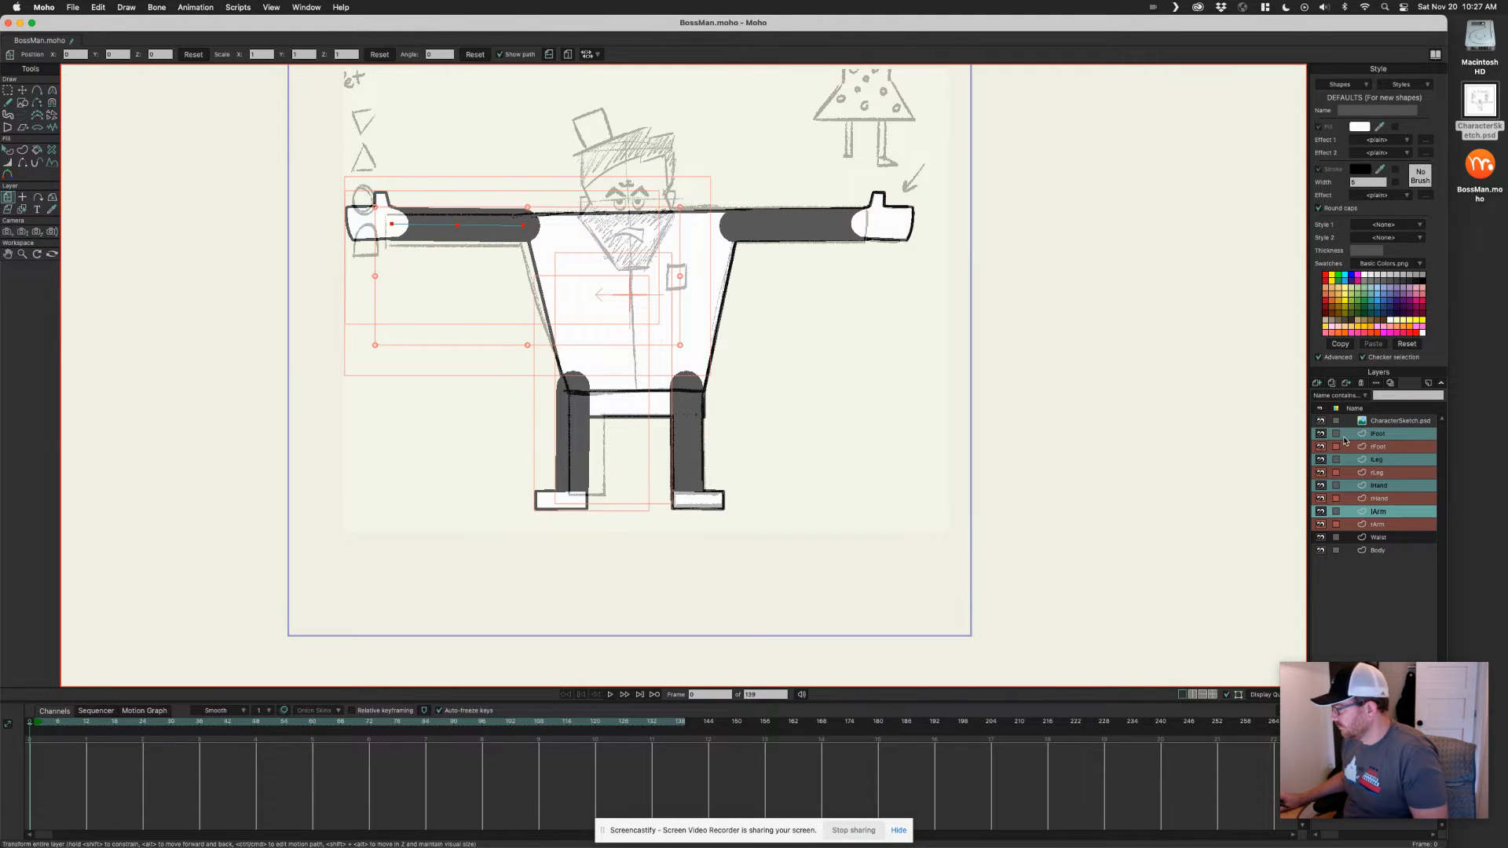
pyautogui.click(1337, 434)
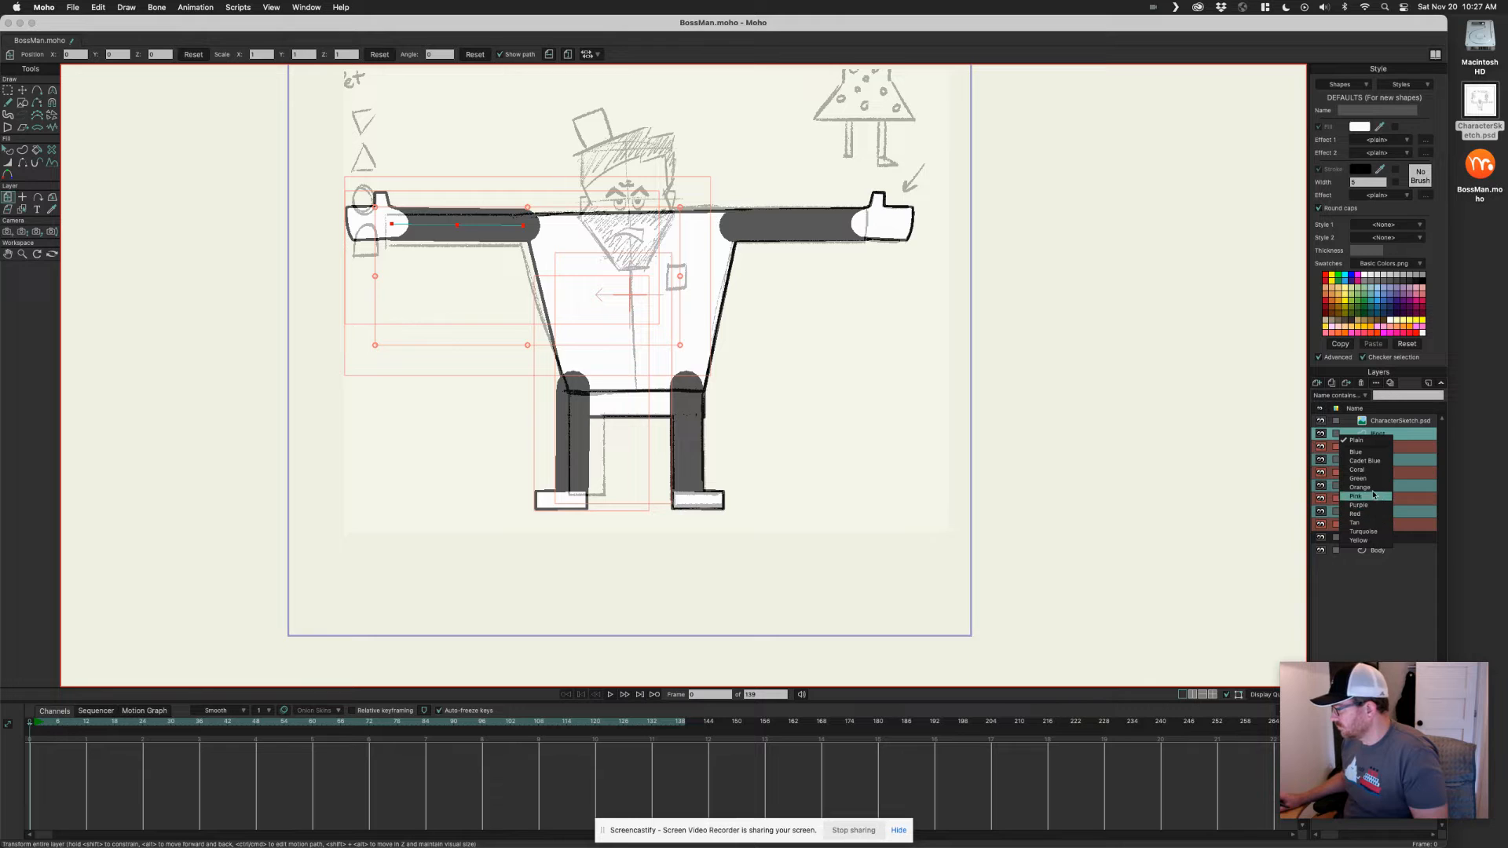
pyautogui.click(1380, 541)
# Reorder the yellow left-limb layers so they sit together directly above the red right-limb layers.
pyautogui.moveTo(1382, 457); pyautogui.dragTo(1382, 447)
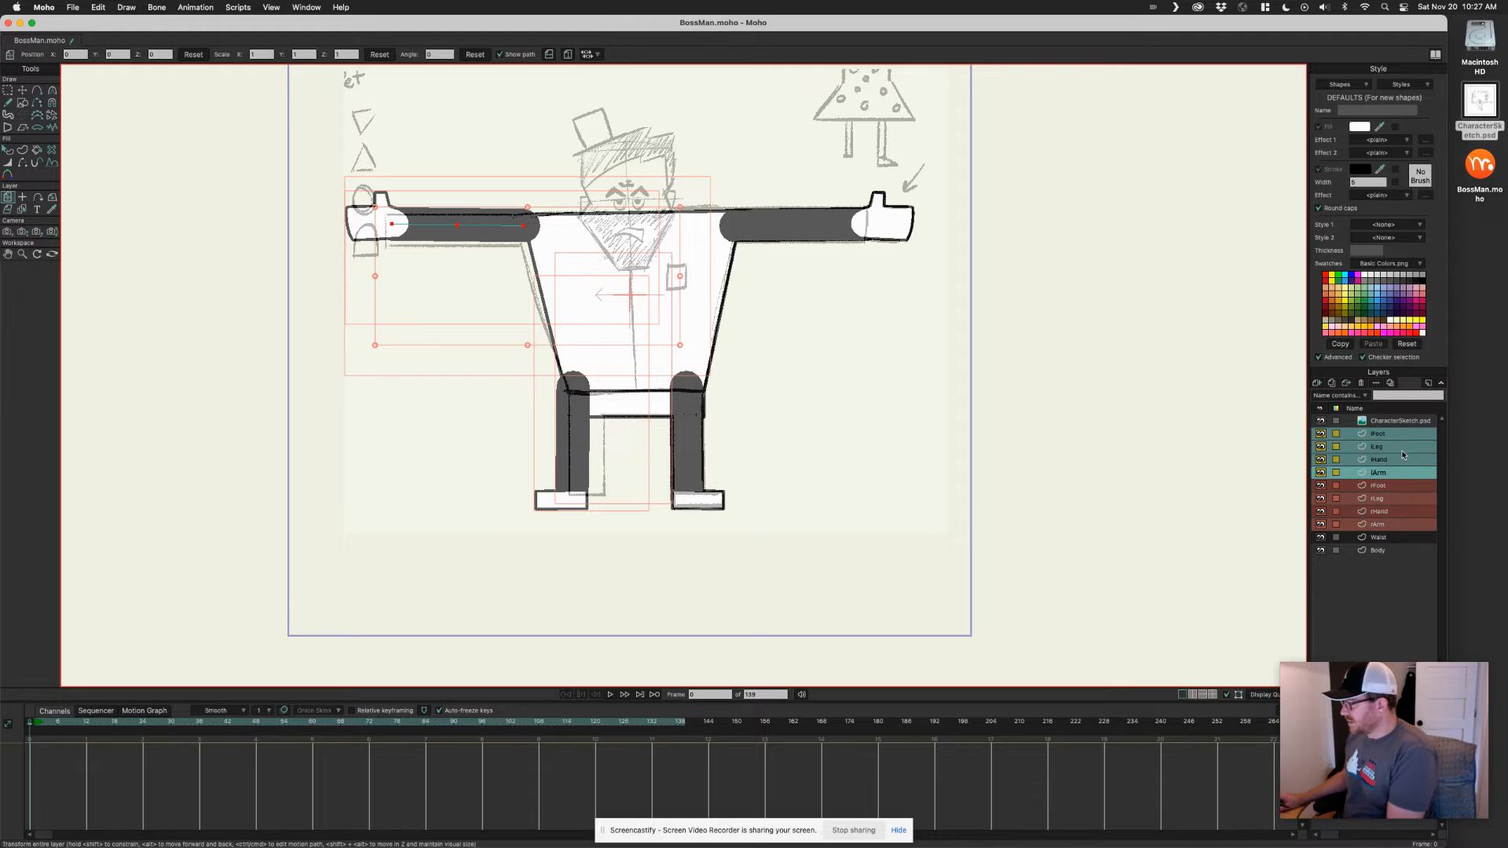
pyautogui.click(1386, 498)
pyautogui.click(1388, 512)
pyautogui.click(1388, 525)
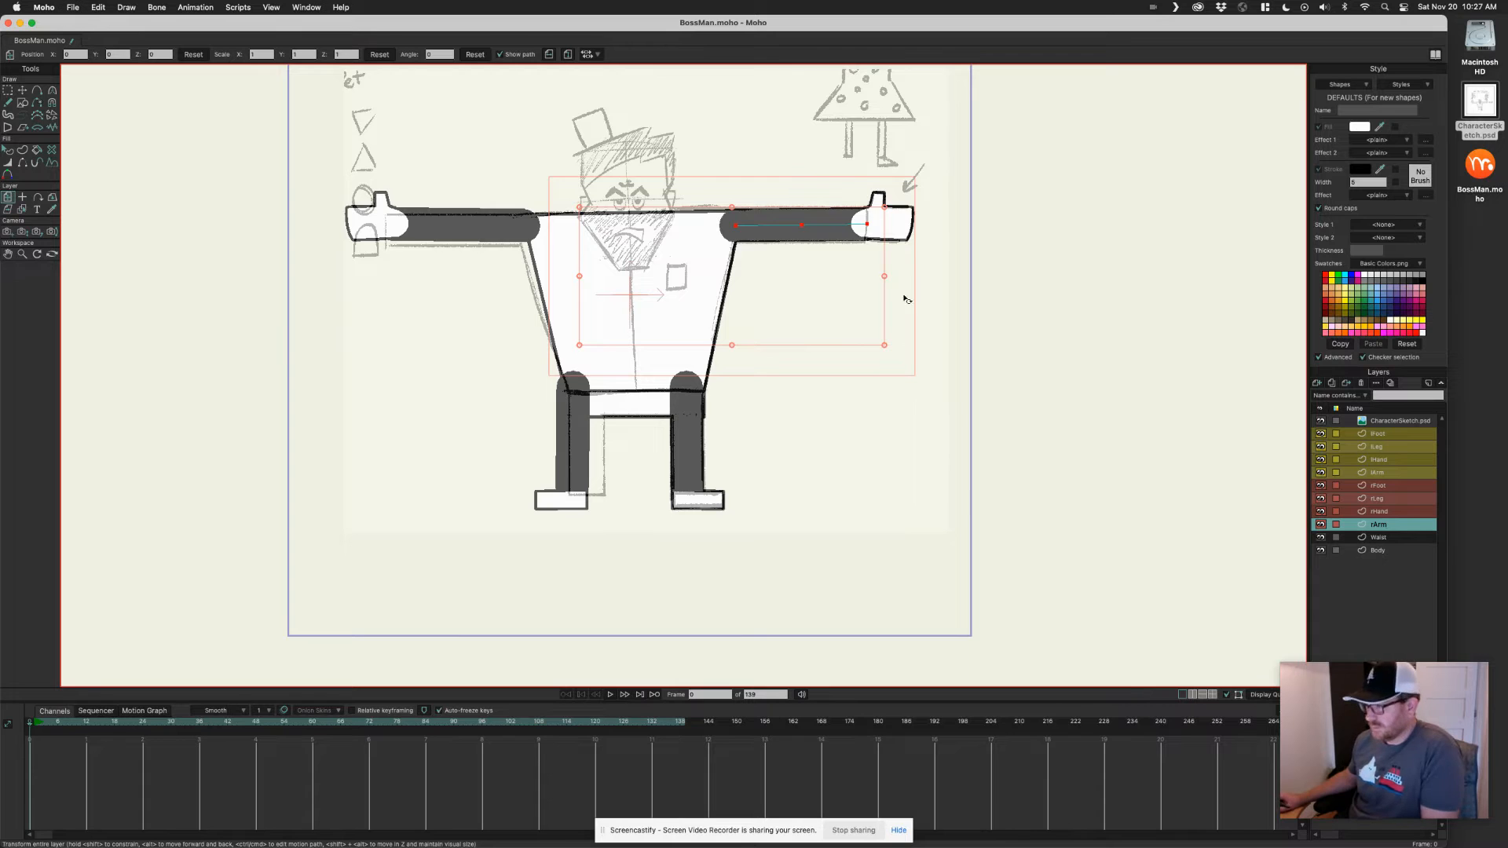
# Add a new vector layer above the CharacterSketch.psd layer and name it Head.
pyautogui.scroll(3, 666, 292)
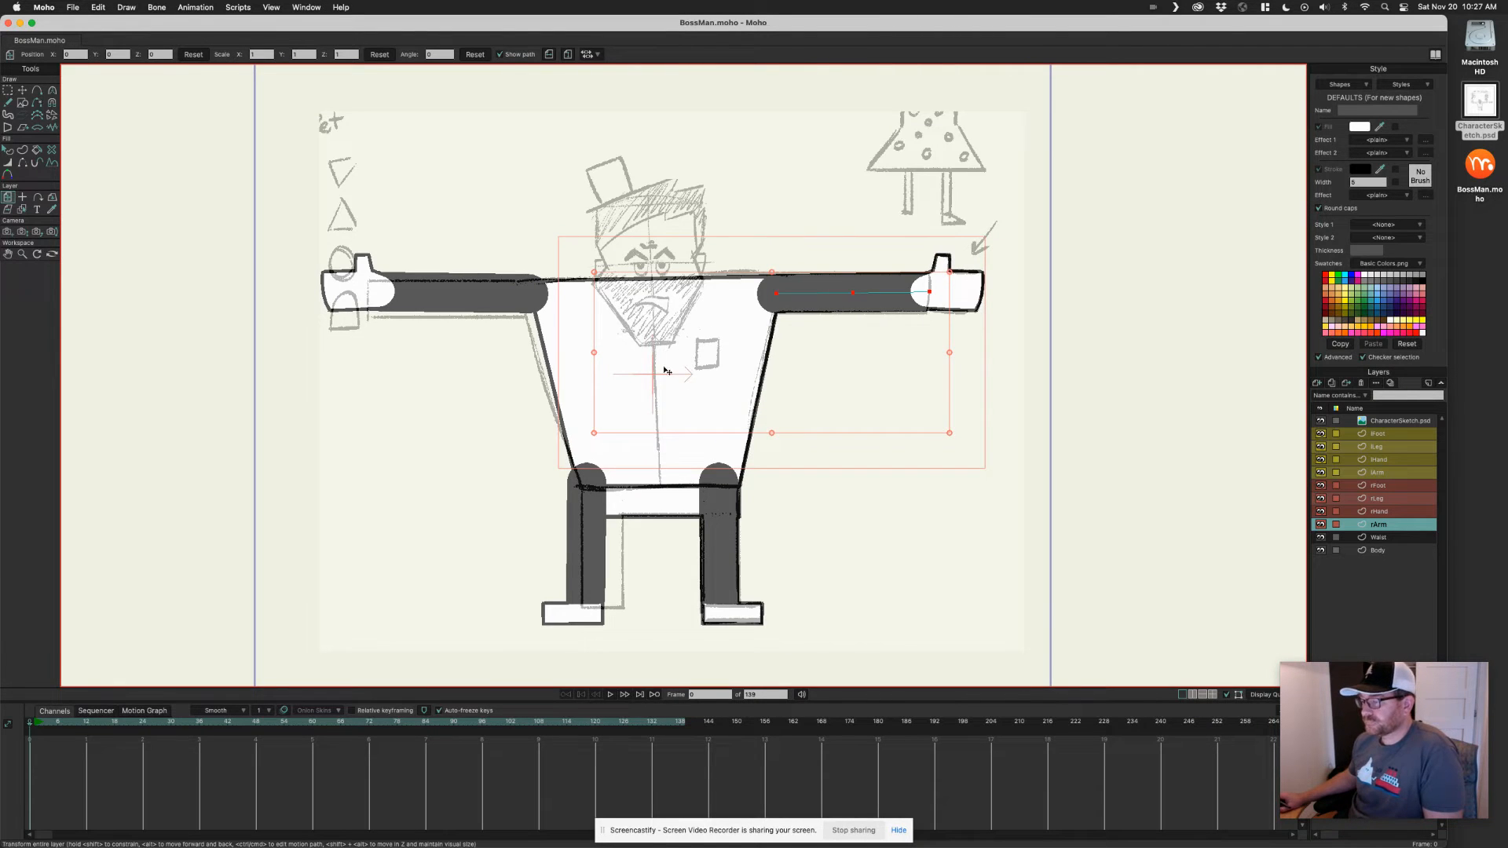
pyautogui.scroll(4, 664, 370)
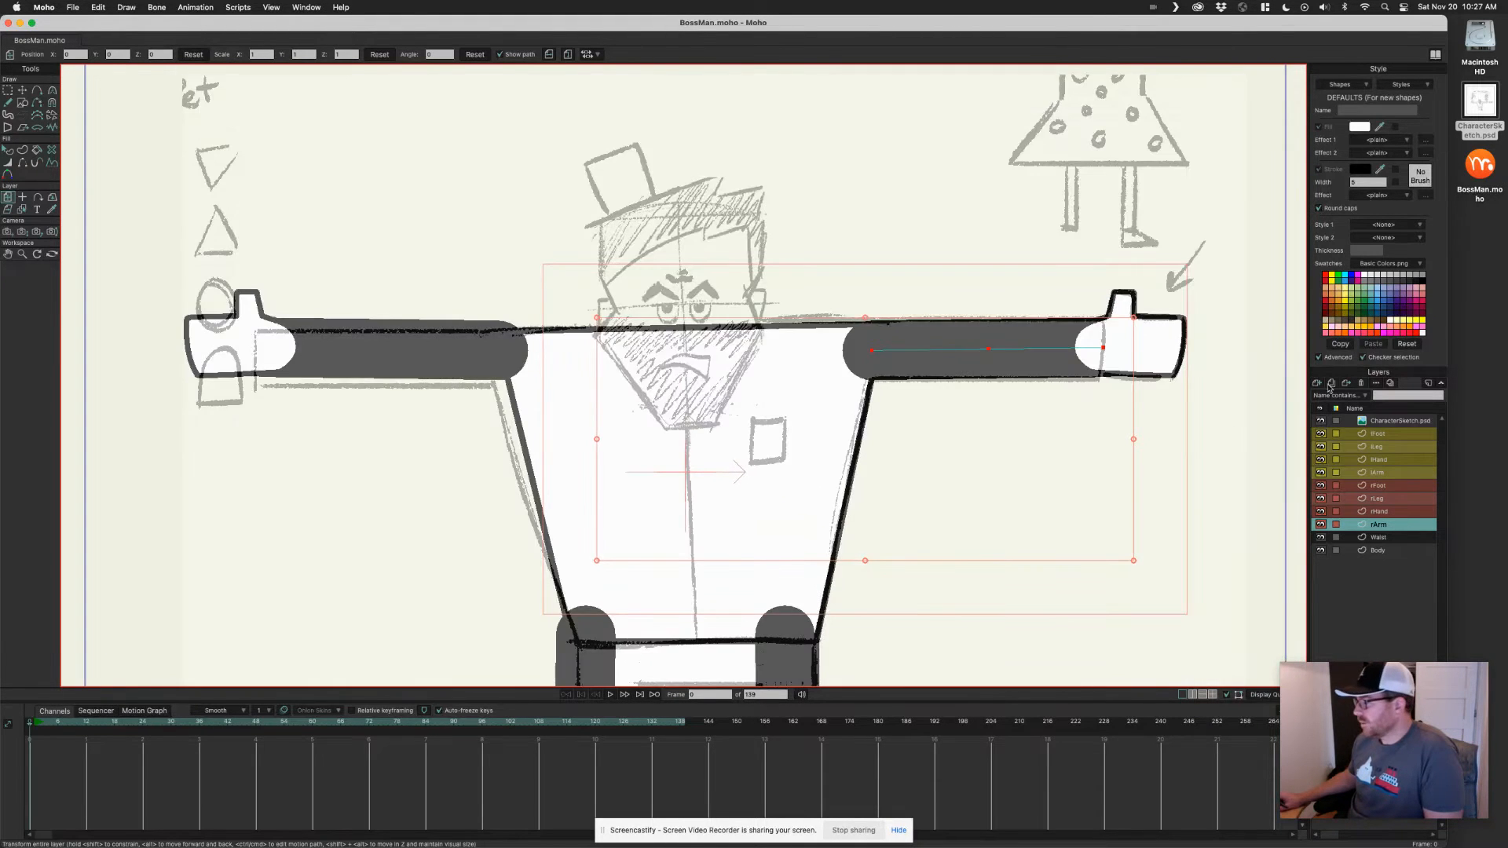
pyautogui.click(1380, 434)
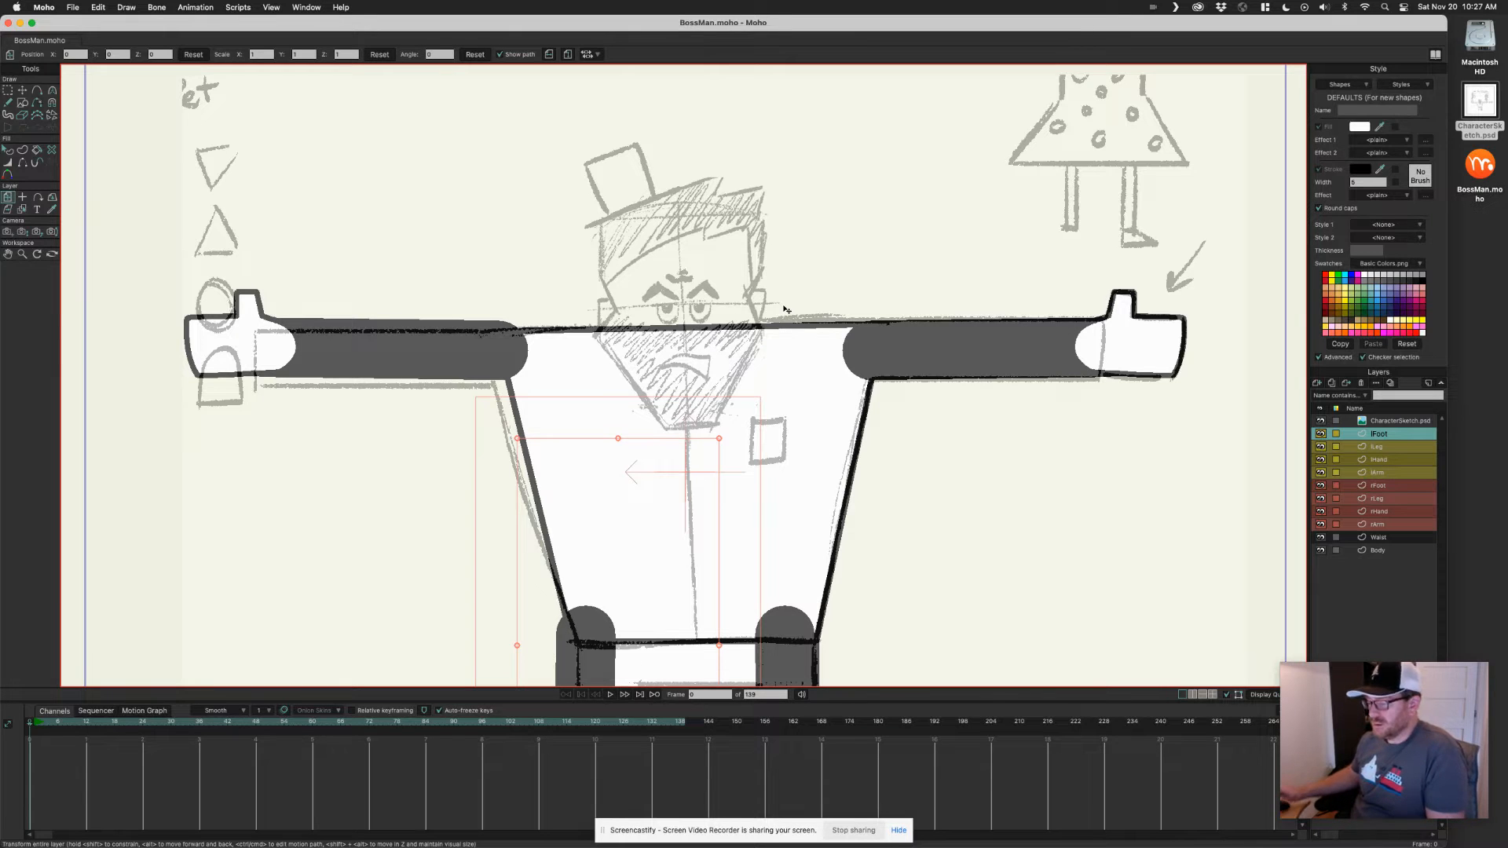
pyautogui.click(1387, 422)
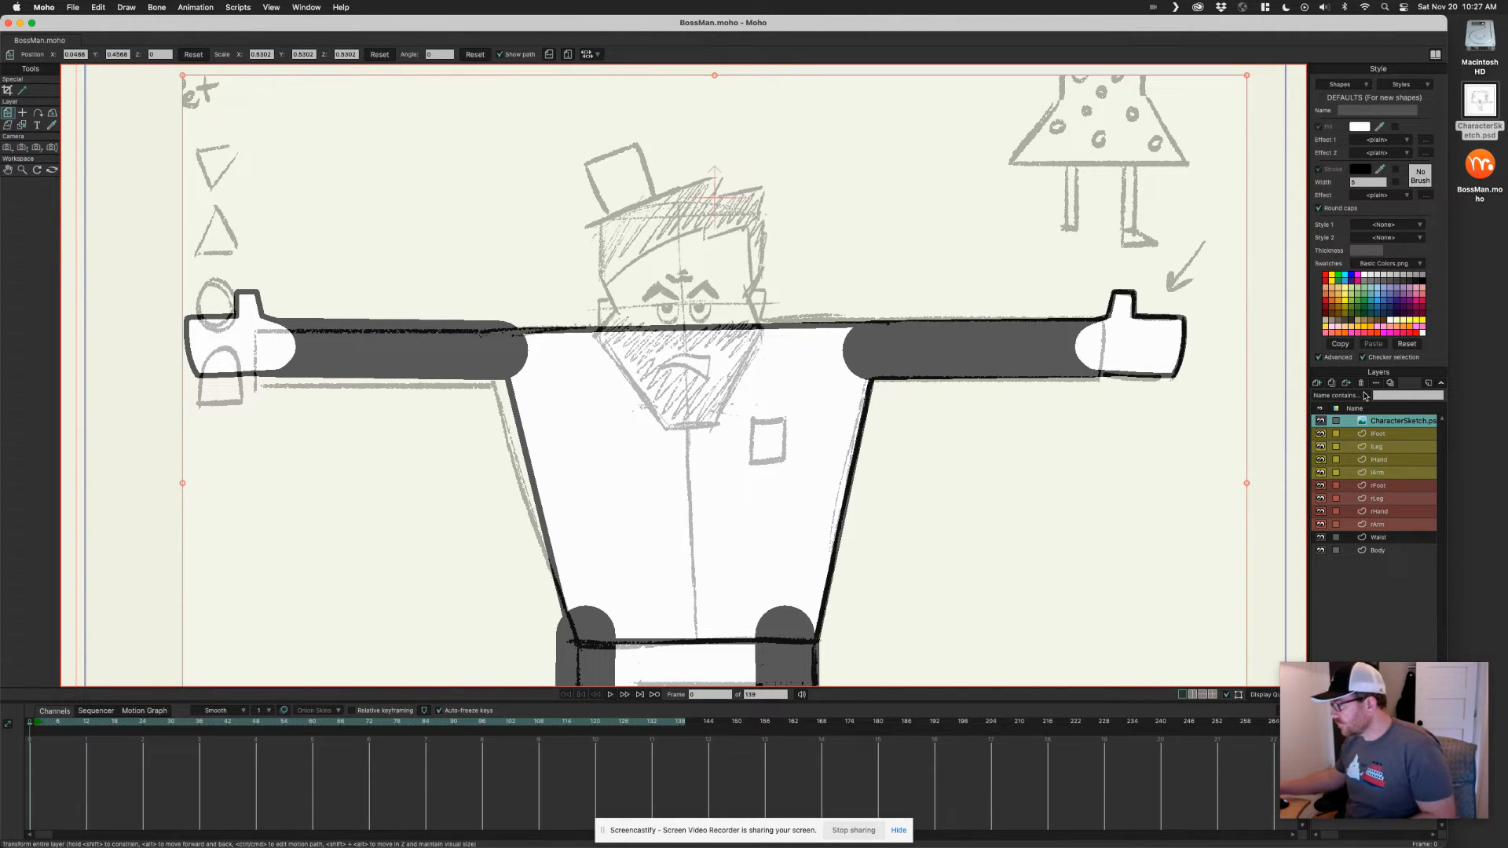
pyautogui.click(1317, 383)
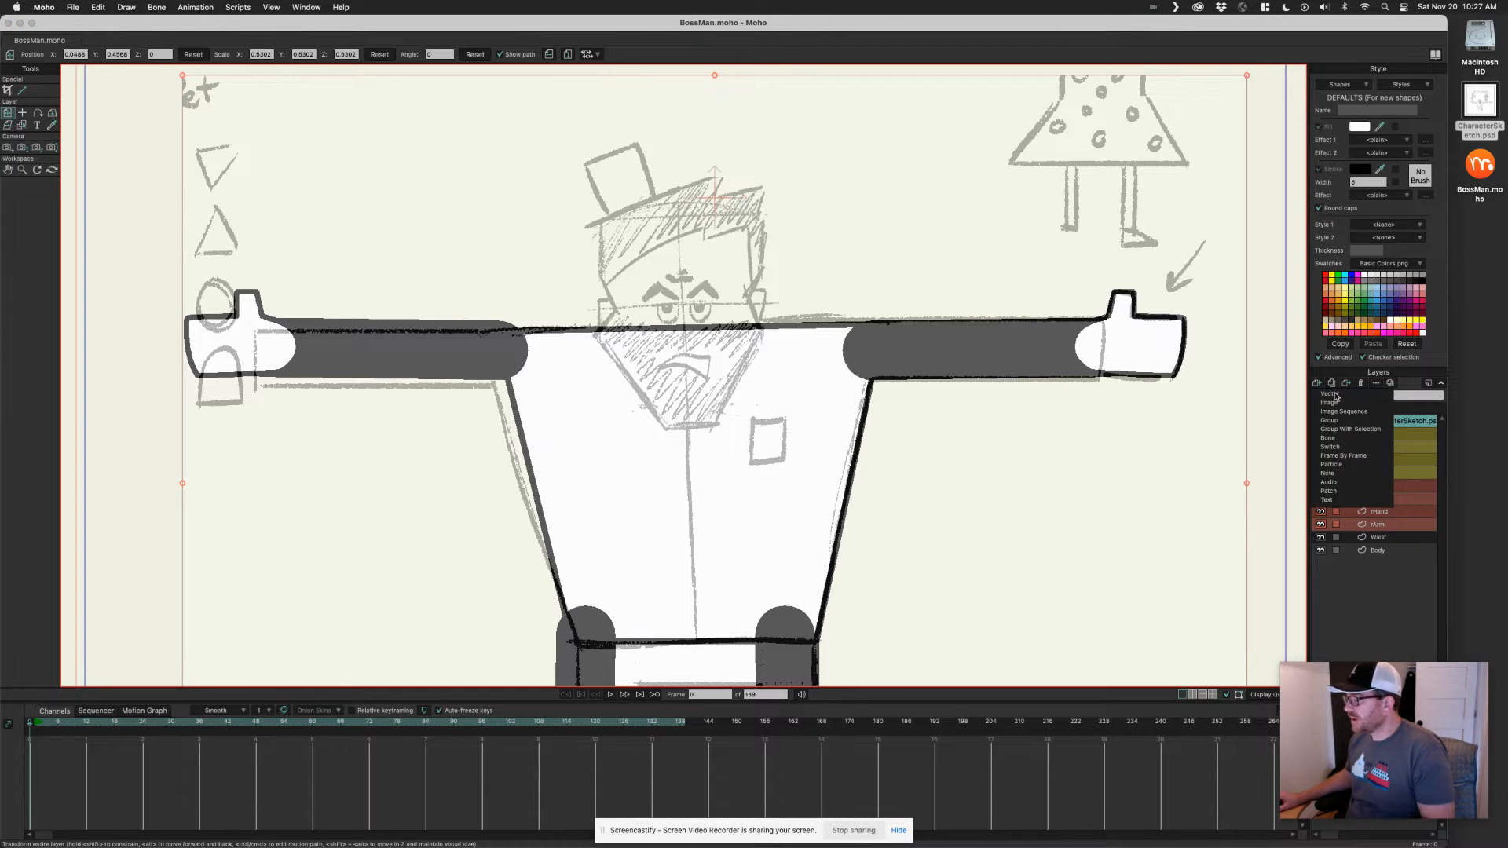
pyautogui.click(1336, 395)
pyautogui.write('H')
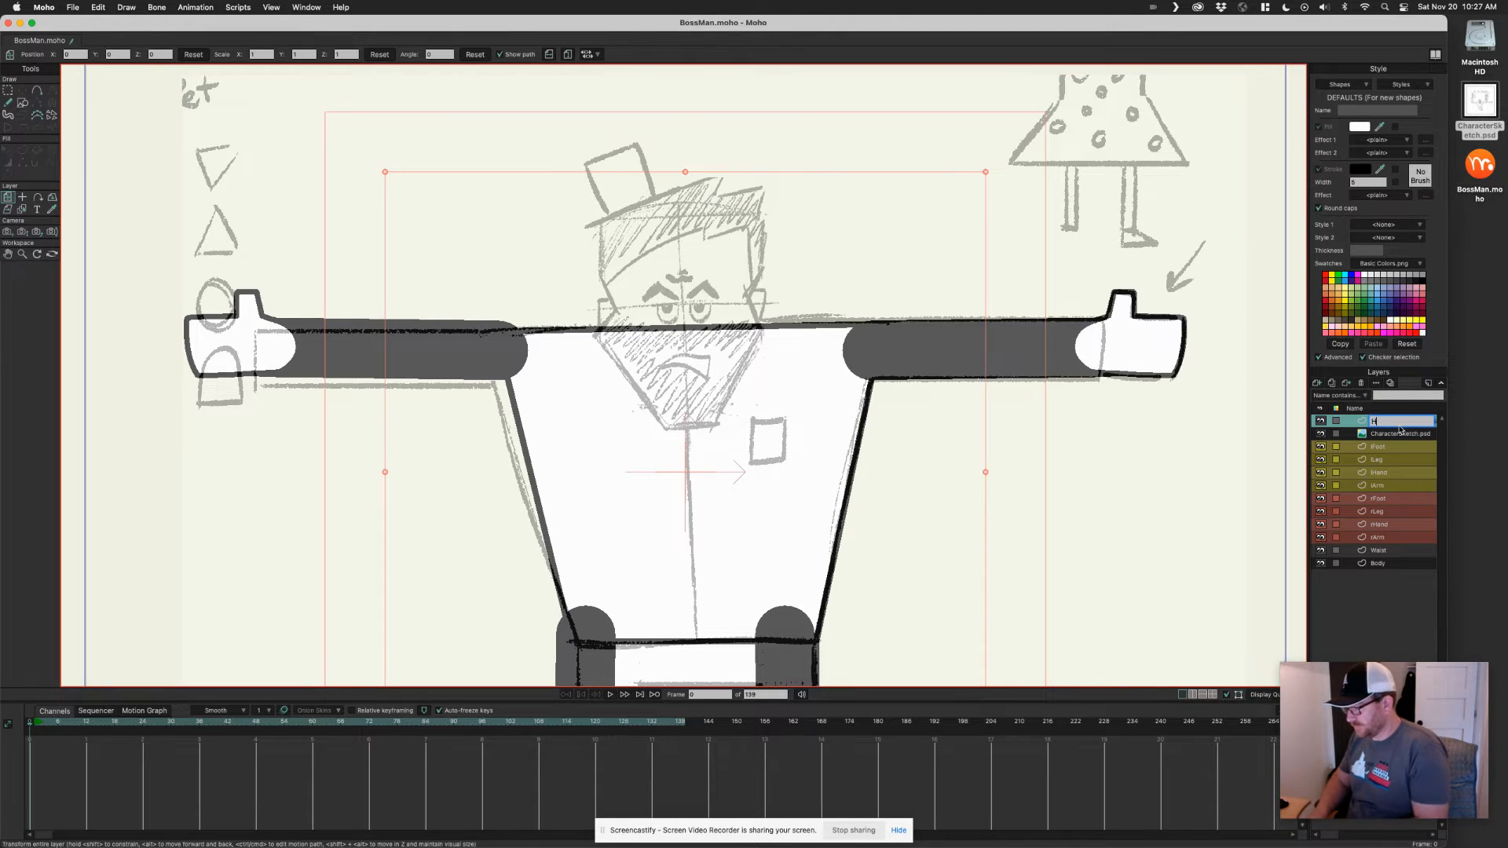
pyautogui.write('ead')
pyautogui.press('Return')
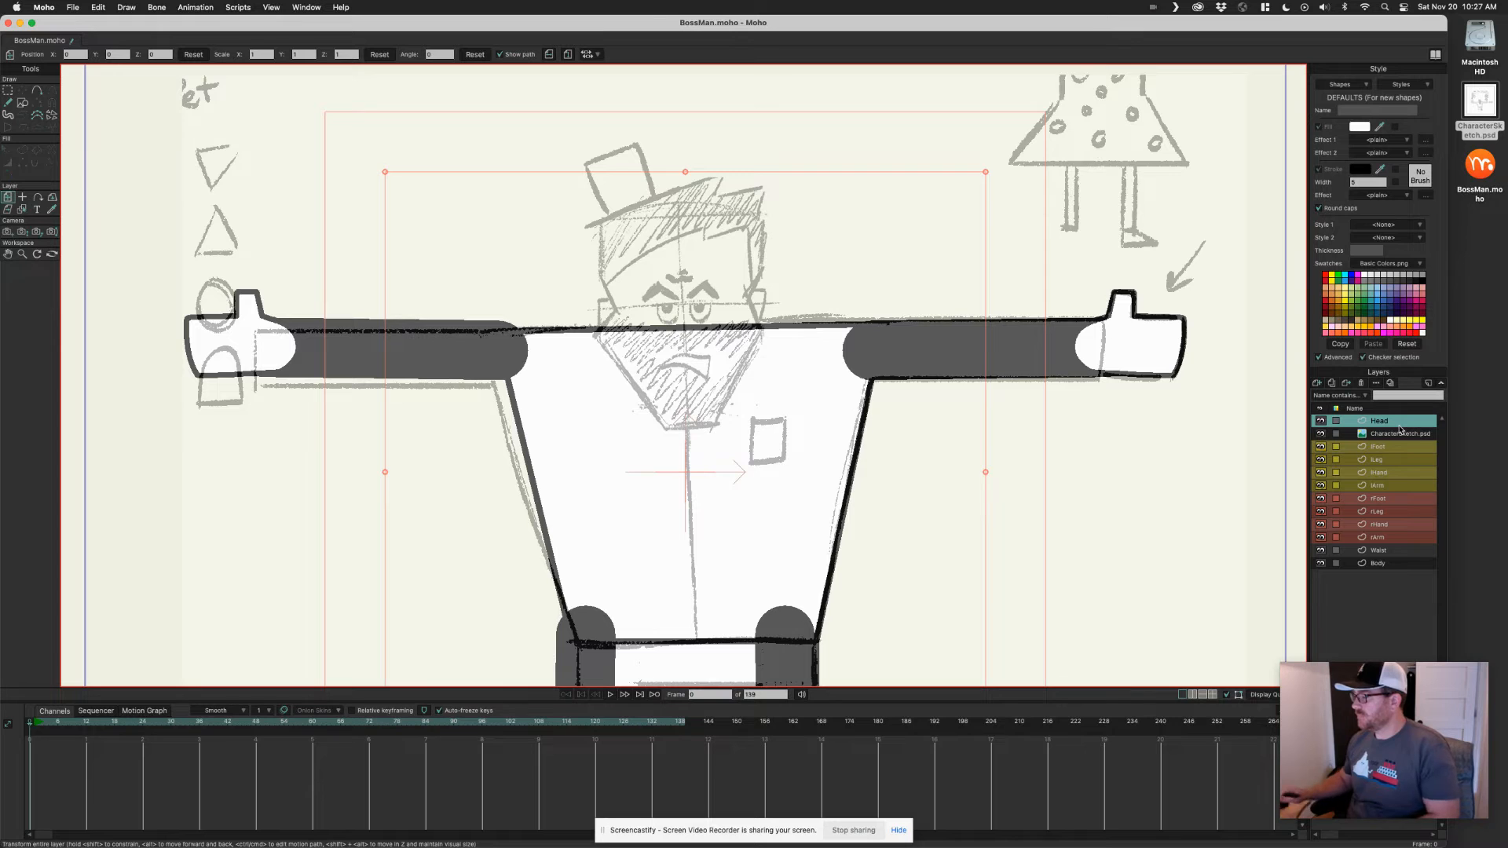
# Hide all limb, waist and body layers, and place the Head layer directly below CharacterSketch.psd.
pyautogui.scroll(4, 675, 272)
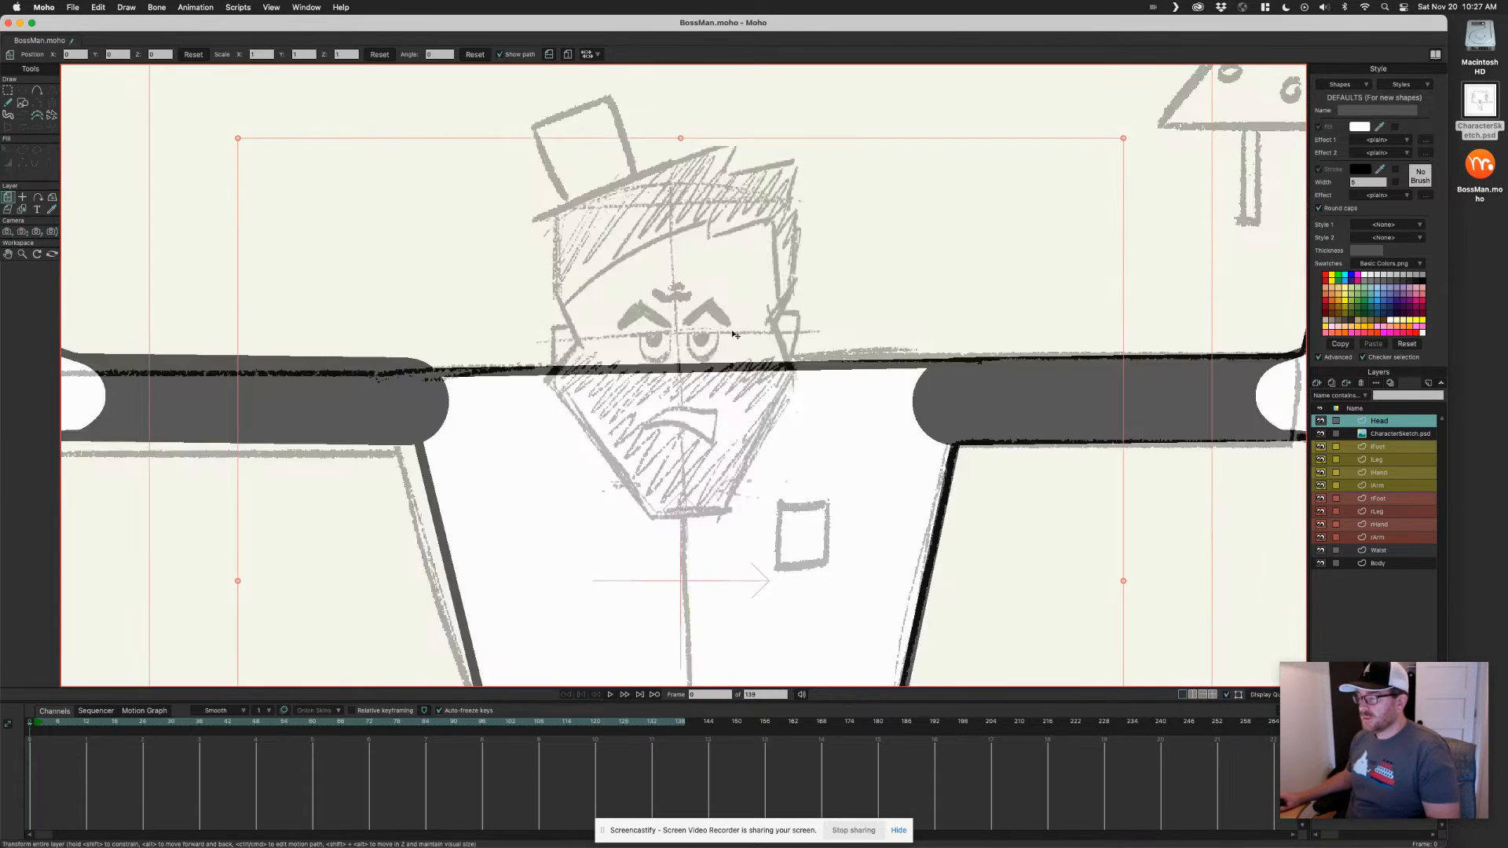
pyautogui.moveTo(1320, 446); pyautogui.dragTo(1323, 564)
pyautogui.scroll(1, 884, 388)
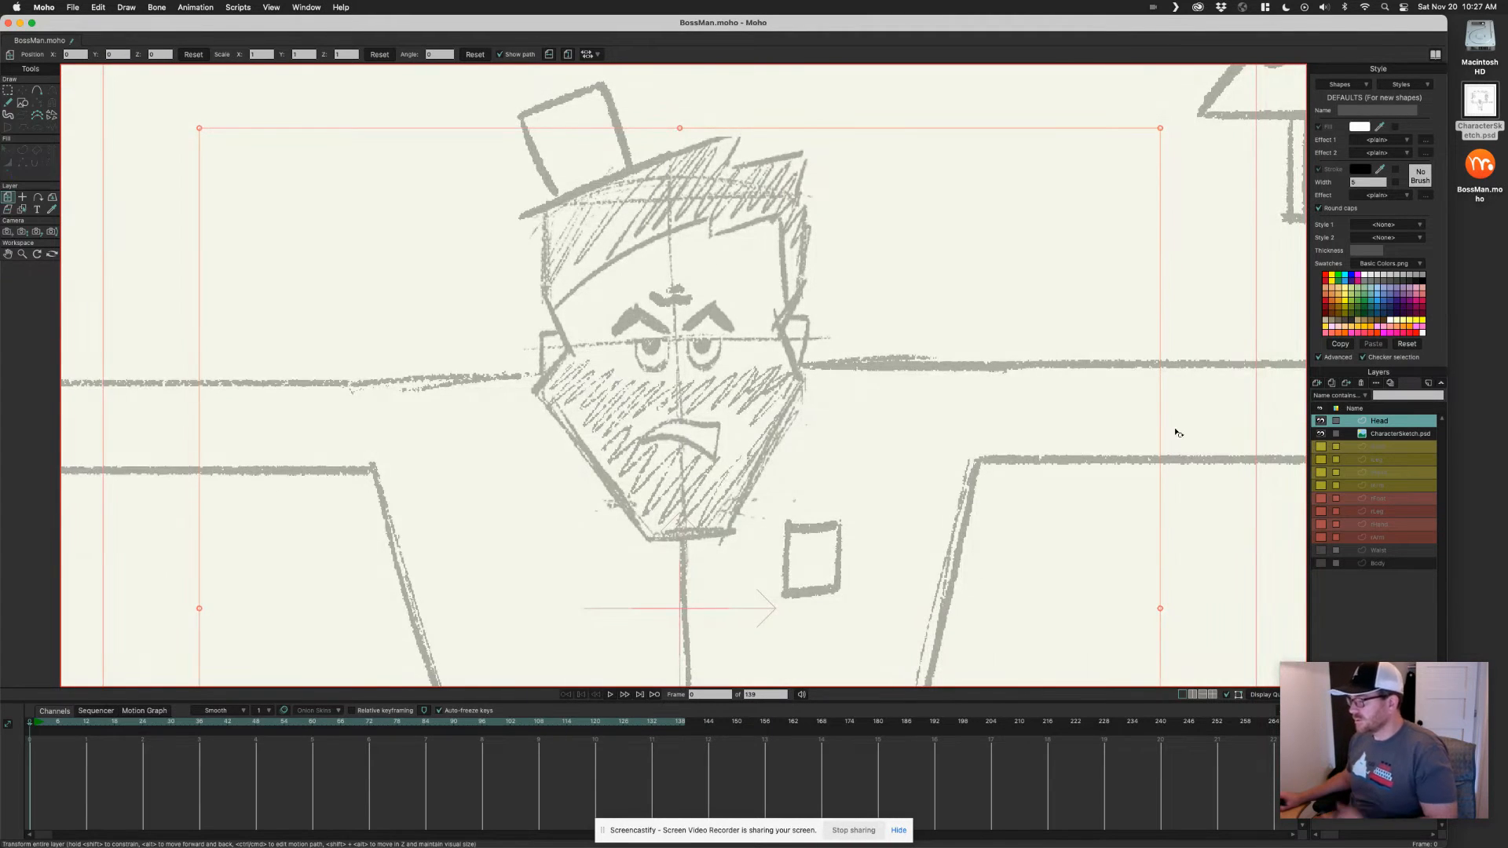
pyautogui.moveTo(1389, 422); pyautogui.dragTo(1394, 440)
pyautogui.scroll(2, 681, 392)
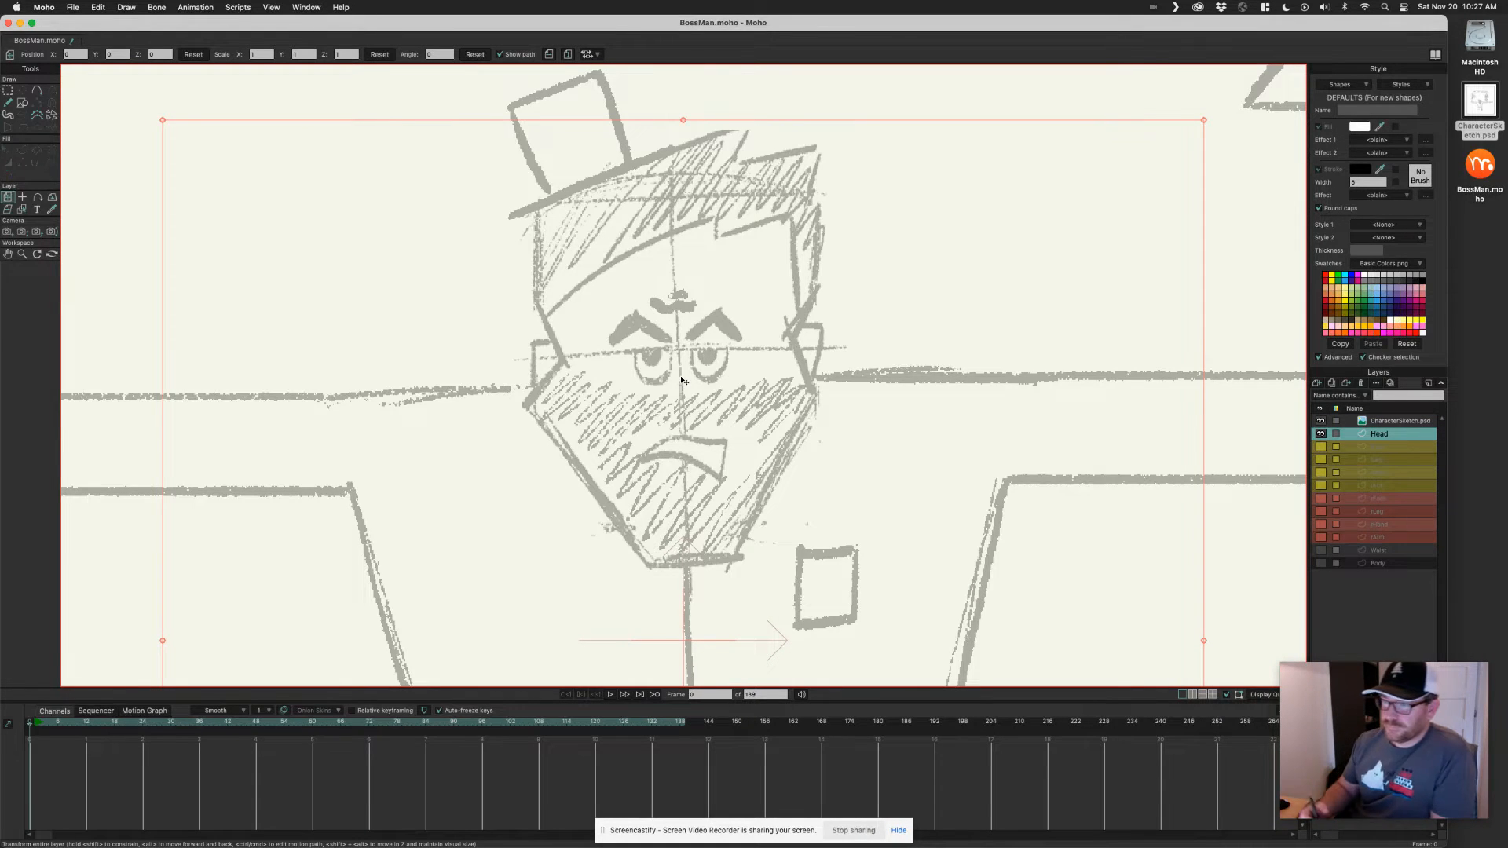
# Trace the sketched head outline with straight Add Point segments around the face, jaw and hair spike back to the starting point.
pyautogui.press('a')
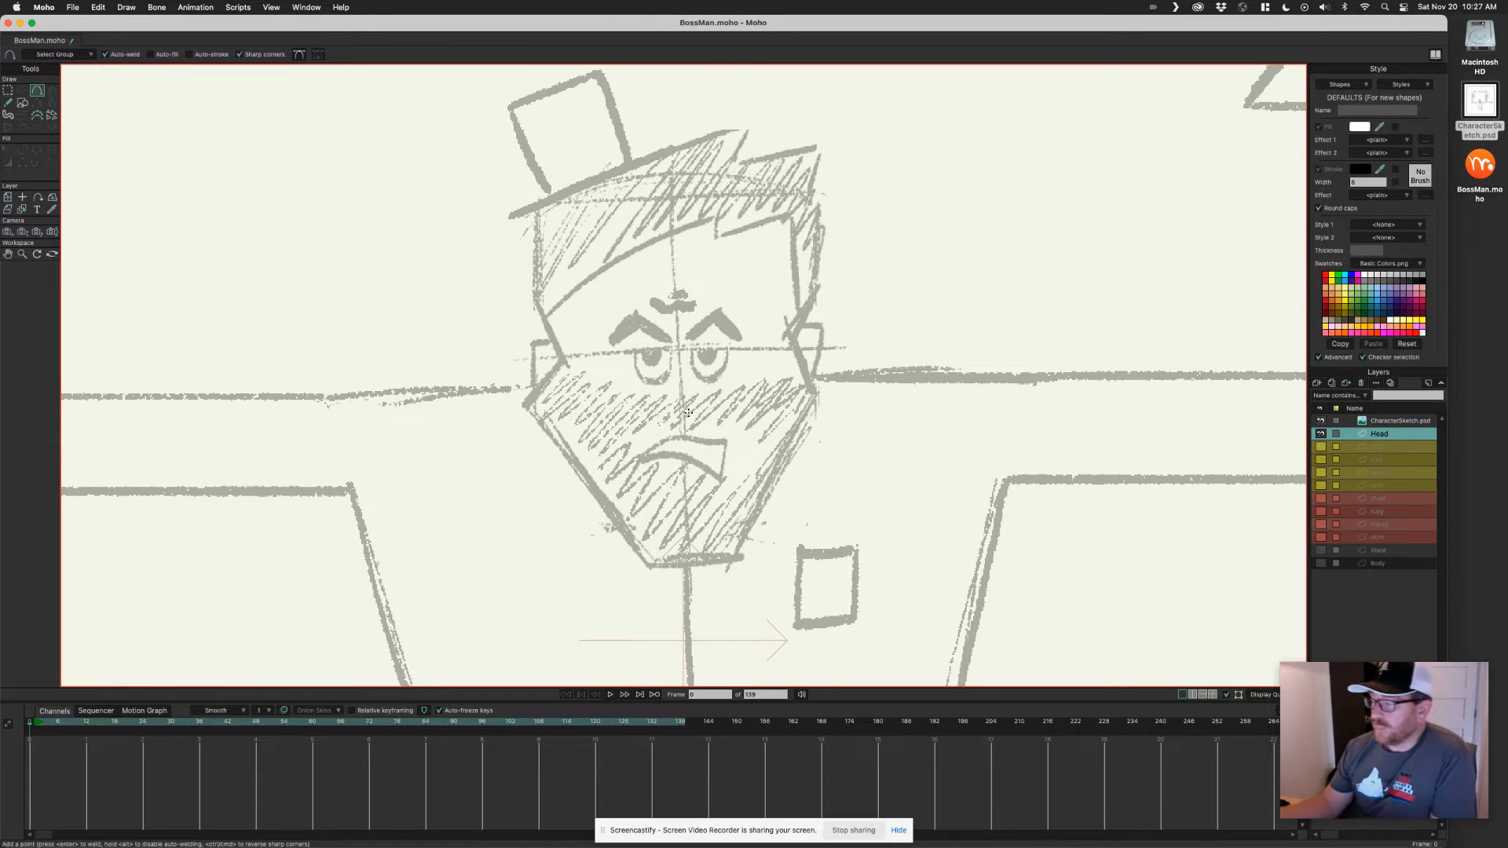
pyautogui.moveTo(538, 203); pyautogui.dragTo(537, 303)
pyautogui.click(560, 360)
pyautogui.click(526, 406)
pyautogui.click(647, 562)
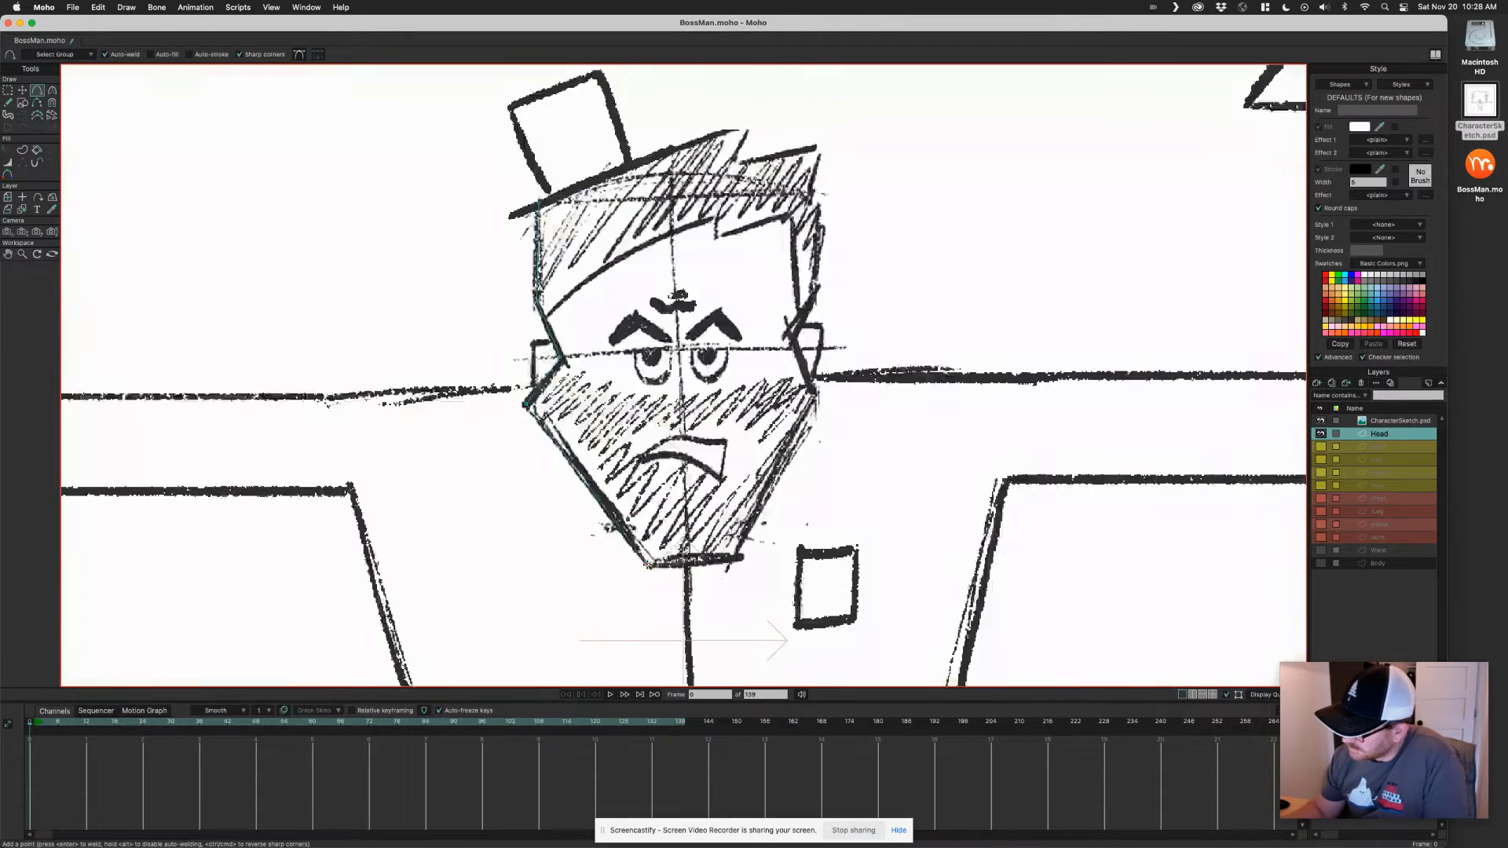
pyautogui.click(732, 561)
pyautogui.click(815, 397)
pyautogui.click(801, 361)
pyautogui.click(794, 337)
pyautogui.moveTo(810, 303); pyautogui.dragTo(819, 148)
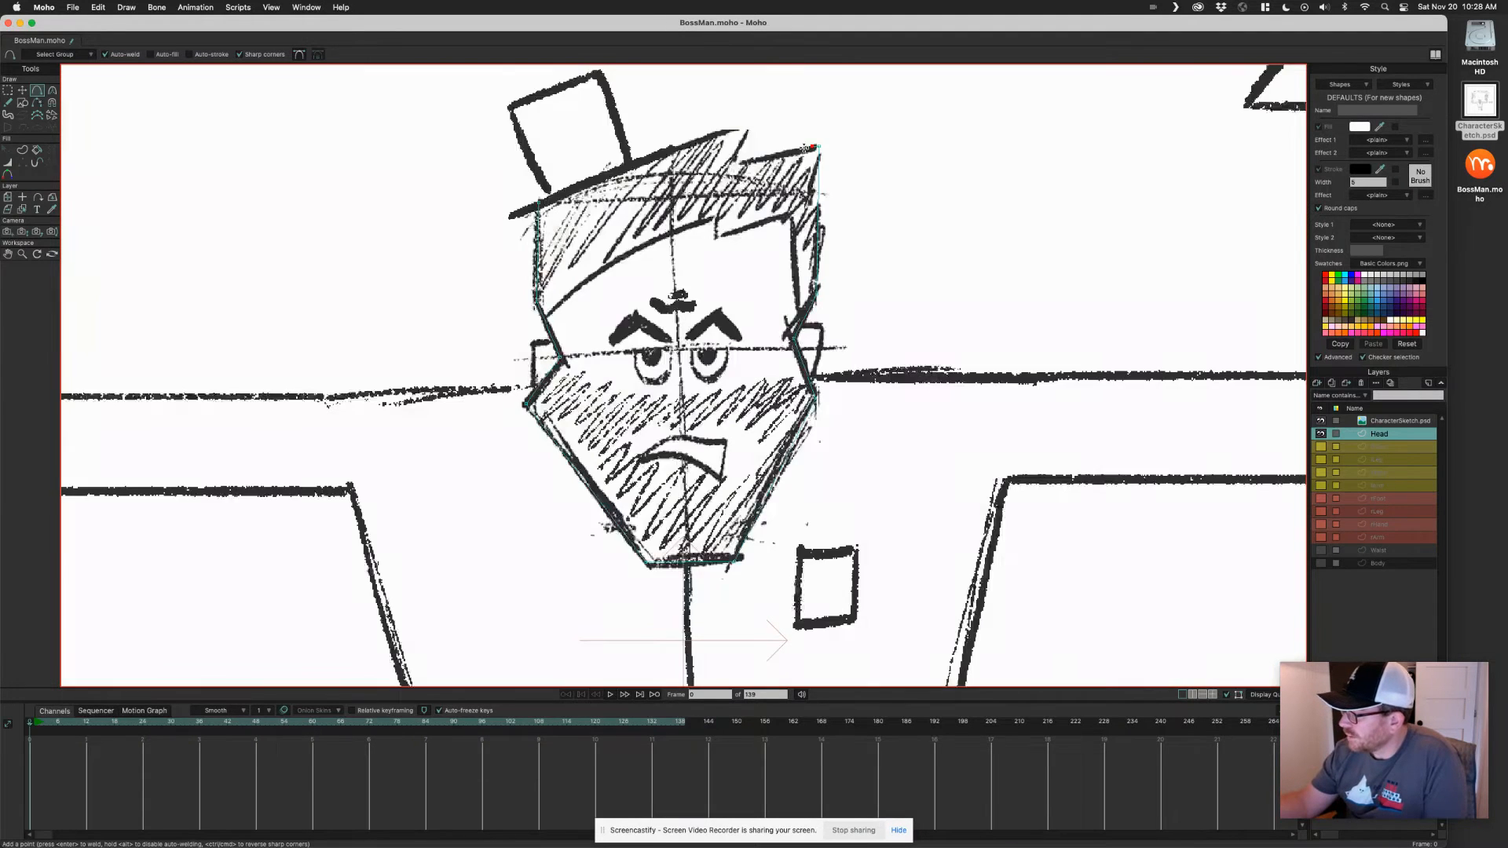
pyautogui.moveTo(819, 148)
pyautogui.mouseDown()
pyautogui.moveTo(735, 162)
pyautogui.moveTo(750, 128)
pyautogui.moveTo(538, 202)
pyautogui.mouseUp()
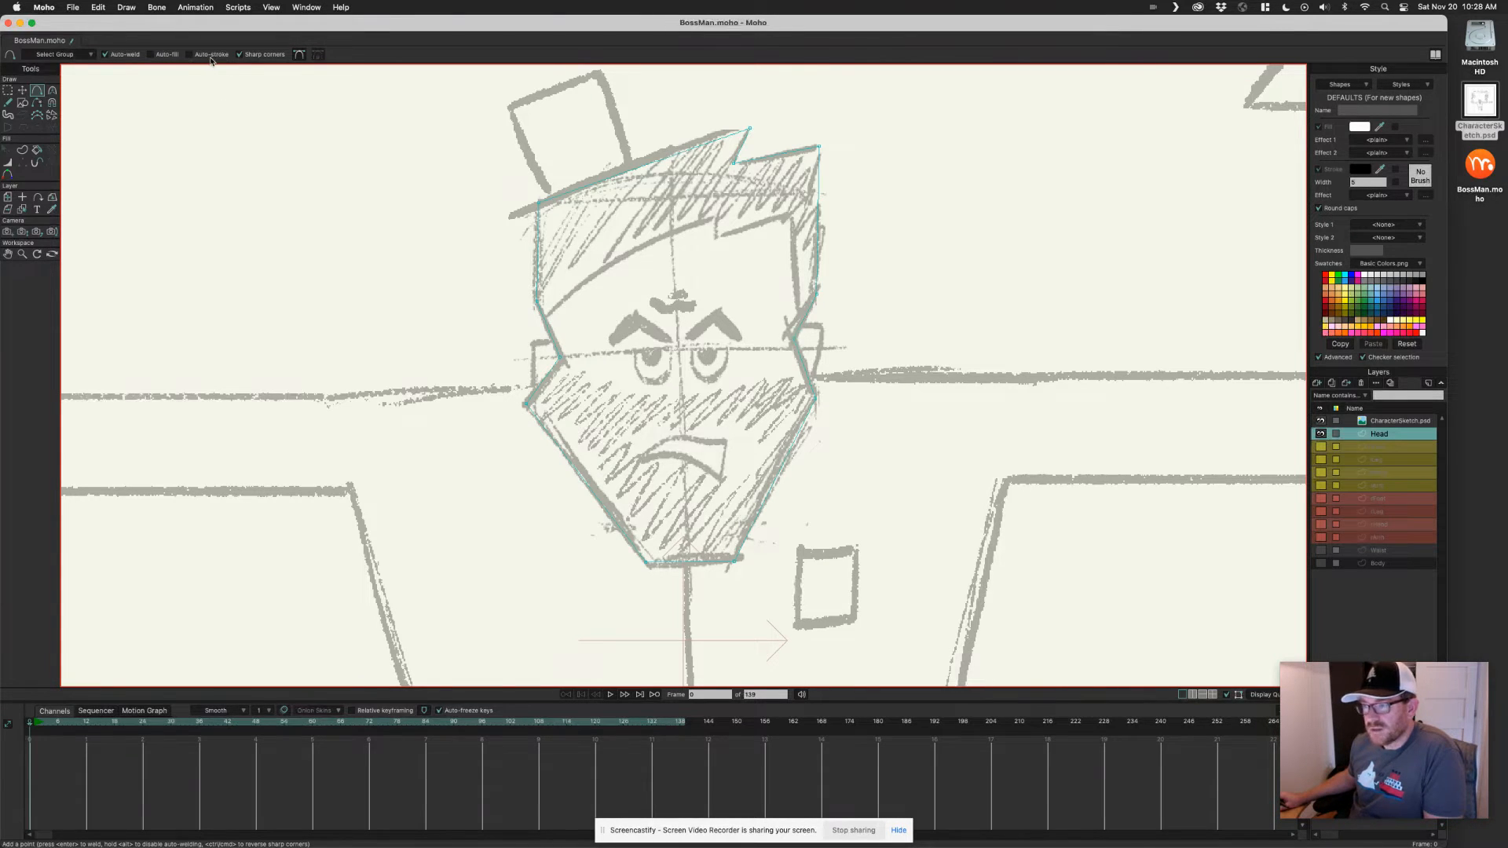
# Undo the last head outline segment, turn off Auto-weld, and turn on Auto-fill and Auto-stroke.
pyautogui.press('super+z')
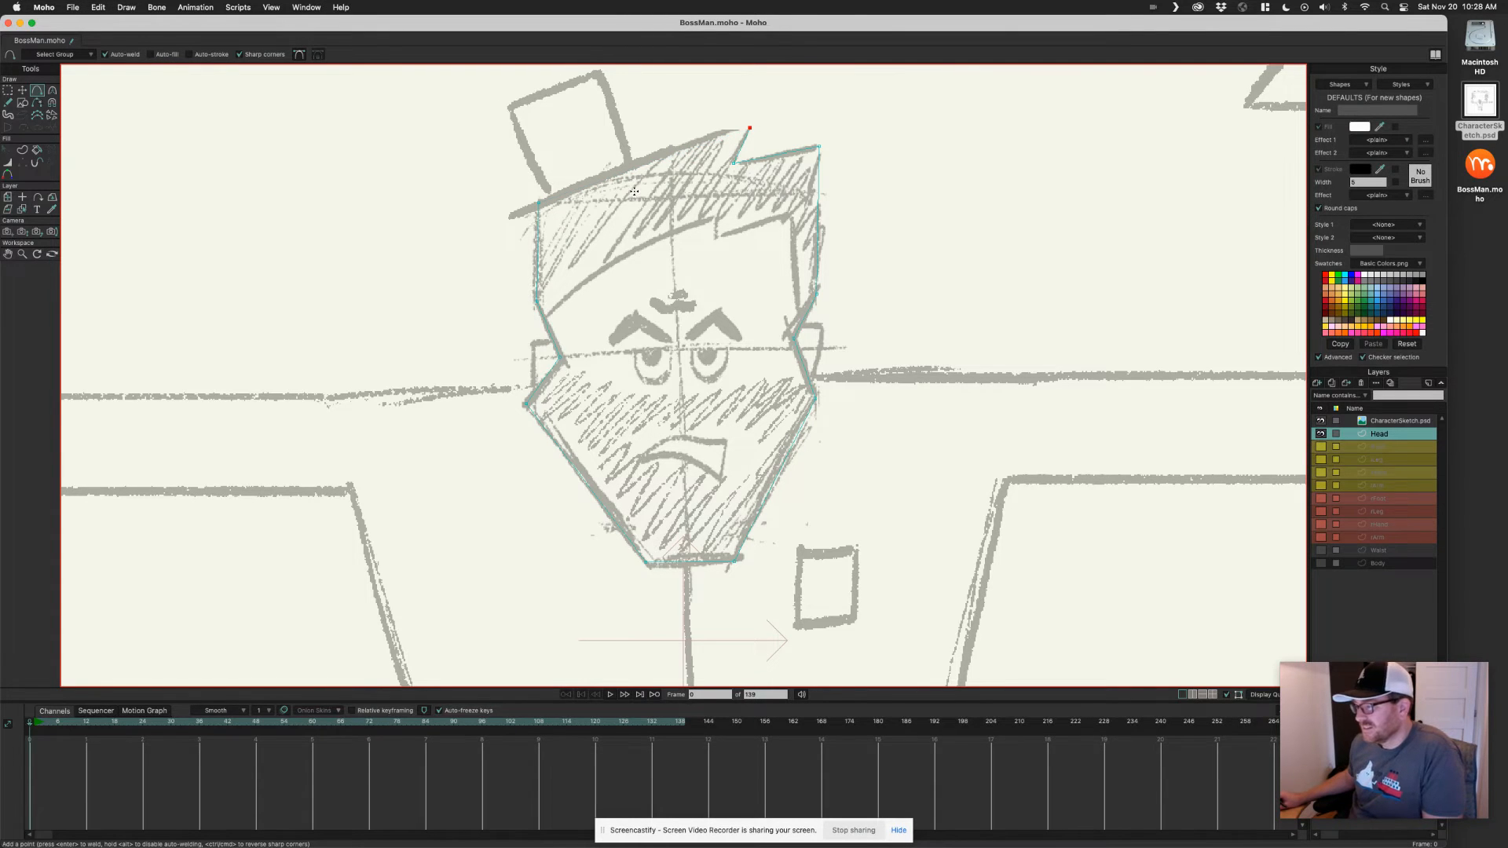
pyautogui.click(120, 57)
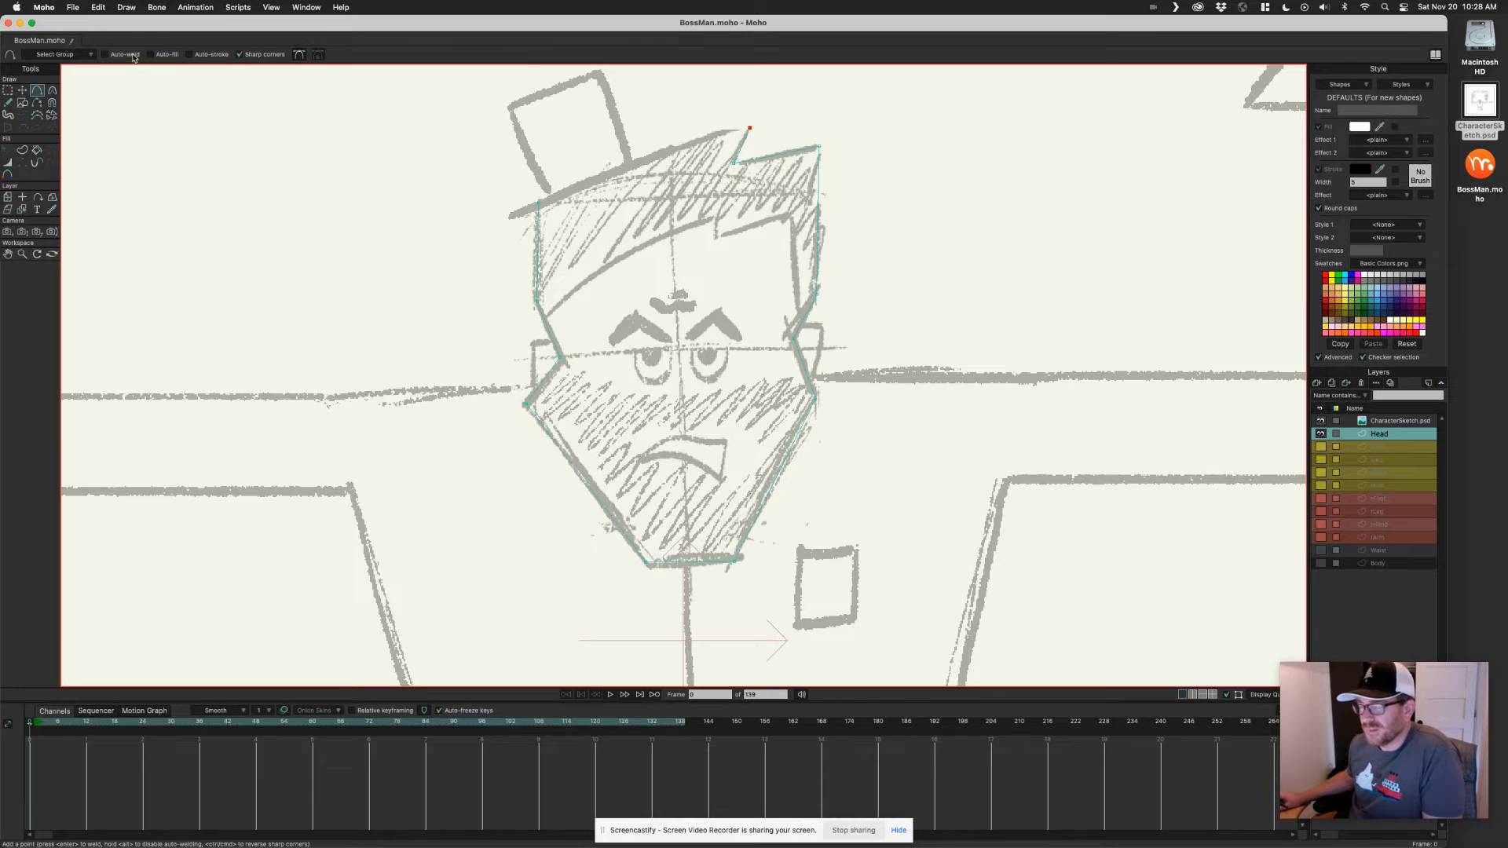
pyautogui.click(165, 55)
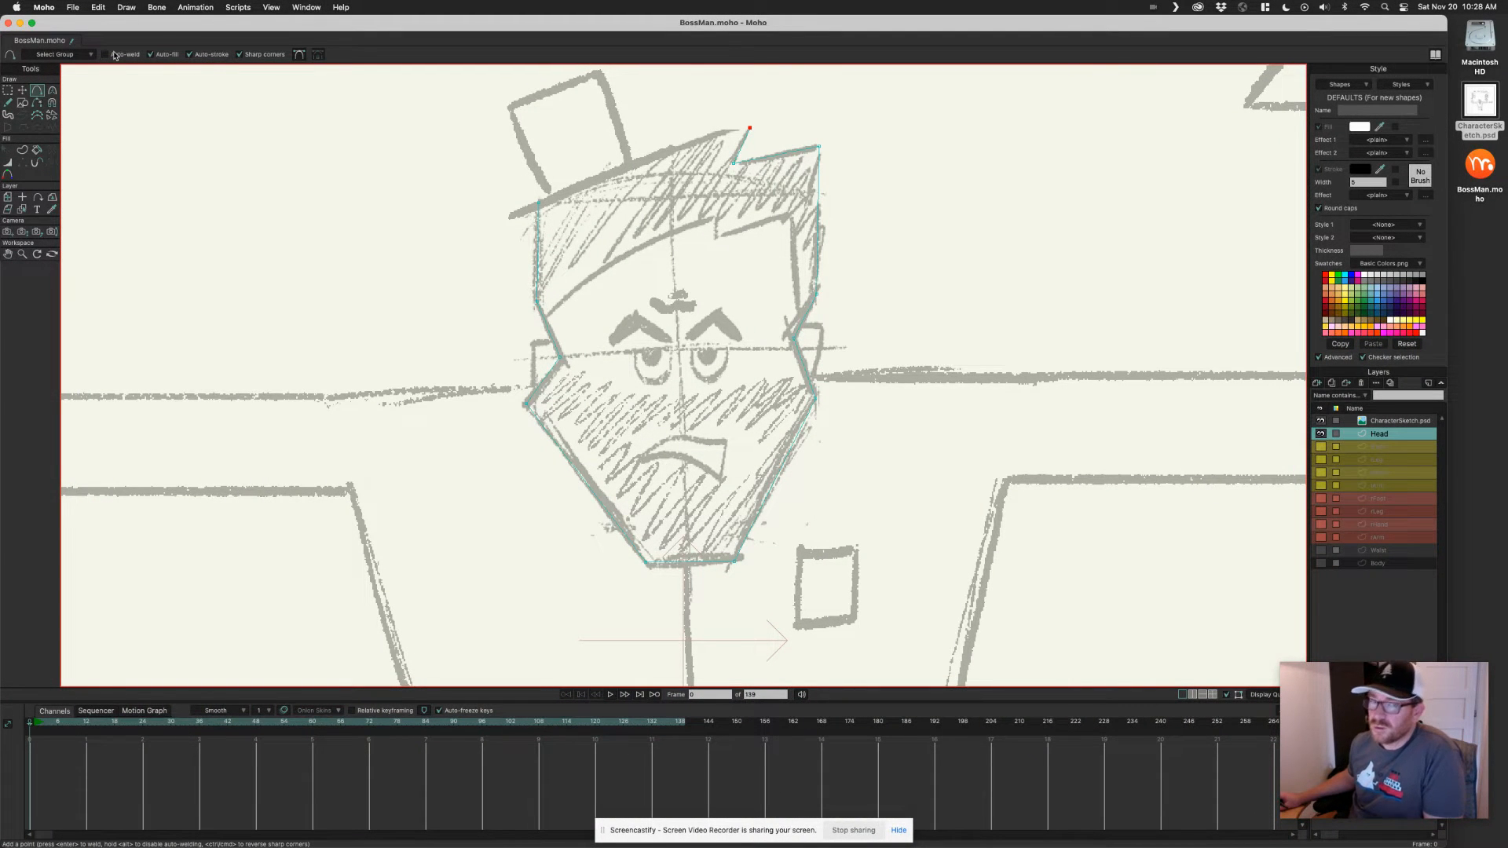
# Redraw the segment from the hair tip to the outline's start and close the head as a filled, stroked shape.
pyautogui.click(750, 128)
pyautogui.moveTo(750, 128); pyautogui.dragTo(538, 200)
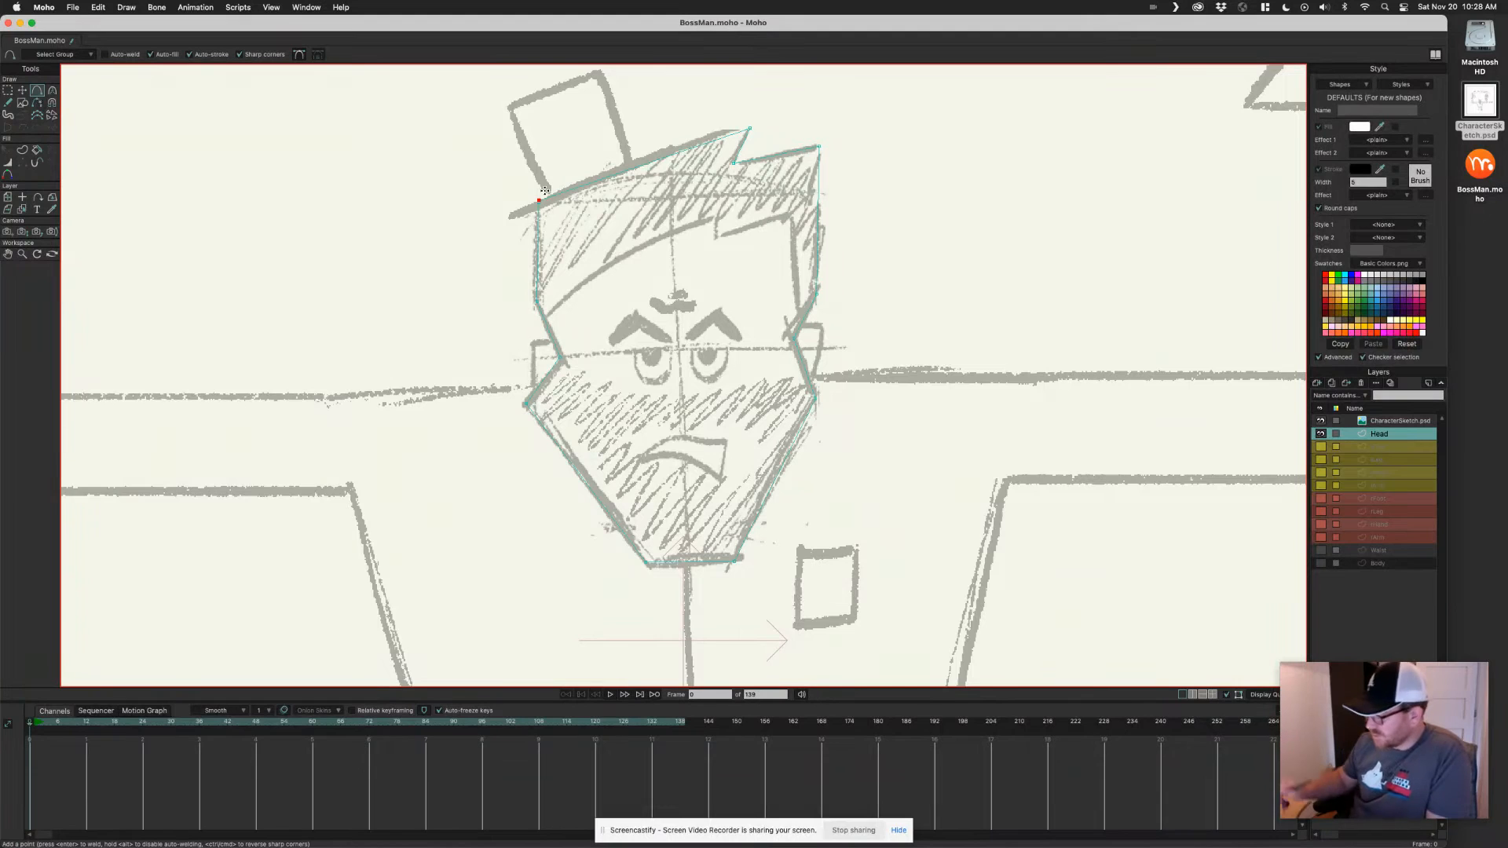
pyautogui.press('Return')
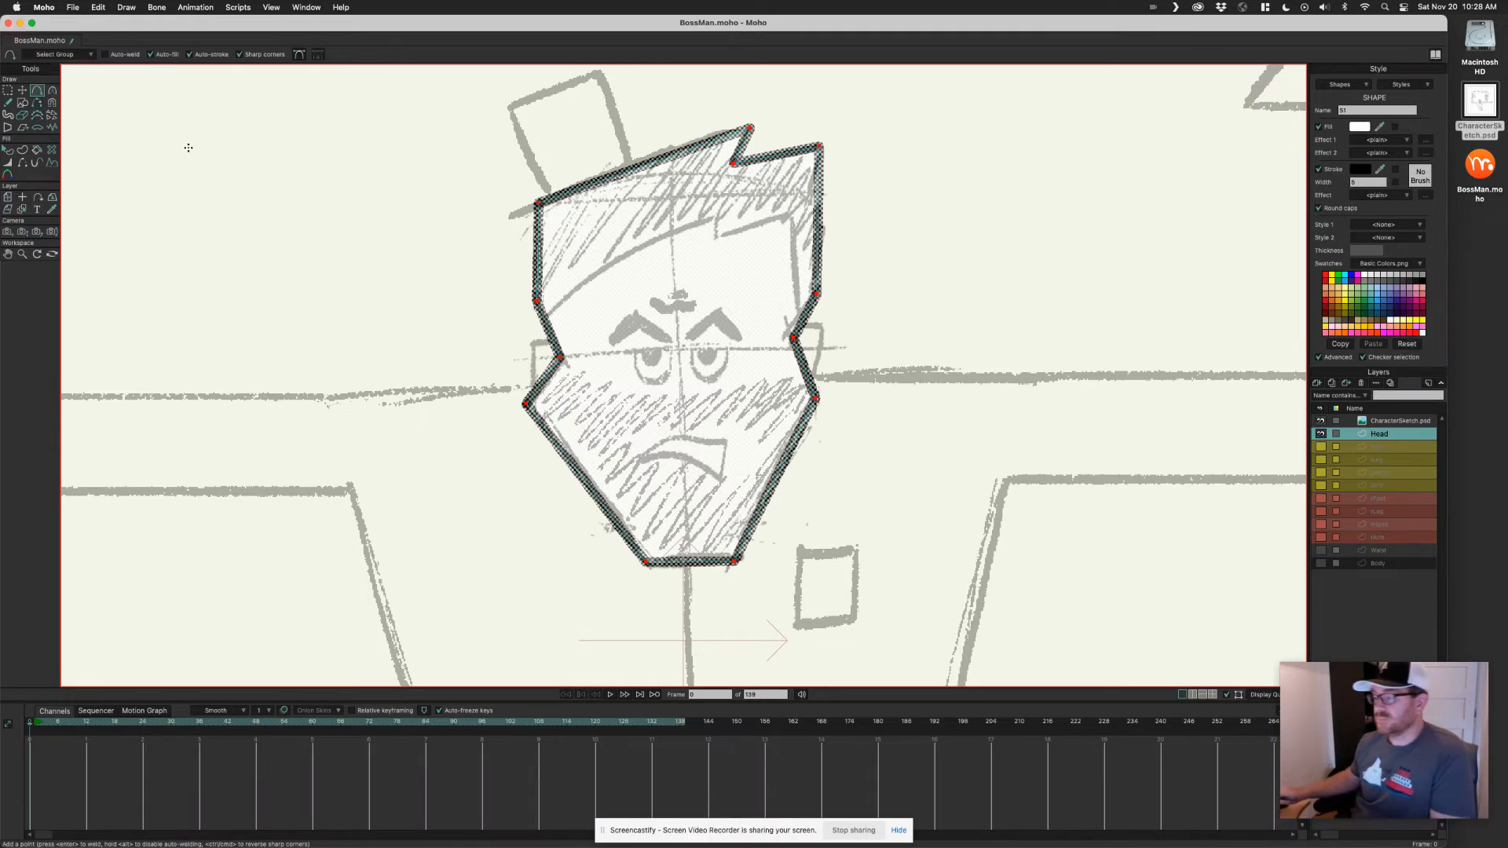
# Trace the sketched ear at the head's left notch as a separate closed, filled and stroked shape.
pyautogui.scroll(3, 594, 348)
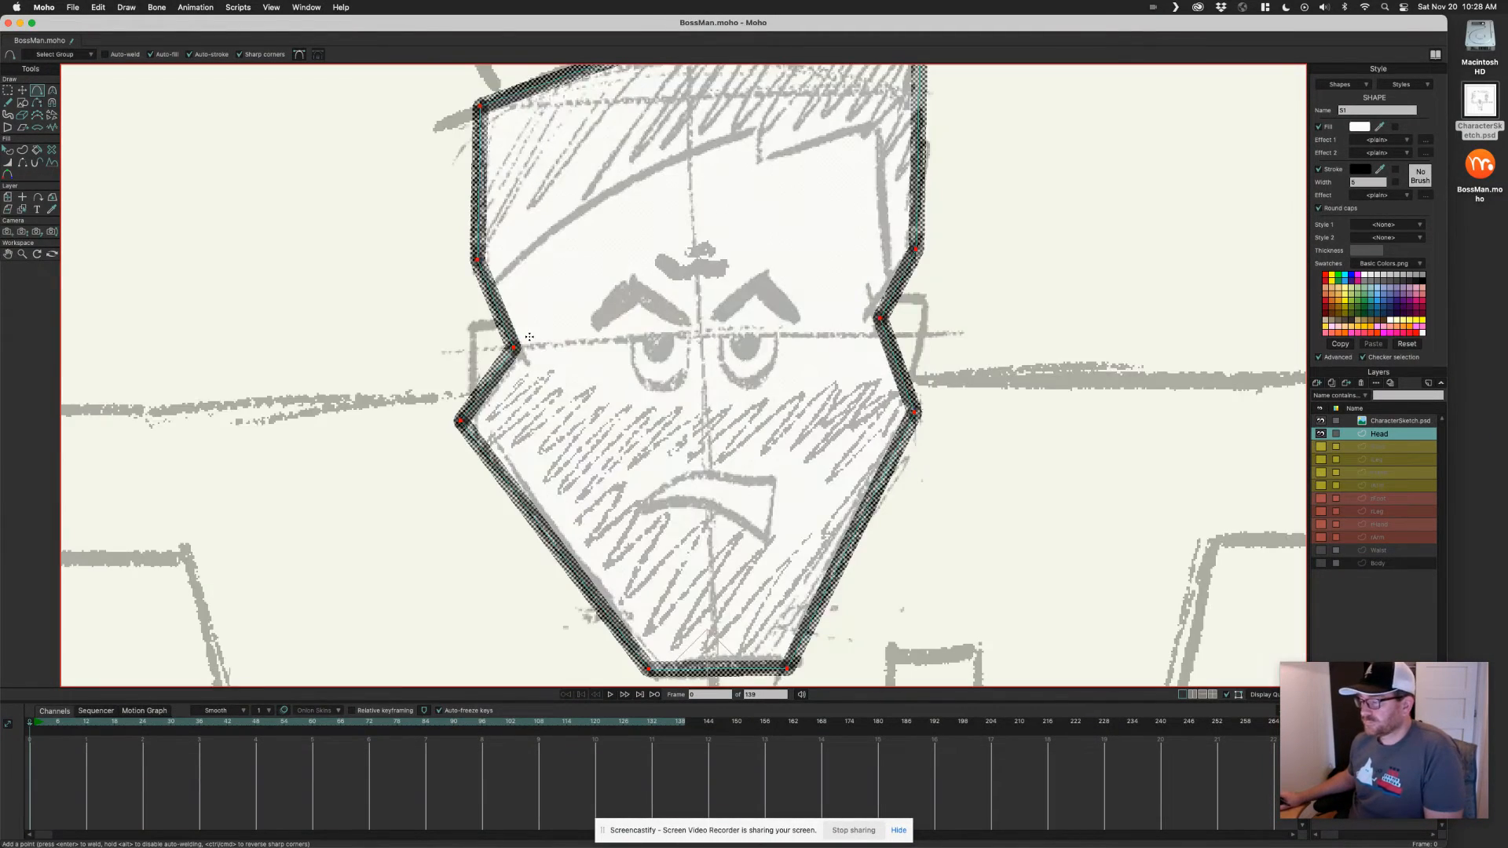
pyautogui.scroll(2, 546, 358)
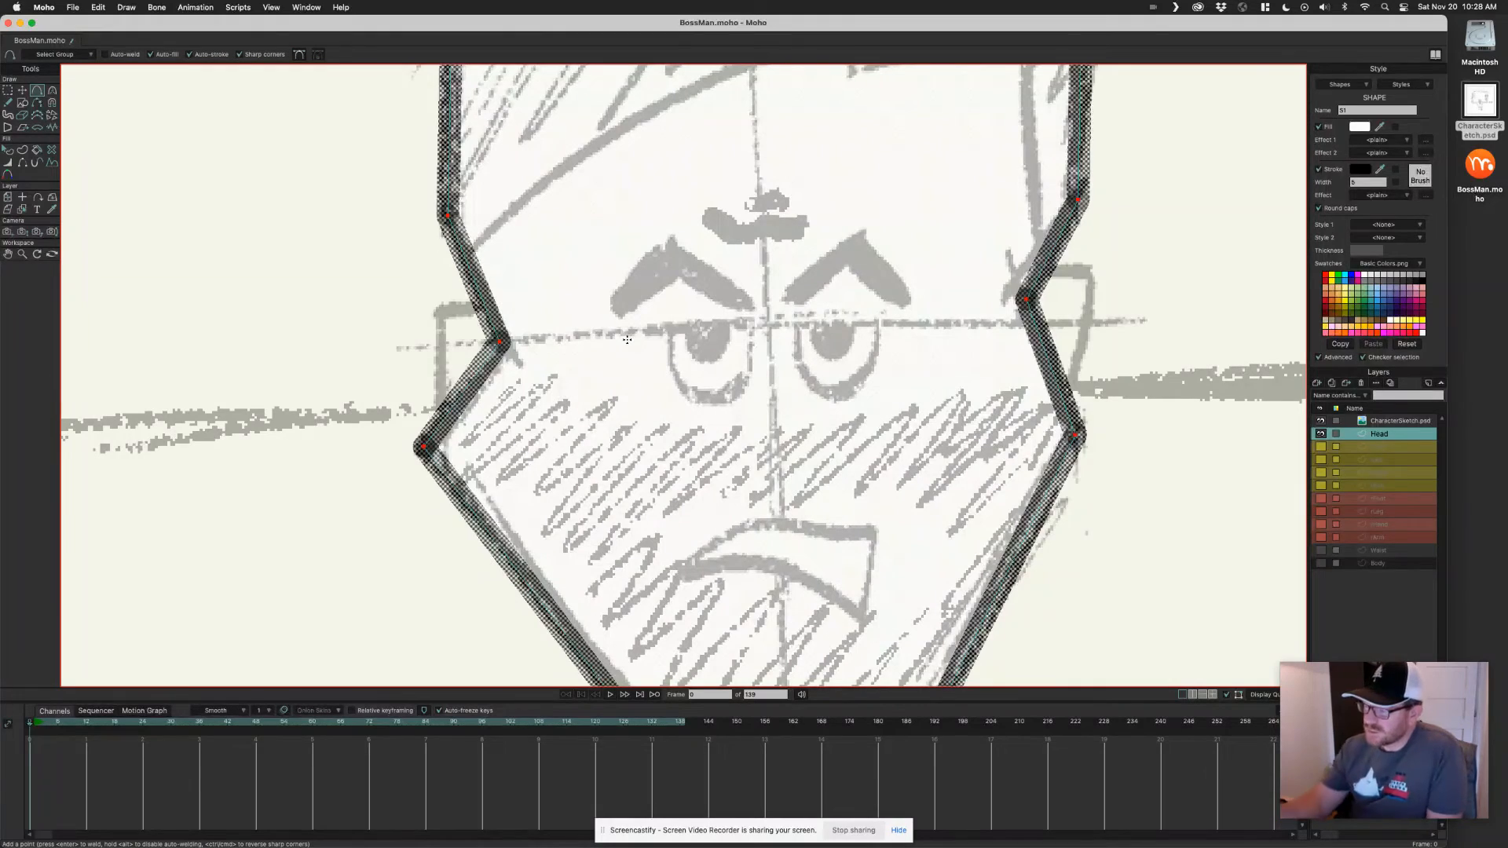
pyautogui.moveTo(484, 304); pyautogui.dragTo(454, 306)
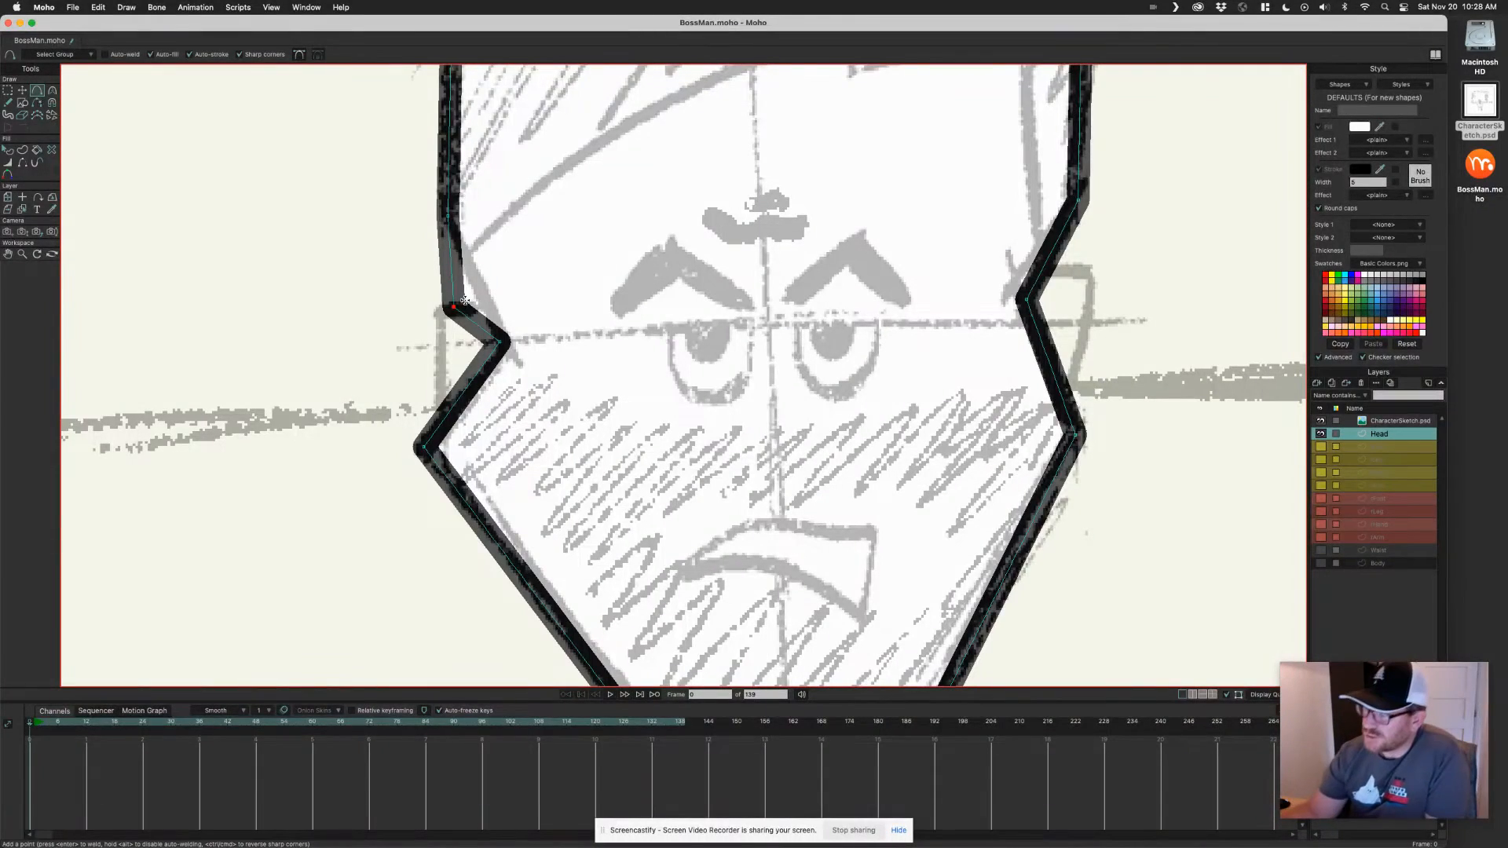
pyautogui.press('super+z')
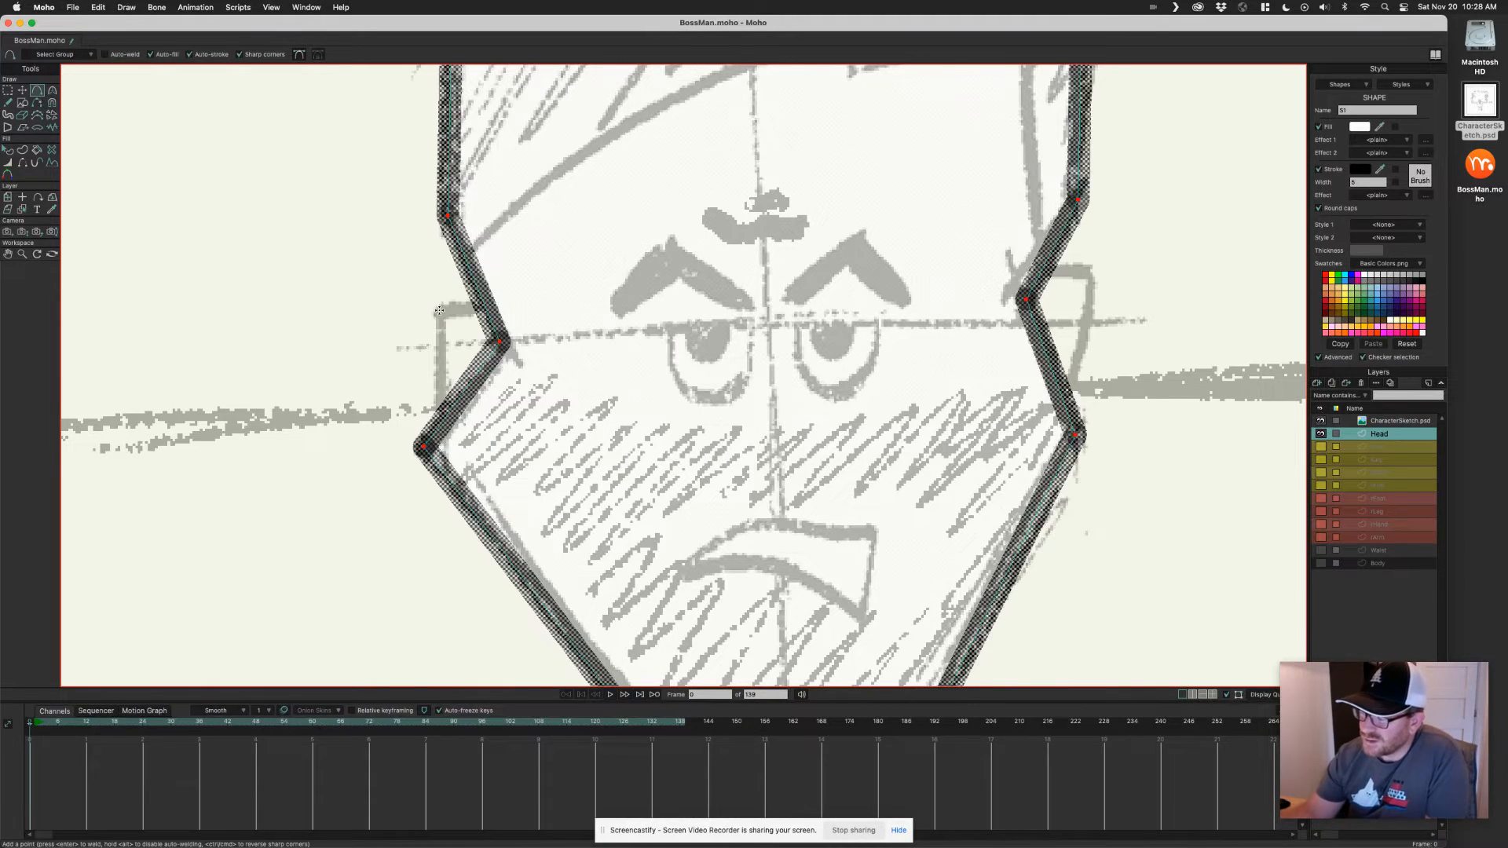
pyautogui.moveTo(440, 308)
pyautogui.mouseDown()
pyautogui.moveTo(439, 411)
pyautogui.moveTo(470, 410)
pyautogui.moveTo(513, 342)
pyautogui.moveTo(497, 301)
pyautogui.mouseUp()
pyautogui.moveTo(496, 300); pyautogui.dragTo(440, 304)
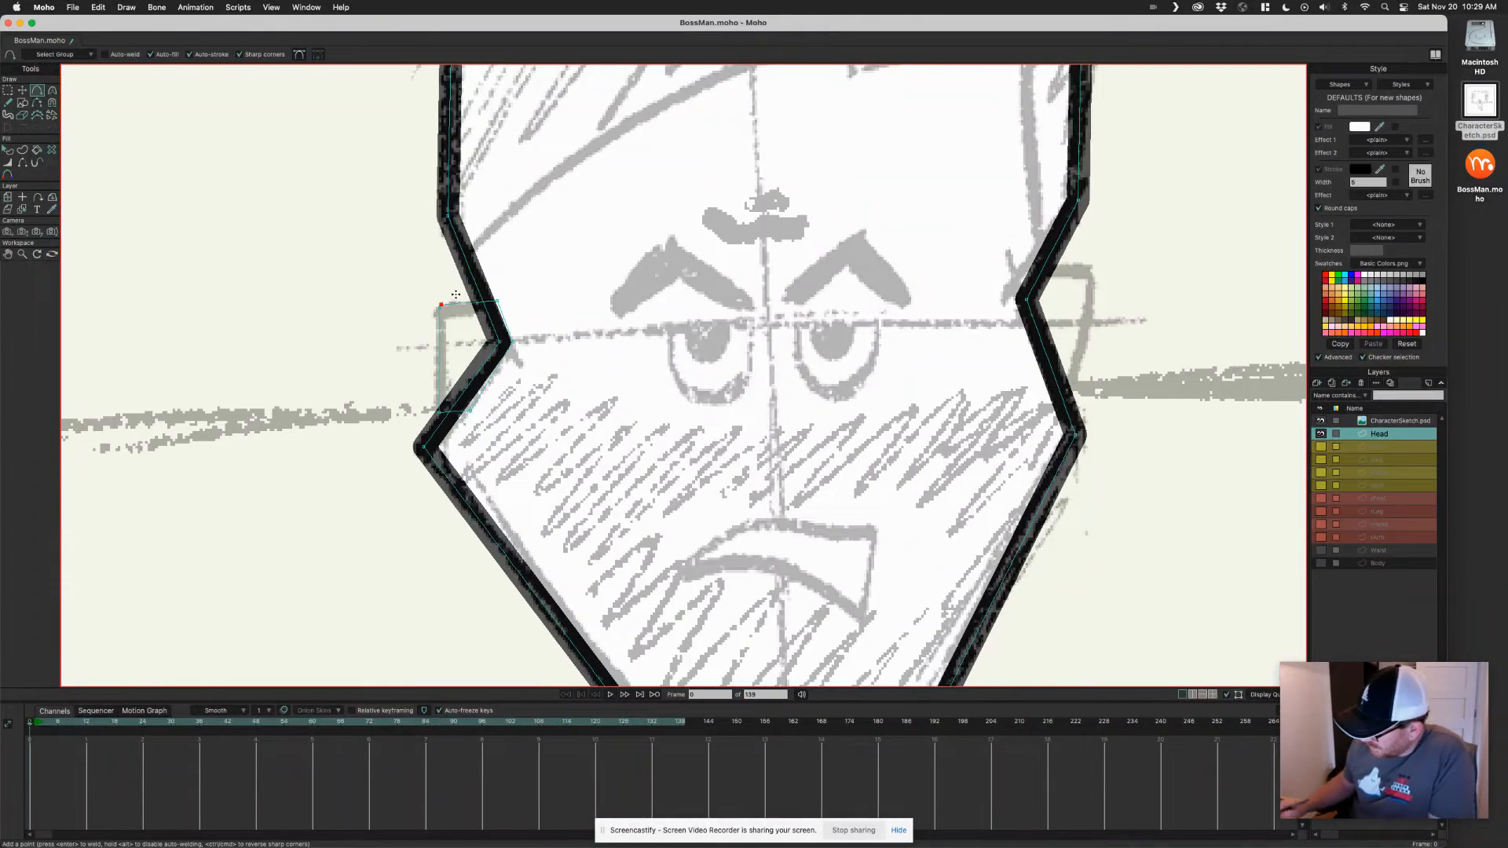
pyautogui.press('Return')
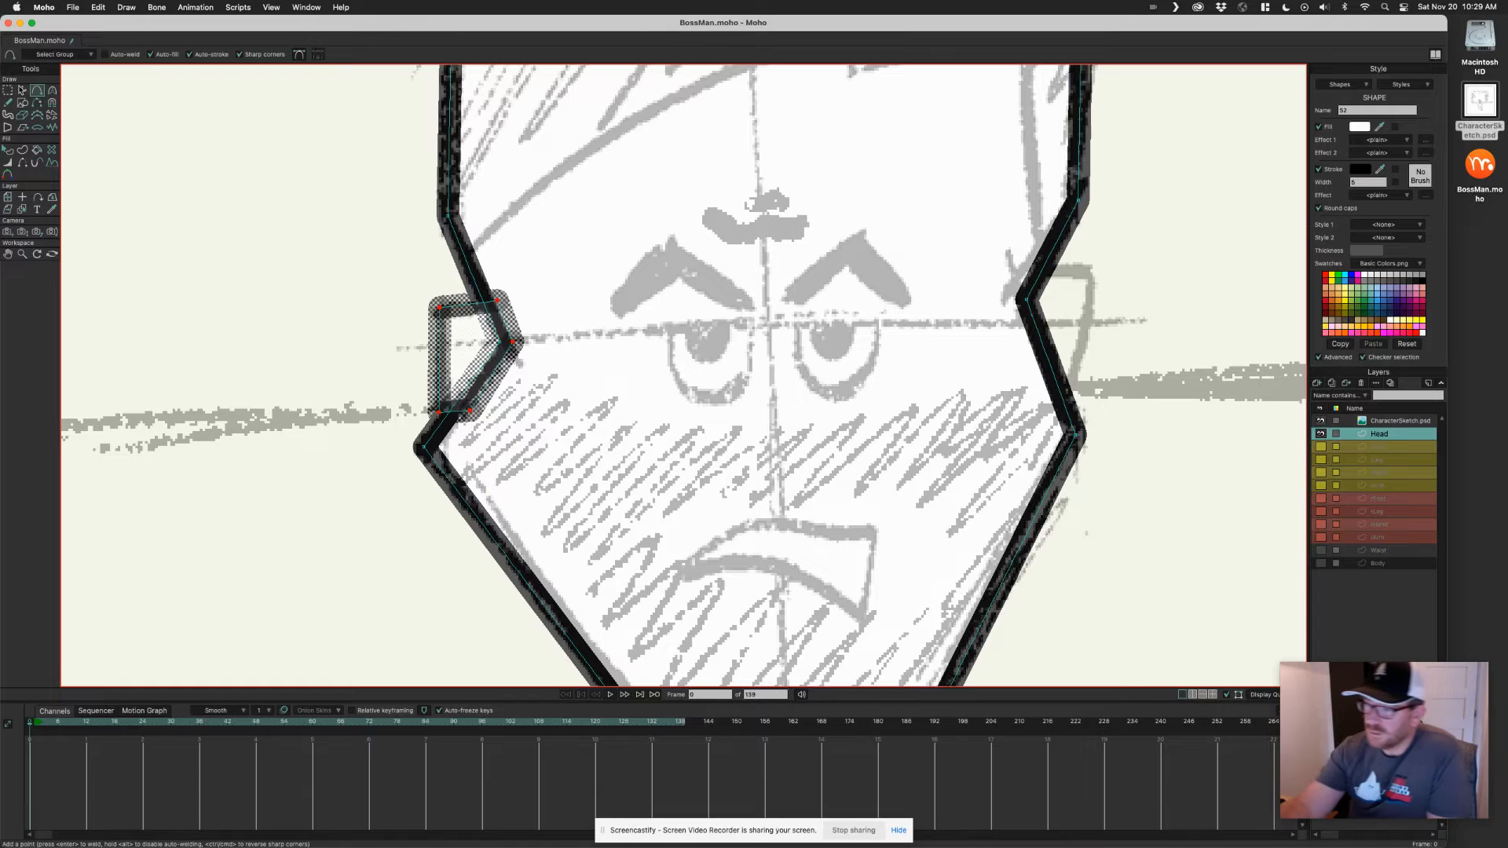
# Duplicate the traced ear, flip the copy horizontally and place it at the head's right notch.
pyautogui.click(25, 91)
pyautogui.click(474, 327)
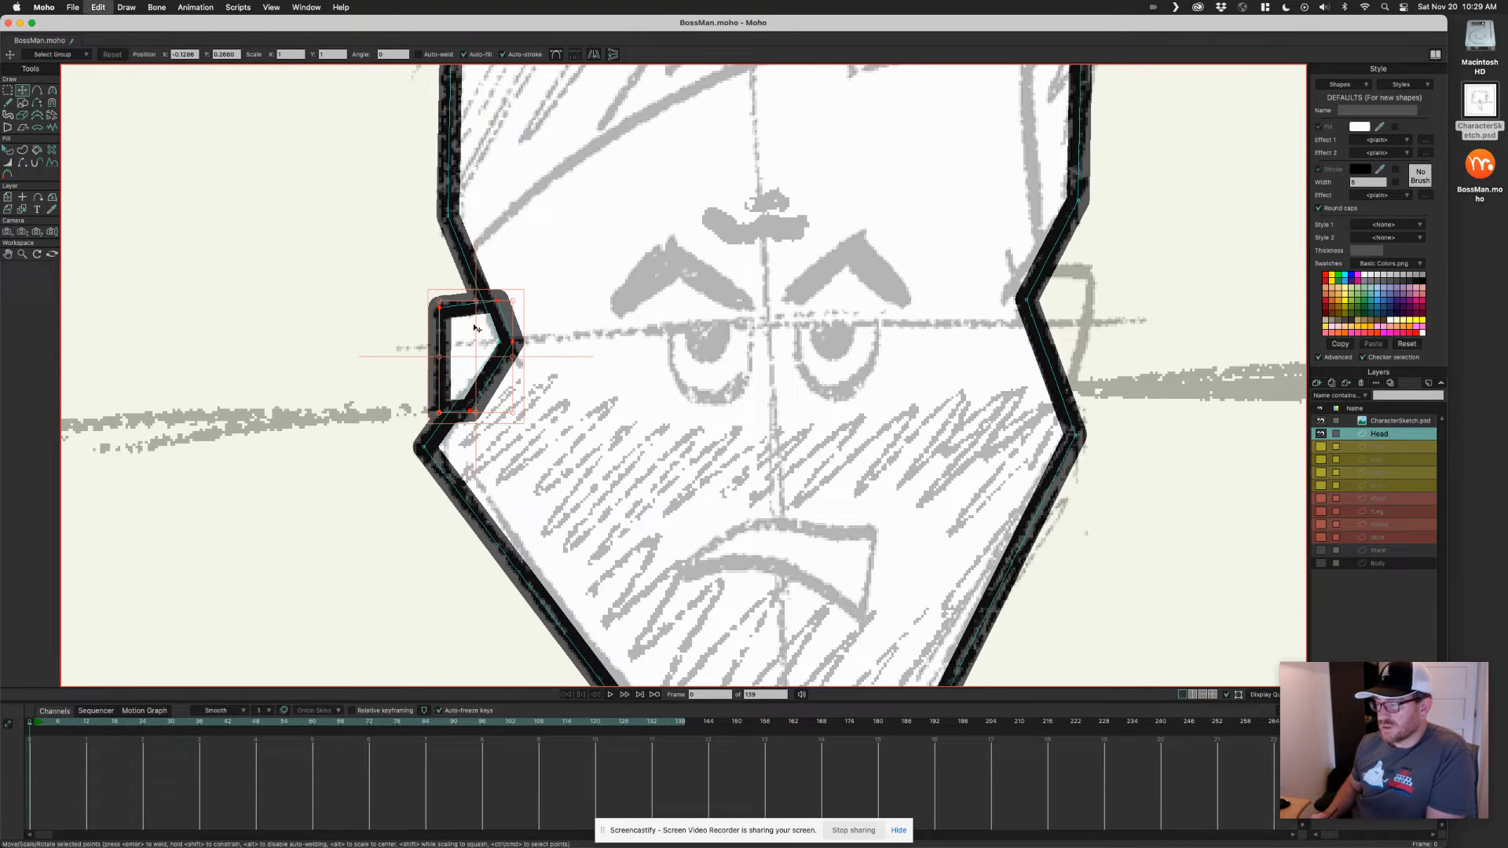
pyautogui.click(594, 55)
pyautogui.moveTo(474, 338); pyautogui.dragTo(1044, 315)
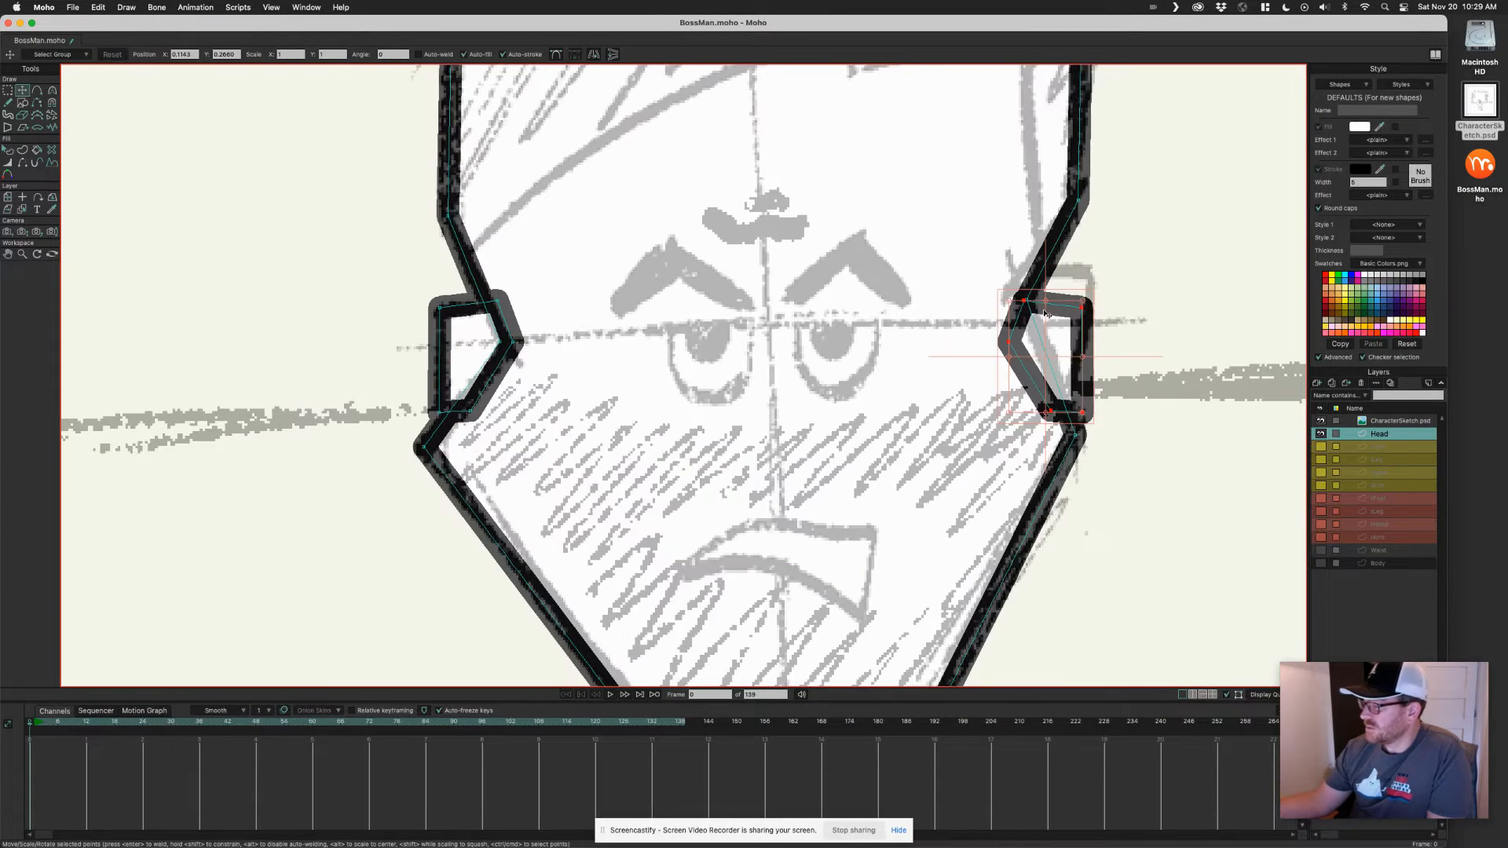
# Trace the sketched hair from the left temple along the jagged hairline and back around the head's top as a closed, filled and stroked shape.
pyautogui.moveTo(795, 442); pyautogui.dragTo(669, 413)
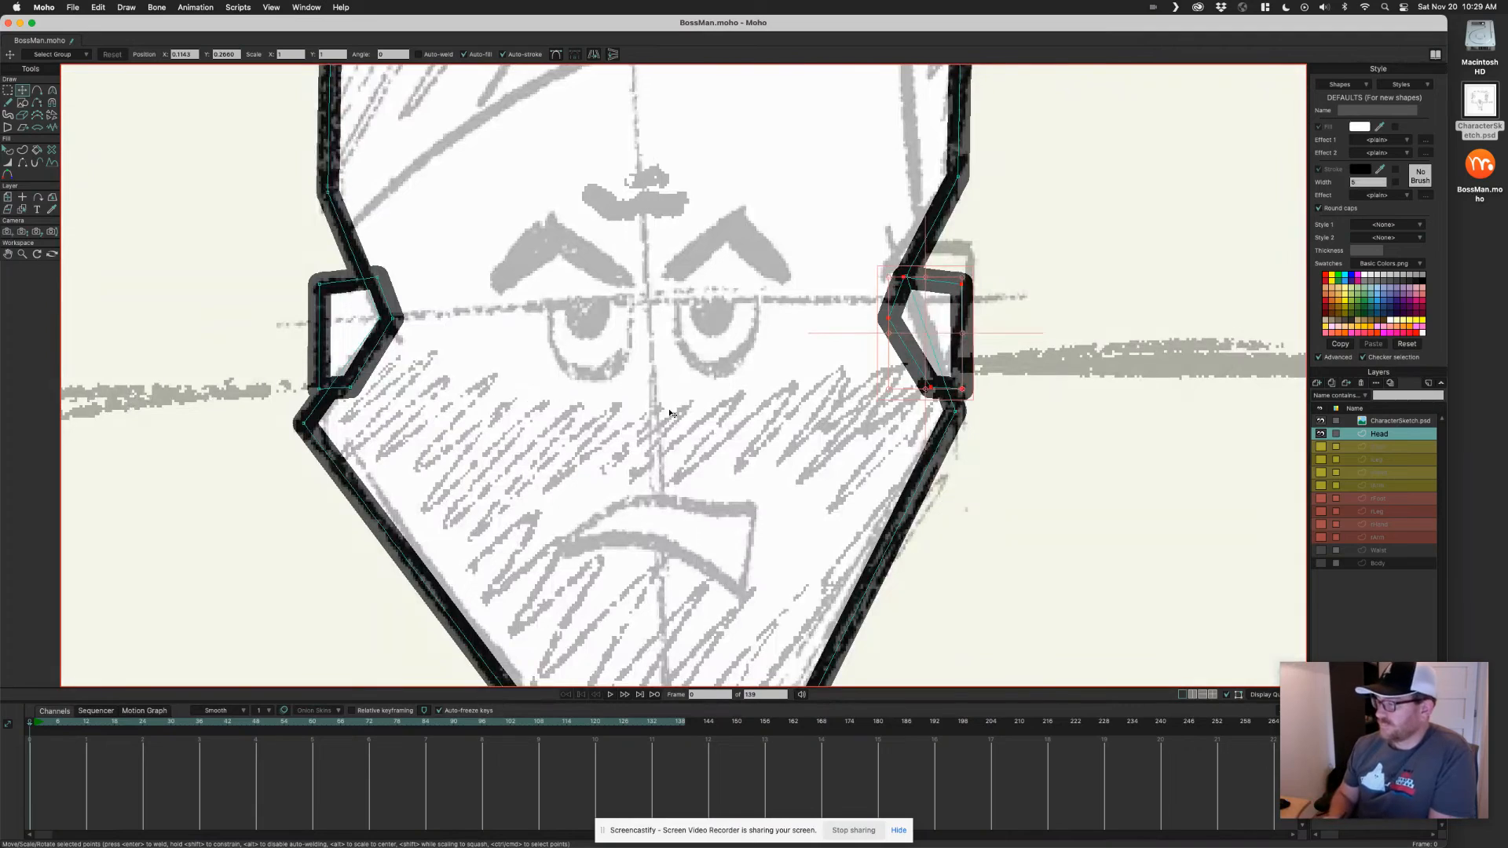
pyautogui.scroll(5, 487, 438)
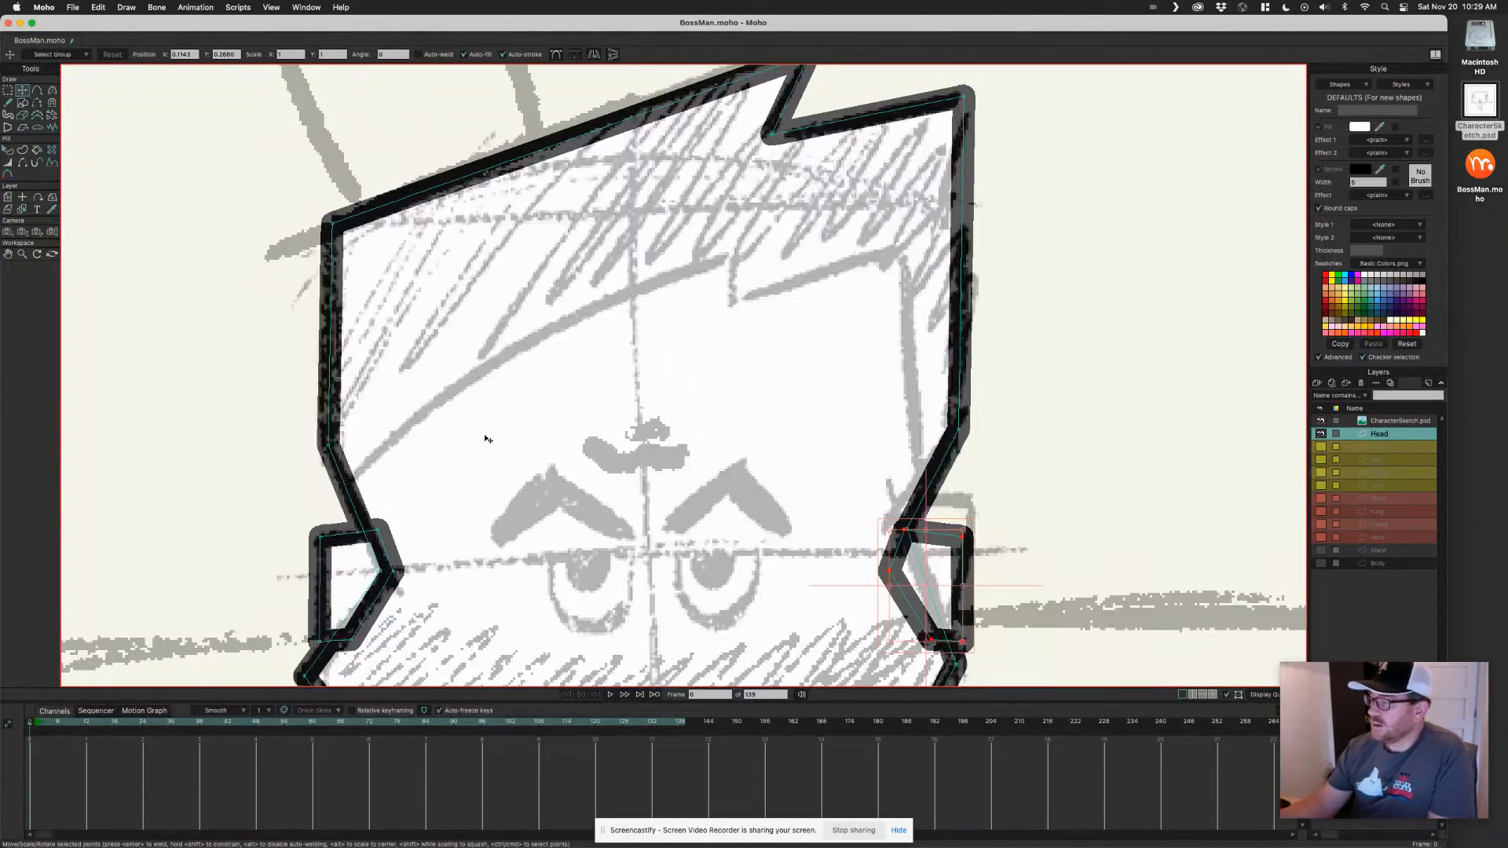
pyautogui.press('a')
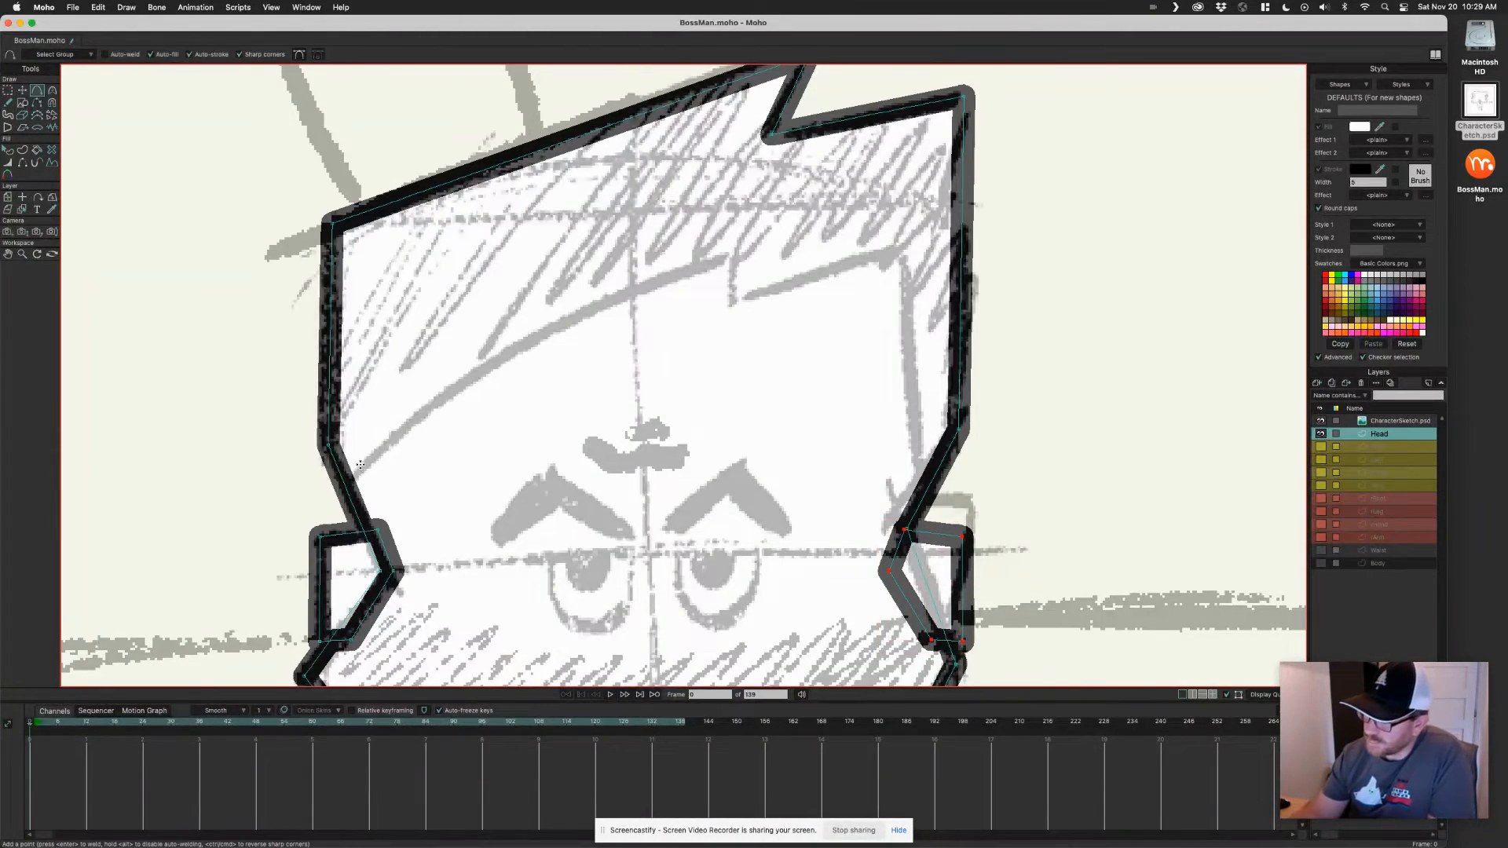
pyautogui.moveTo(352, 475); pyautogui.dragTo(609, 299)
pyautogui.moveTo(609, 299); pyautogui.dragTo(727, 253)
pyautogui.moveTo(727, 252); pyautogui.dragTo(965, 428)
pyautogui.moveTo(965, 428)
pyautogui.mouseDown()
pyautogui.moveTo(972, 88)
pyautogui.moveTo(790, 120)
pyautogui.moveTo(735, 343)
pyautogui.moveTo(755, 262)
pyautogui.moveTo(257, 434)
pyautogui.moveTo(382, 252)
pyautogui.moveTo(354, 461)
pyautogui.moveTo(380, 493)
pyautogui.moveTo(371, 502)
pyautogui.moveTo(388, 494)
pyautogui.mouseUp()
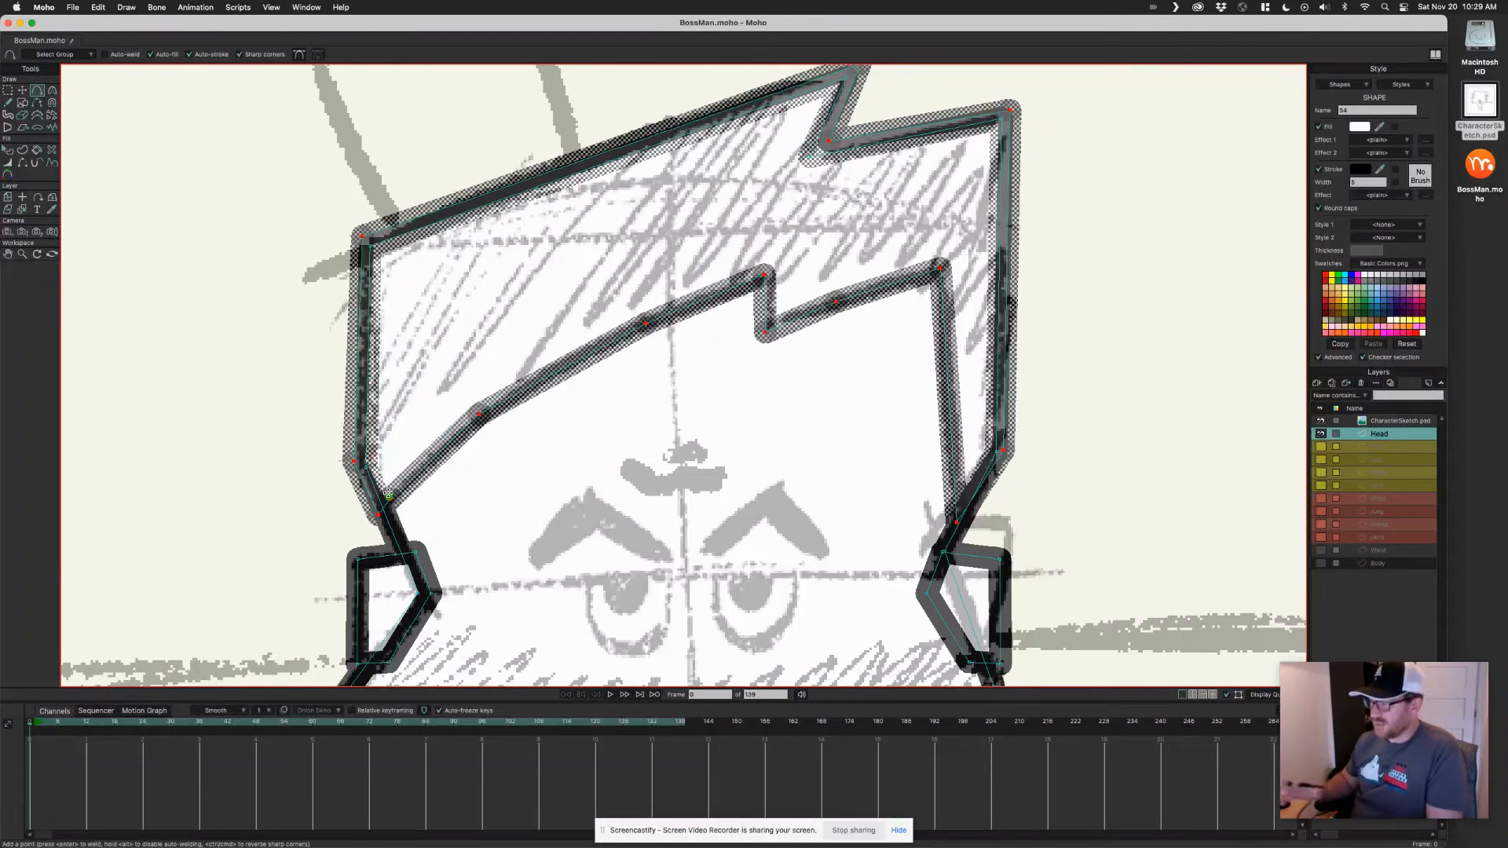
pyautogui.click(376, 515)
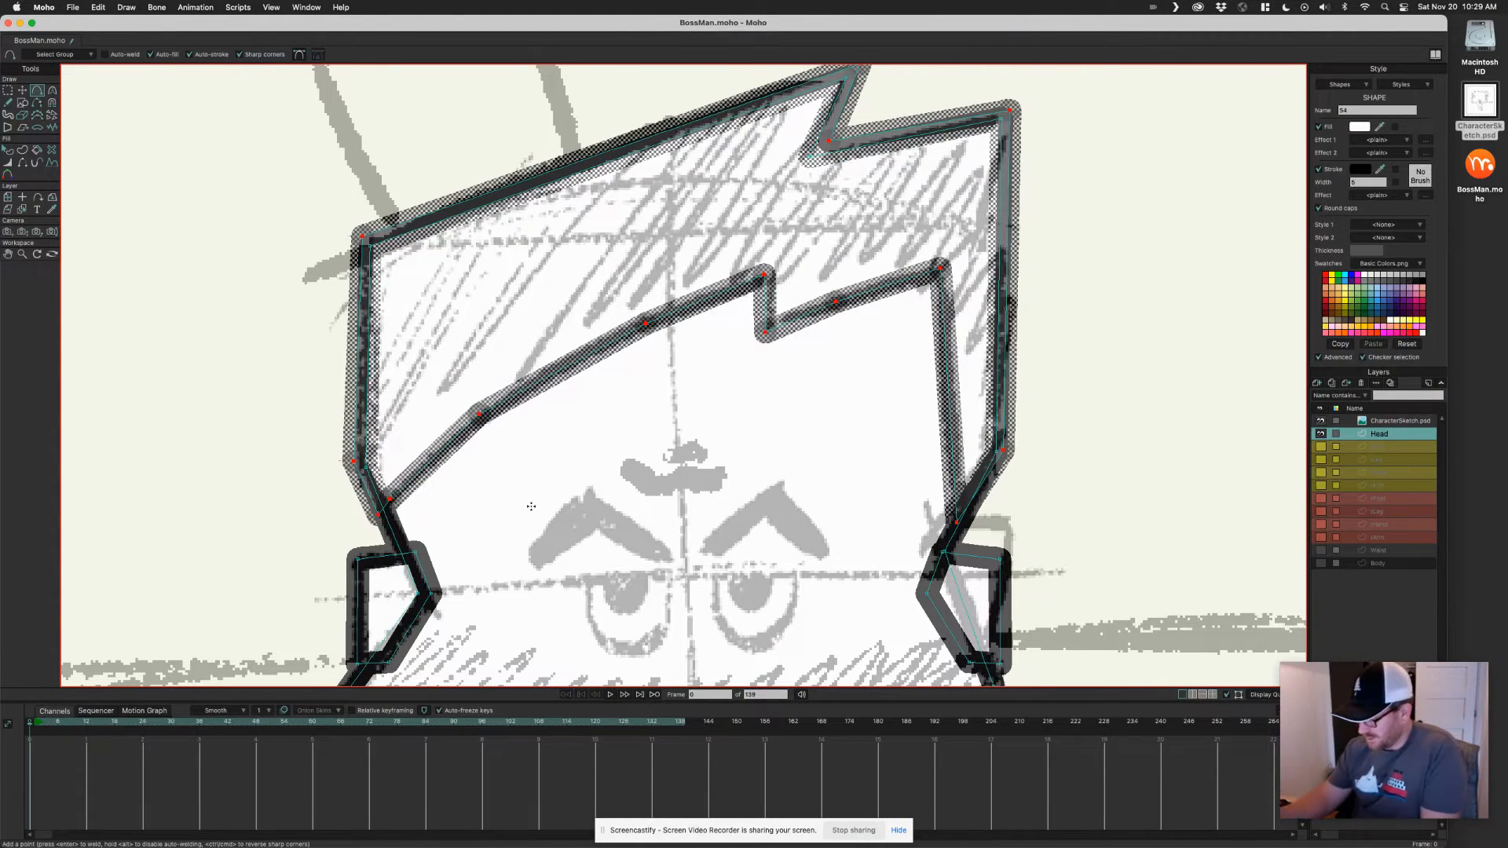
# Move the left ear's inner points so they line up with the head's notch outline.
pyautogui.press('t')
pyautogui.click(416, 552)
pyautogui.moveTo(417, 554); pyautogui.dragTo(418, 594)
pyautogui.moveTo(388, 664); pyautogui.dragTo(372, 664)
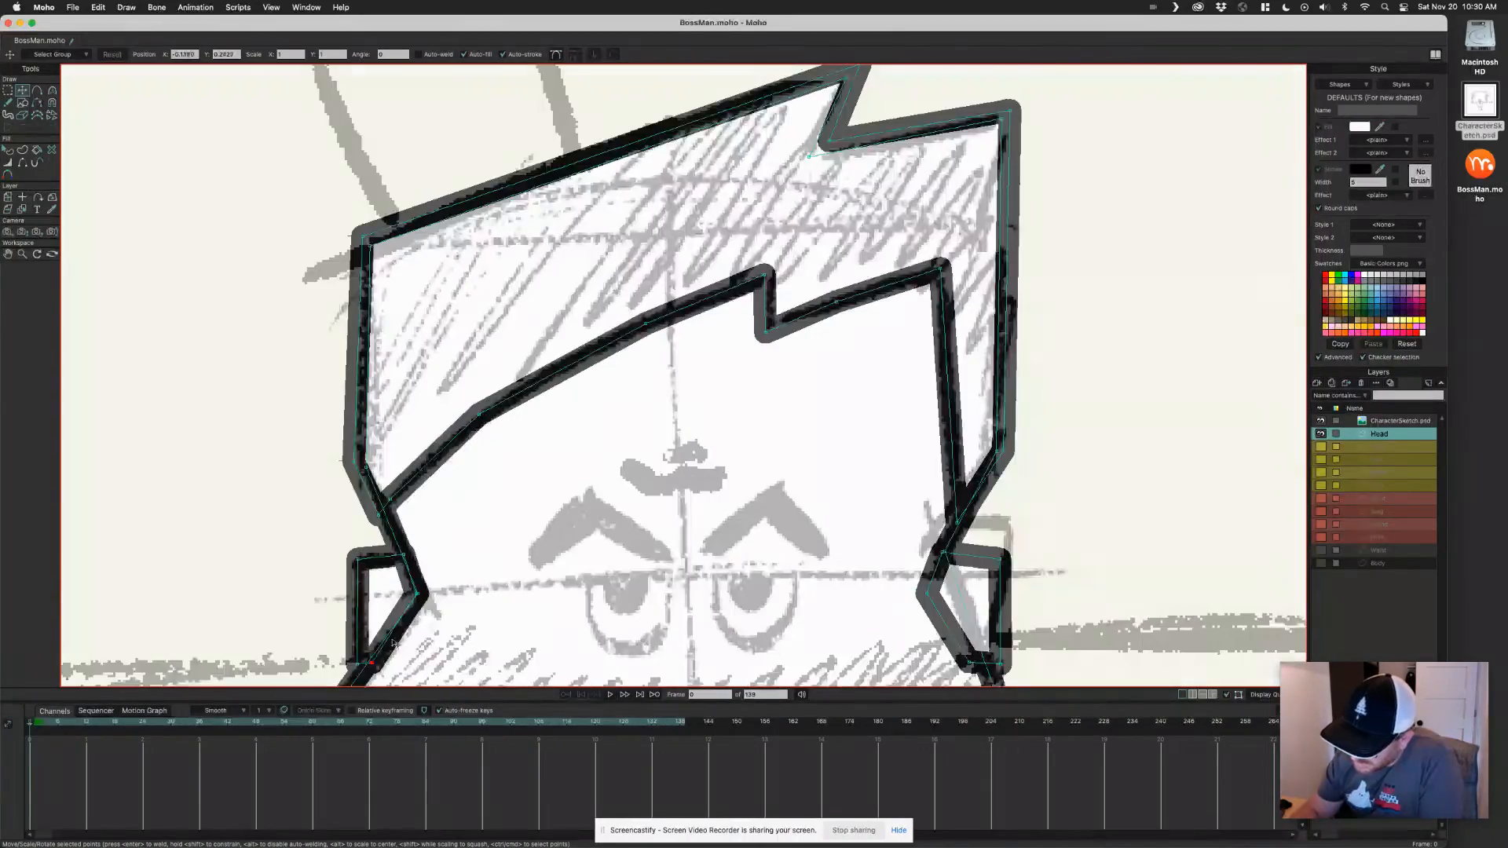
# Move the right ear's inner points onto the head's outline so its inner edge follows the notch.
pyautogui.click(945, 553)
pyautogui.moveTo(928, 595); pyautogui.dragTo(958, 597)
pyautogui.scroll(-5, 960, 600)
pyautogui.click(987, 486)
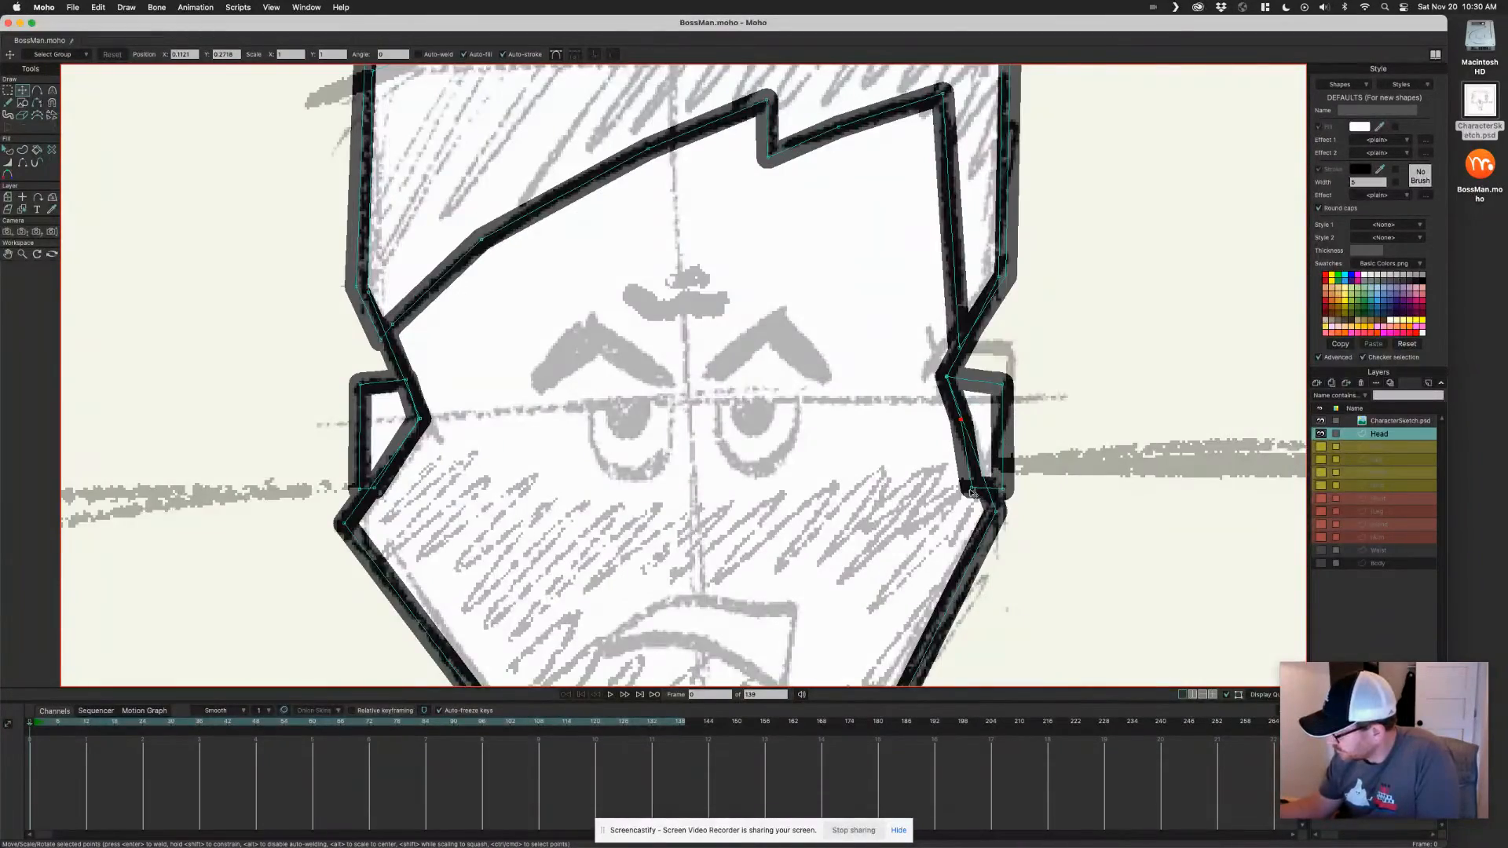
pyautogui.moveTo(988, 488); pyautogui.dragTo(987, 486)
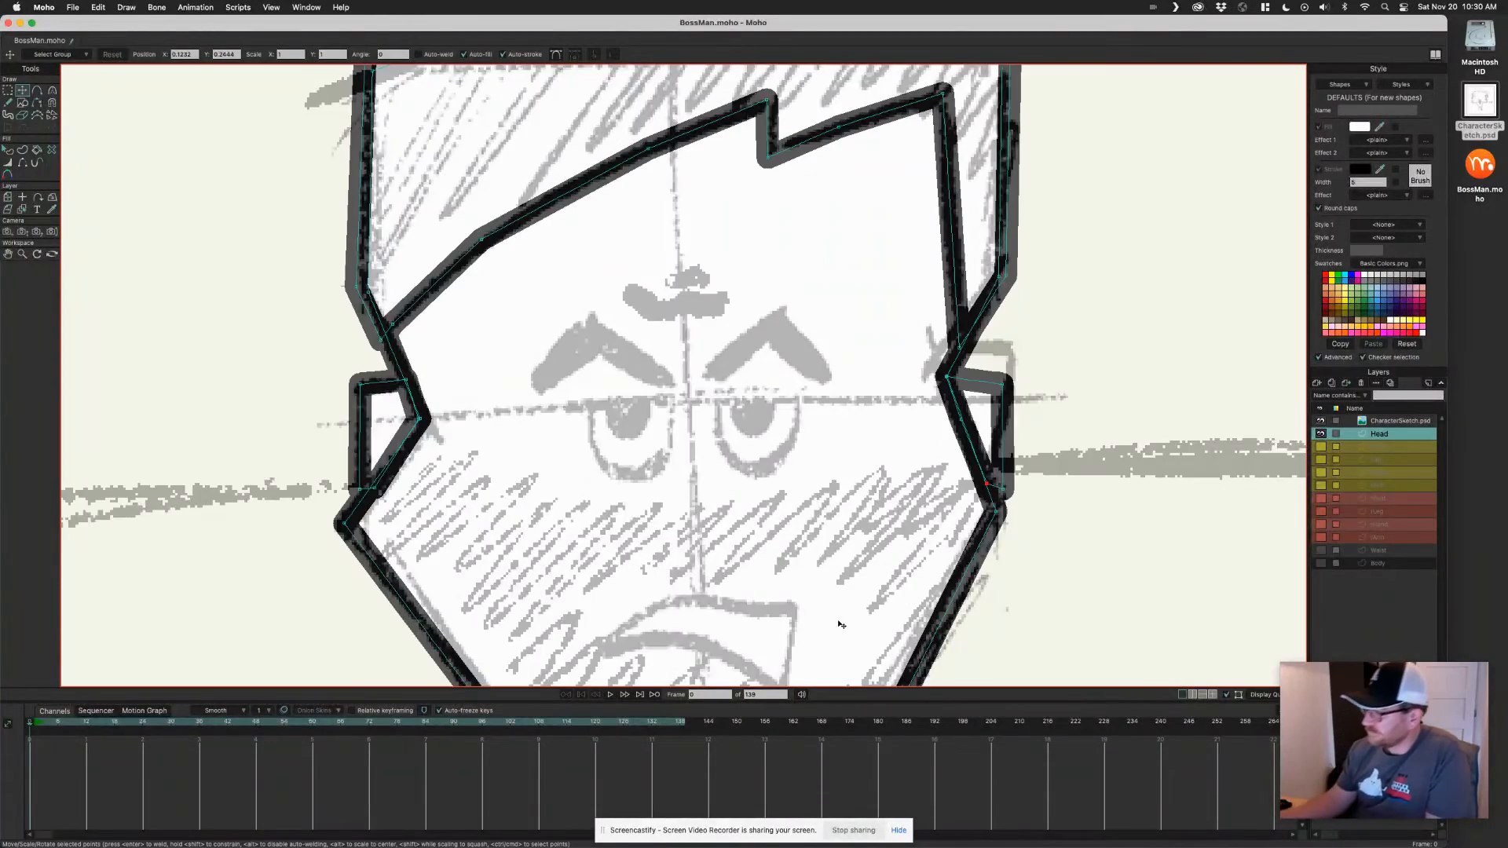
# Trace the sketched tilted hat, crown and brim, above the hair as one closed, filled and stroked shape.
pyautogui.scroll(-5, 601, 396)
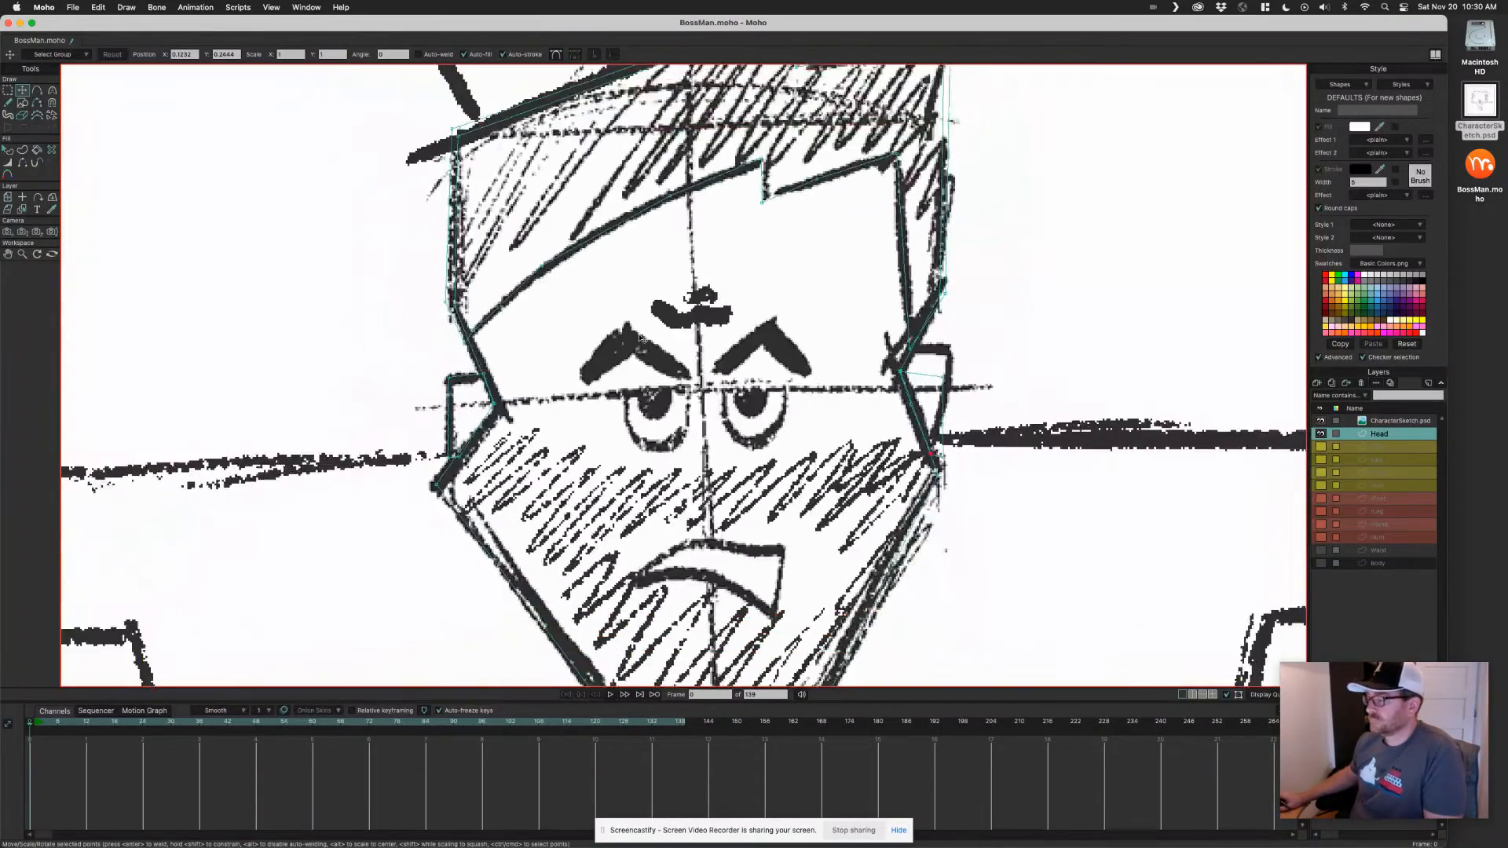
pyautogui.moveTo(626, 290); pyautogui.dragTo(592, 401)
pyautogui.scroll(3, 594, 398)
pyautogui.moveTo(671, 336); pyautogui.dragTo(694, 420)
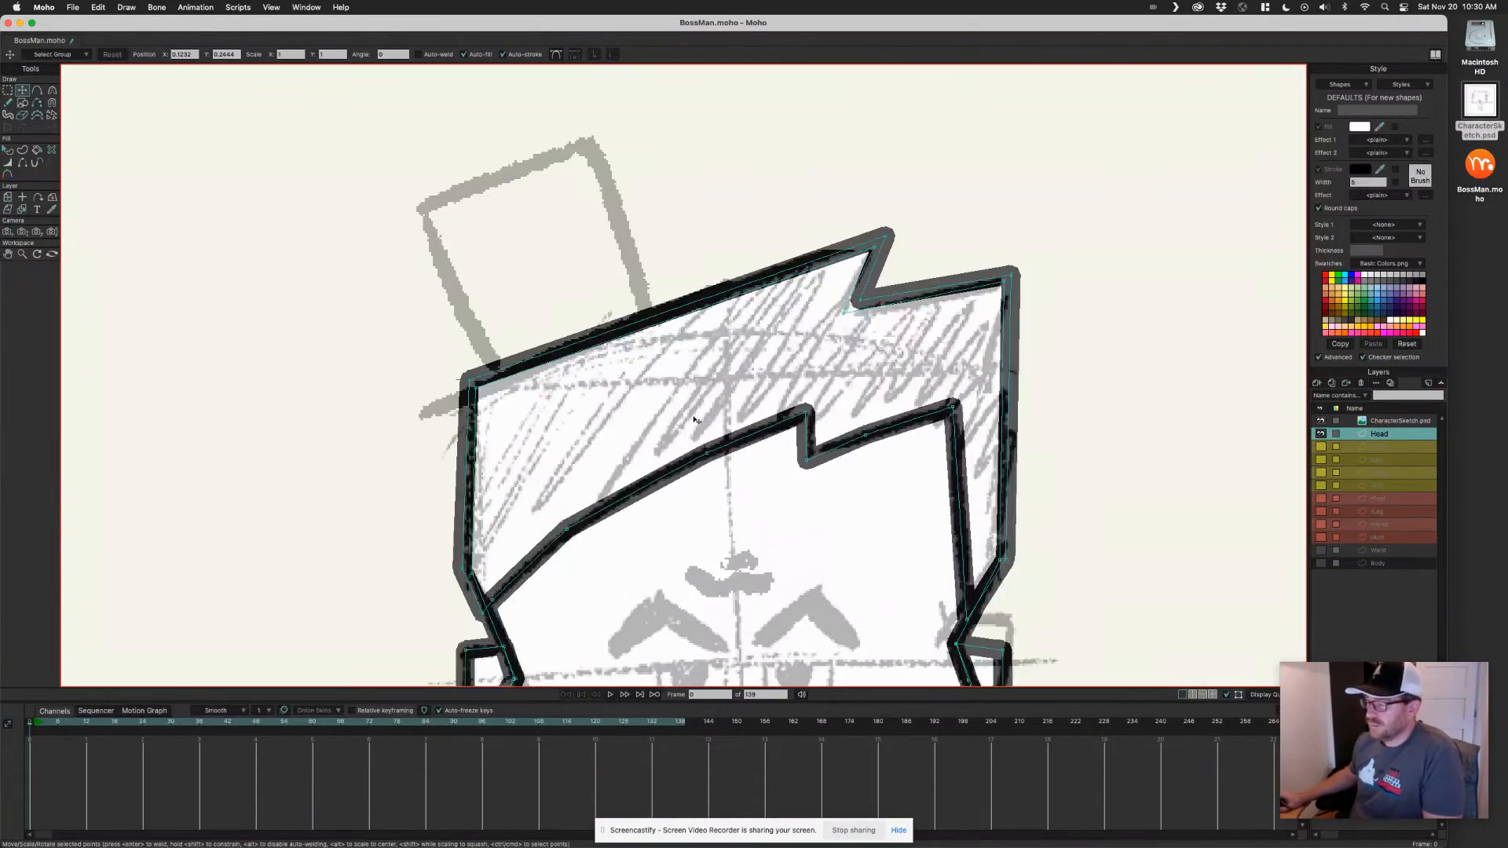
pyautogui.press('a')
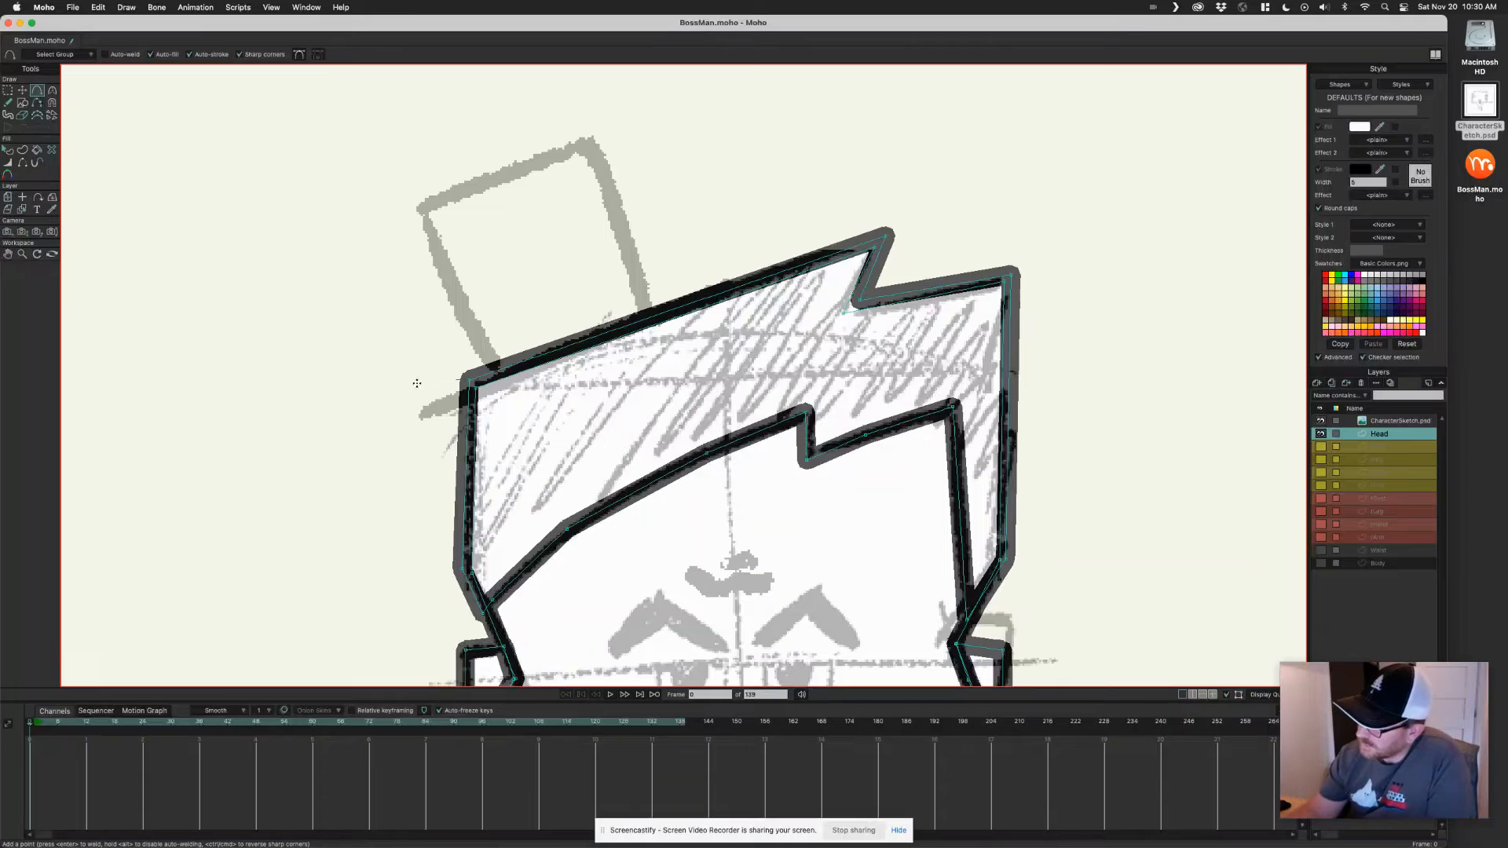
pyautogui.moveTo(485, 350); pyautogui.dragTo(592, 138)
pyautogui.click(621, 208)
pyautogui.click(617, 222)
pyautogui.click(628, 226)
pyautogui.moveTo(626, 229); pyautogui.dragTo(493, 363)
pyautogui.click(493, 362)
pyautogui.click(483, 349)
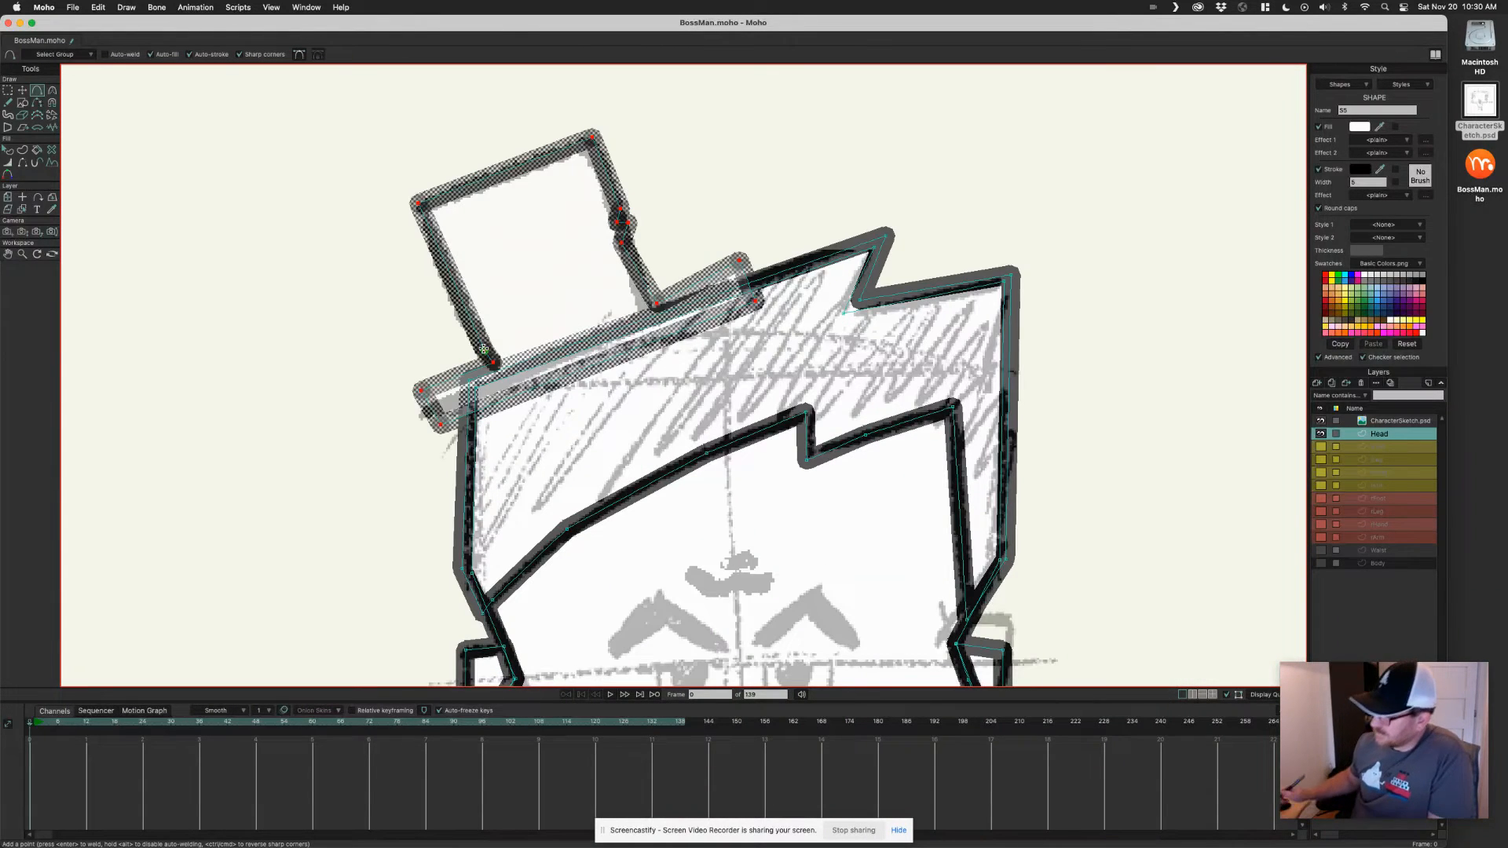
# Trace the sketched frowning mouth as a closed, filled and stroked five-point shape.
pyautogui.scroll(-5, 721, 304)
pyautogui.moveTo(731, 530); pyautogui.dragTo(724, 420)
pyautogui.scroll(3, 707, 432)
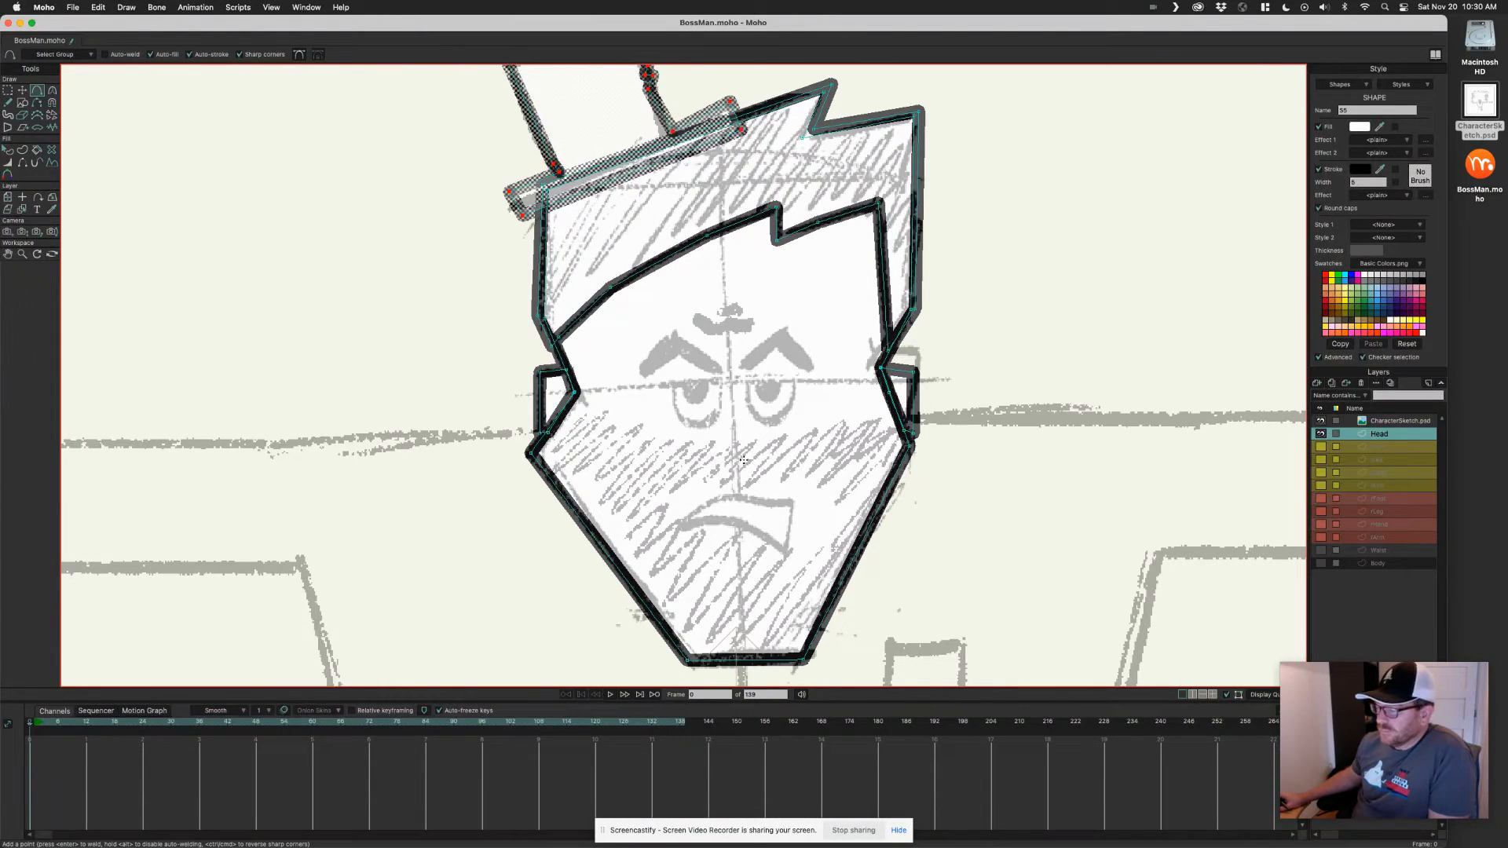
pyautogui.moveTo(784, 524); pyautogui.dragTo(768, 459)
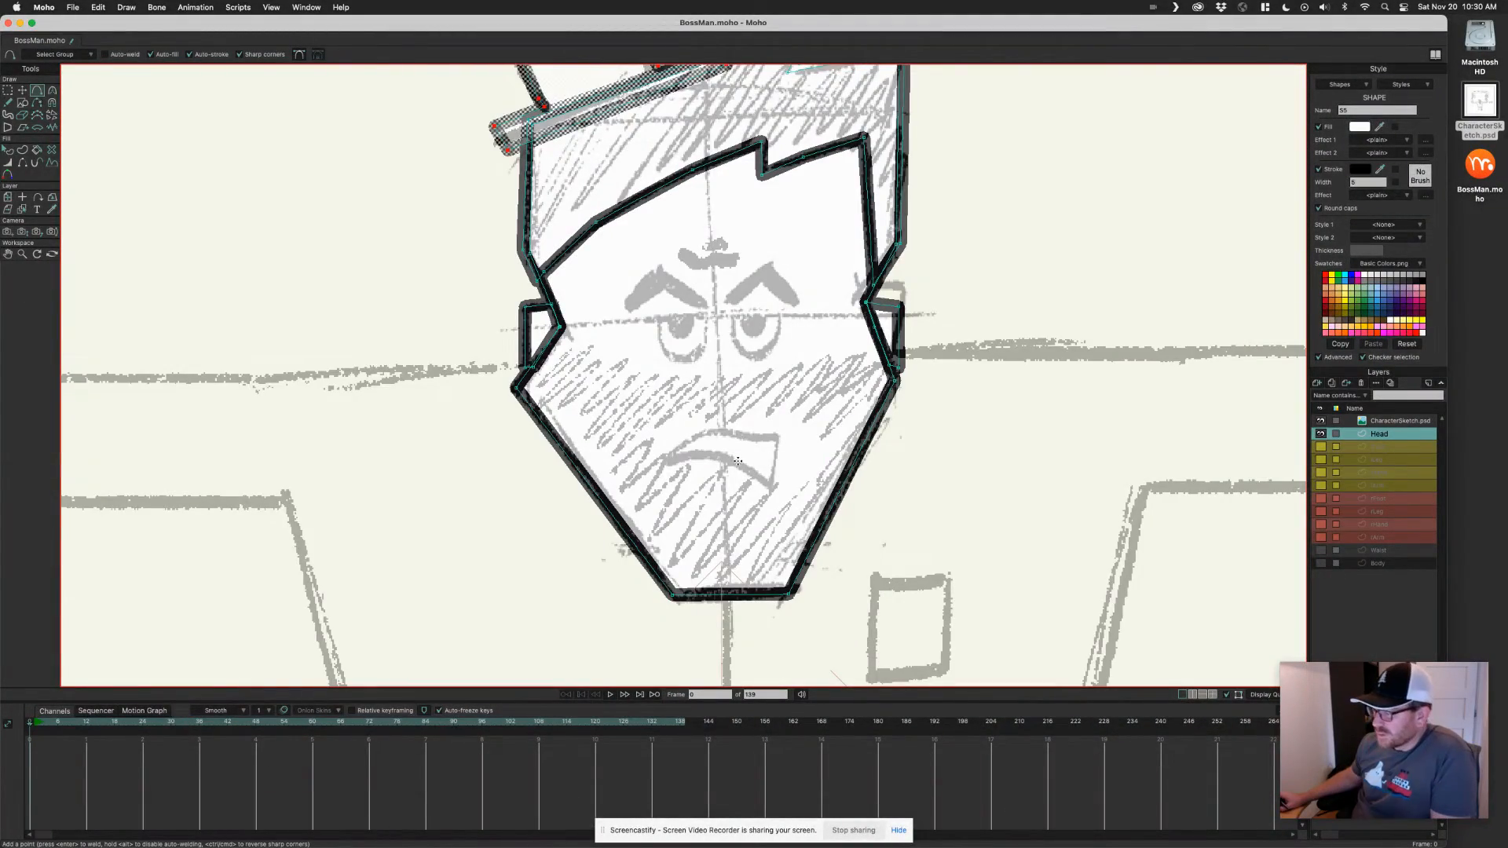
pyautogui.moveTo(698, 477); pyautogui.dragTo(768, 461)
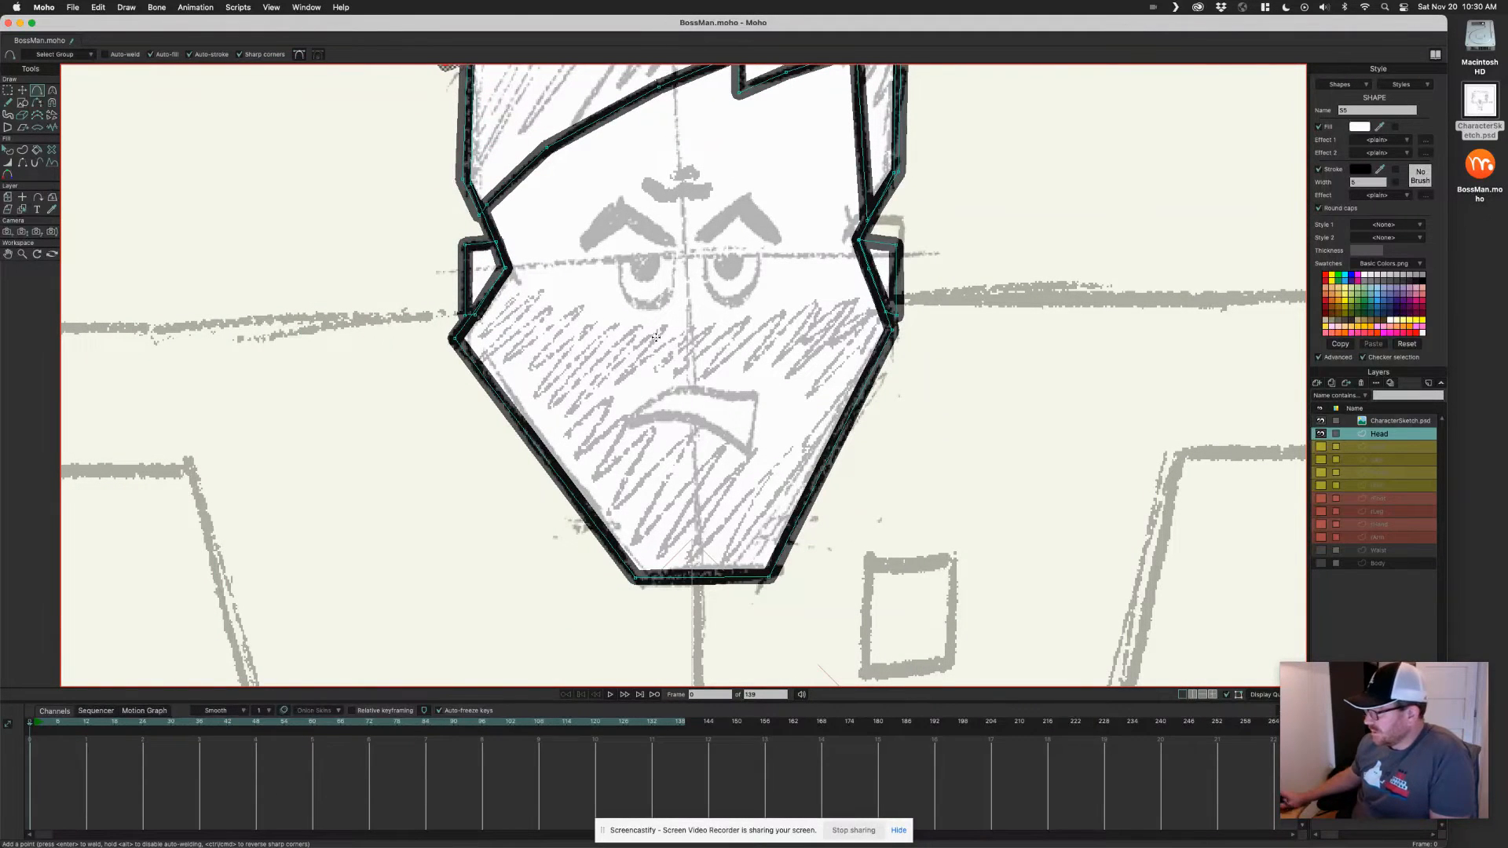
pyautogui.moveTo(673, 386)
pyautogui.mouseDown()
pyautogui.moveTo(757, 394)
pyautogui.moveTo(749, 454)
pyautogui.moveTo(689, 419)
pyautogui.moveTo(633, 423)
pyautogui.mouseUp()
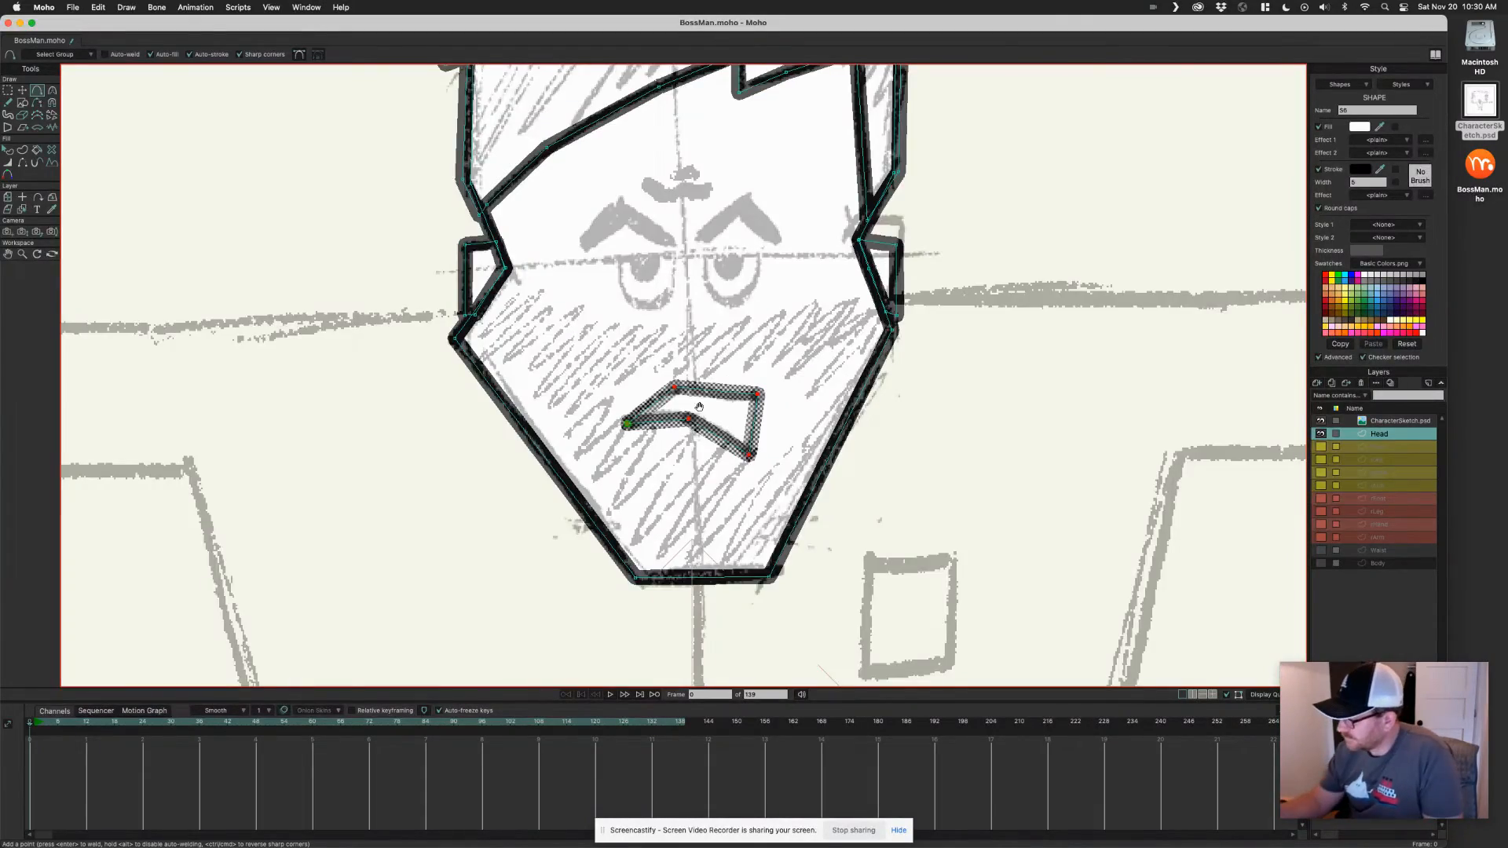
# Round the mouth's upper and lower middle points with the Curvature tool to match the sketch, the lower one to about 0.28.
pyautogui.scroll(3, 704, 403)
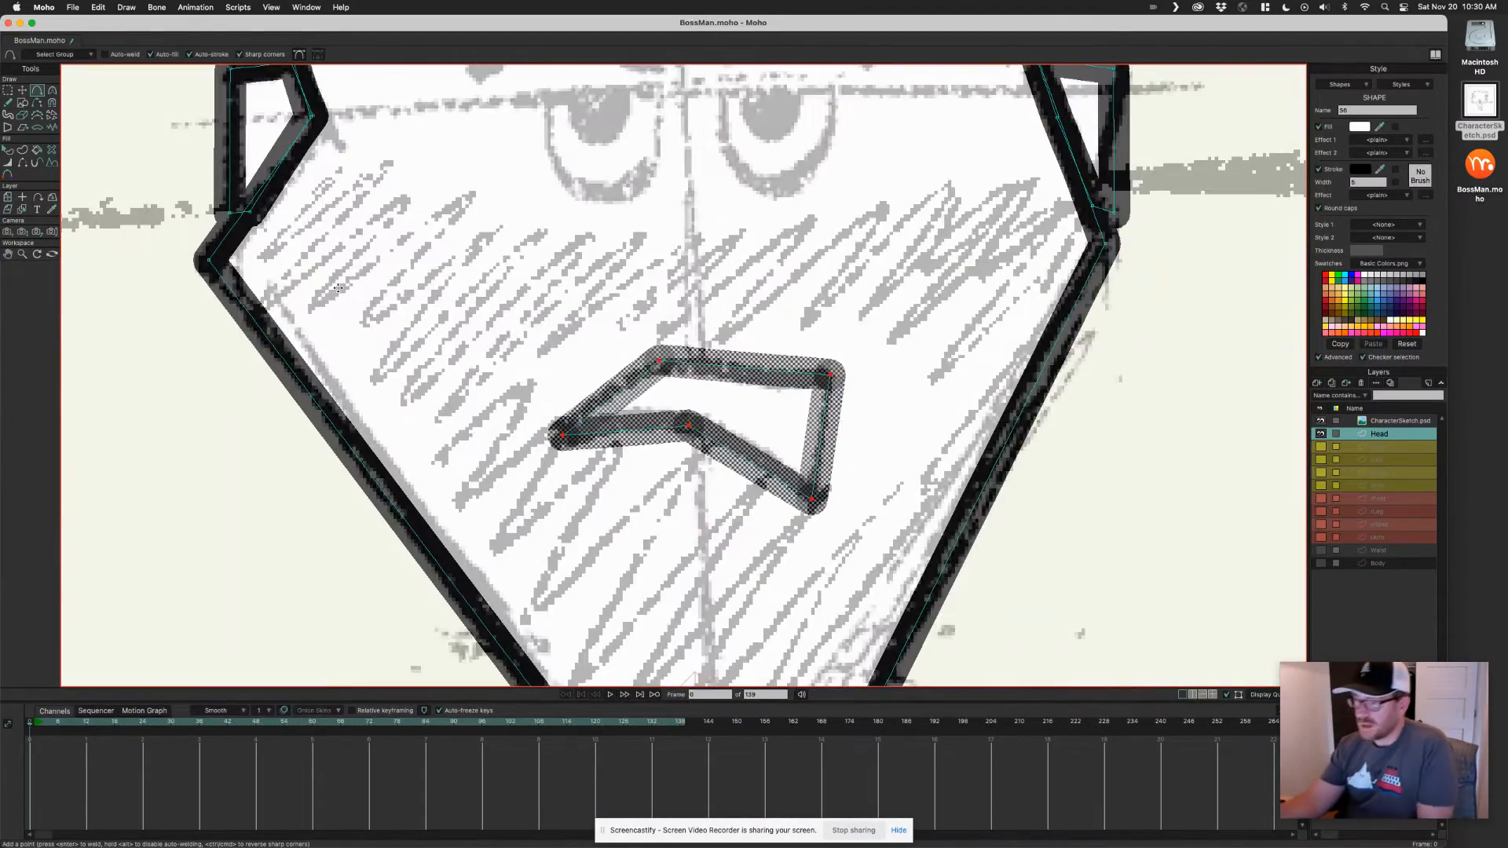
pyautogui.click(51, 90)
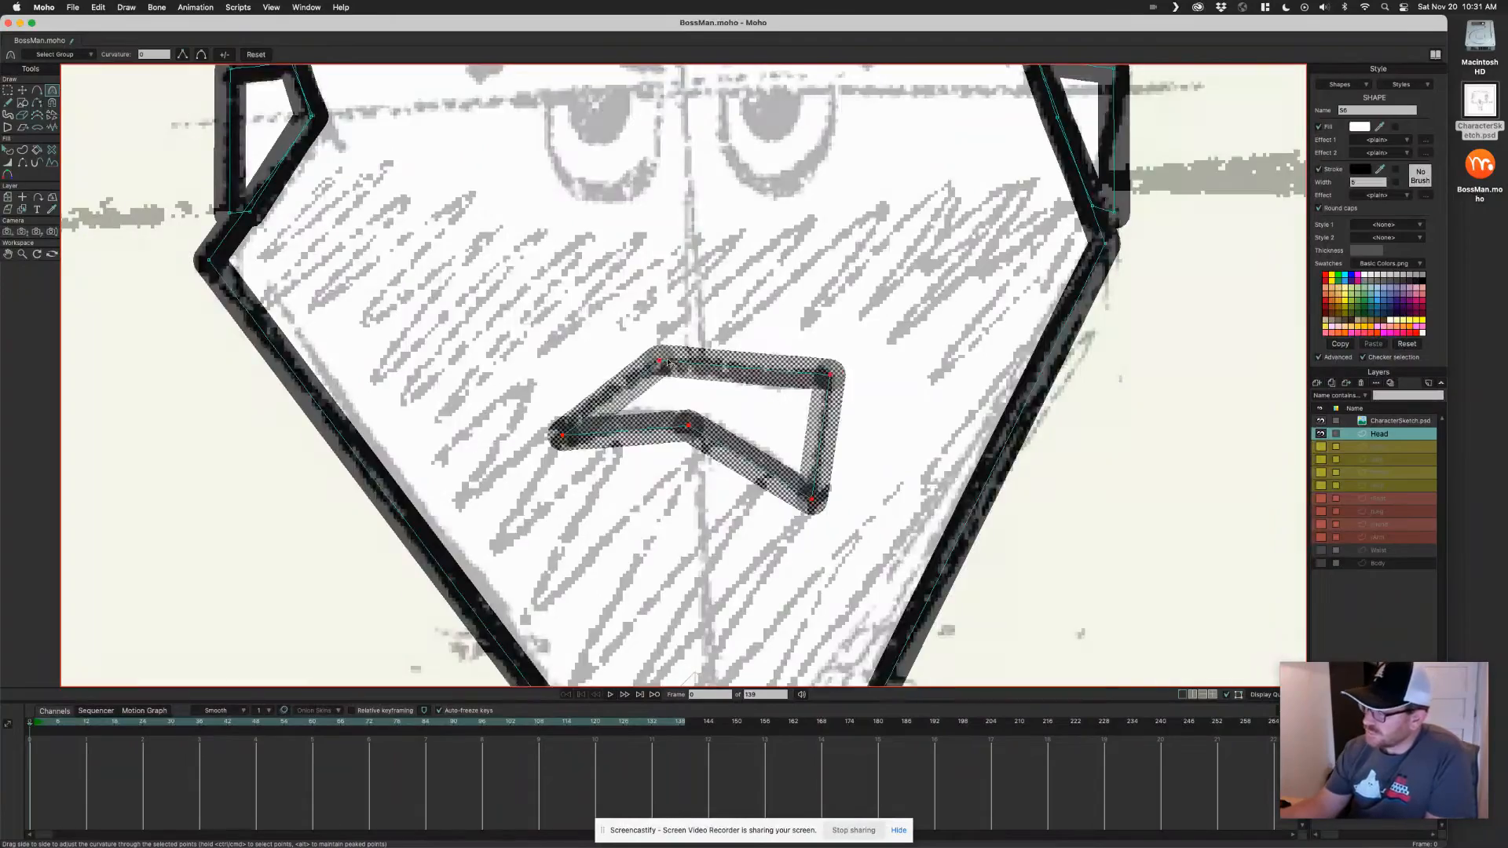
pyautogui.moveTo(627, 438); pyautogui.dragTo(680, 384)
pyautogui.press('super+z')
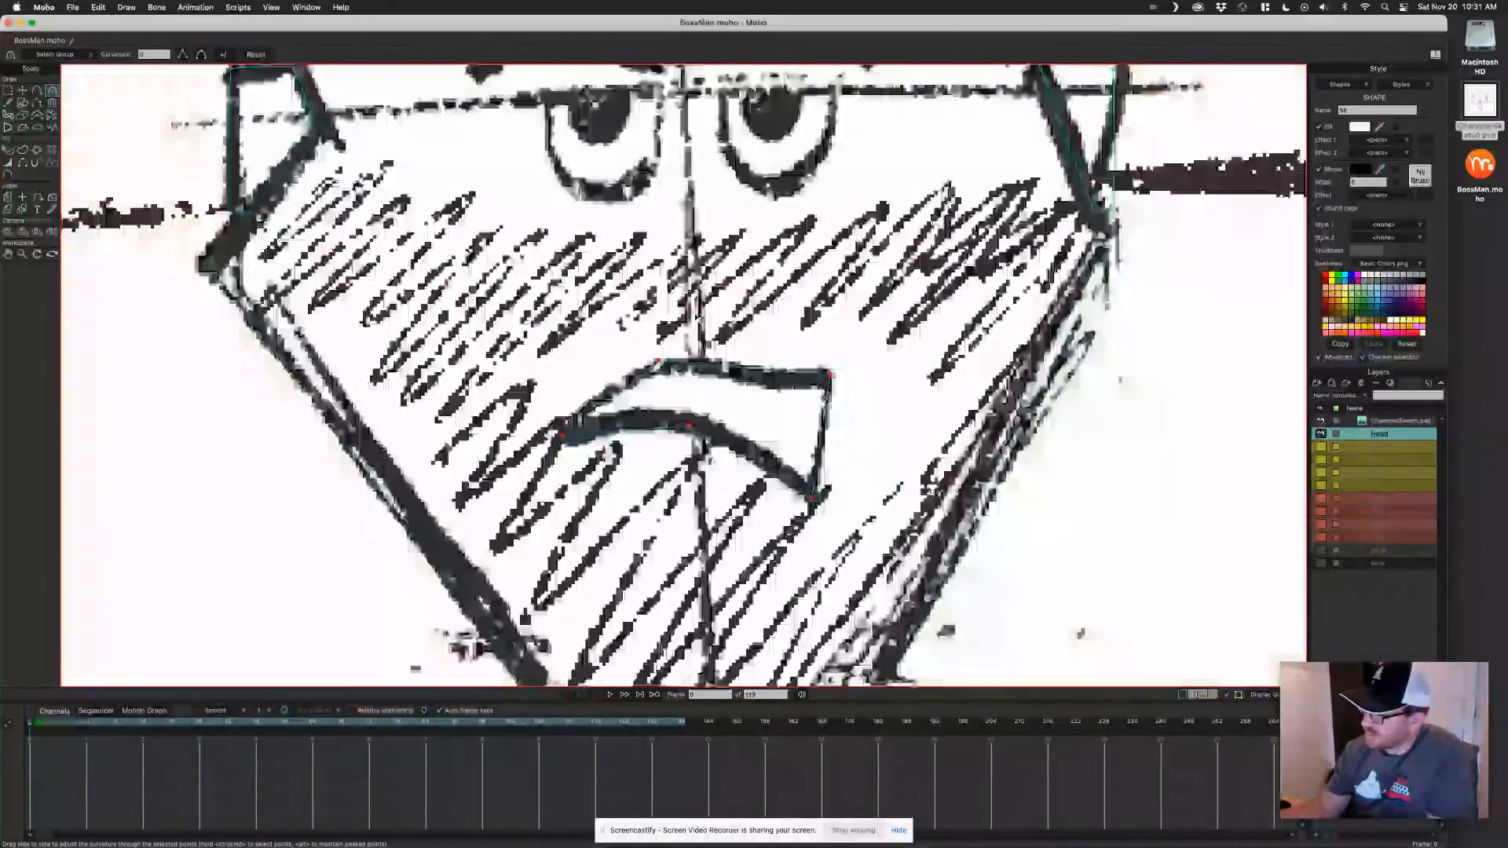
pyautogui.press('Return')
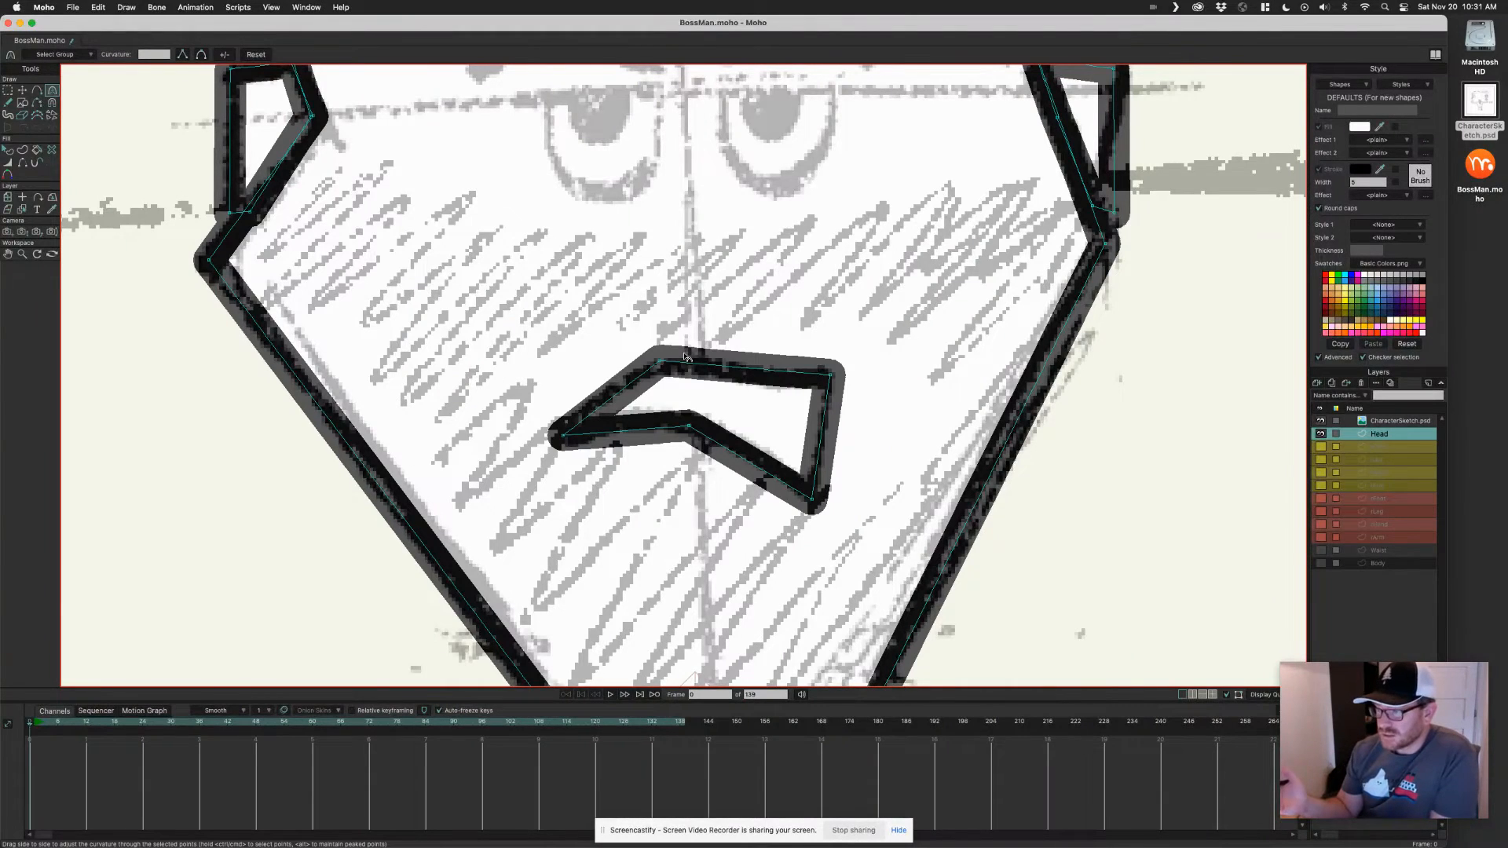
pyautogui.click(659, 359)
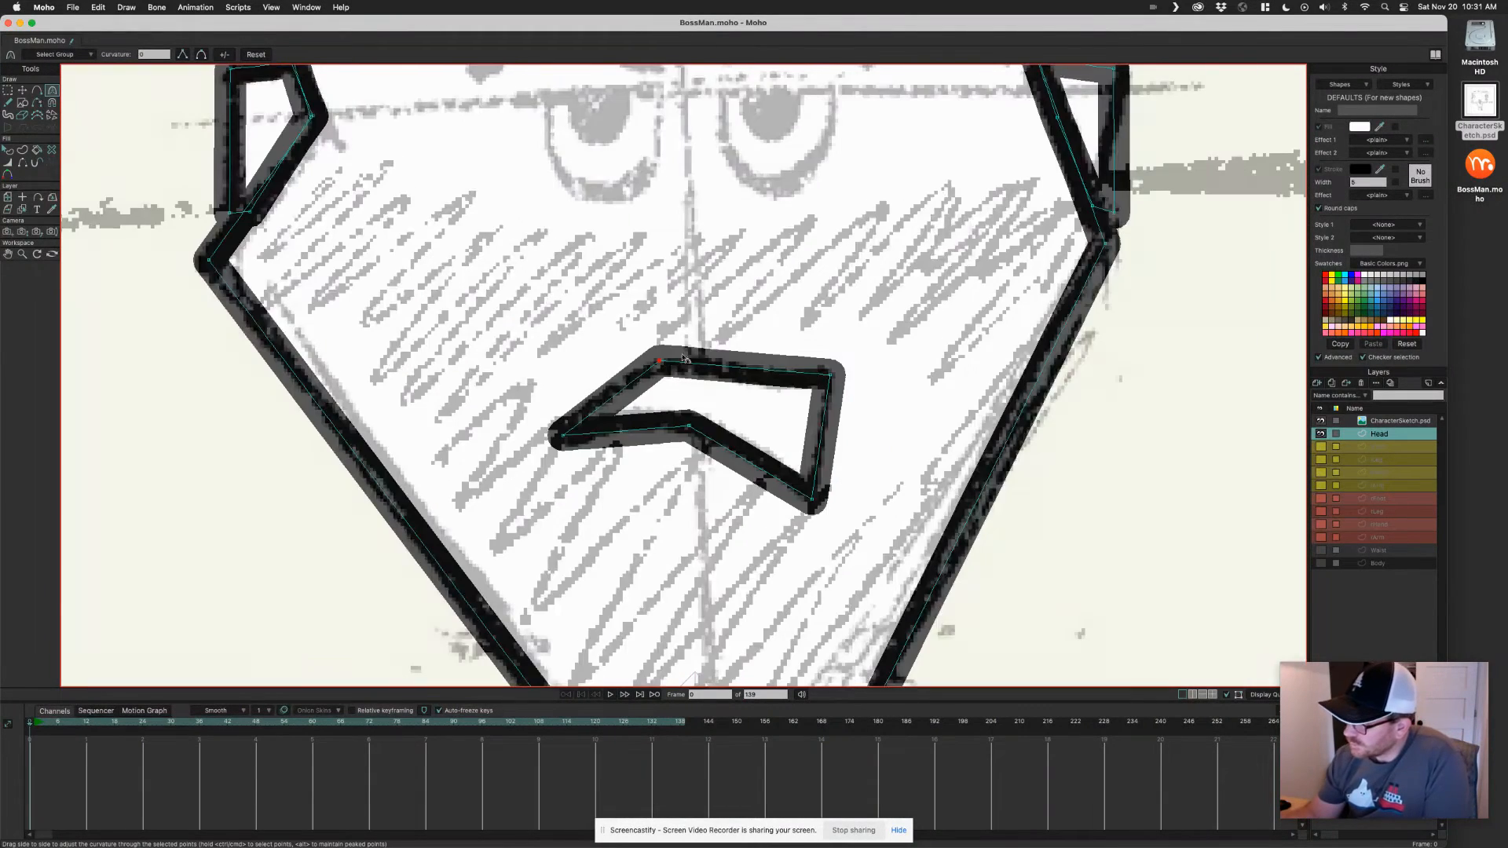
pyautogui.moveTo(662, 361); pyautogui.dragTo(1079, 267)
pyautogui.click(691, 425)
pyautogui.moveTo(691, 425)
pyautogui.mouseDown()
pyautogui.moveTo(833, 471)
pyautogui.moveTo(955, 470)
pyautogui.moveTo(1042, 493)
pyautogui.moveTo(992, 502)
pyautogui.mouseUp()
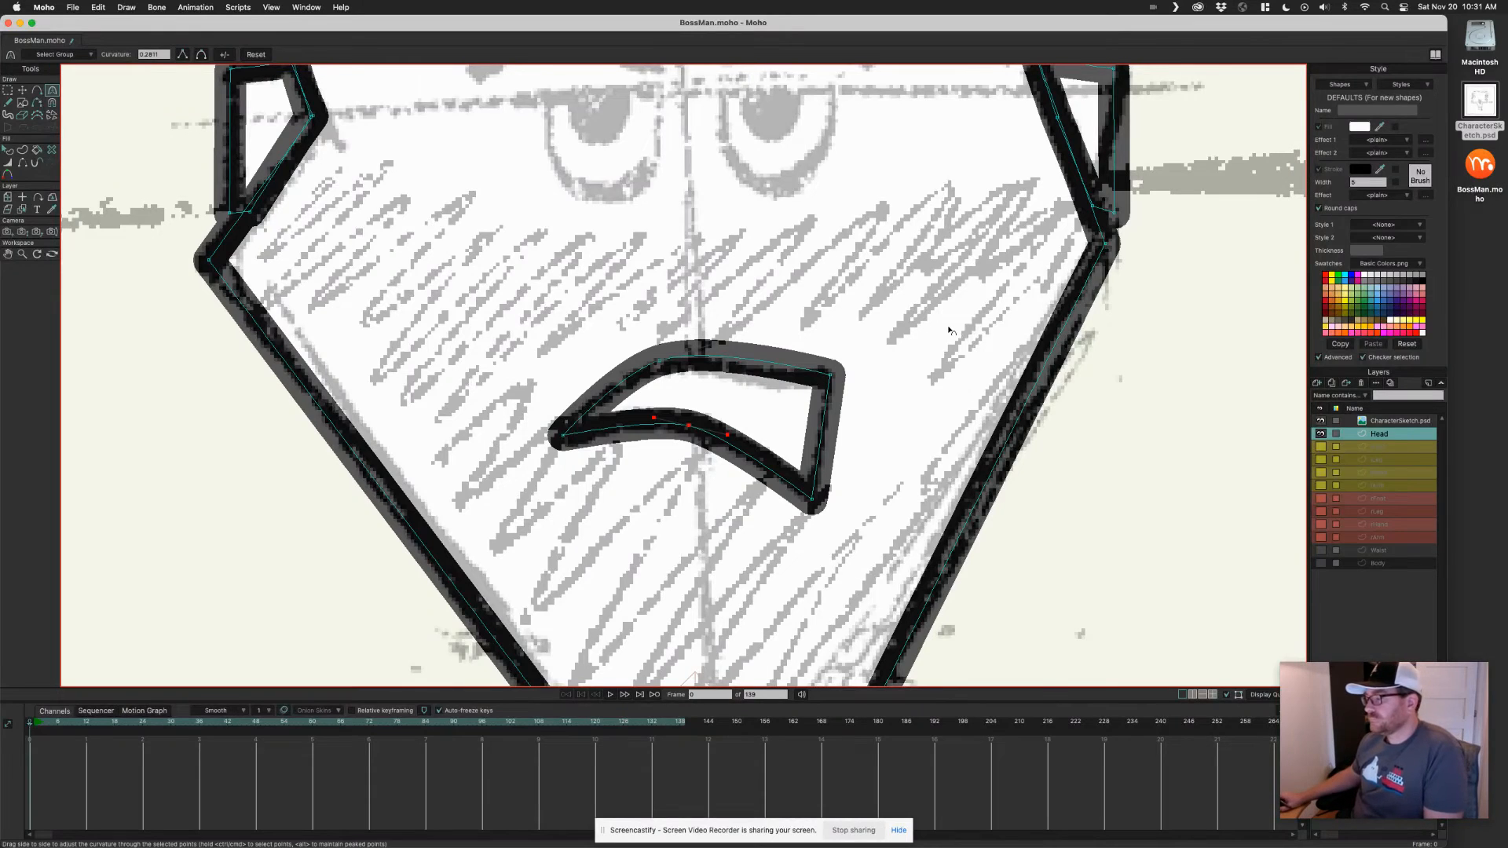
# Trace the sketched beard around the jaw and chin as a closed shape, and move its upper-left corner onto the head's notch.
pyautogui.scroll(-3, 863, 330)
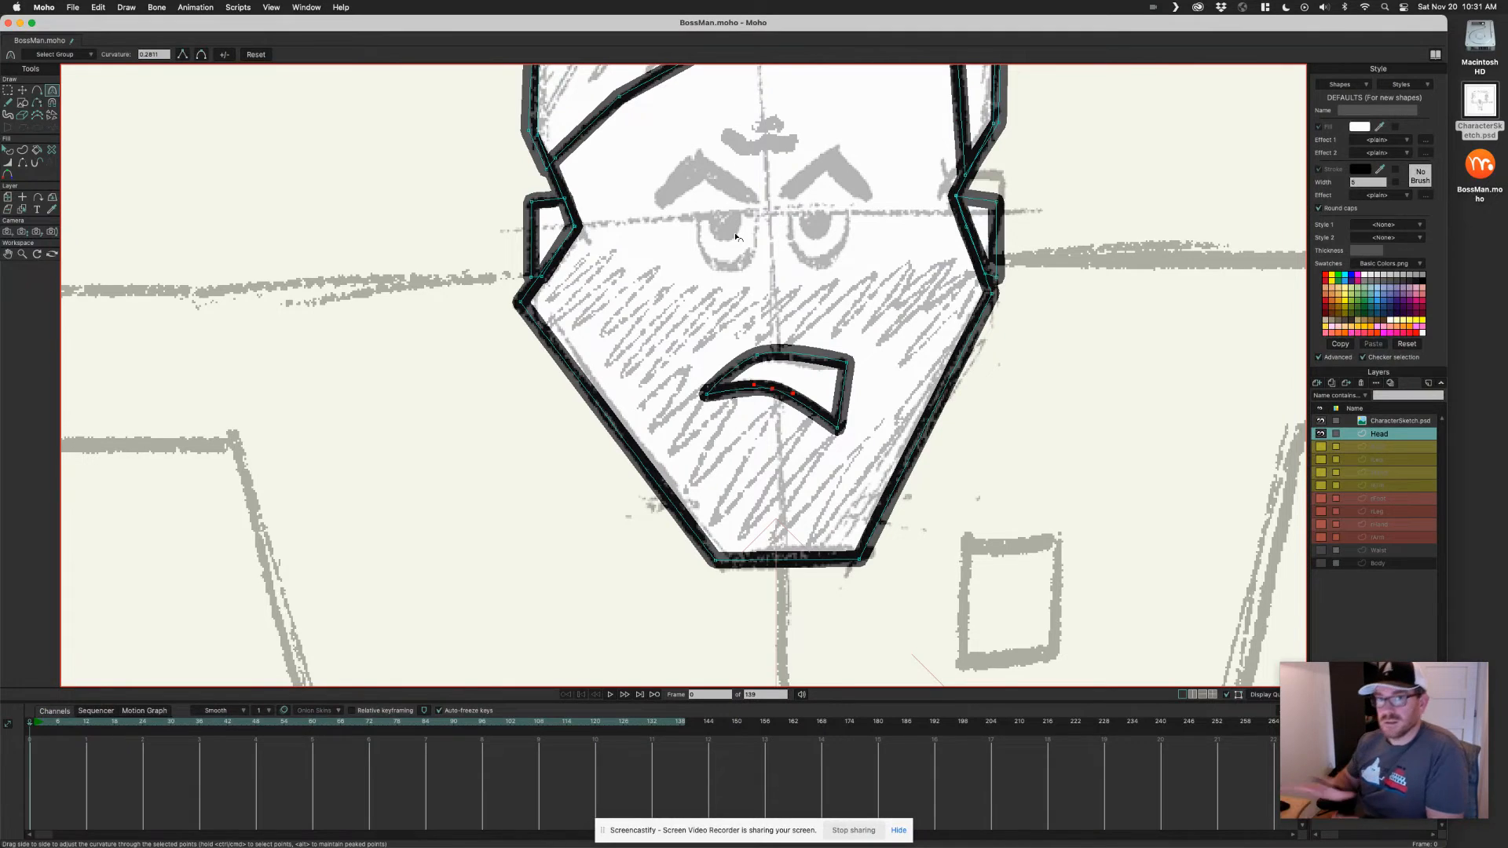
pyautogui.press('a')
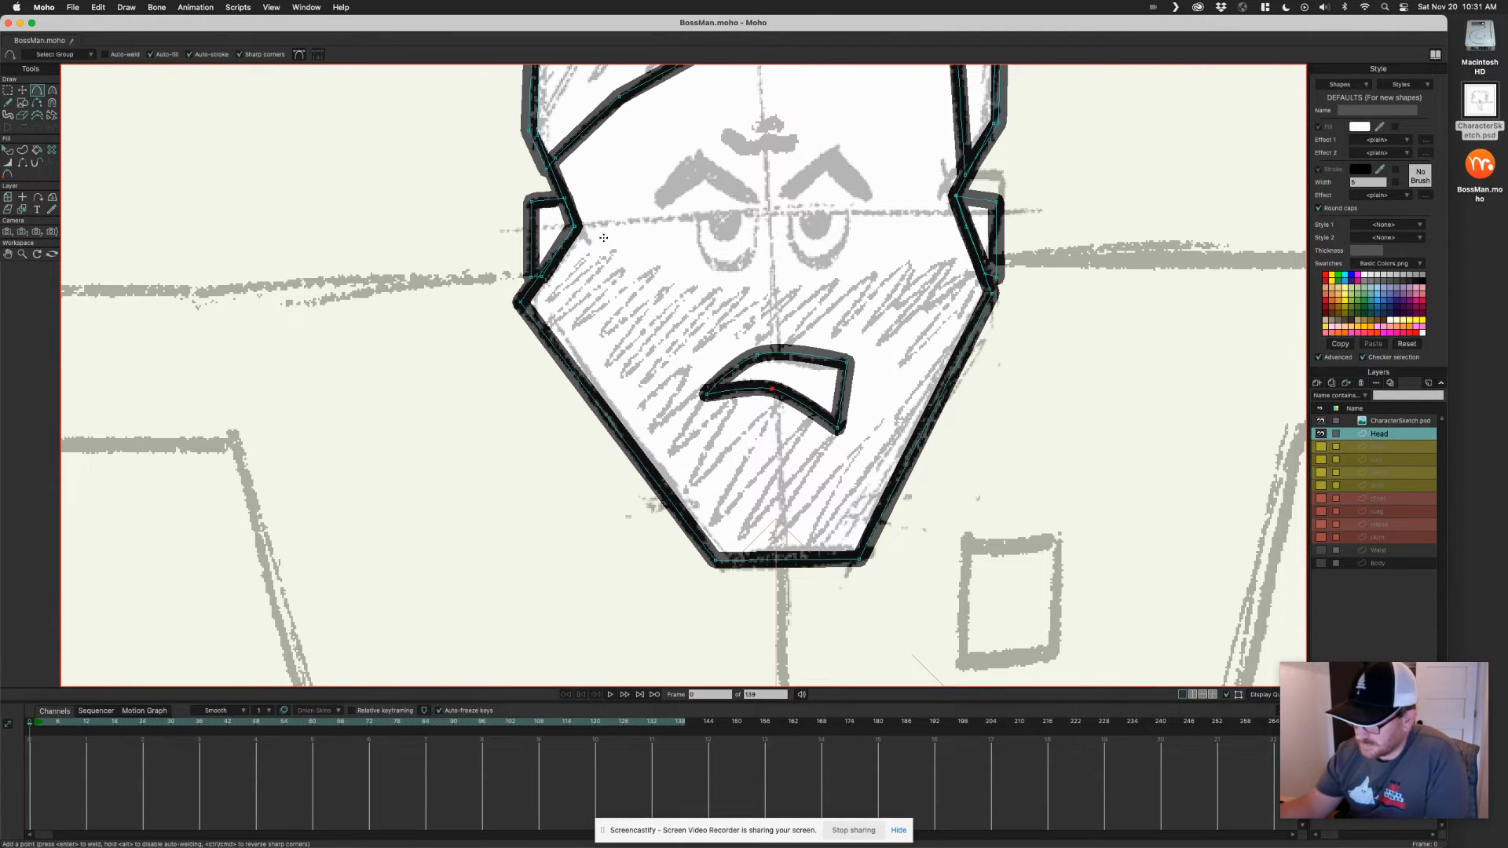
pyautogui.moveTo(585, 236); pyautogui.dragTo(693, 295)
pyautogui.moveTo(694, 295); pyautogui.dragTo(868, 284)
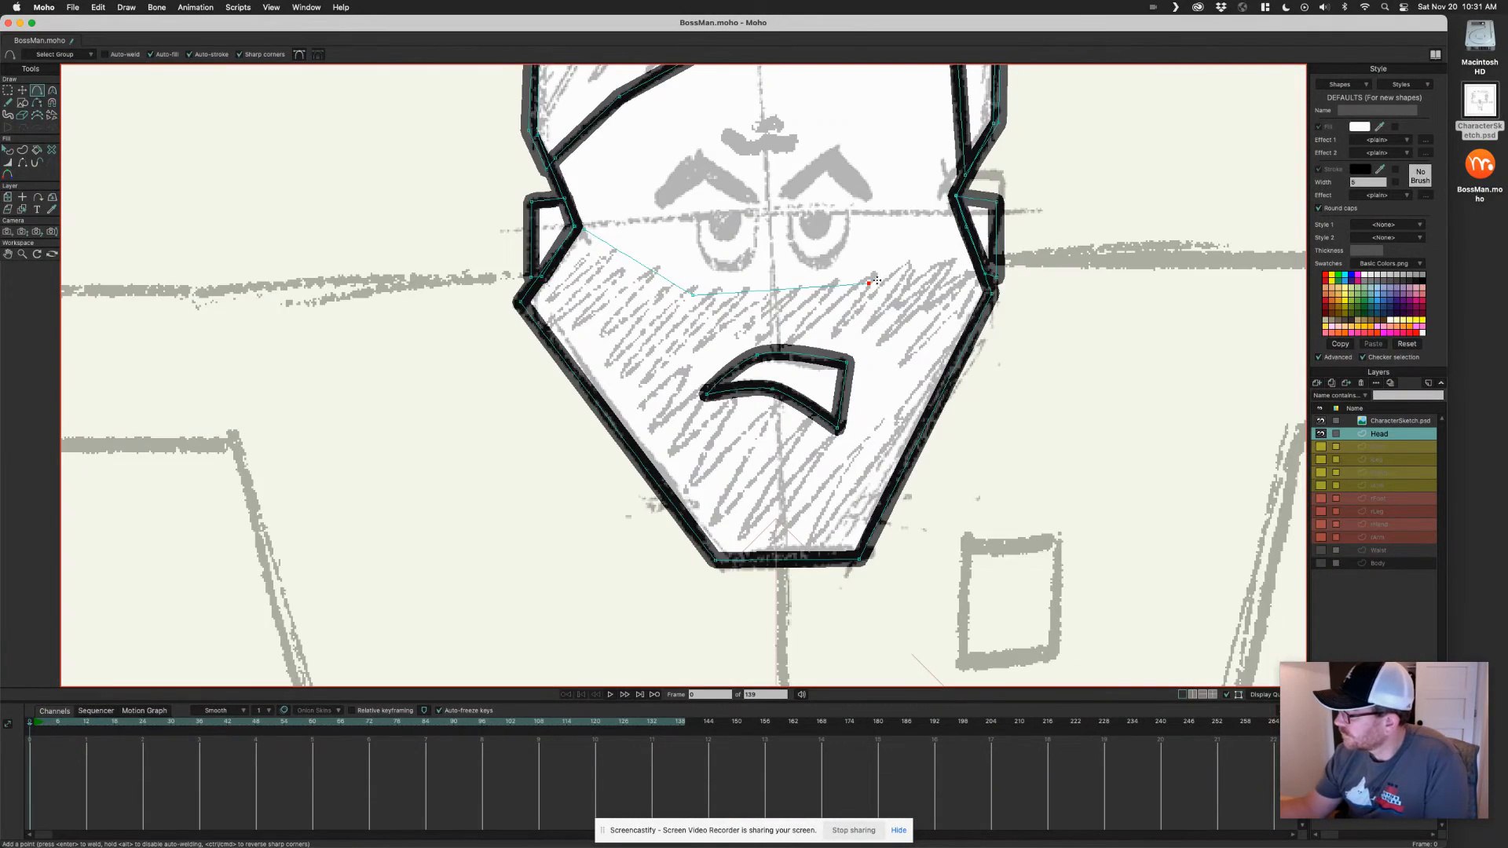
pyautogui.click(959, 234)
pyautogui.click(995, 301)
pyautogui.click(867, 561)
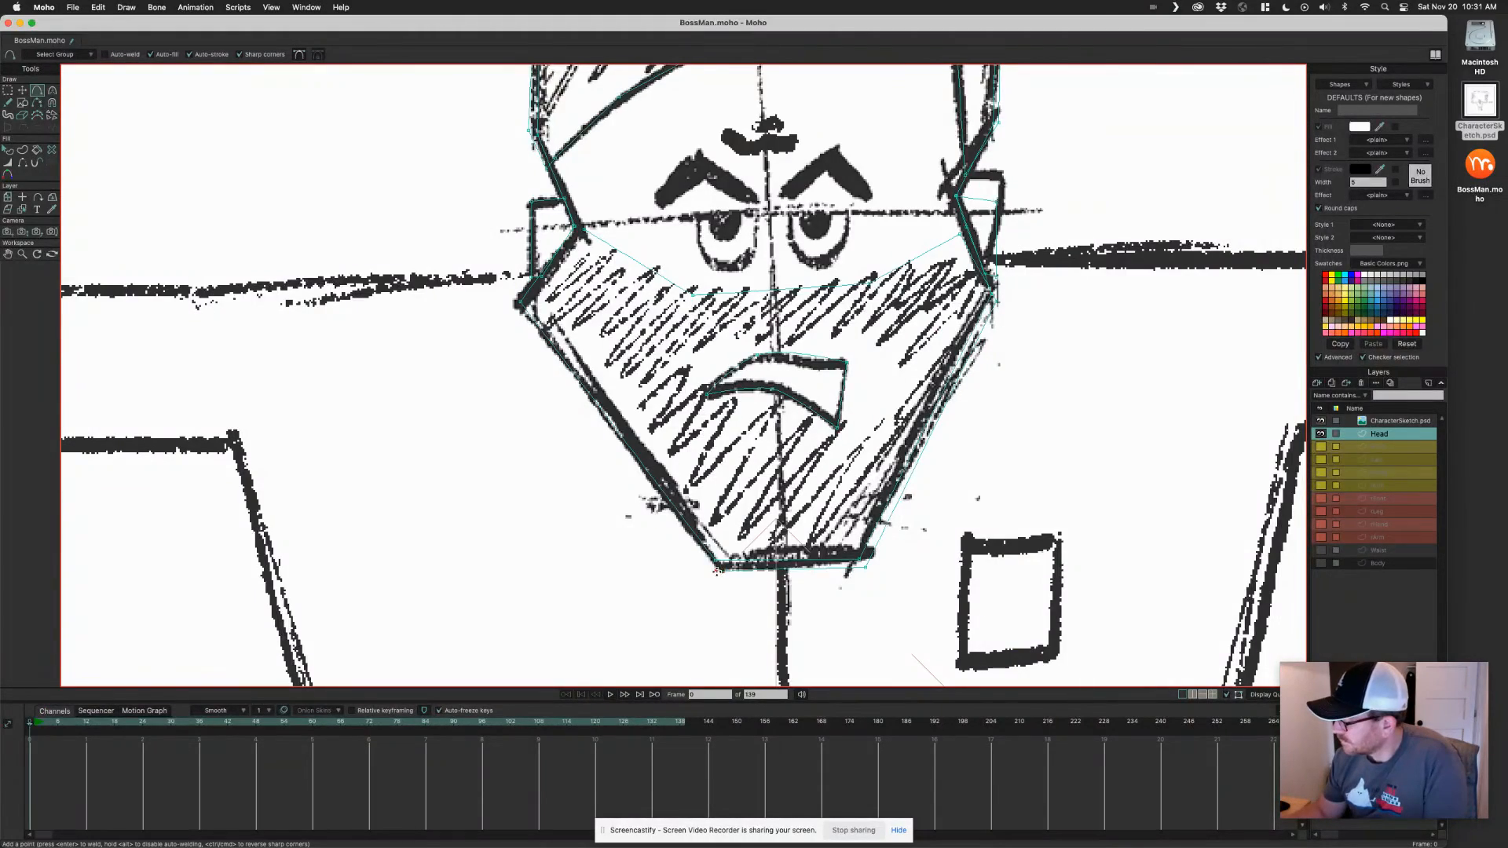
pyautogui.click(716, 567)
pyautogui.click(516, 305)
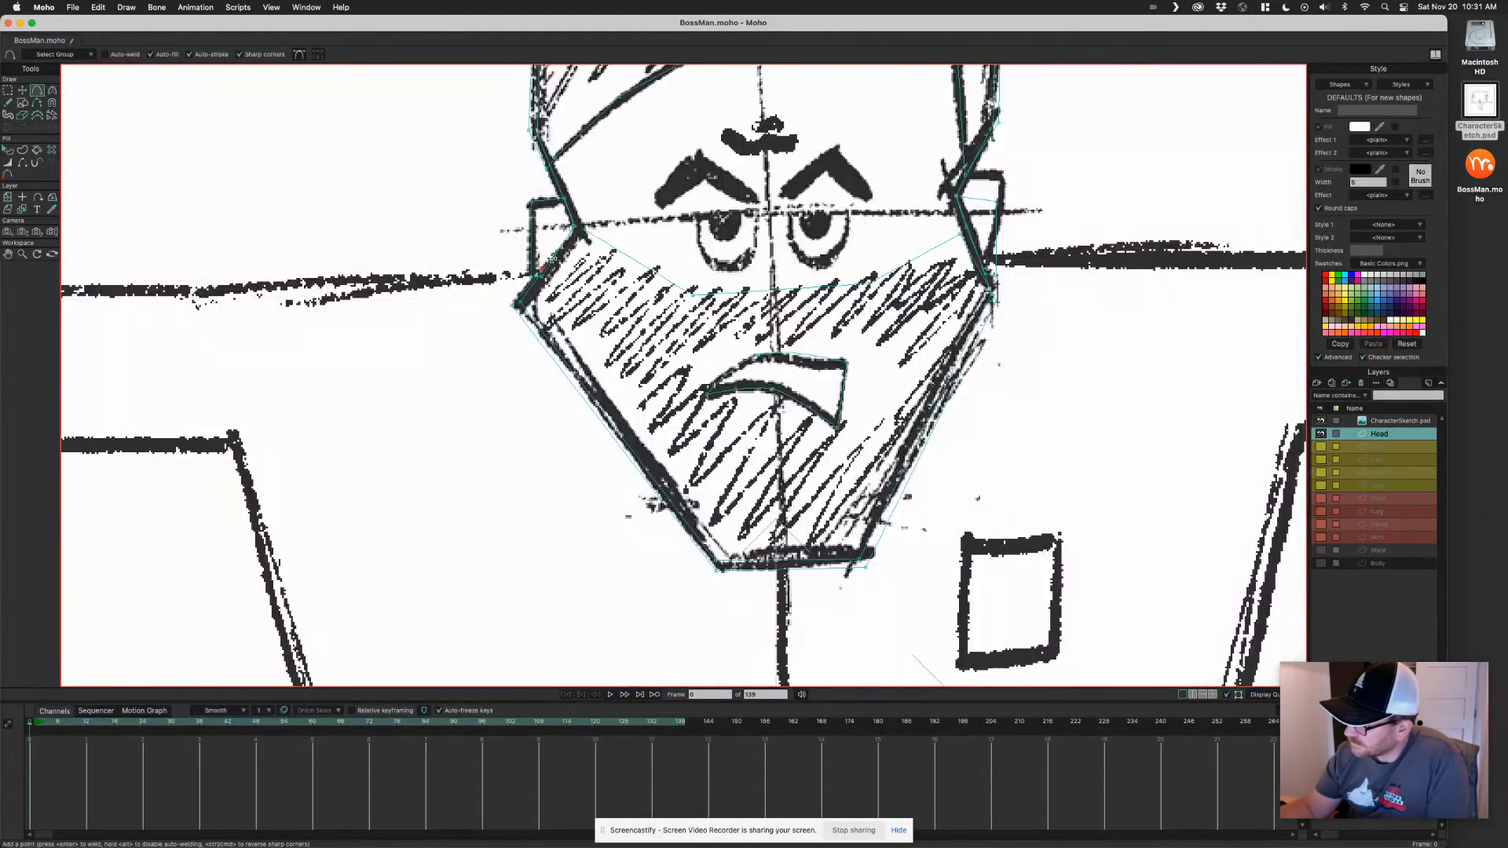
pyautogui.click(583, 227)
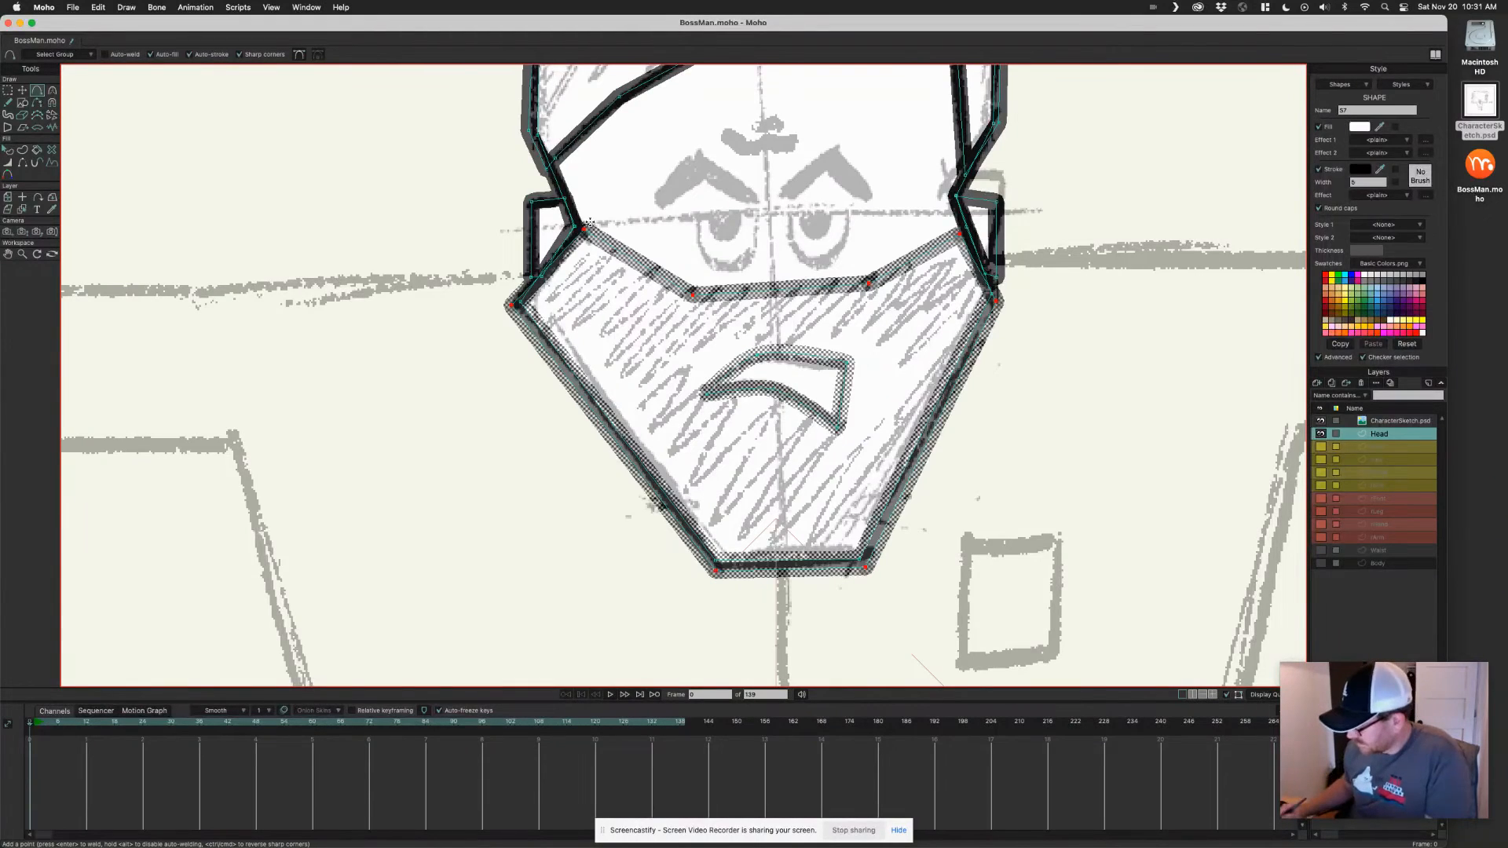
pyautogui.press('t')
pyautogui.moveTo(585, 231); pyautogui.dragTo(575, 225)
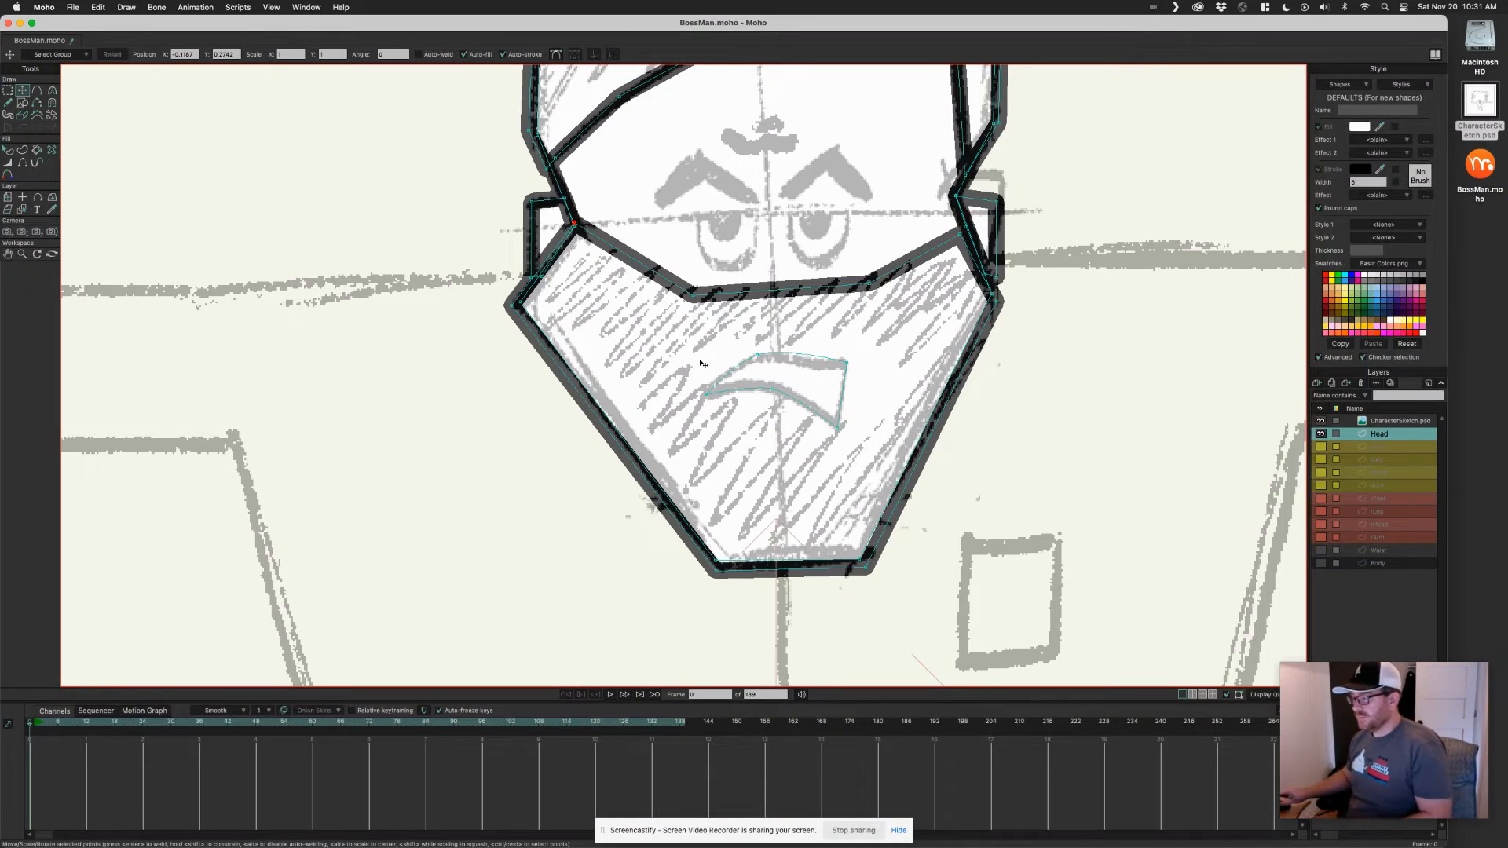
# Select the beard shape and lower it one level in the stacking order, behind the mouth.
pyautogui.scroll(-2, 840, 300)
pyautogui.moveTo(859, 323); pyautogui.dragTo(835, 358)
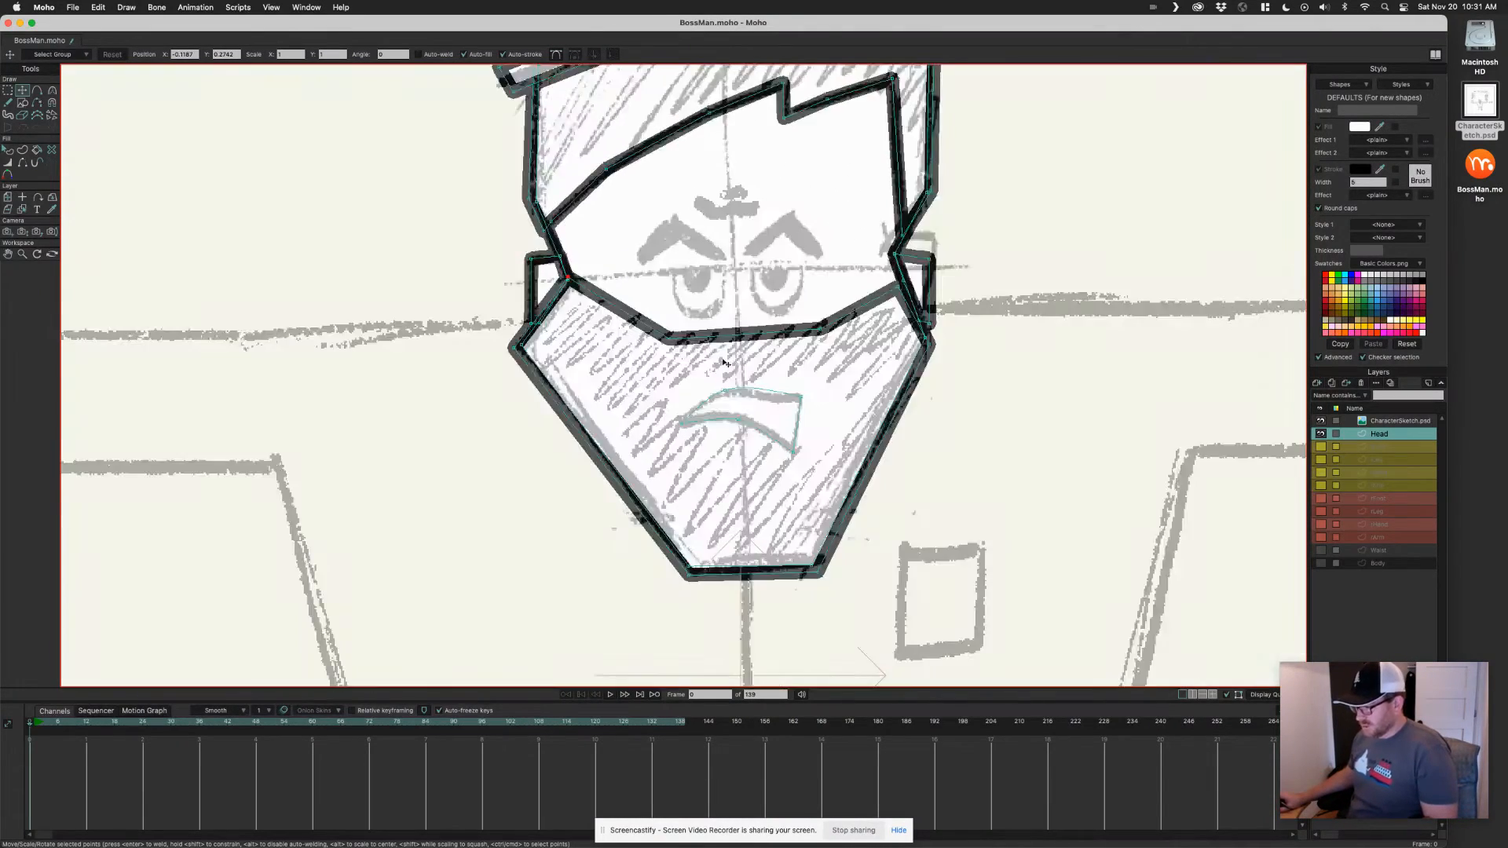
pyautogui.scroll(3, 835, 358)
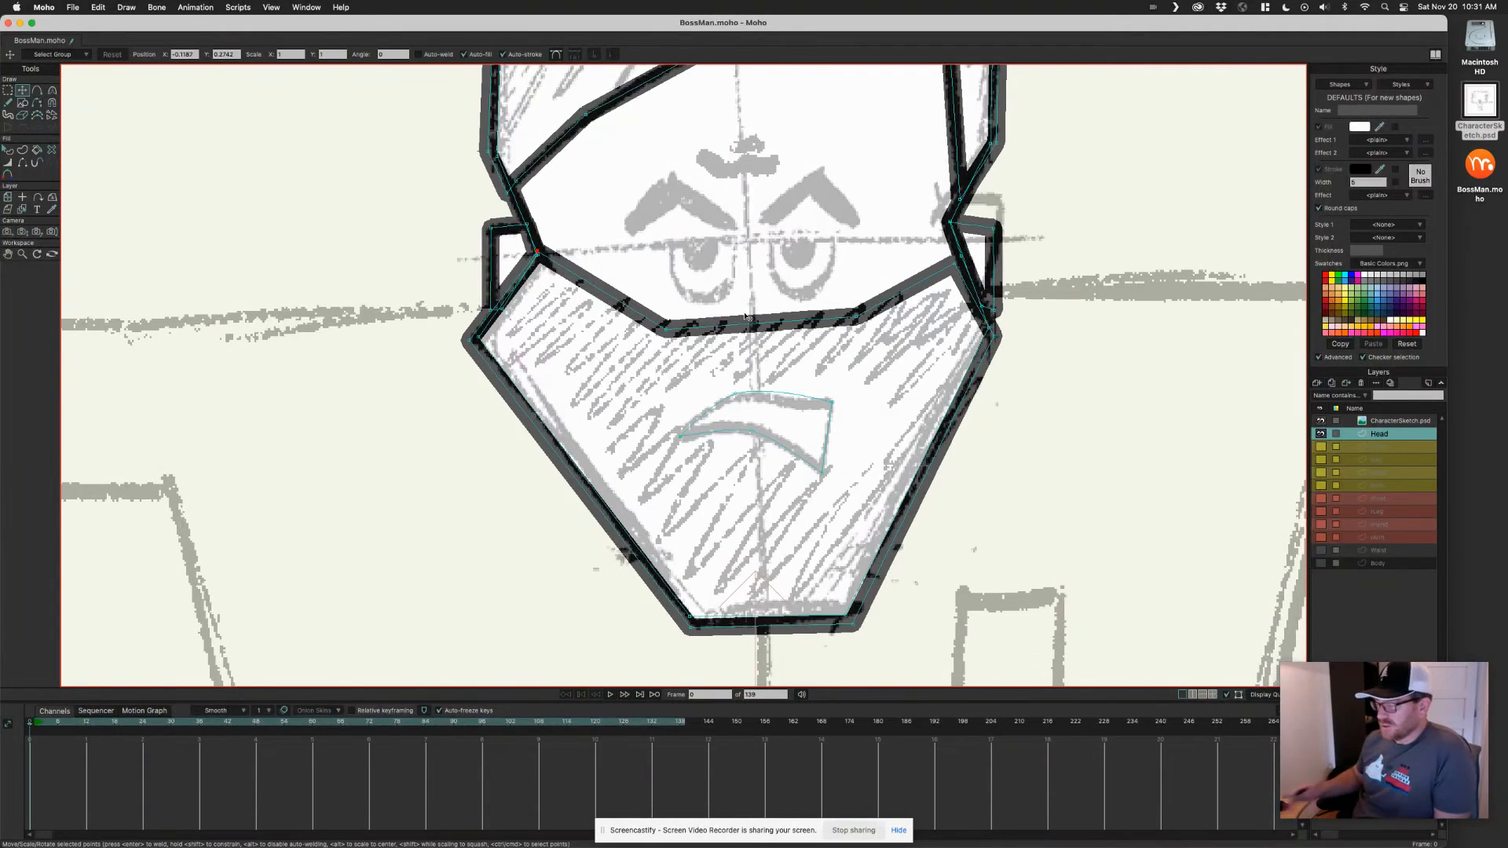
pyautogui.press('q')
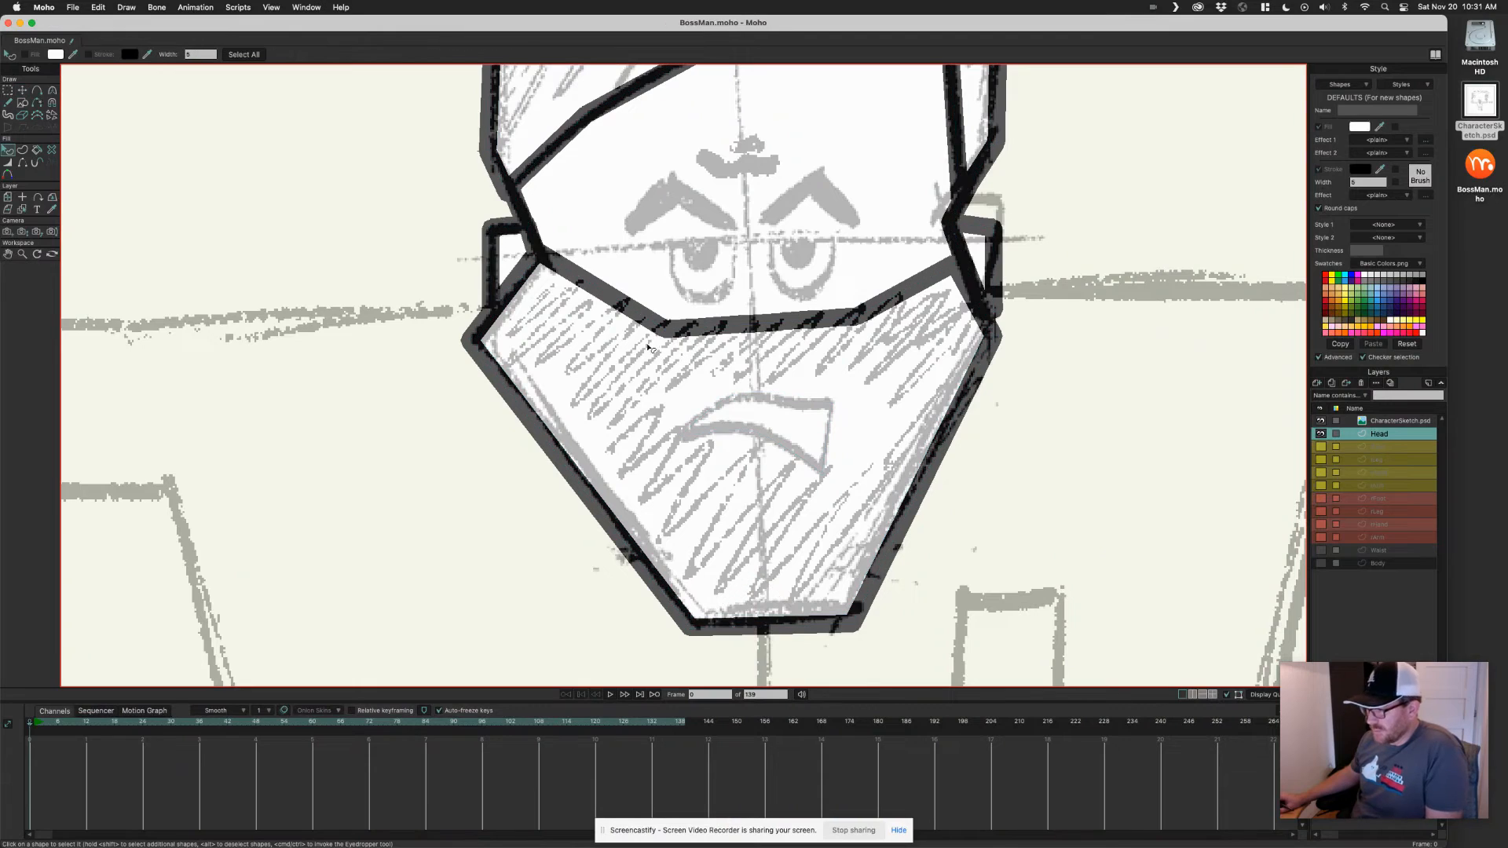
pyautogui.click(738, 377)
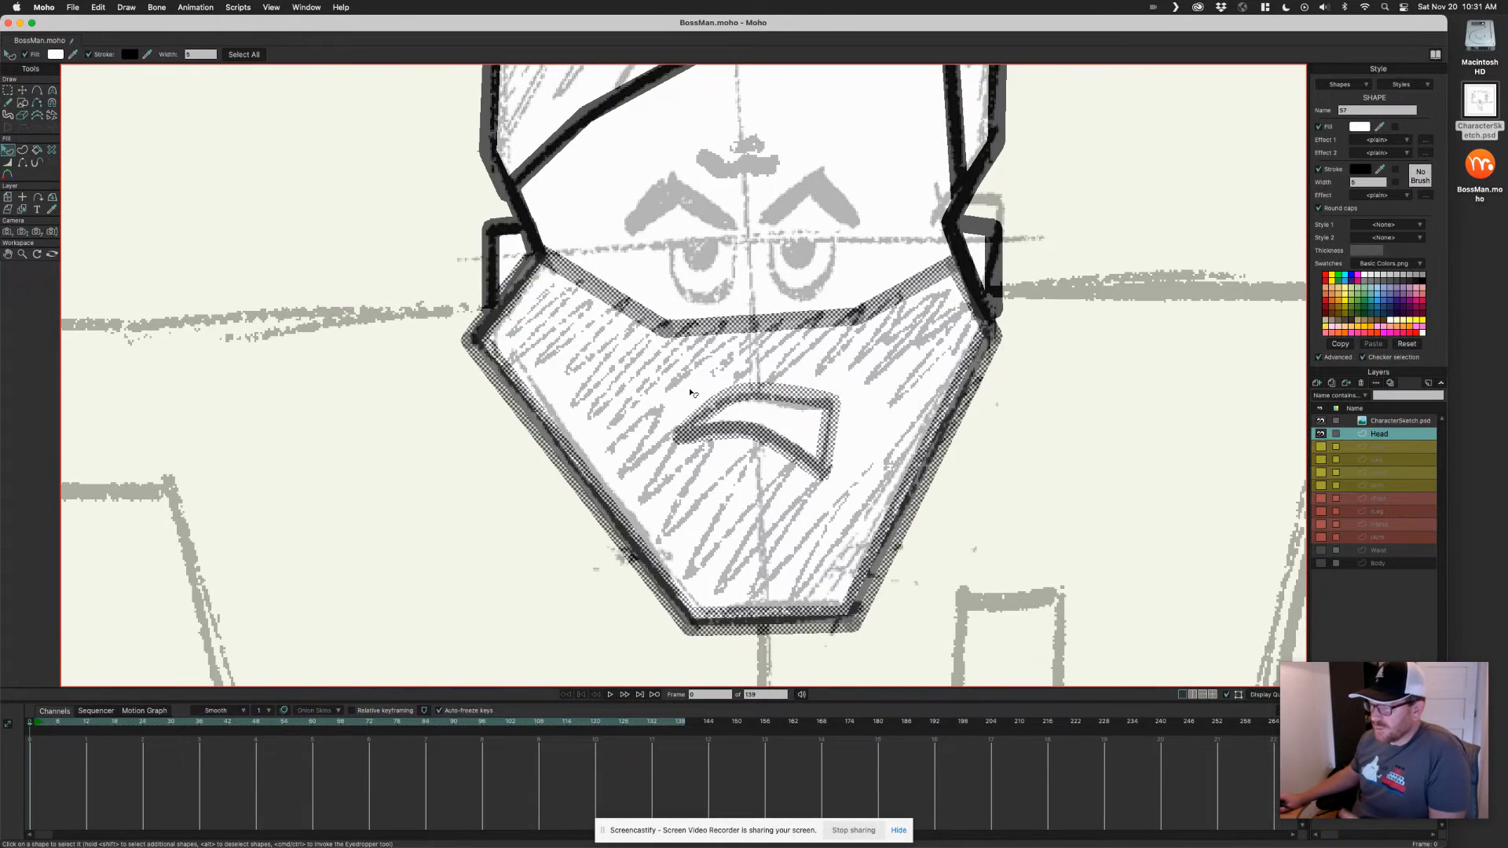
pyautogui.click(449, 469)
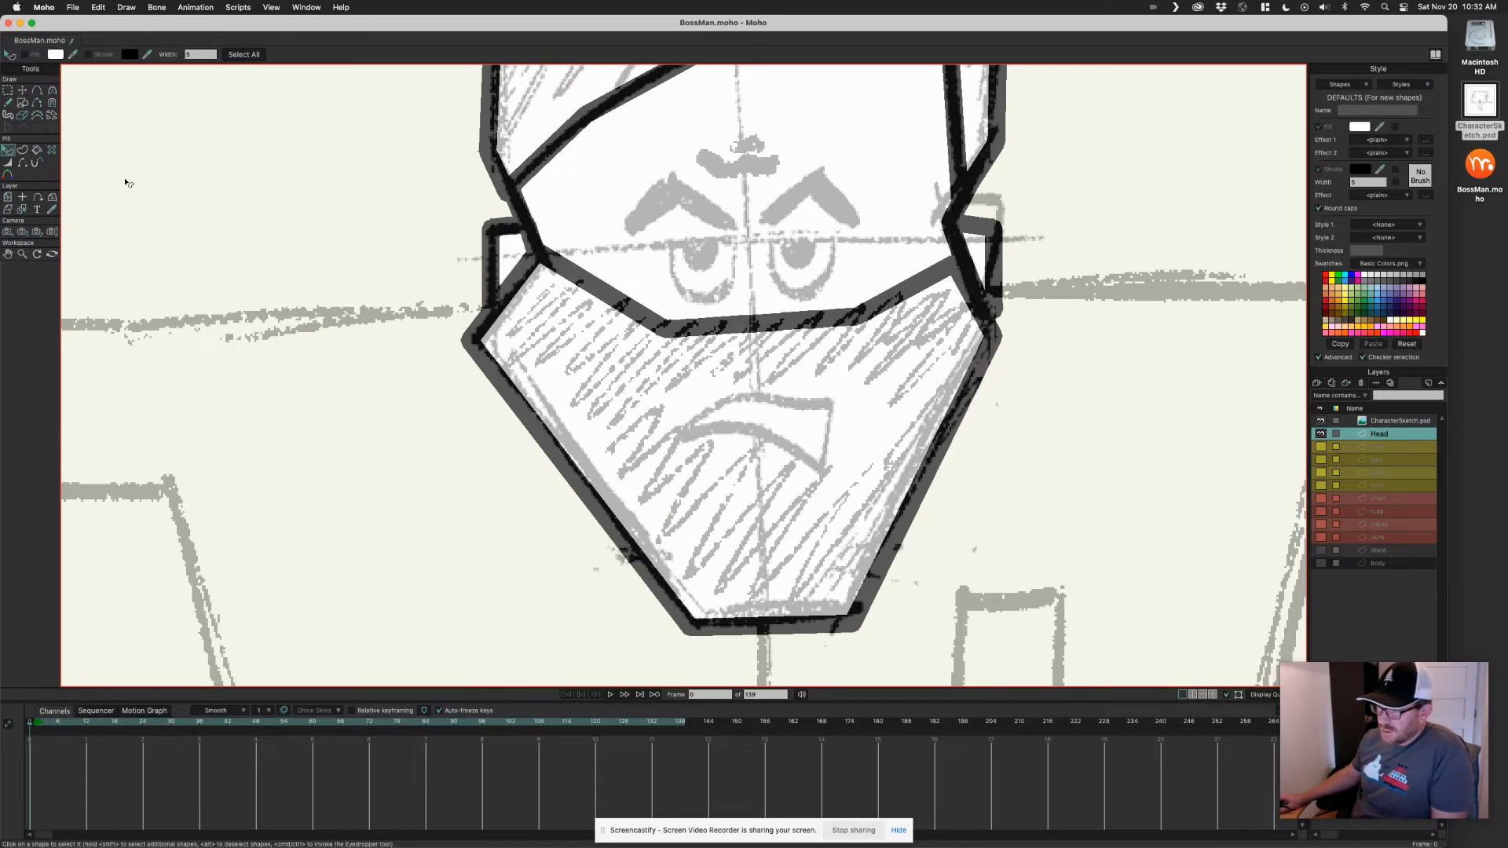
pyautogui.click(607, 292)
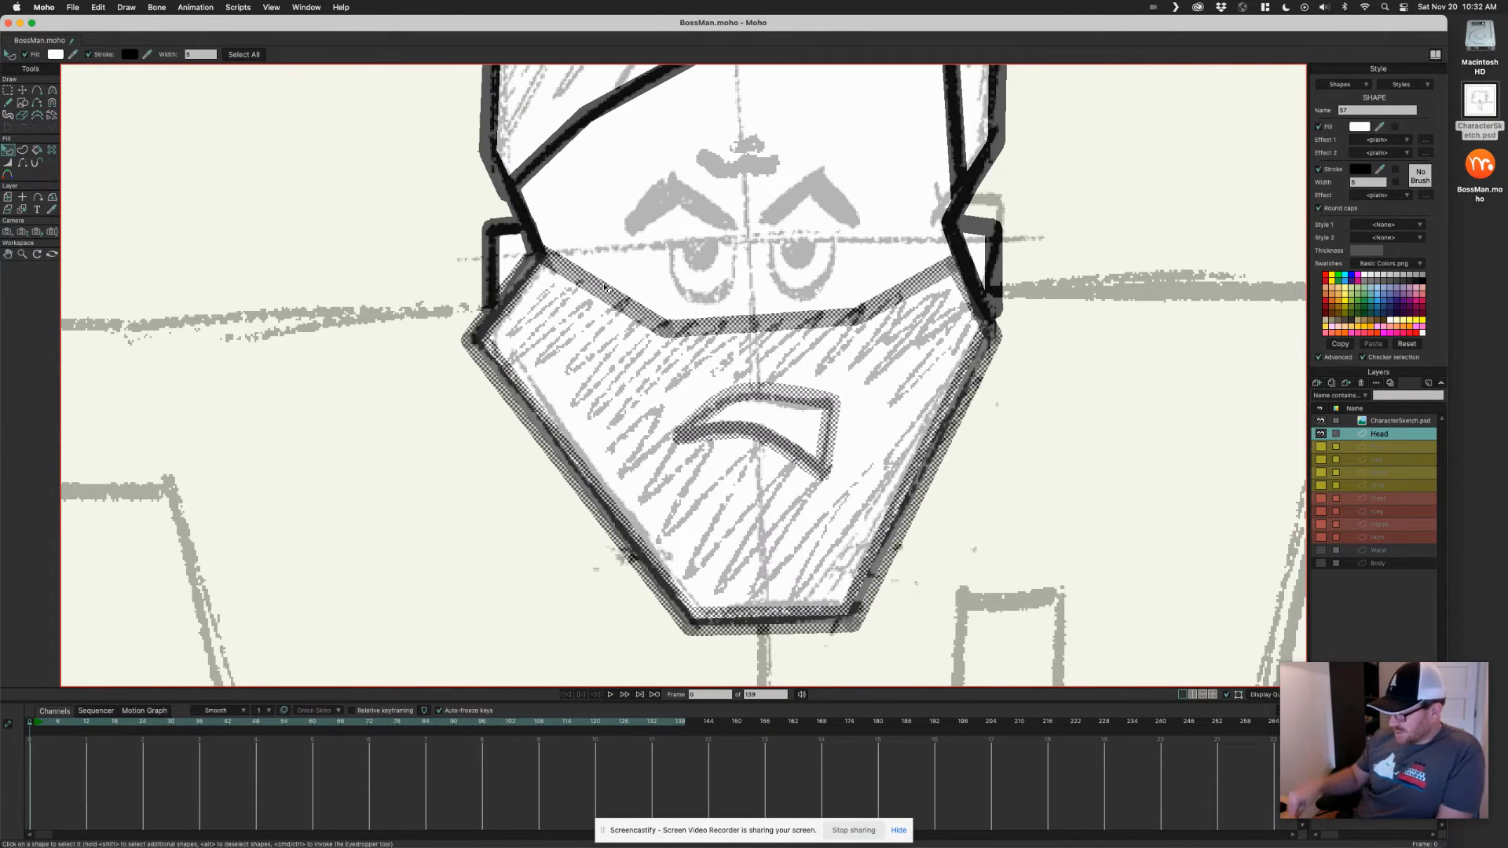
pyautogui.press('Down')
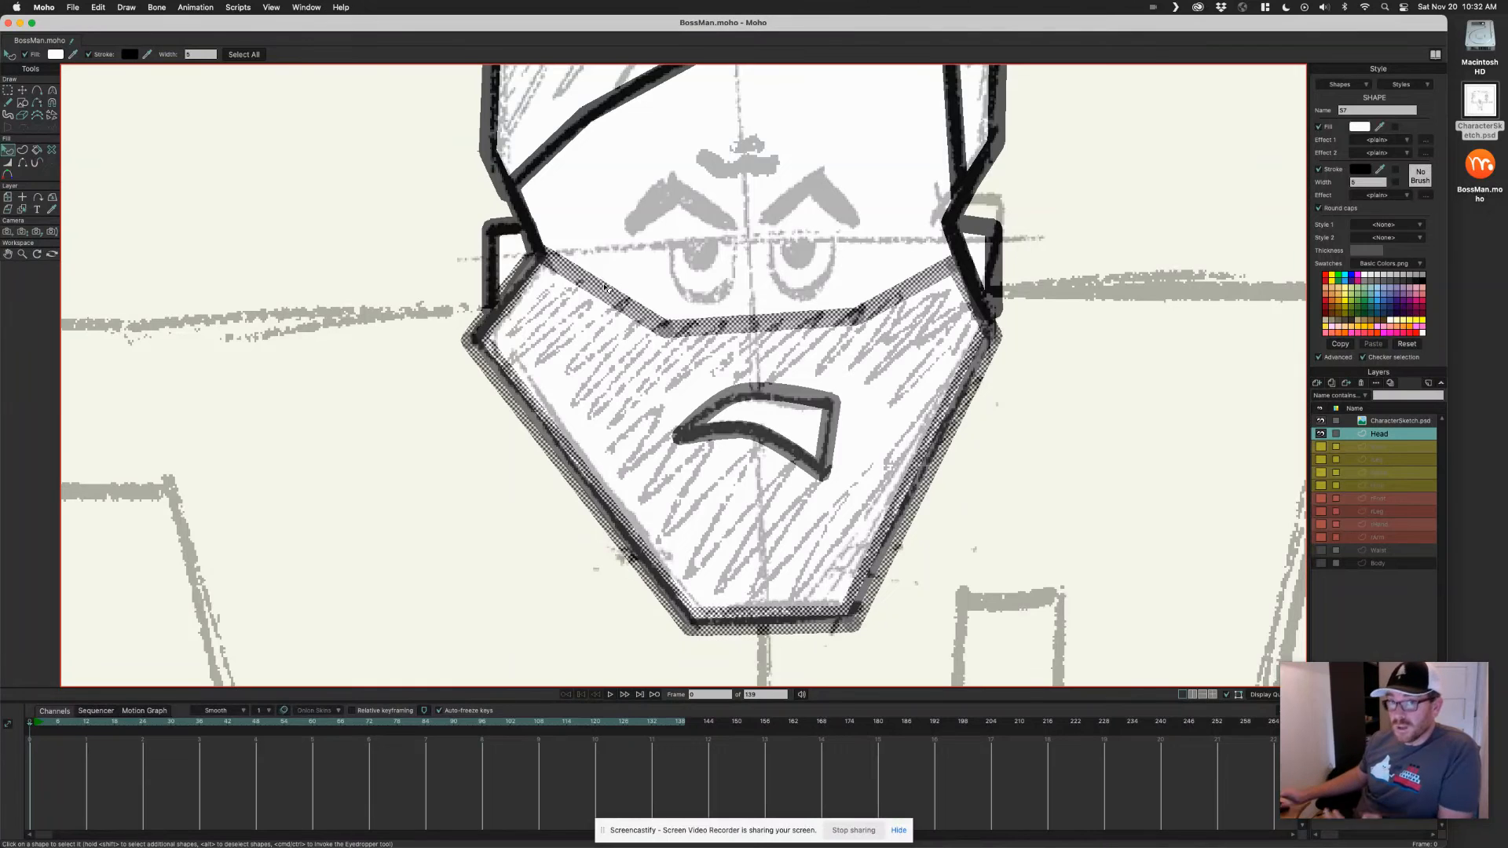
pyautogui.click(446, 453)
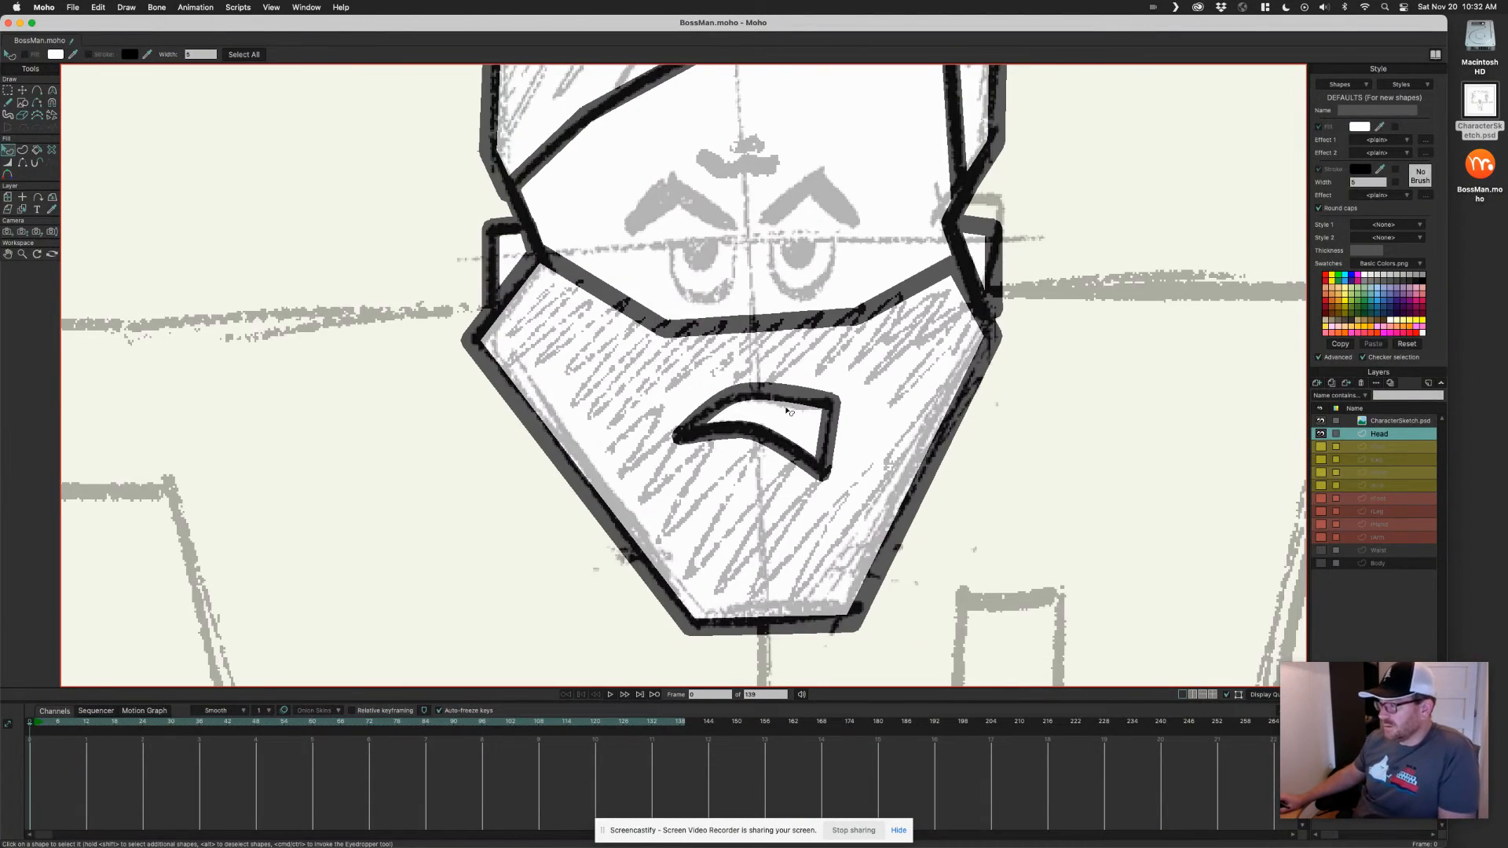
# Adjust the beard's two outer jaw corner points to line up with the sides of the head.
pyautogui.press('t')
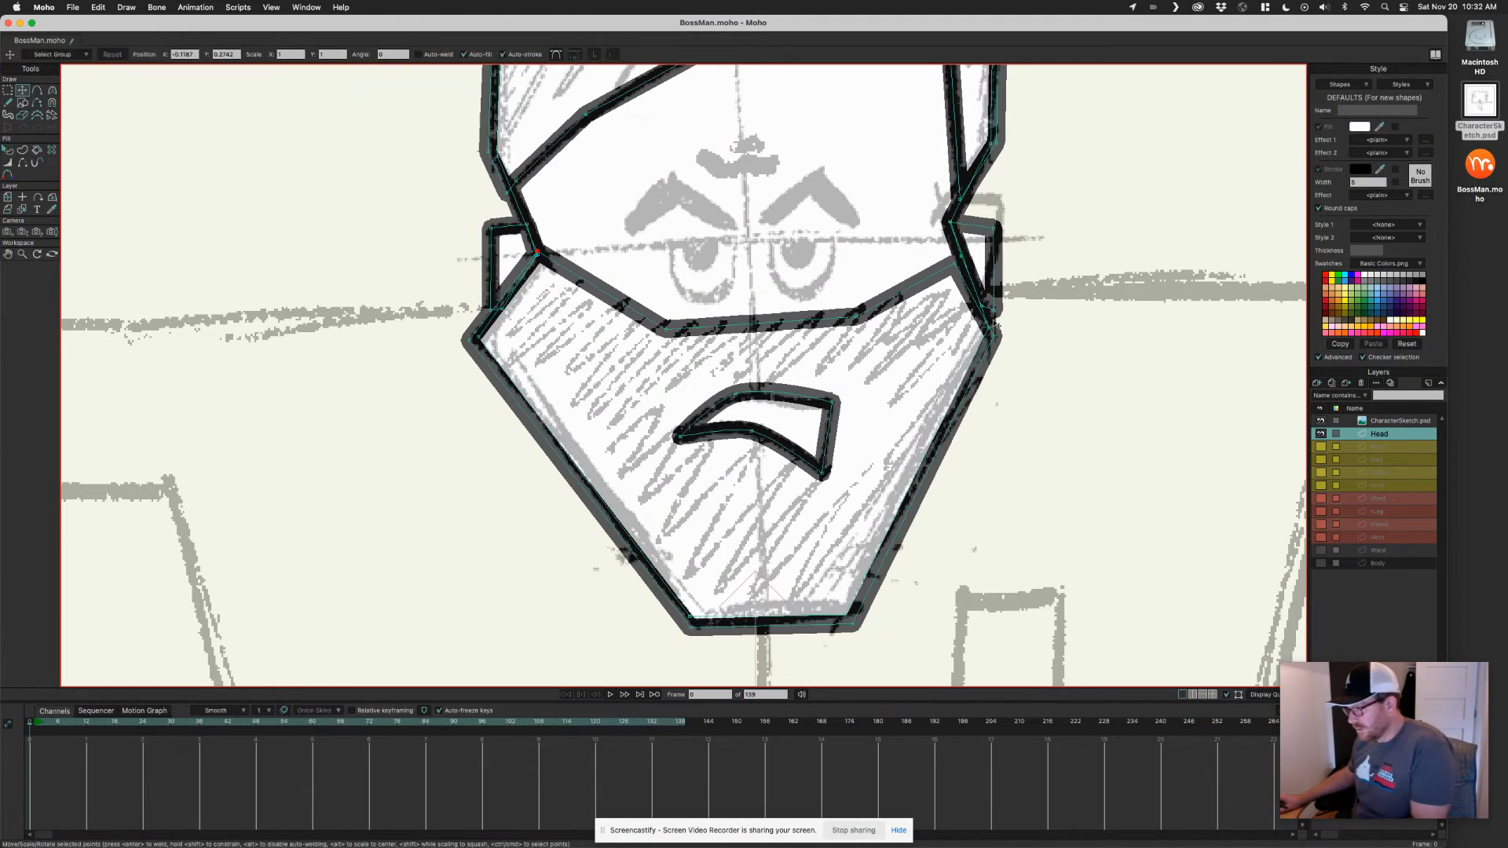
pyautogui.moveTo(995, 339); pyautogui.dragTo(1009, 341)
pyautogui.moveTo(474, 341); pyautogui.dragTo(479, 336)
pyautogui.scroll(1, 865, 469)
pyautogui.scroll(-3, 865, 469)
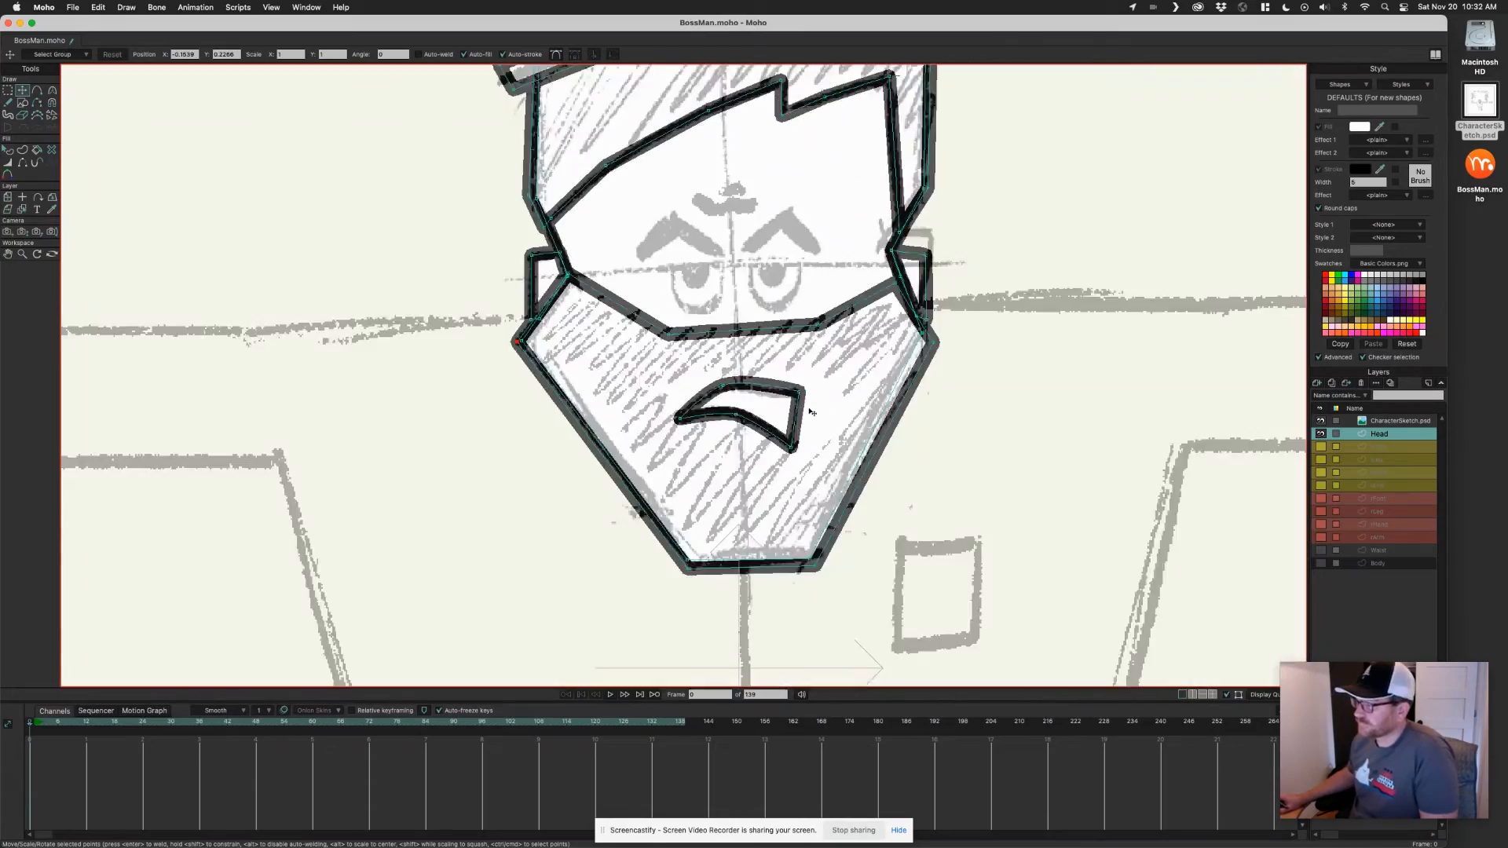
pyautogui.scroll(-2, 836, 424)
pyautogui.moveTo(731, 409); pyautogui.dragTo(737, 446)
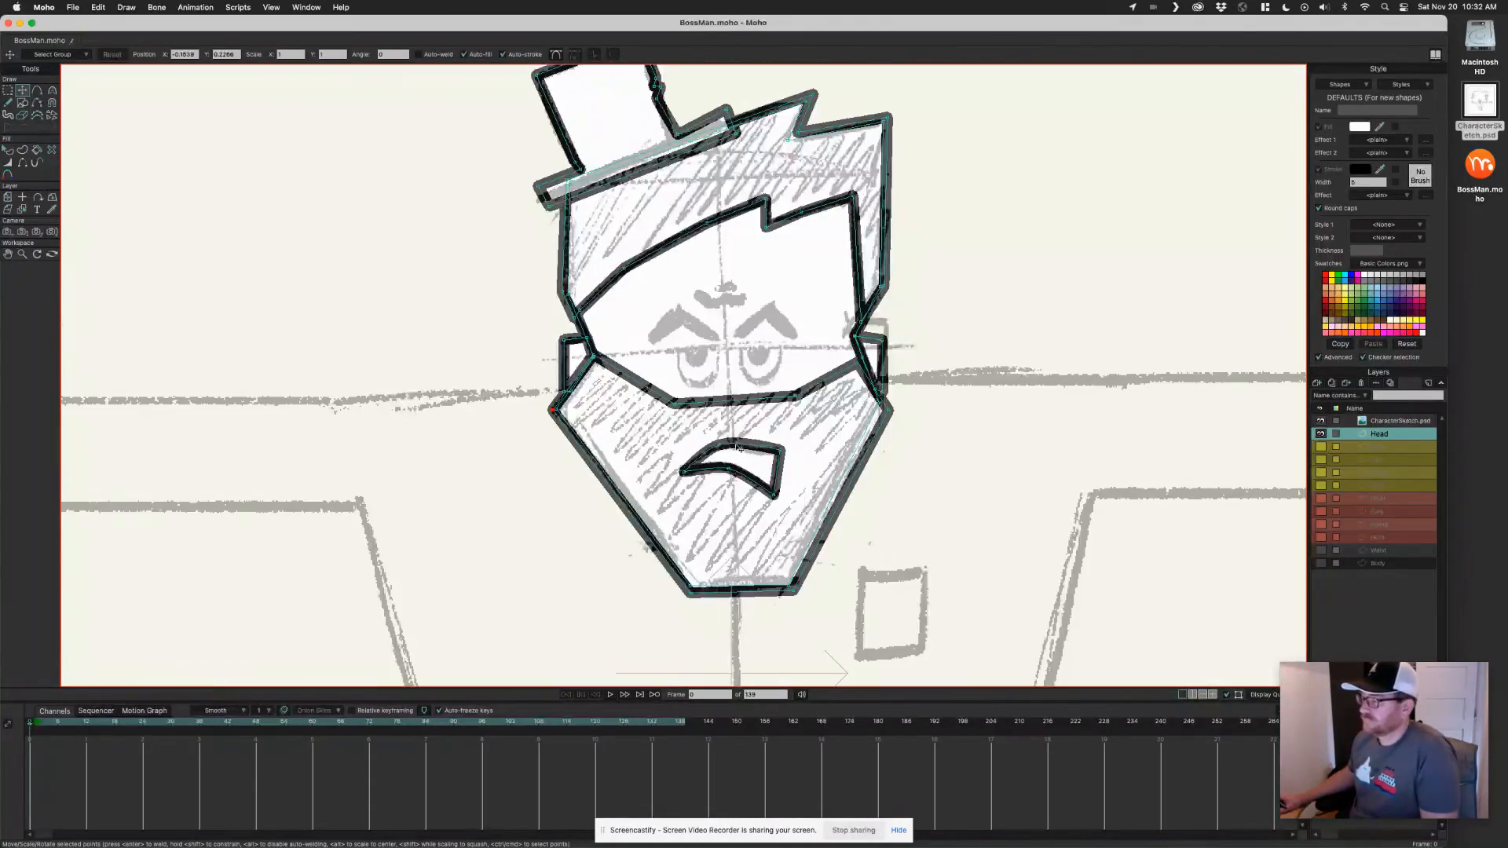
# Trace the sketched forehead marks with two Freehand strokes, a long wavy one and a shorter one above it.
pyautogui.scroll(5, 734, 355)
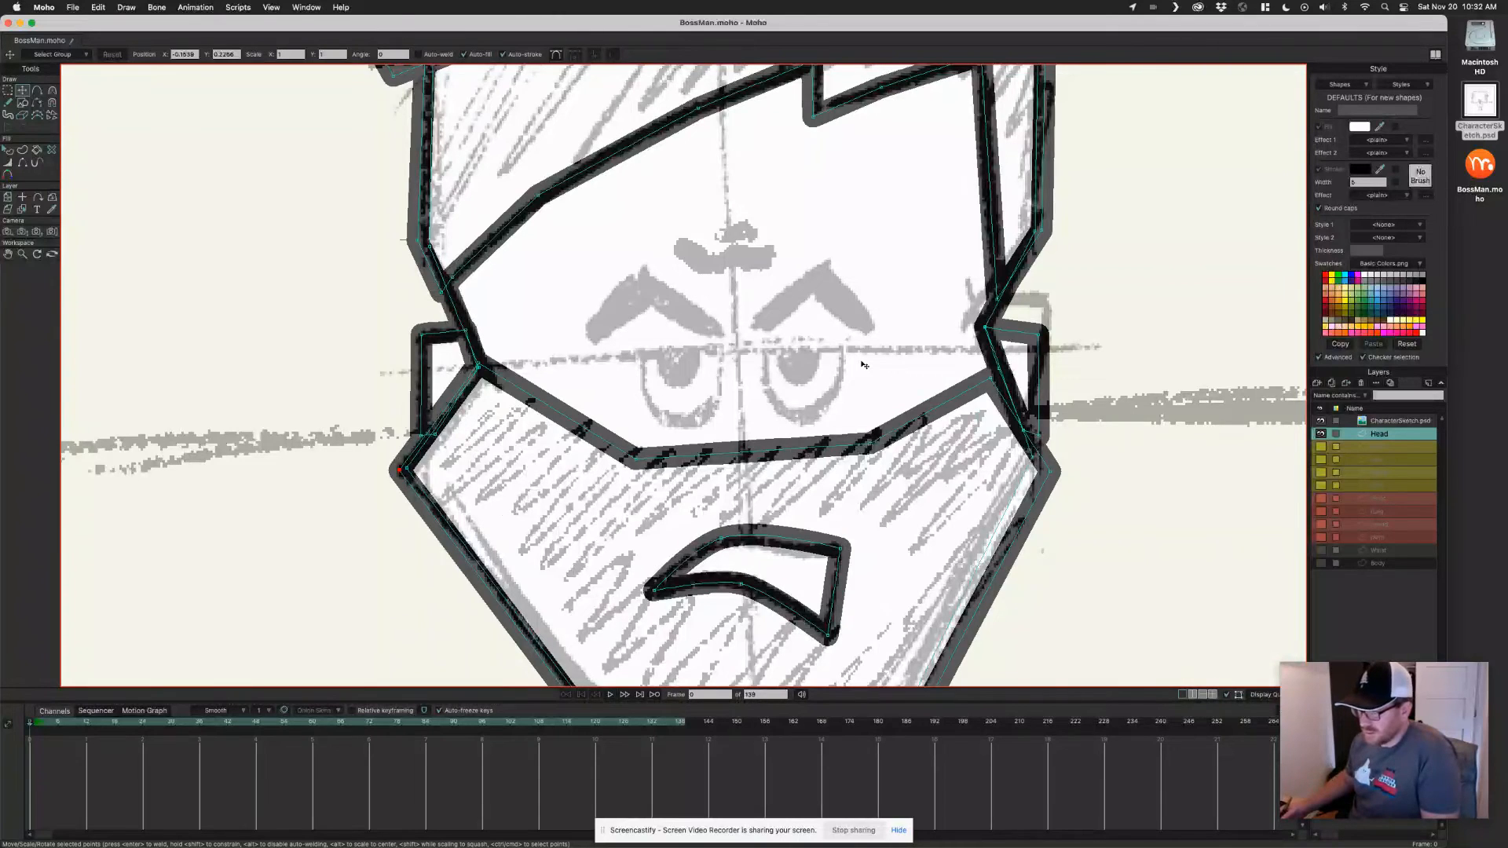
pyautogui.click(7, 102)
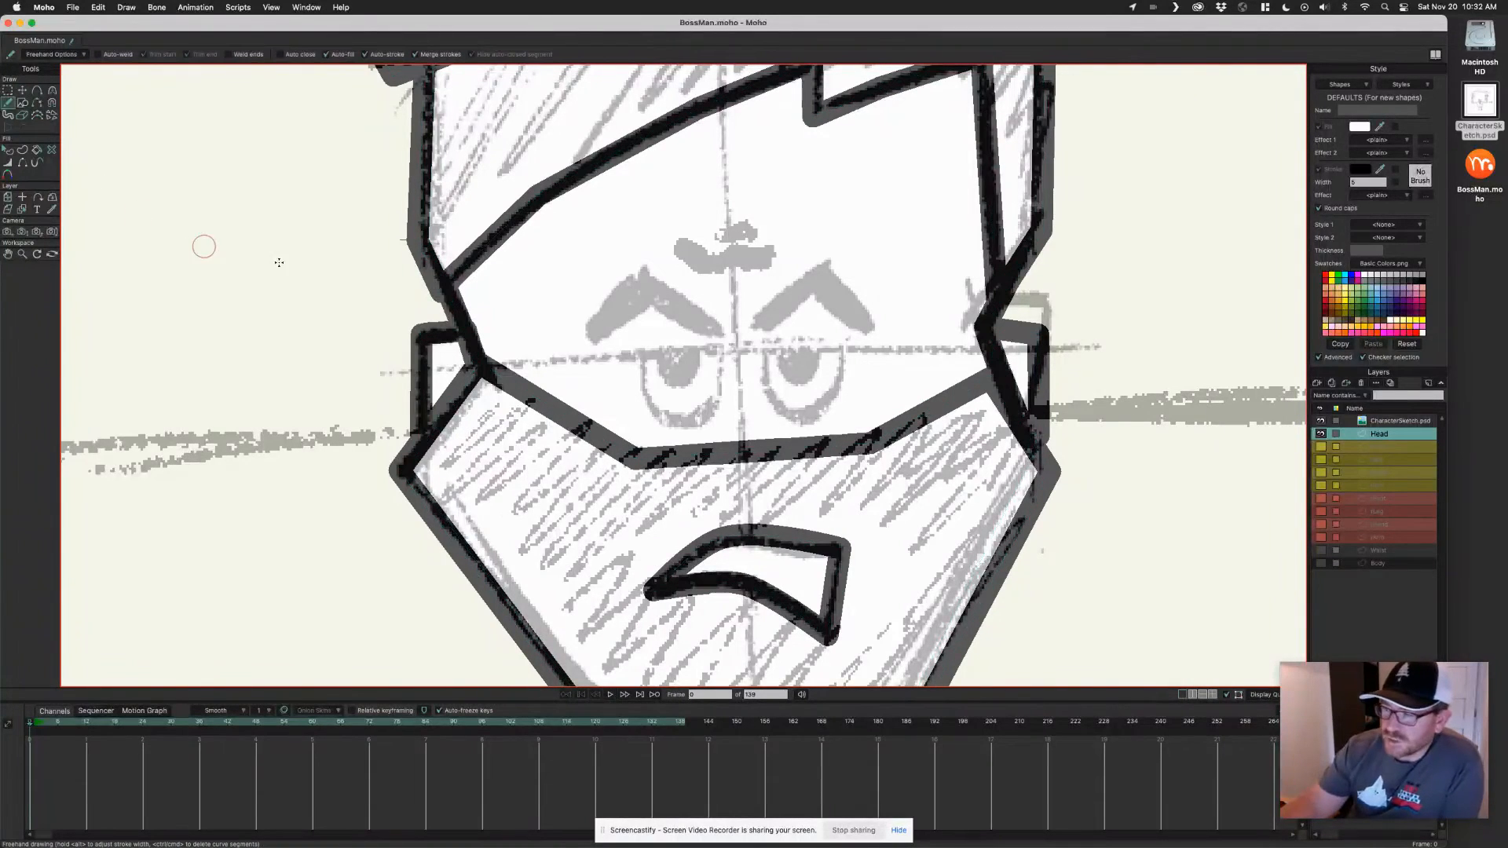
pyautogui.moveTo(669, 245); pyautogui.dragTo(793, 253)
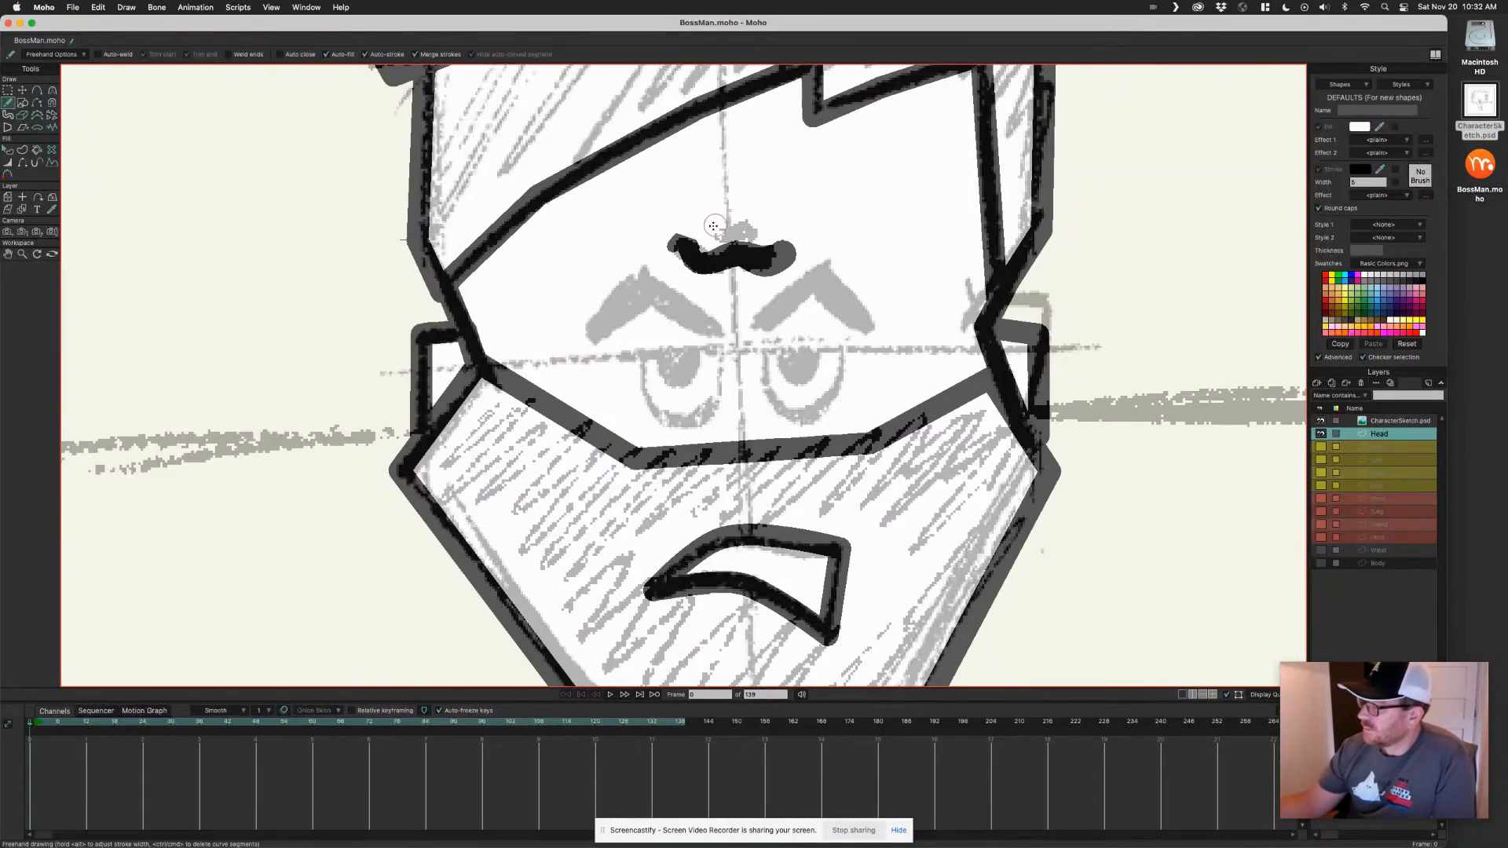
pyautogui.moveTo(715, 224); pyautogui.dragTo(758, 230)
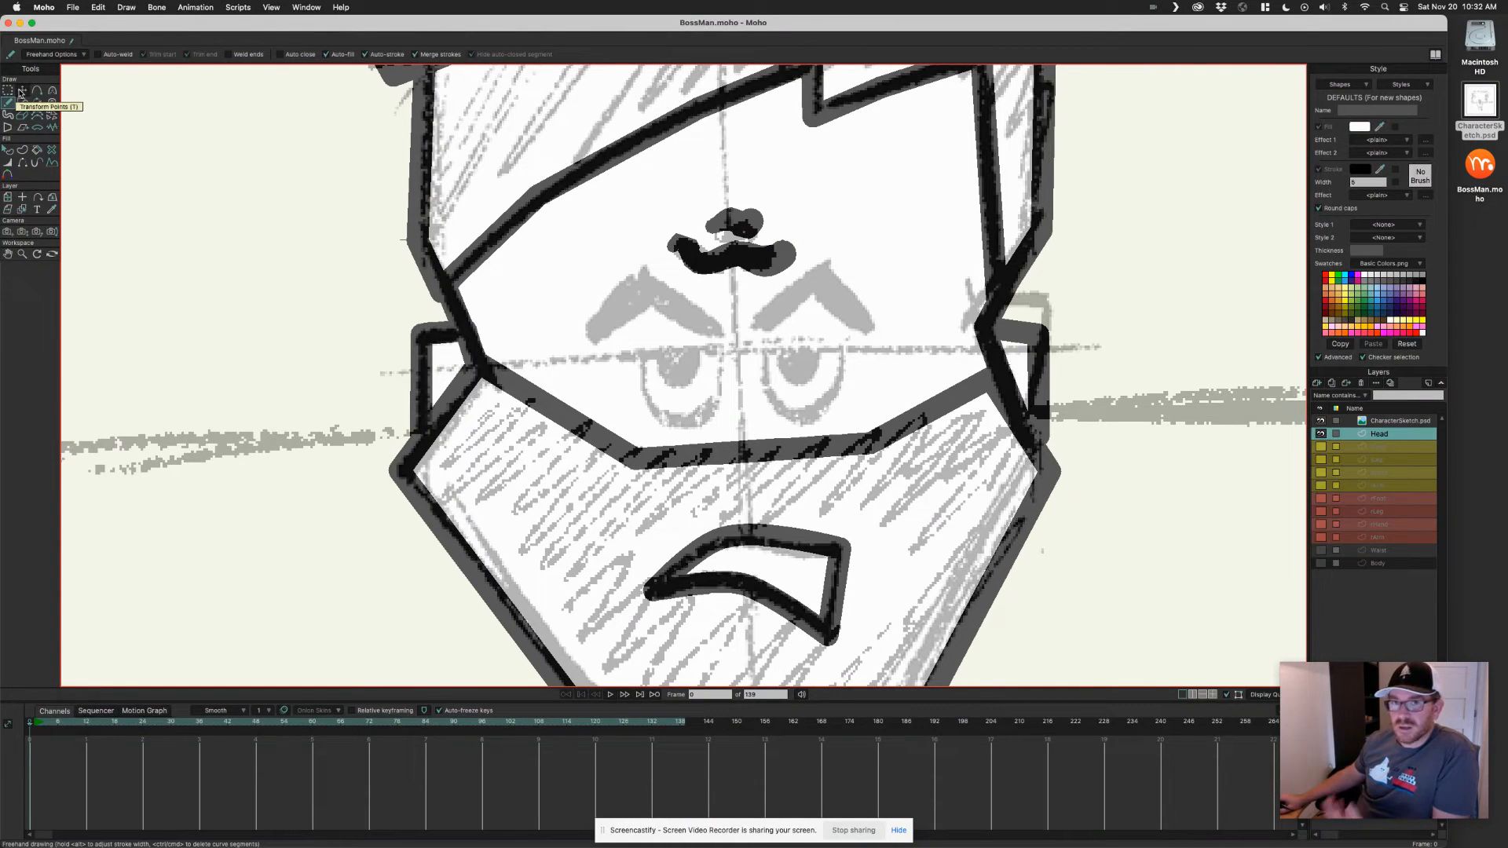
pyautogui.click(39, 91)
pyautogui.moveTo(639, 332); pyautogui.dragTo(766, 314)
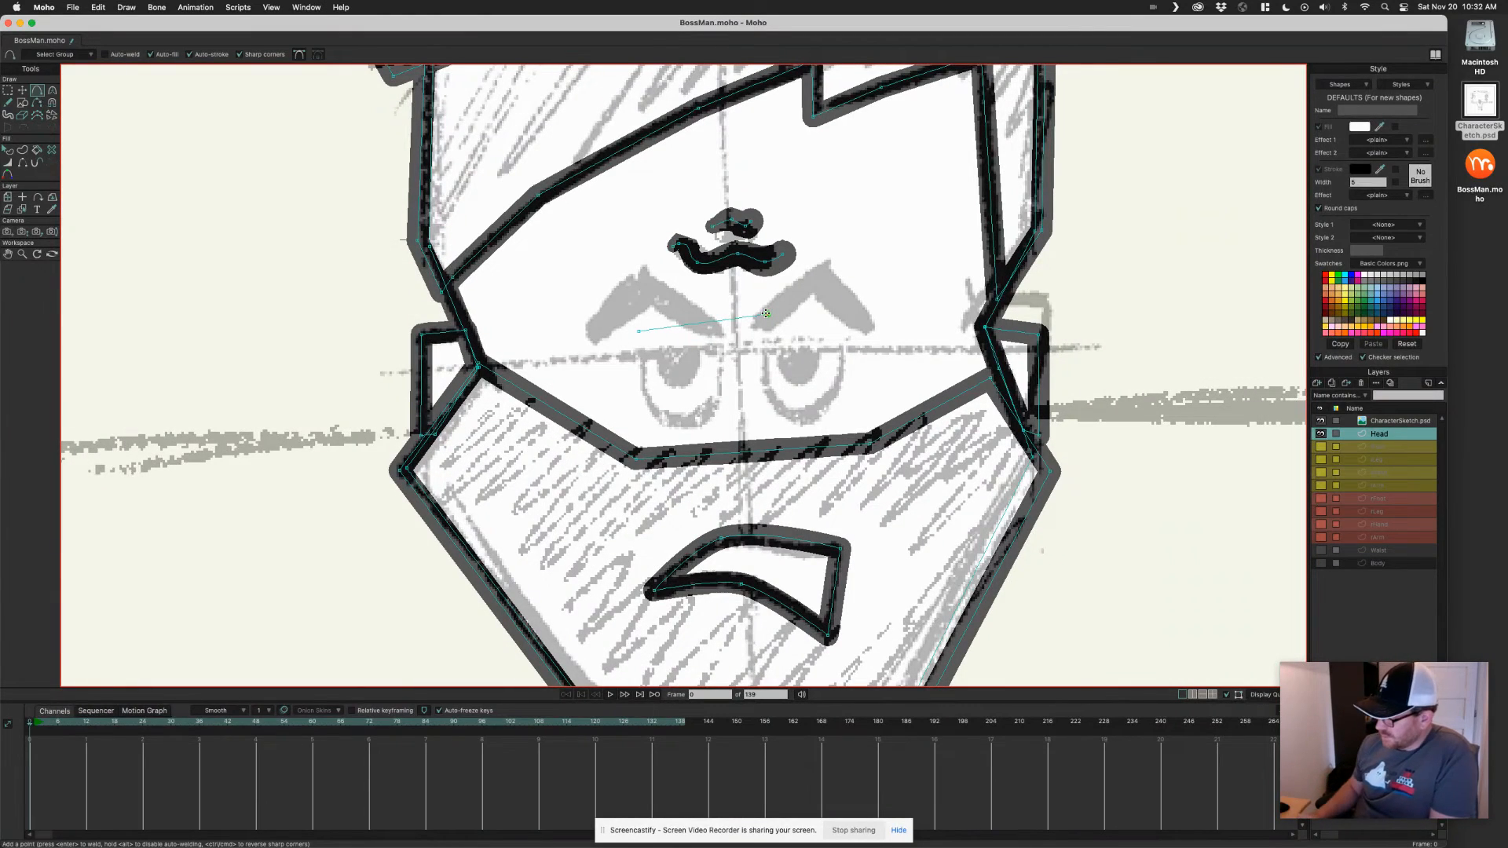
pyautogui.press('p')
pyautogui.click(727, 314)
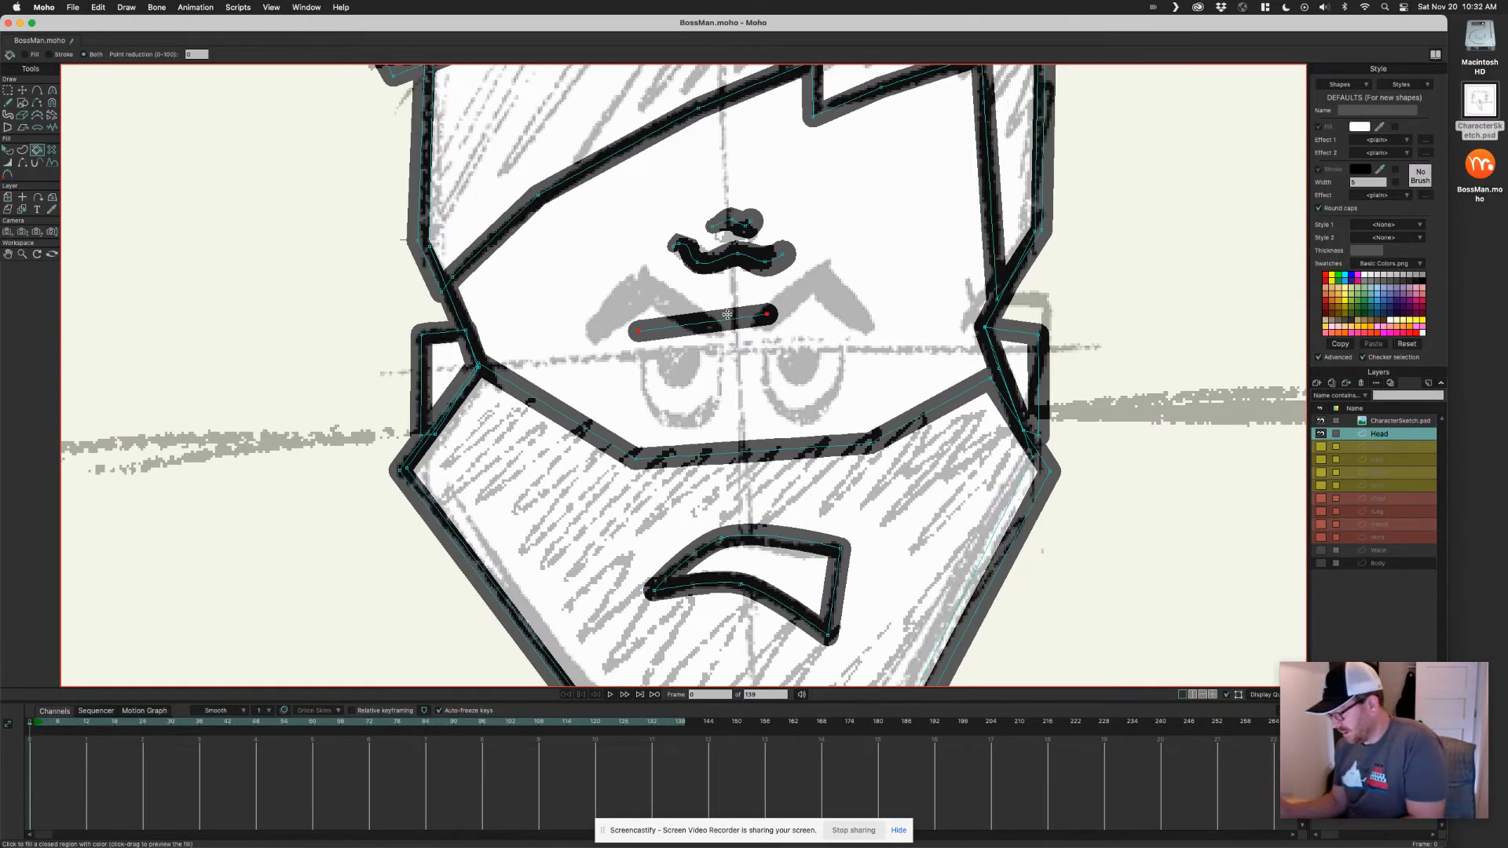
pyautogui.press('Delete')
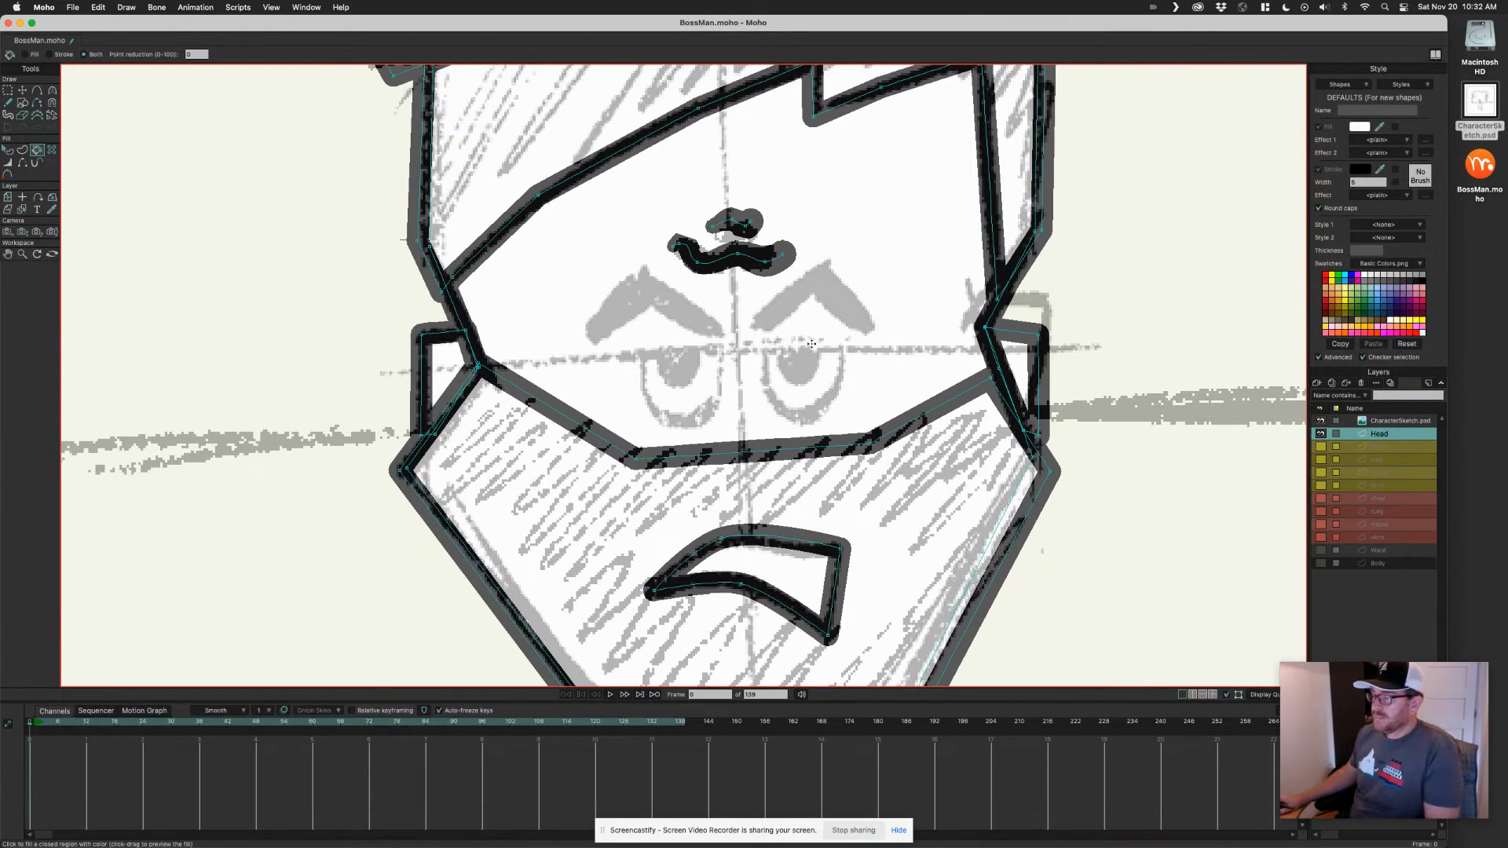
# Add a new vector layer above Head and name it "Eyes Open".
pyautogui.scroll(-3, 785, 369)
pyautogui.scroll(-5, 856, 445)
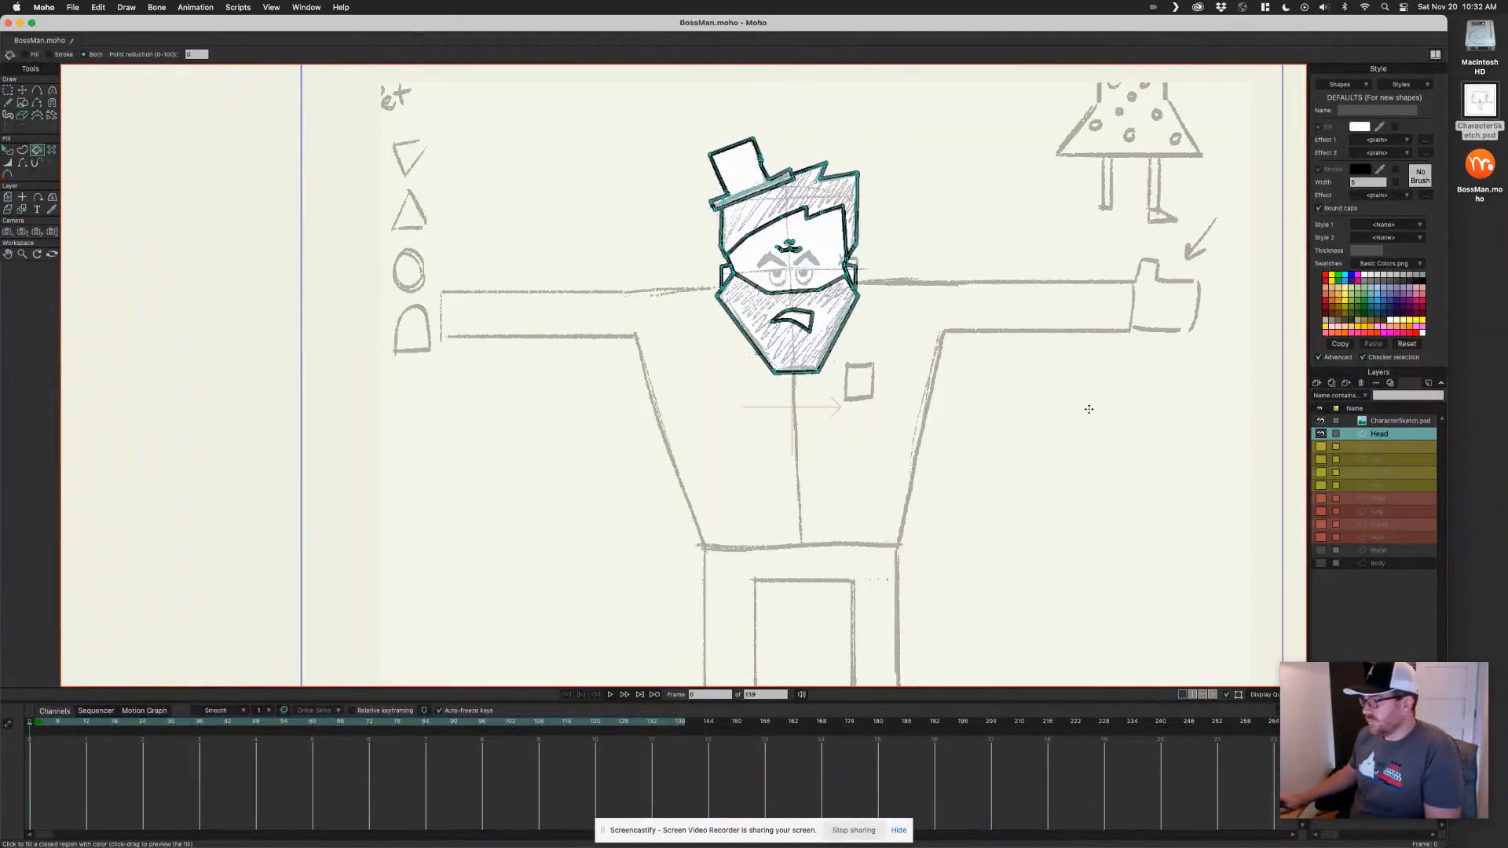
pyautogui.scroll(8, 753, 270)
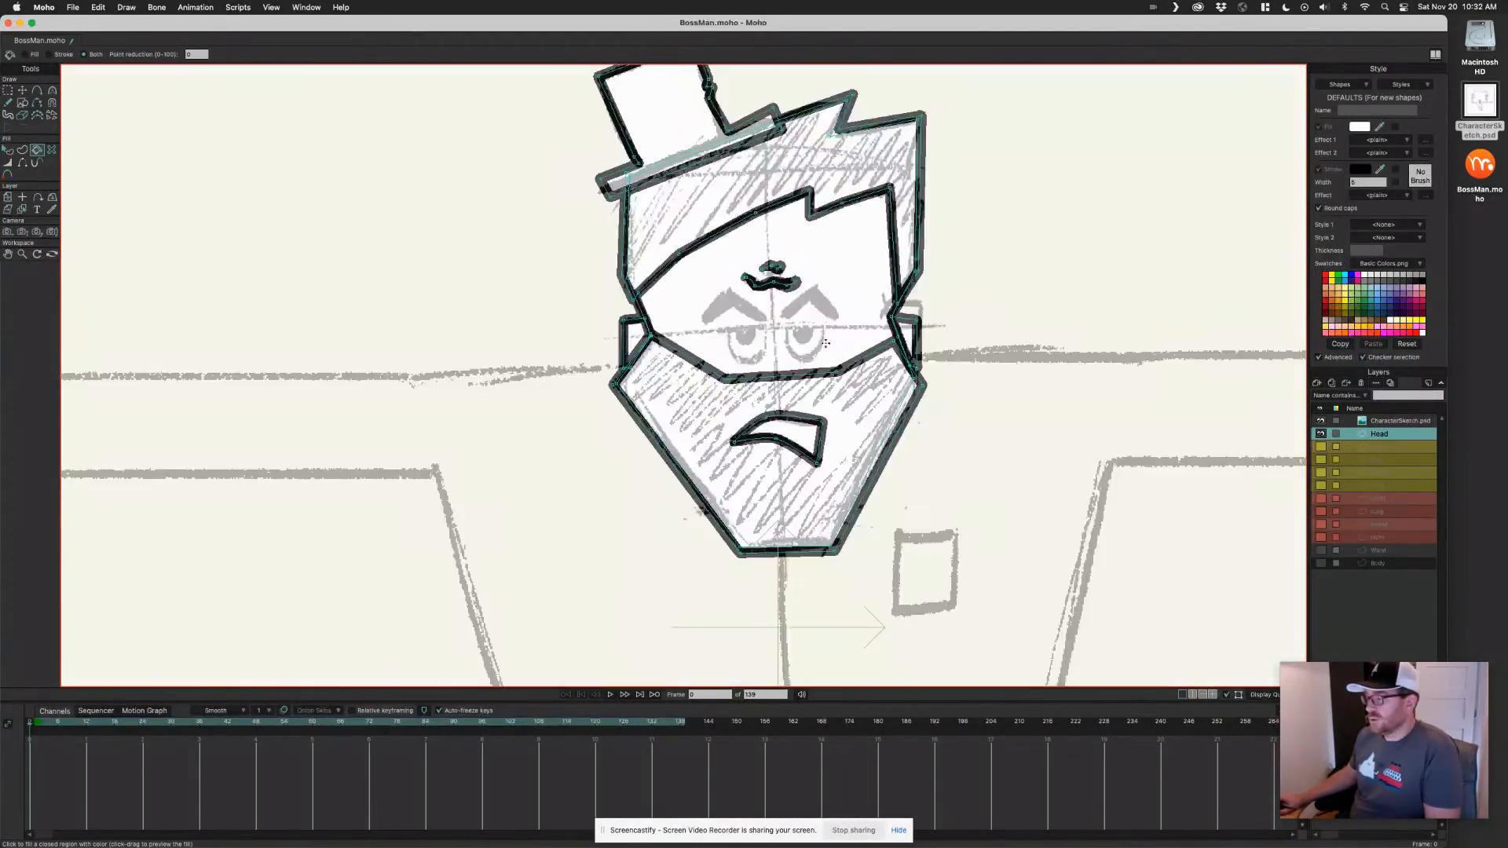
pyautogui.scroll(2, 941, 347)
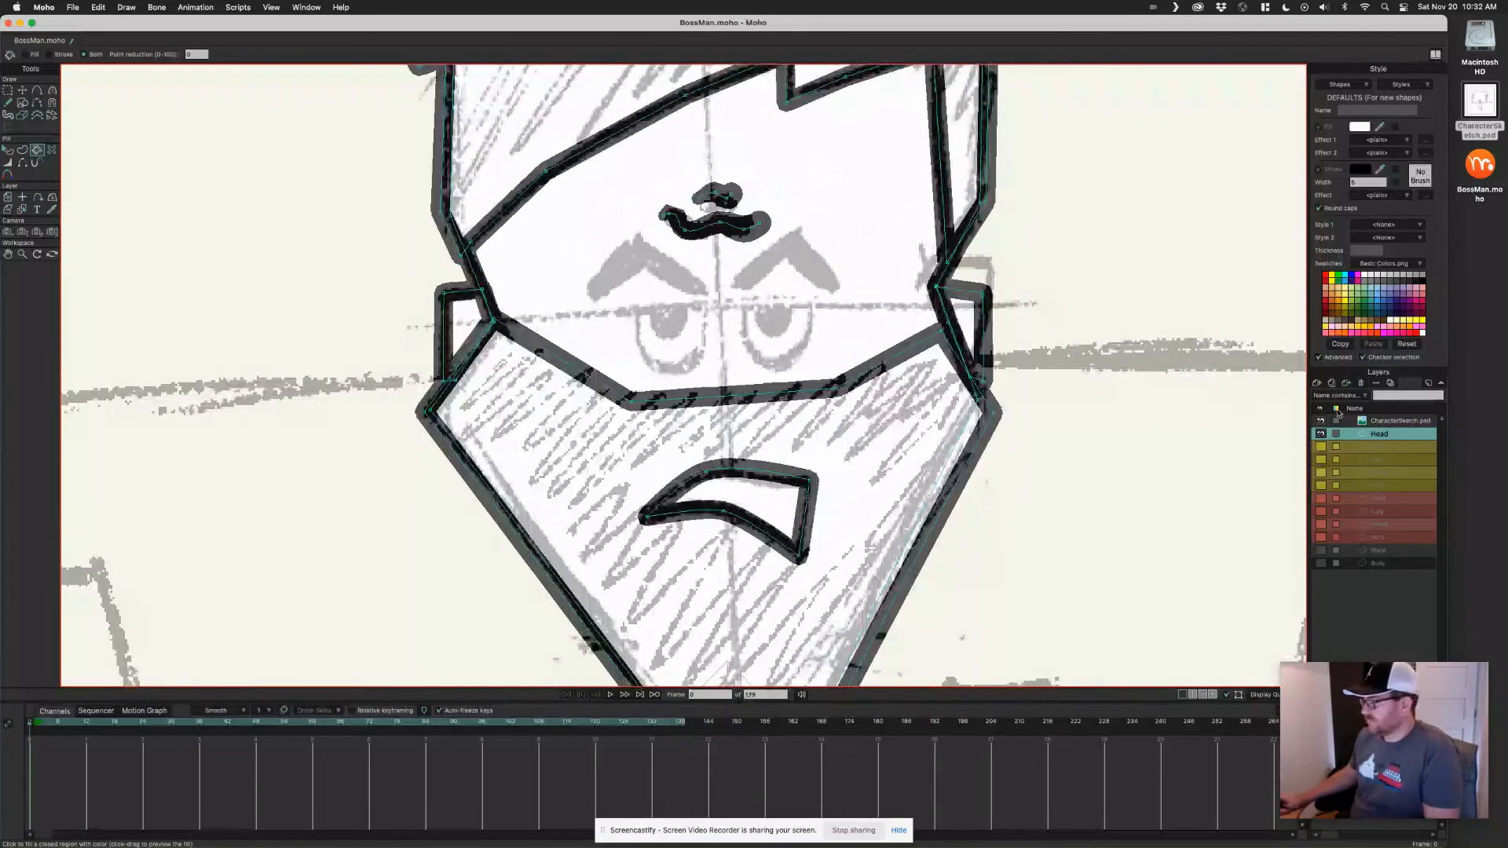
pyautogui.click(1325, 384)
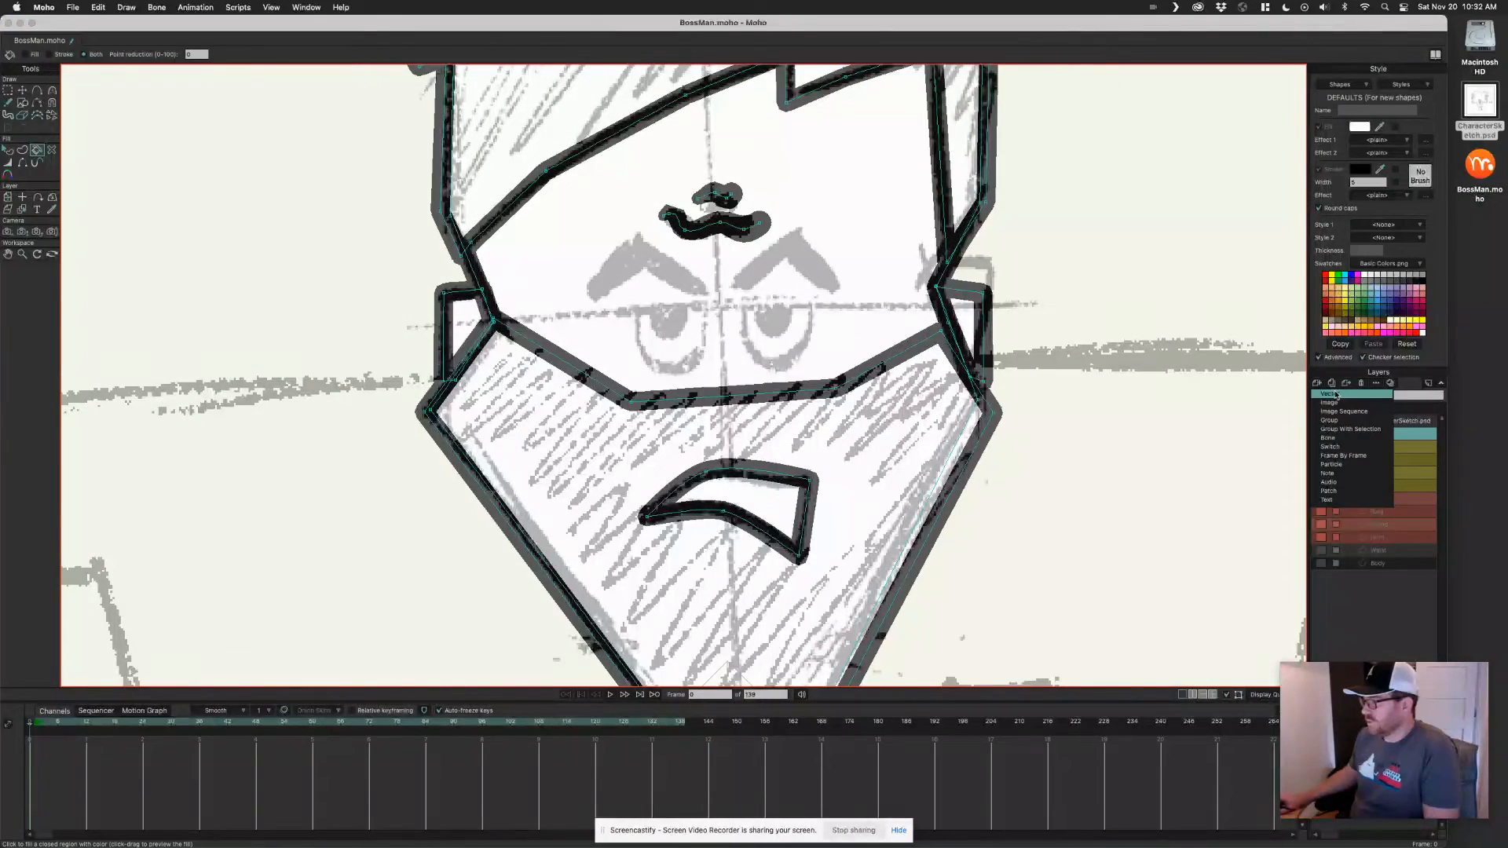
pyautogui.click(1335, 394)
pyautogui.doubleClick(1384, 434)
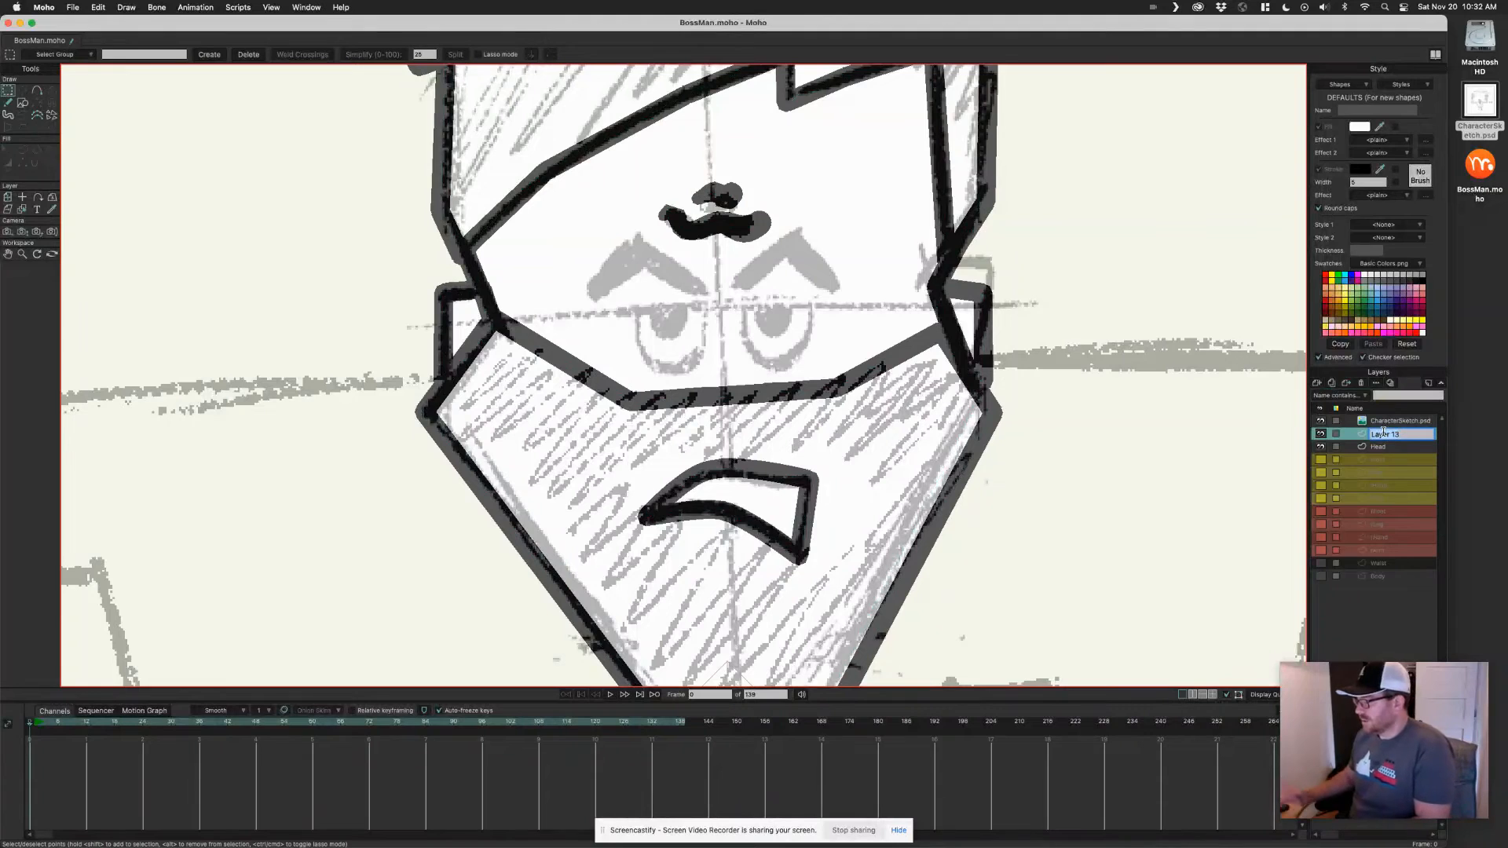
pyautogui.write('Eyes')
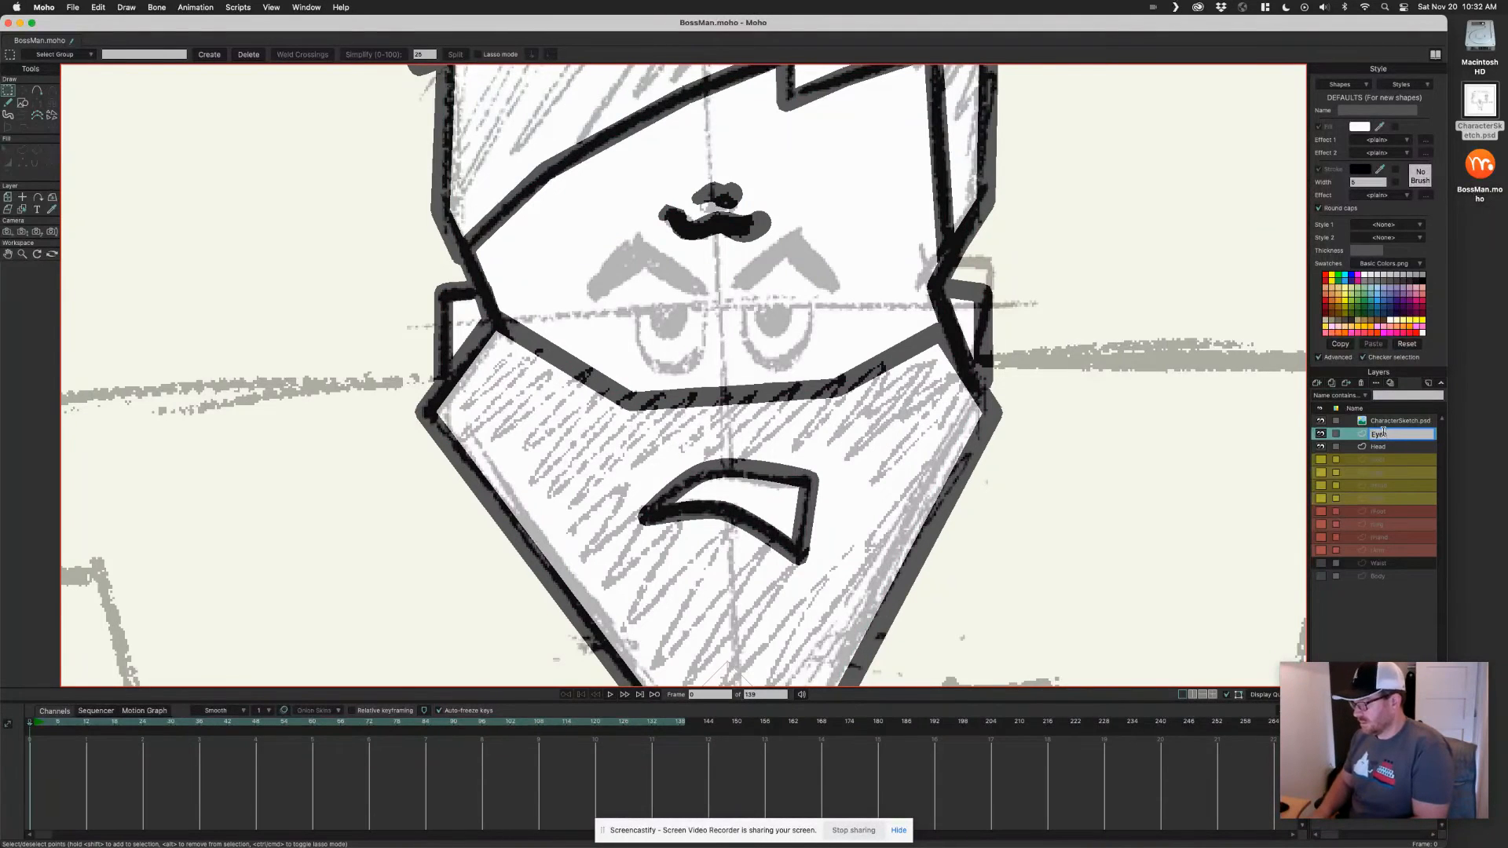
pyautogui.press('Return')
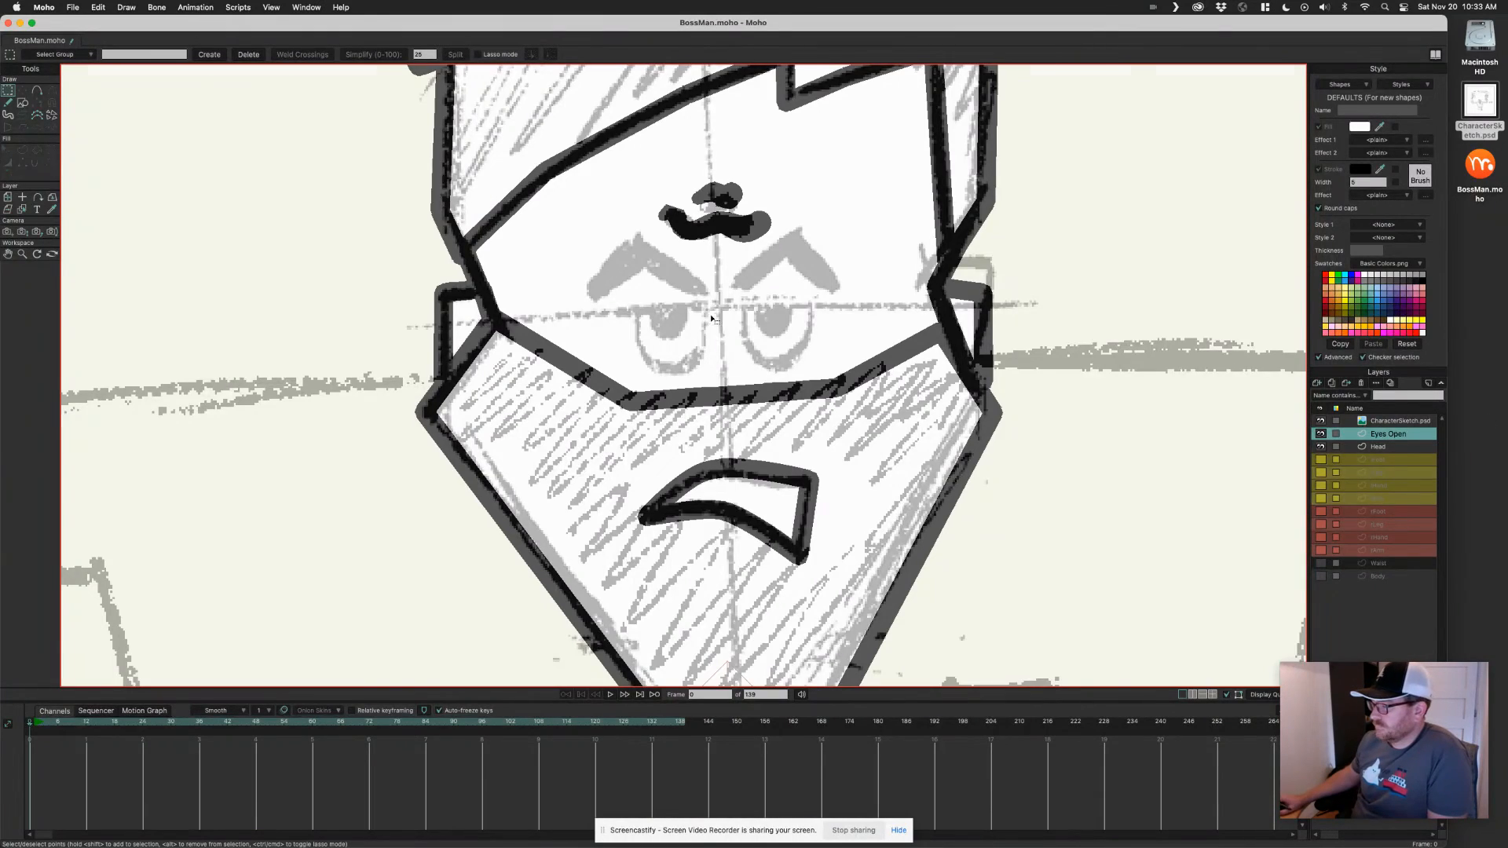
# Draw a filled, stroked circle over the sketched left eye and stretch it into a tall oval matching the eye's lower curve.
pyautogui.scroll(3, 667, 303)
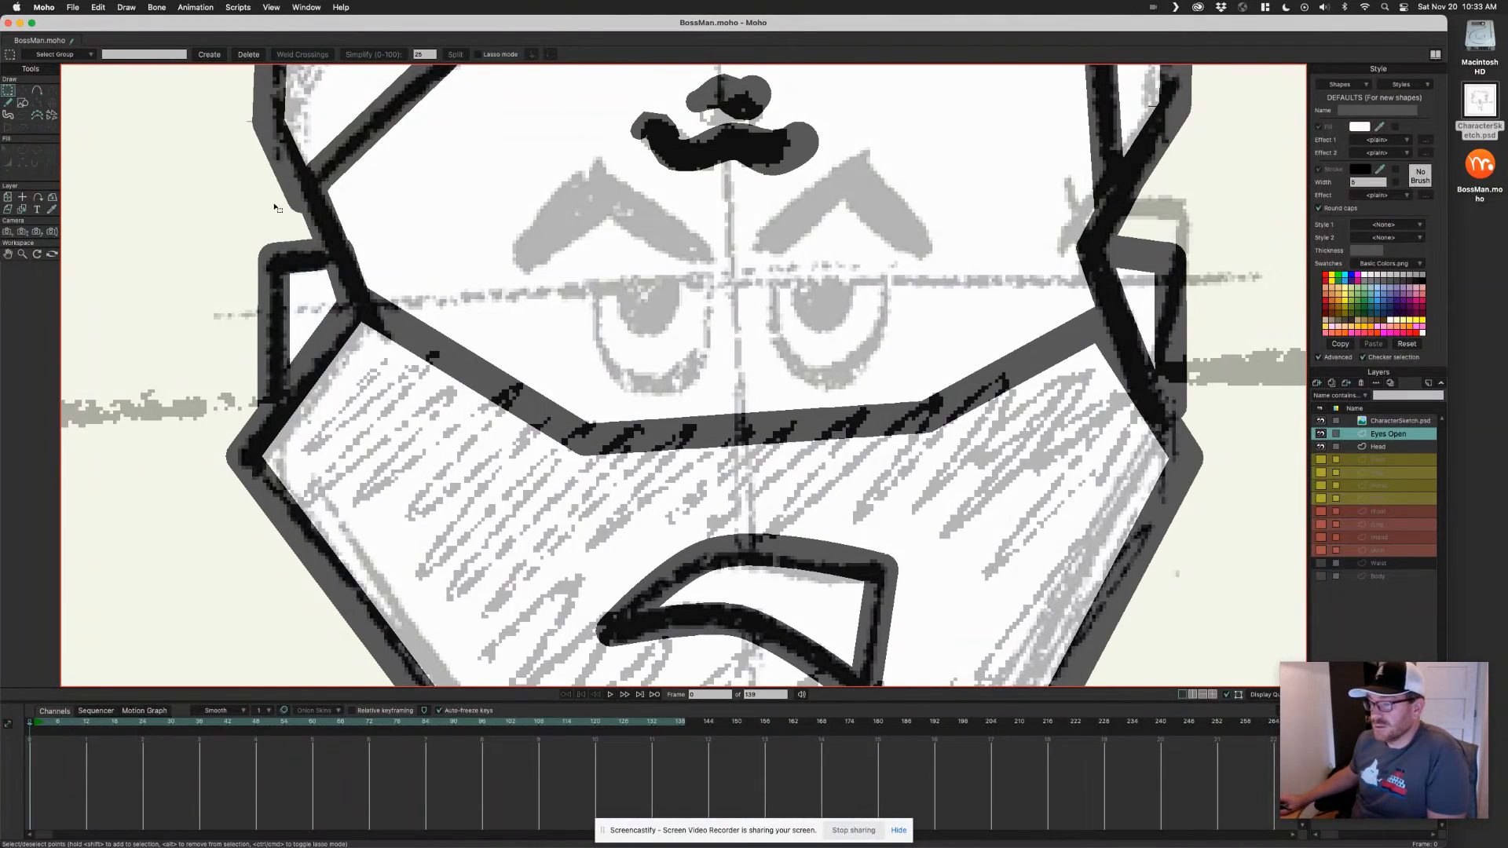
pyautogui.click(23, 103)
pyautogui.click(131, 54)
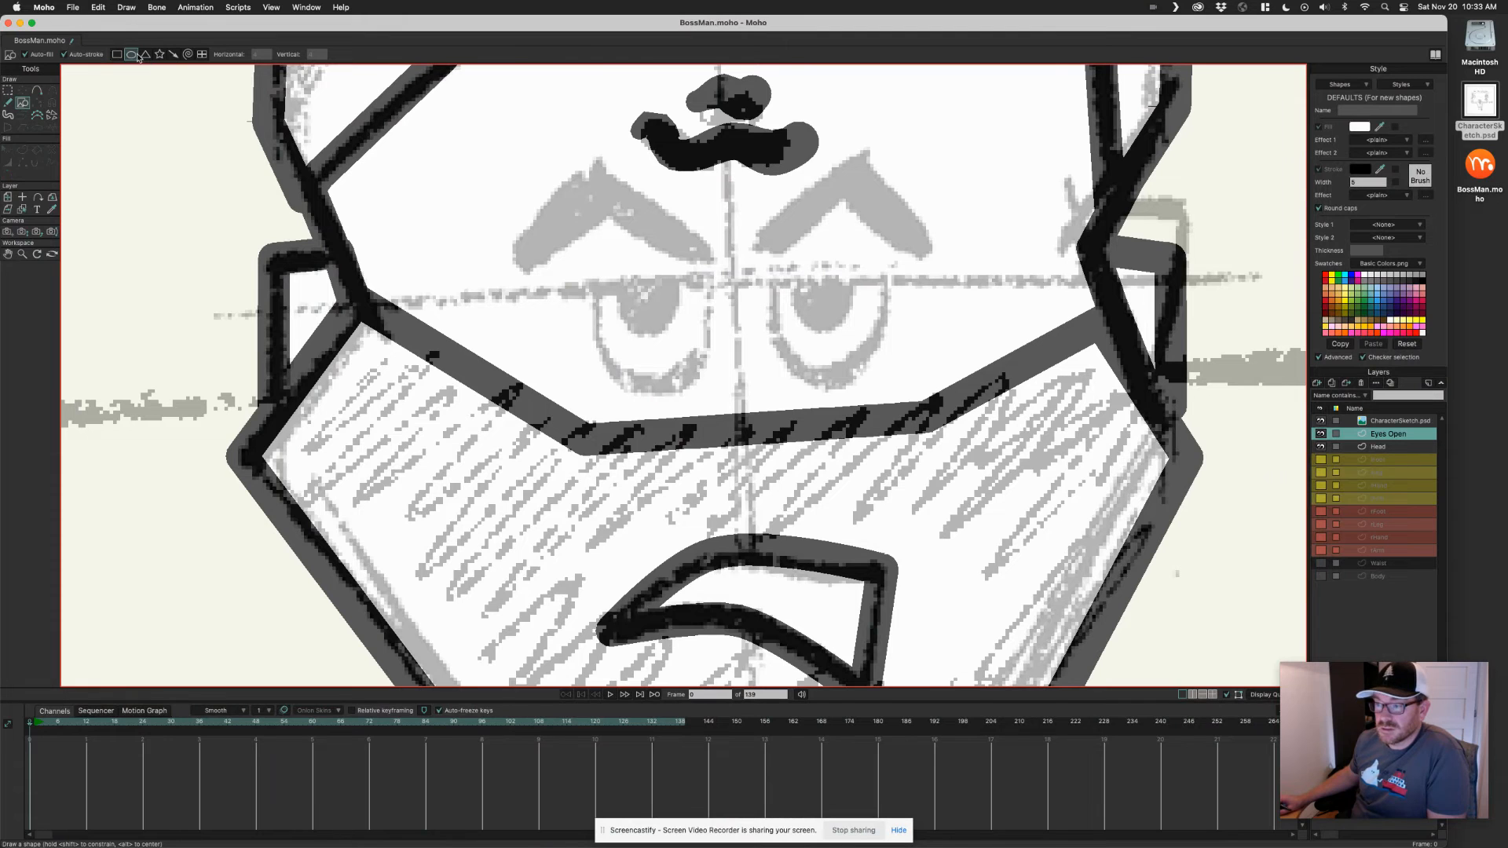
pyautogui.moveTo(597, 276); pyautogui.dragTo(713, 392)
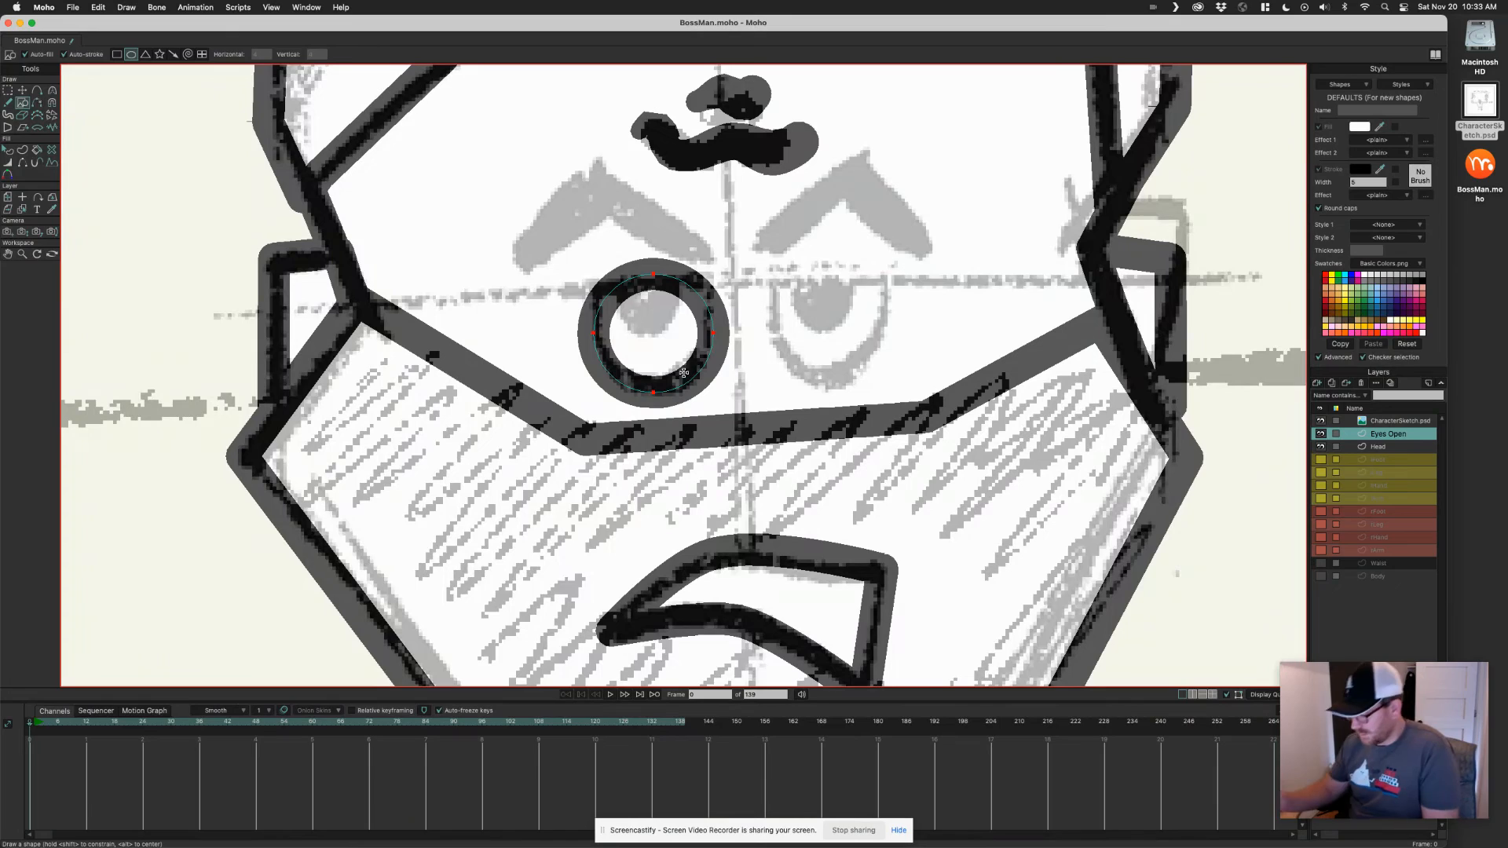
pyautogui.press('t')
pyautogui.moveTo(657, 279); pyautogui.dragTo(655, 199)
pyautogui.moveTo(658, 393); pyautogui.dragTo(658, 388)
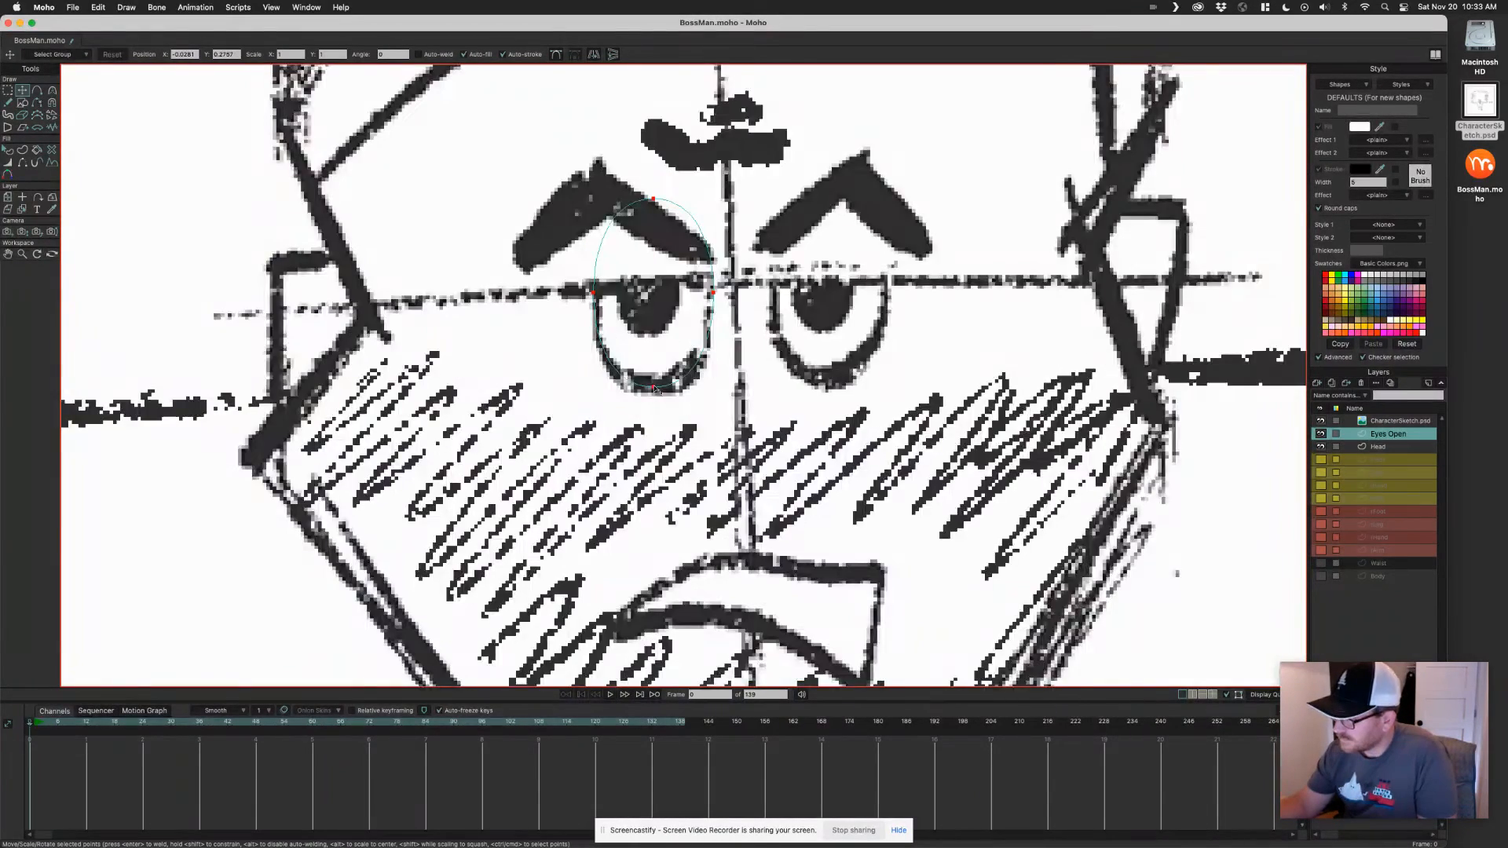
# Delete the oval's top point and adjust the two side points with the Curvature tool to form a flat upper lid.
pyautogui.click(657, 202)
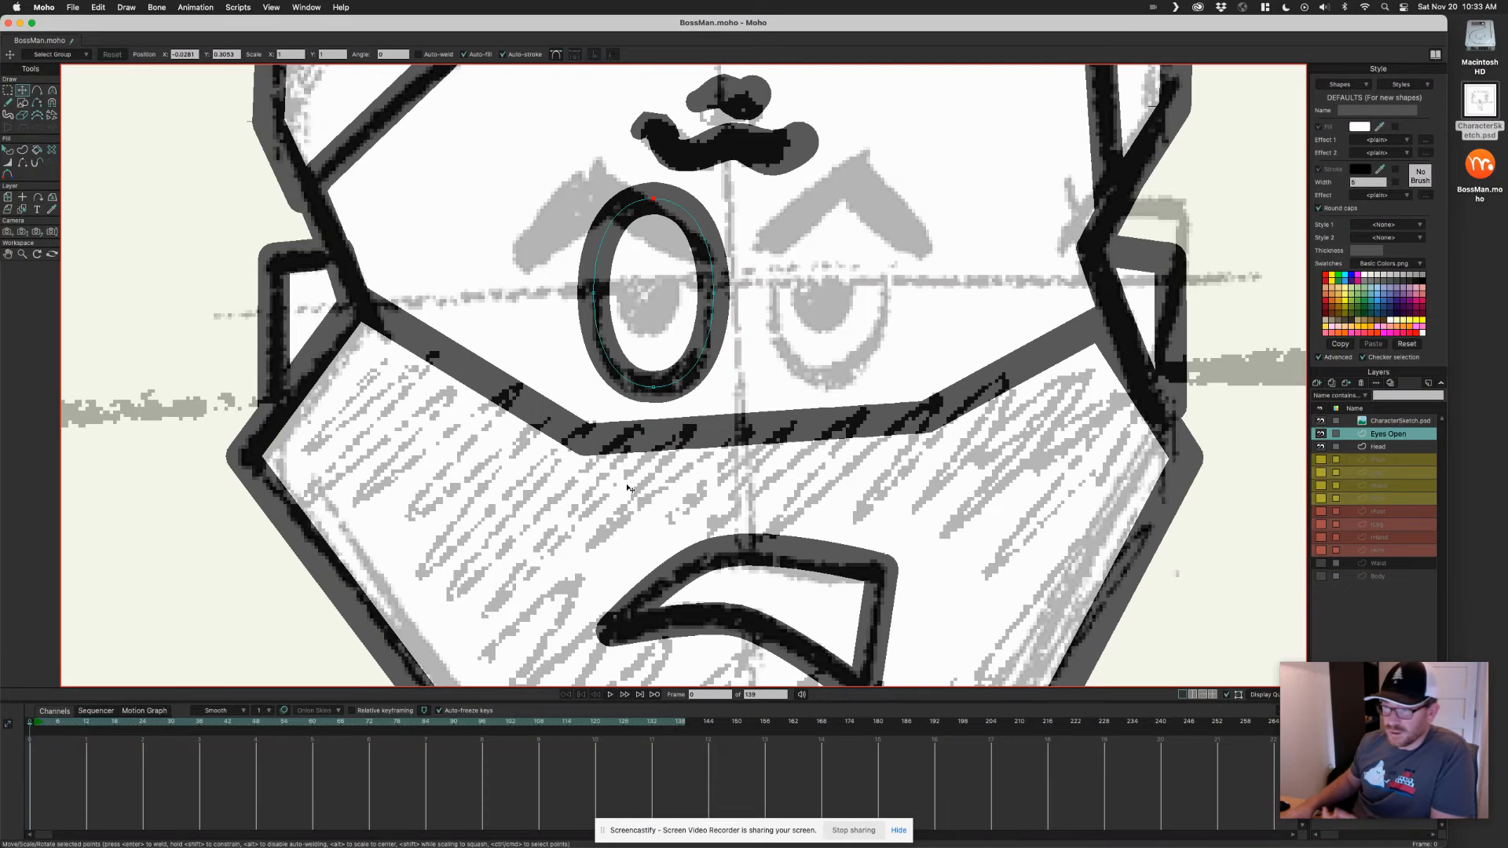
pyautogui.press('Delete')
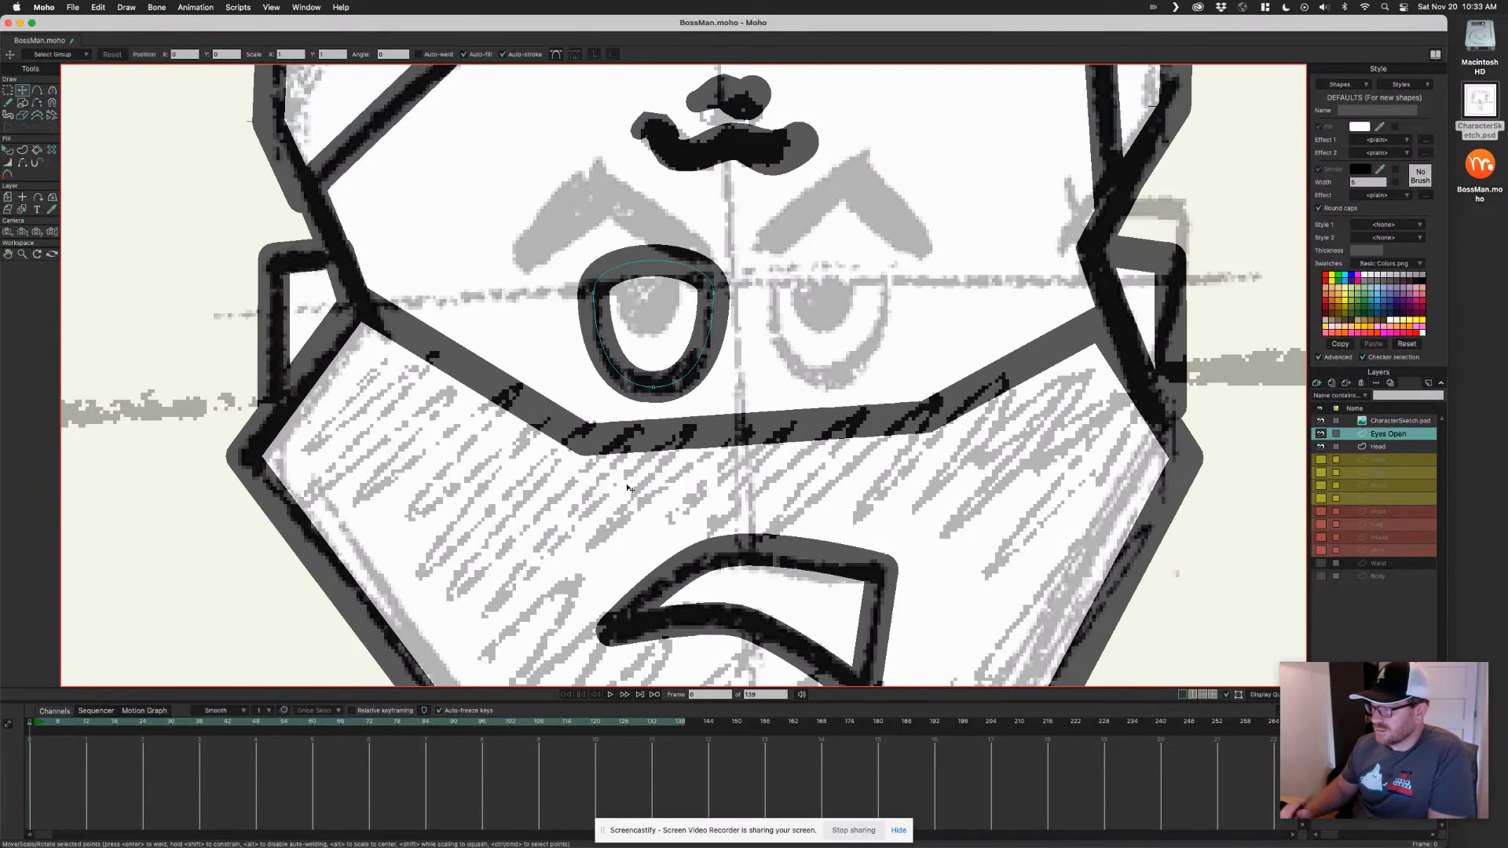
pyautogui.click(596, 294)
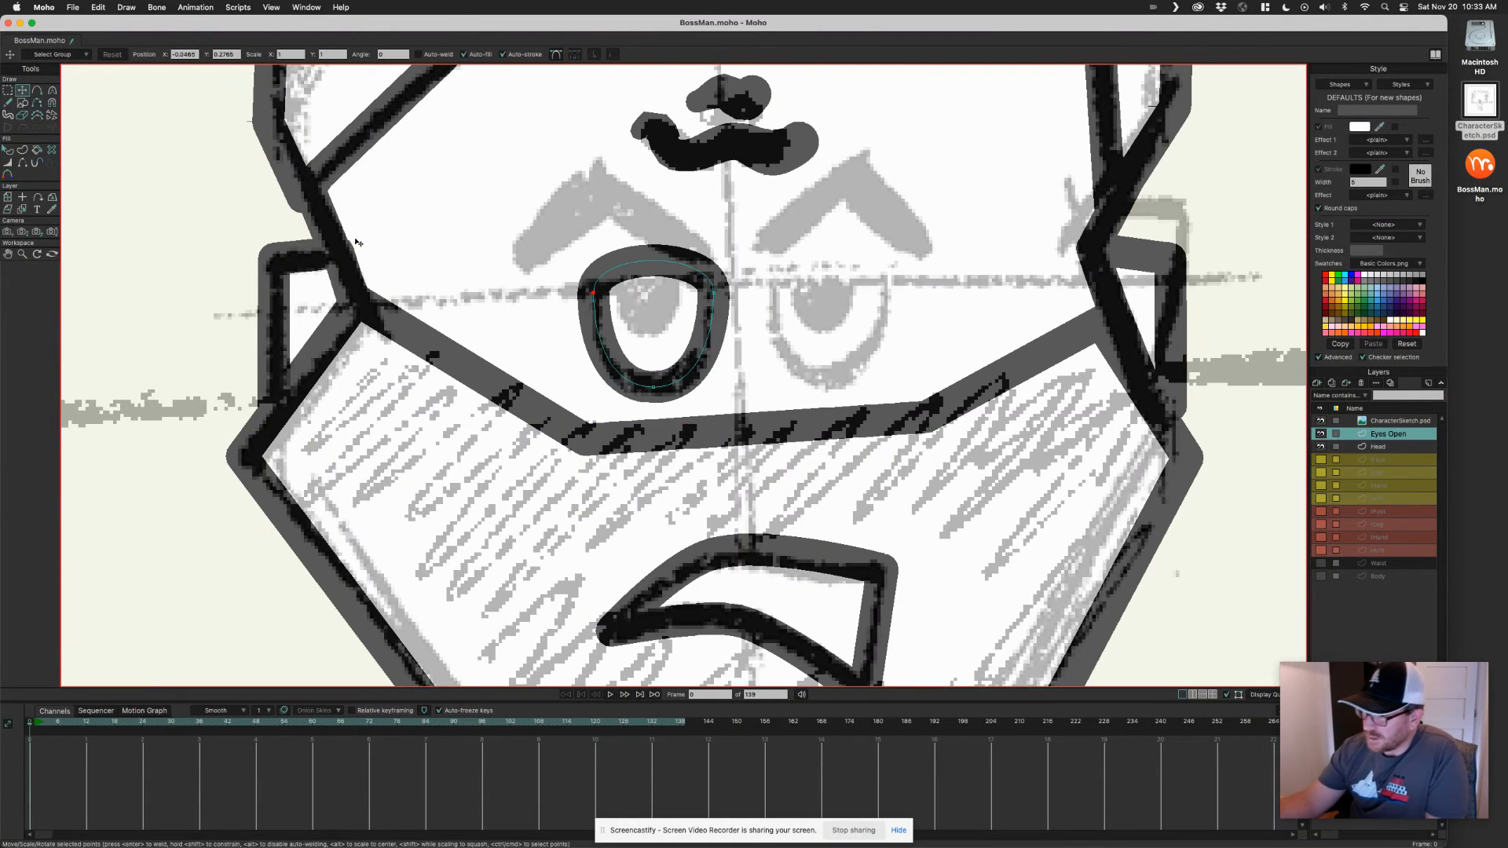
pyautogui.click(52, 91)
pyautogui.moveTo(593, 251); pyautogui.dragTo(593, 281)
pyautogui.moveTo(714, 251); pyautogui.dragTo(713, 278)
pyautogui.moveTo(593, 281); pyautogui.dragTo(593, 287)
pyautogui.click(714, 281)
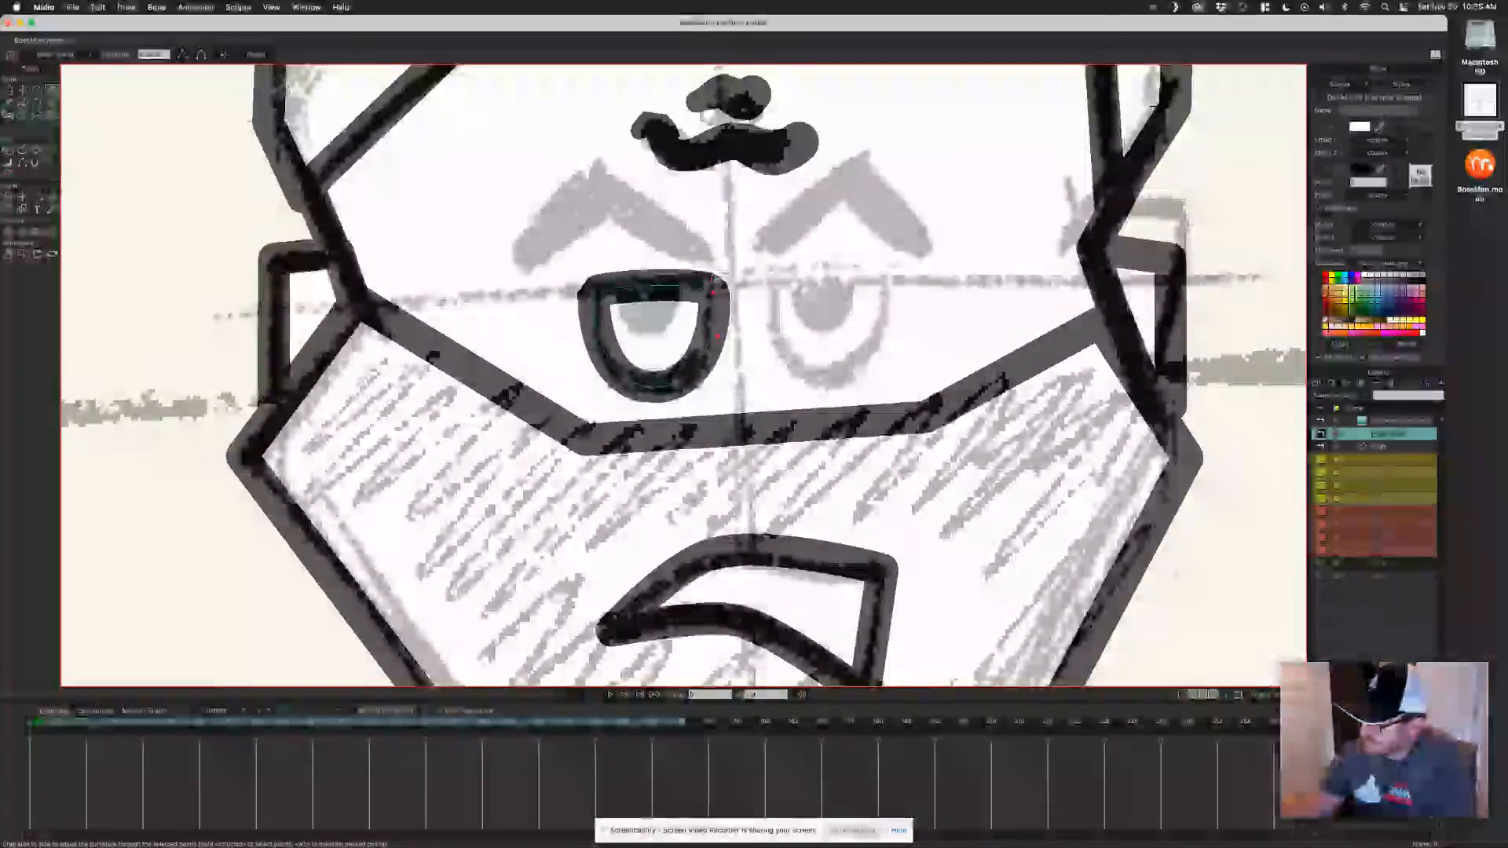
# Draw a circular pupil inside the left eye and adjust it to sit against the flat upper lid.
pyautogui.click(23, 102)
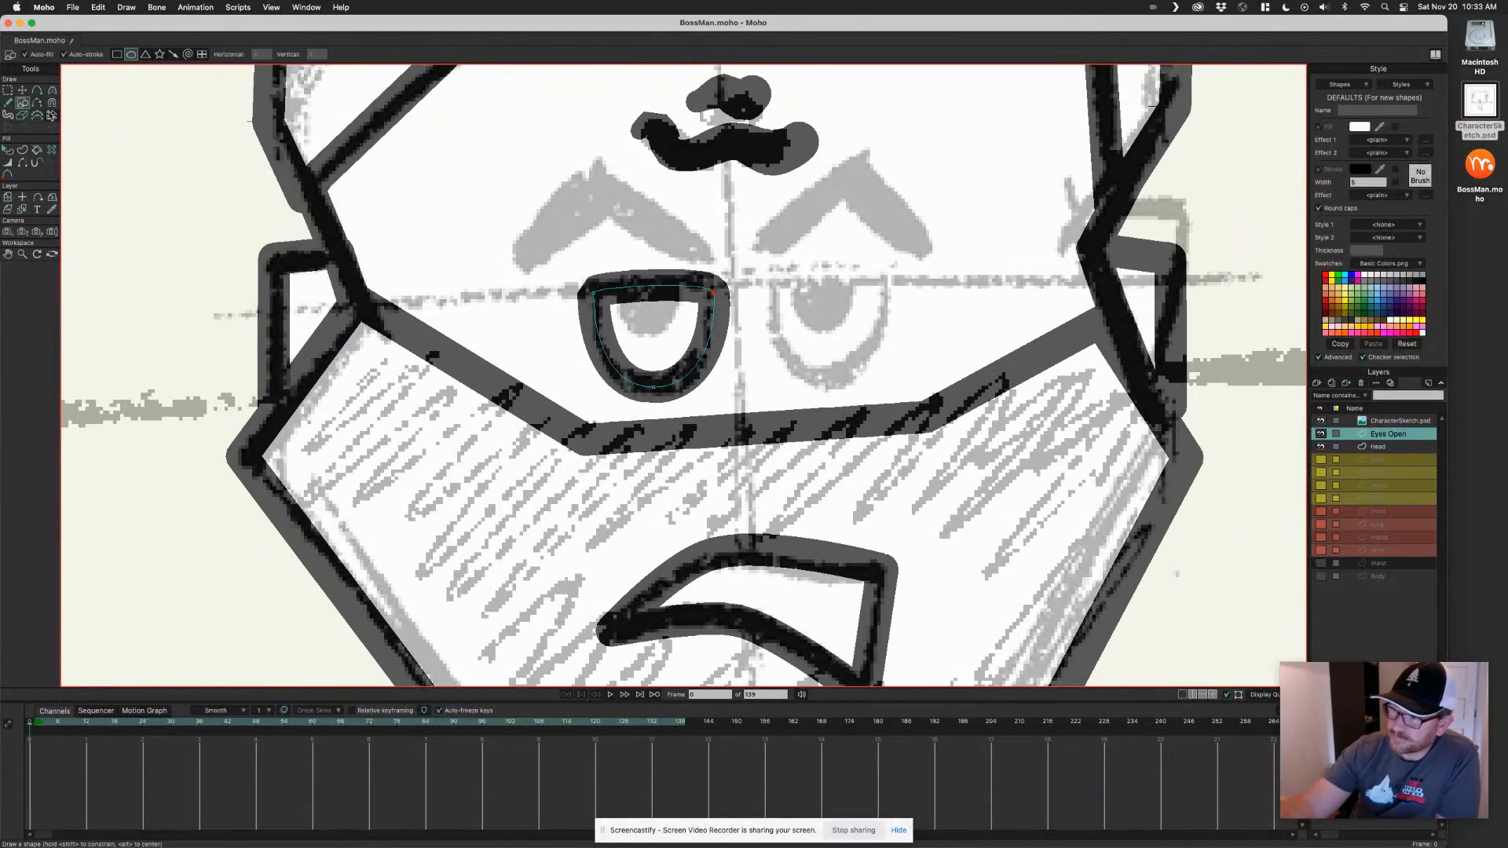
pyautogui.moveTo(625, 295); pyautogui.dragTo(685, 355)
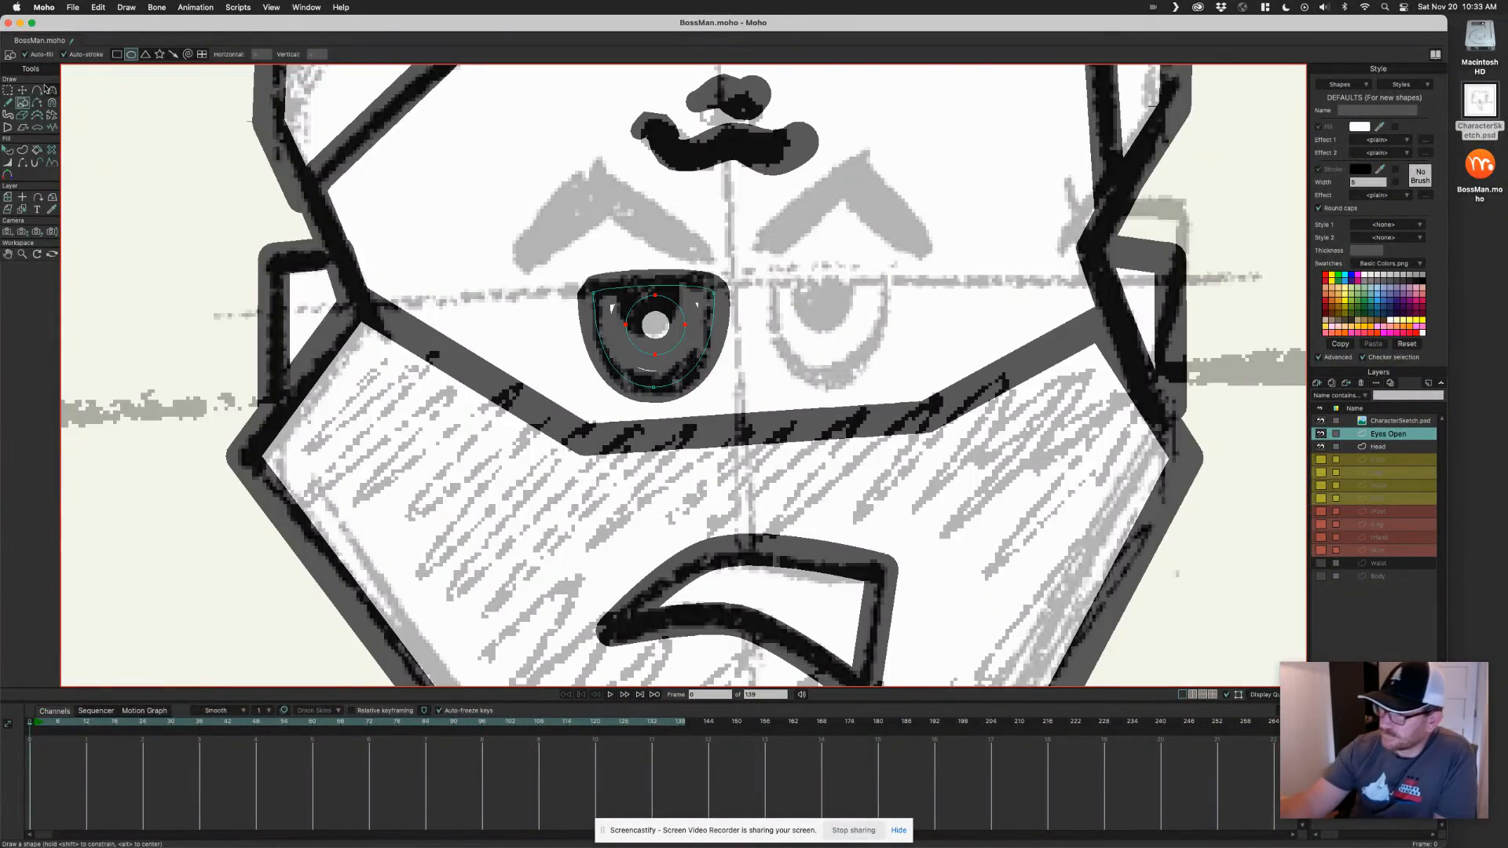
pyautogui.press('t')
pyautogui.moveTo(661, 321); pyautogui.dragTo(657, 284)
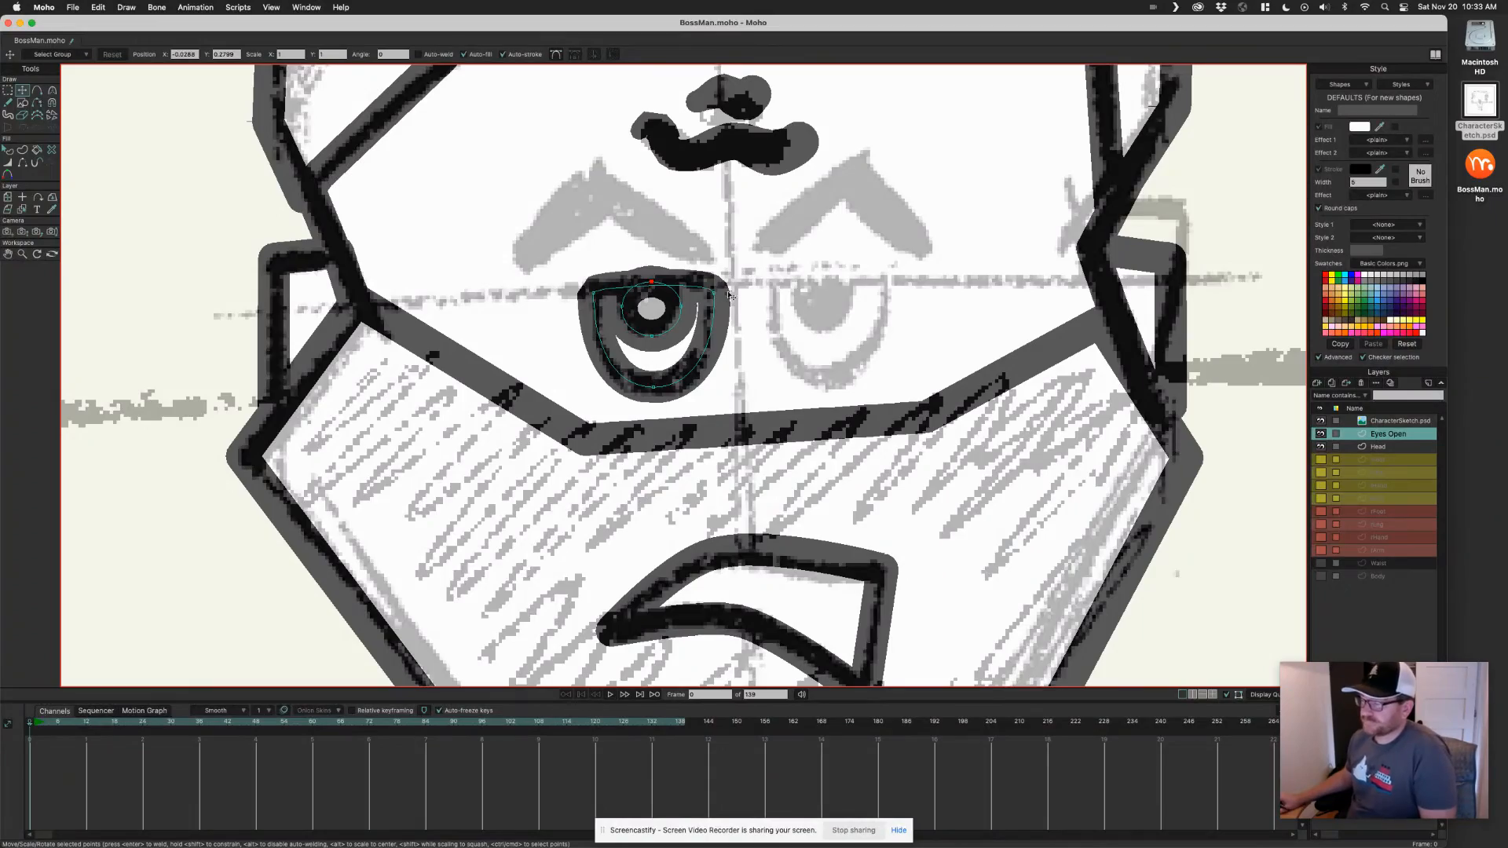
# Trace the sketched left eyebrow with Add Point as a closed, angular chevron with fill, stroke and sharp corners.
pyautogui.scroll(-3, 732, 296)
pyautogui.moveTo(731, 296)
pyautogui.mouseDown()
pyautogui.moveTo(758, 370)
pyautogui.moveTo(785, 372)
pyautogui.moveTo(708, 381)
pyautogui.mouseUp()
pyautogui.scroll(4, 785, 373)
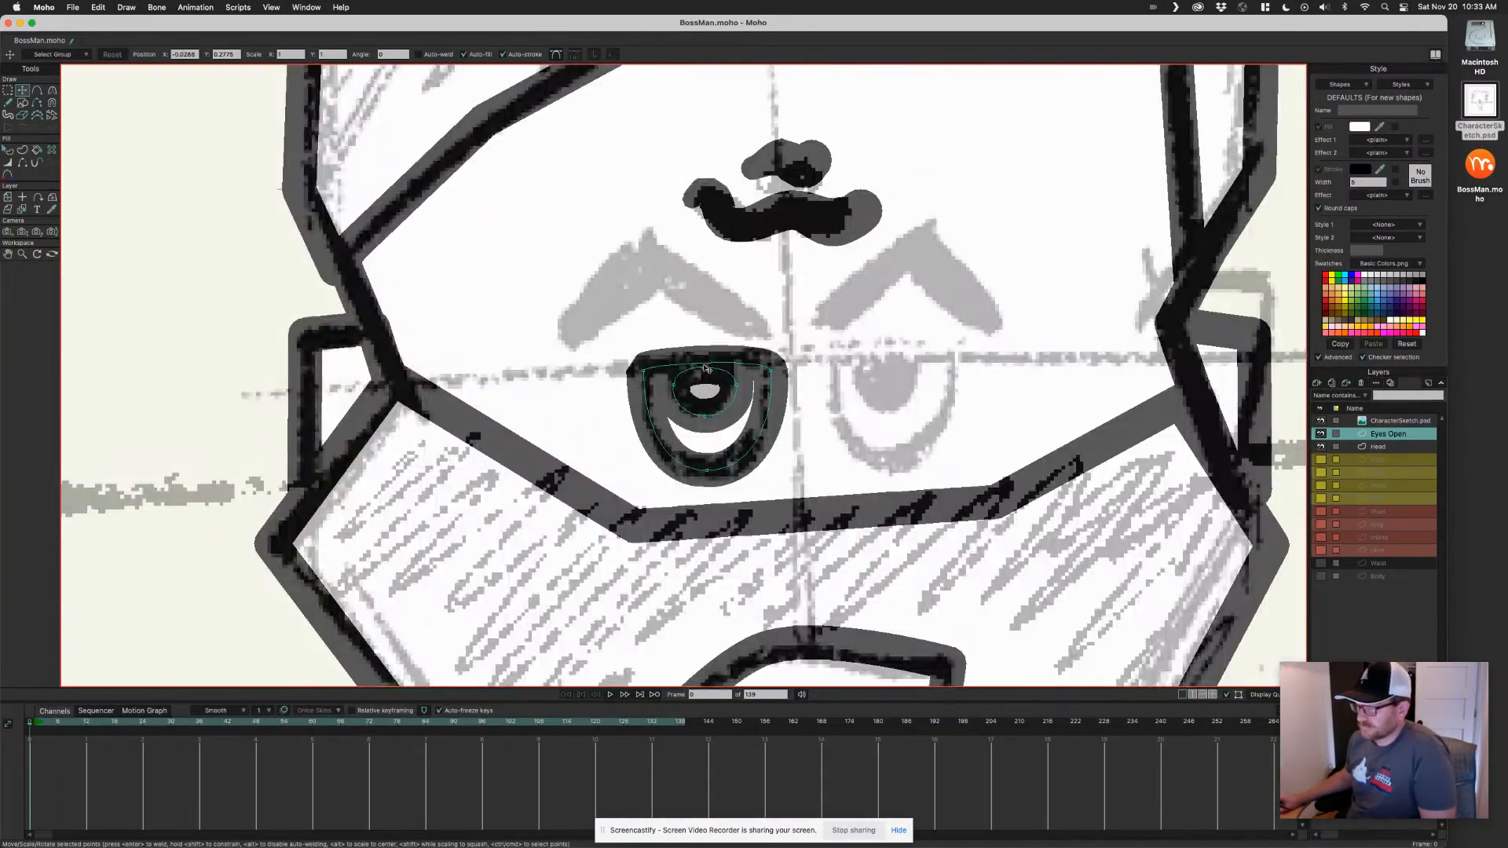
pyautogui.scroll(-6, 728, 381)
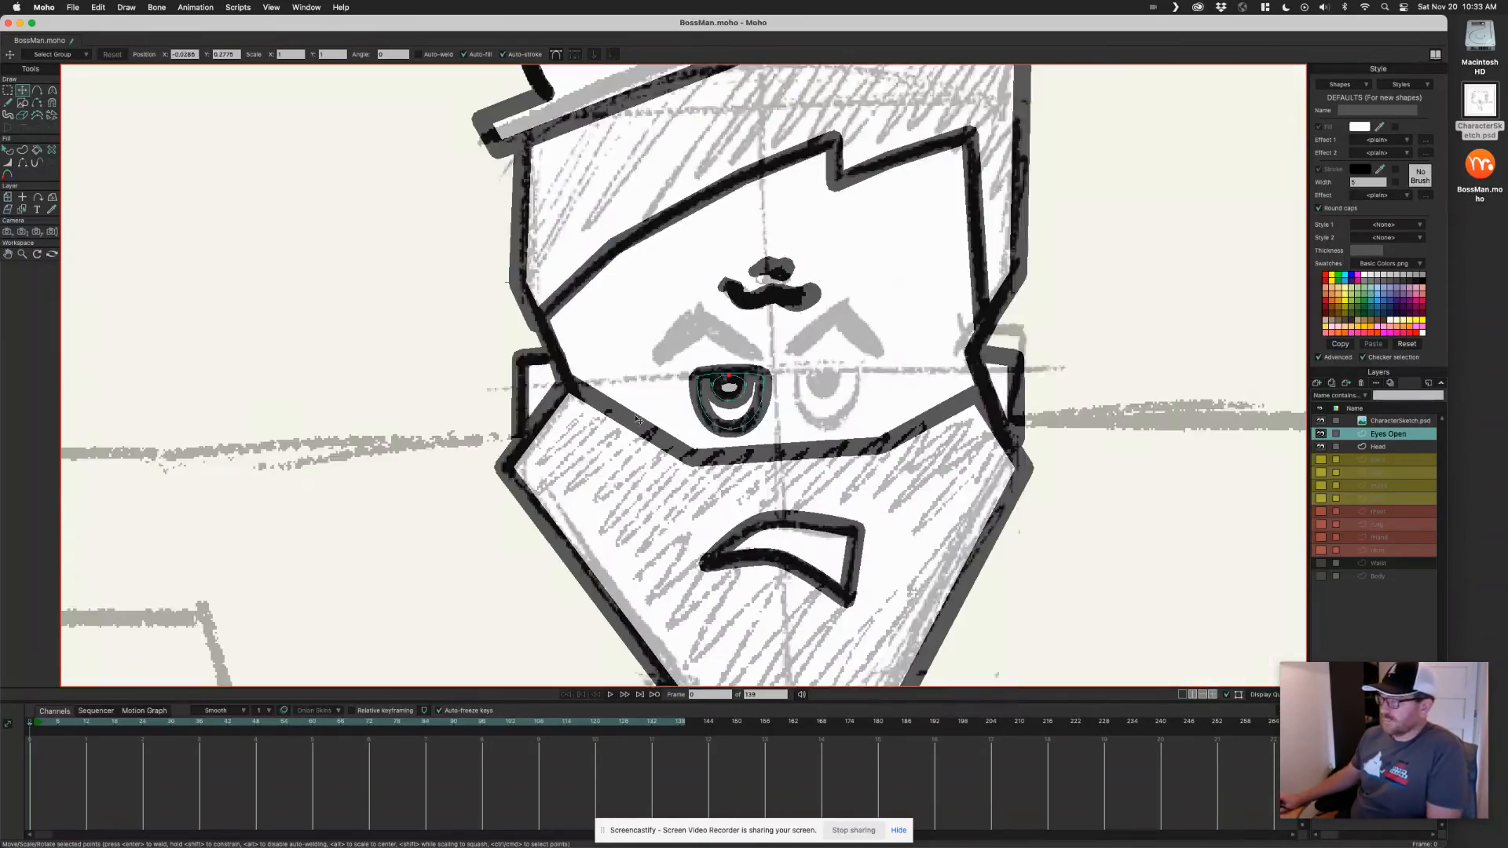
pyautogui.scroll(5, 997, 428)
pyautogui.scroll(-5, 997, 428)
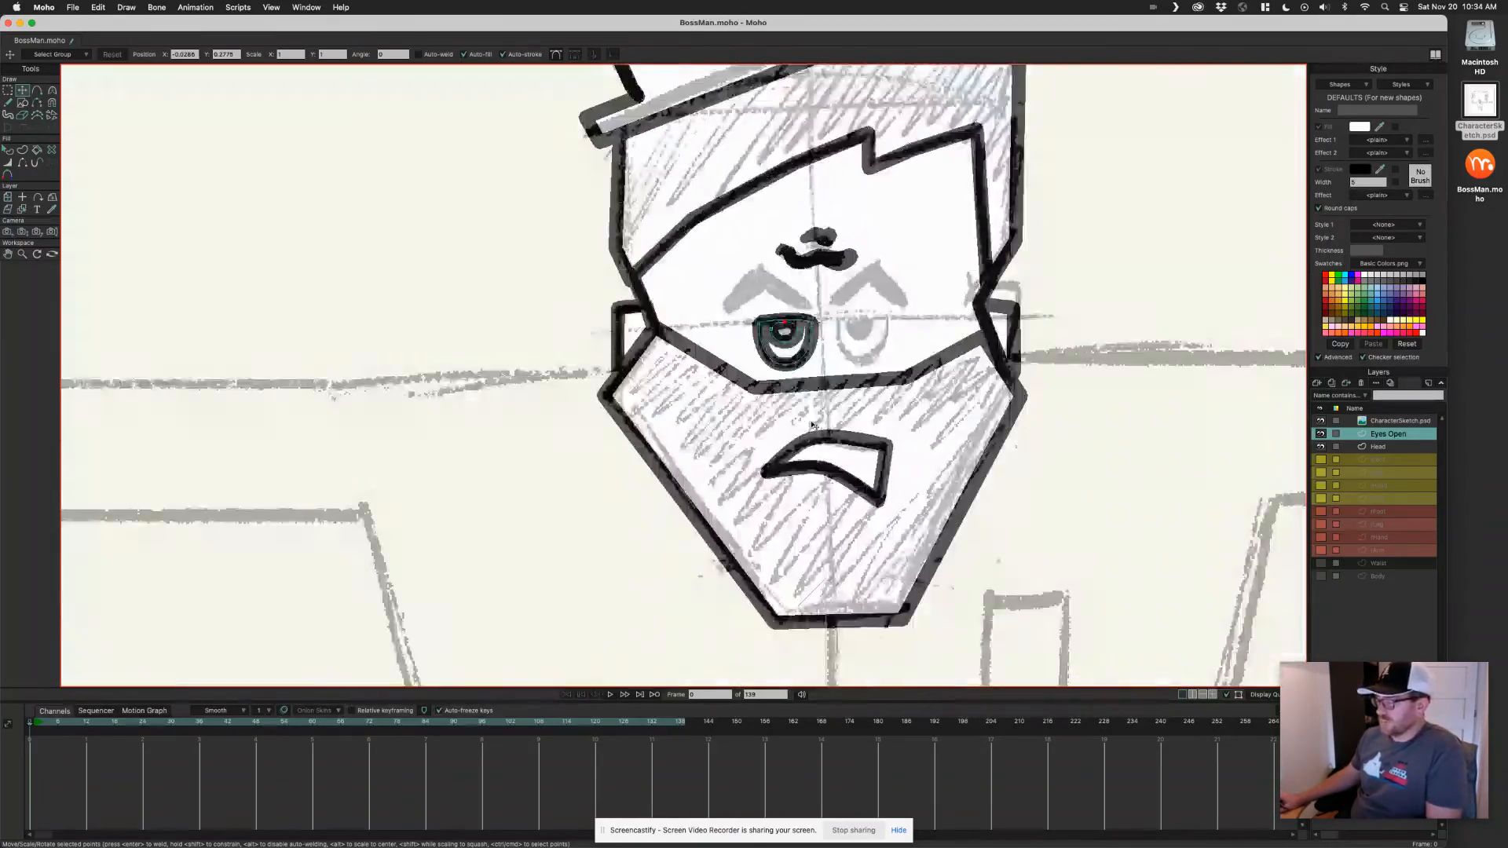
pyautogui.scroll(5, 743, 387)
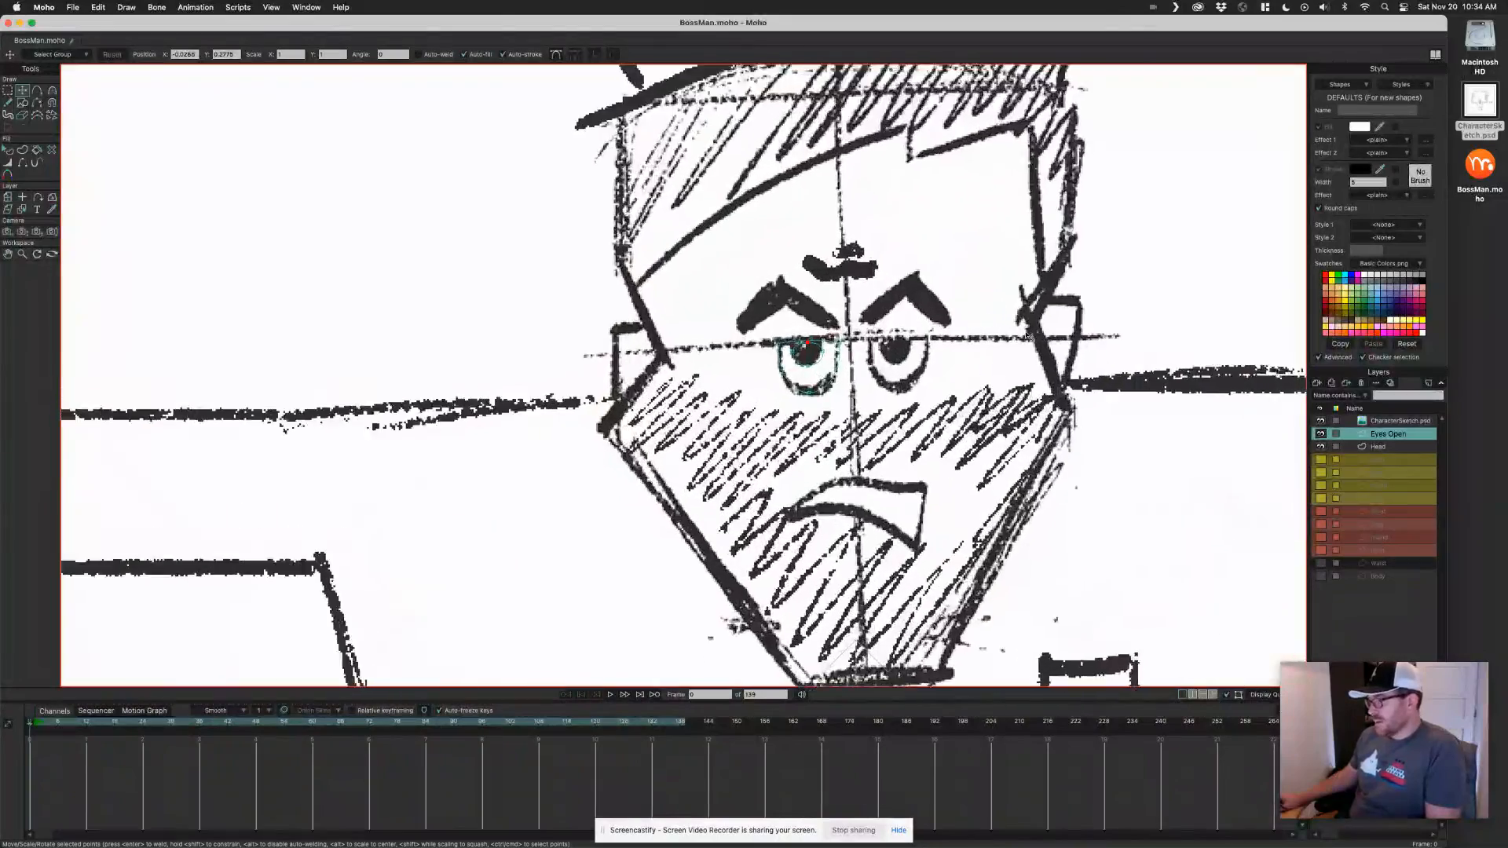
pyautogui.scroll(2, 743, 386)
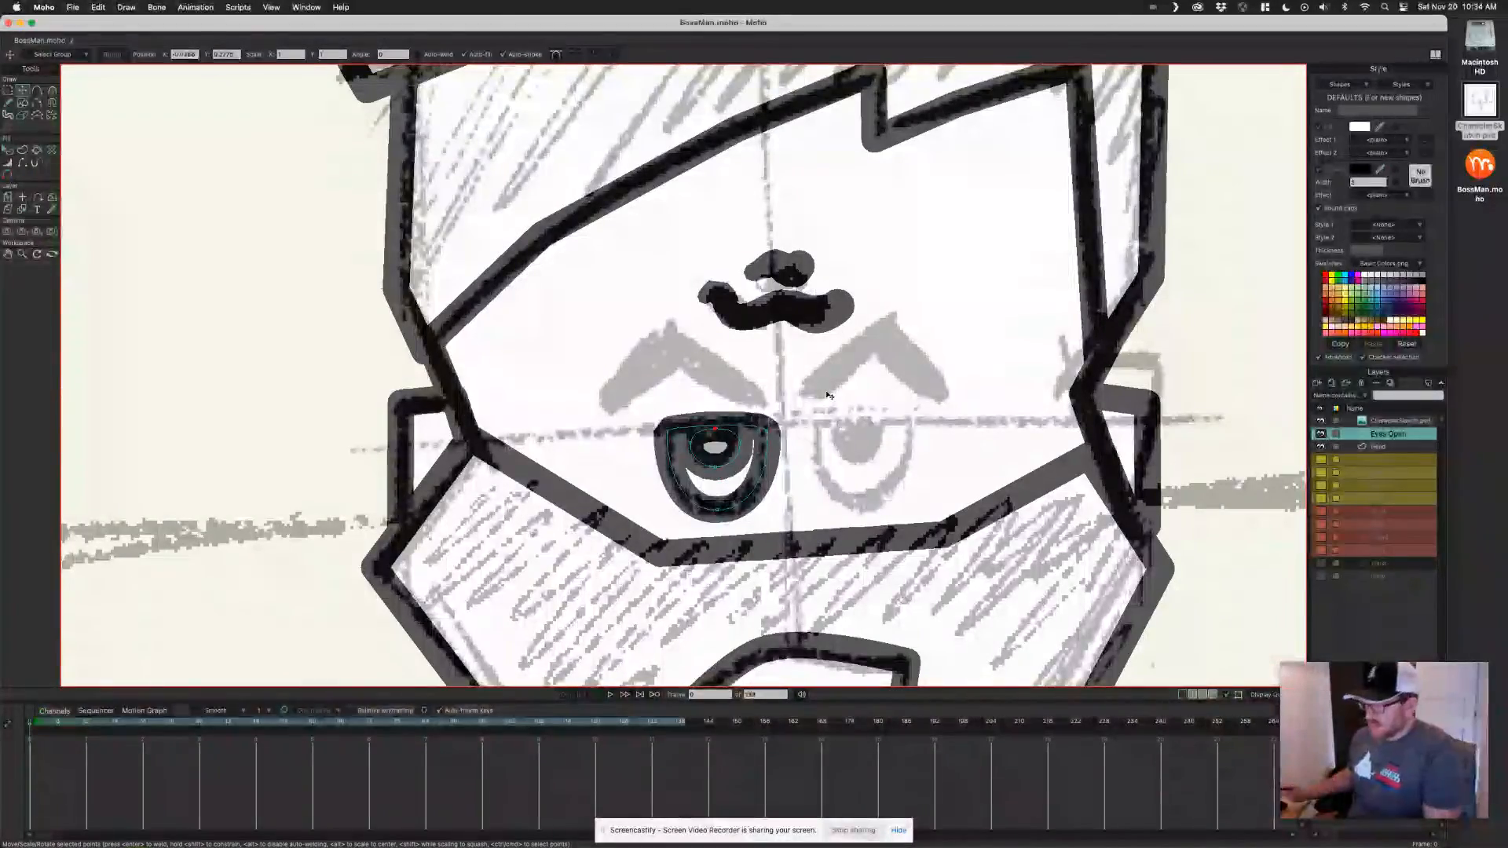
pyautogui.press('a')
pyautogui.moveTo(764, 400)
pyautogui.mouseDown()
pyautogui.moveTo(668, 315)
pyautogui.moveTo(593, 396)
pyautogui.mouseUp()
pyautogui.moveTo(593, 397)
pyautogui.mouseDown()
pyautogui.moveTo(613, 417)
pyautogui.moveTo(677, 371)
pyautogui.moveTo(732, 407)
pyautogui.moveTo(763, 398)
pyautogui.mouseUp()
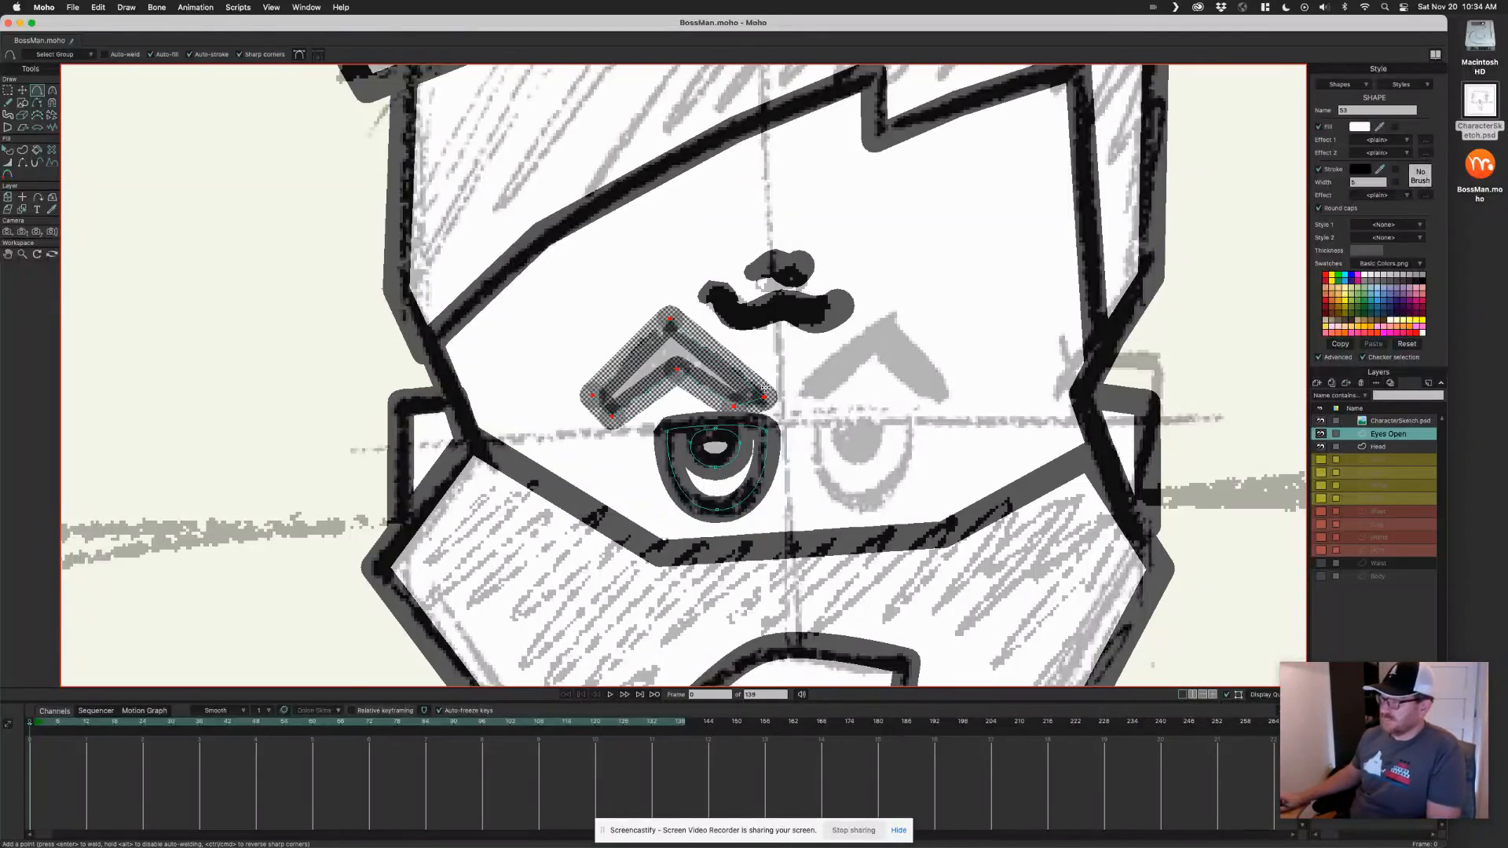
# Select the left eye, pupil and eyebrow together, copy them and paste a duplicate on the Eyes Open layer.
pyautogui.scroll(-2, 646, 410)
pyautogui.scroll(2, 750, 389)
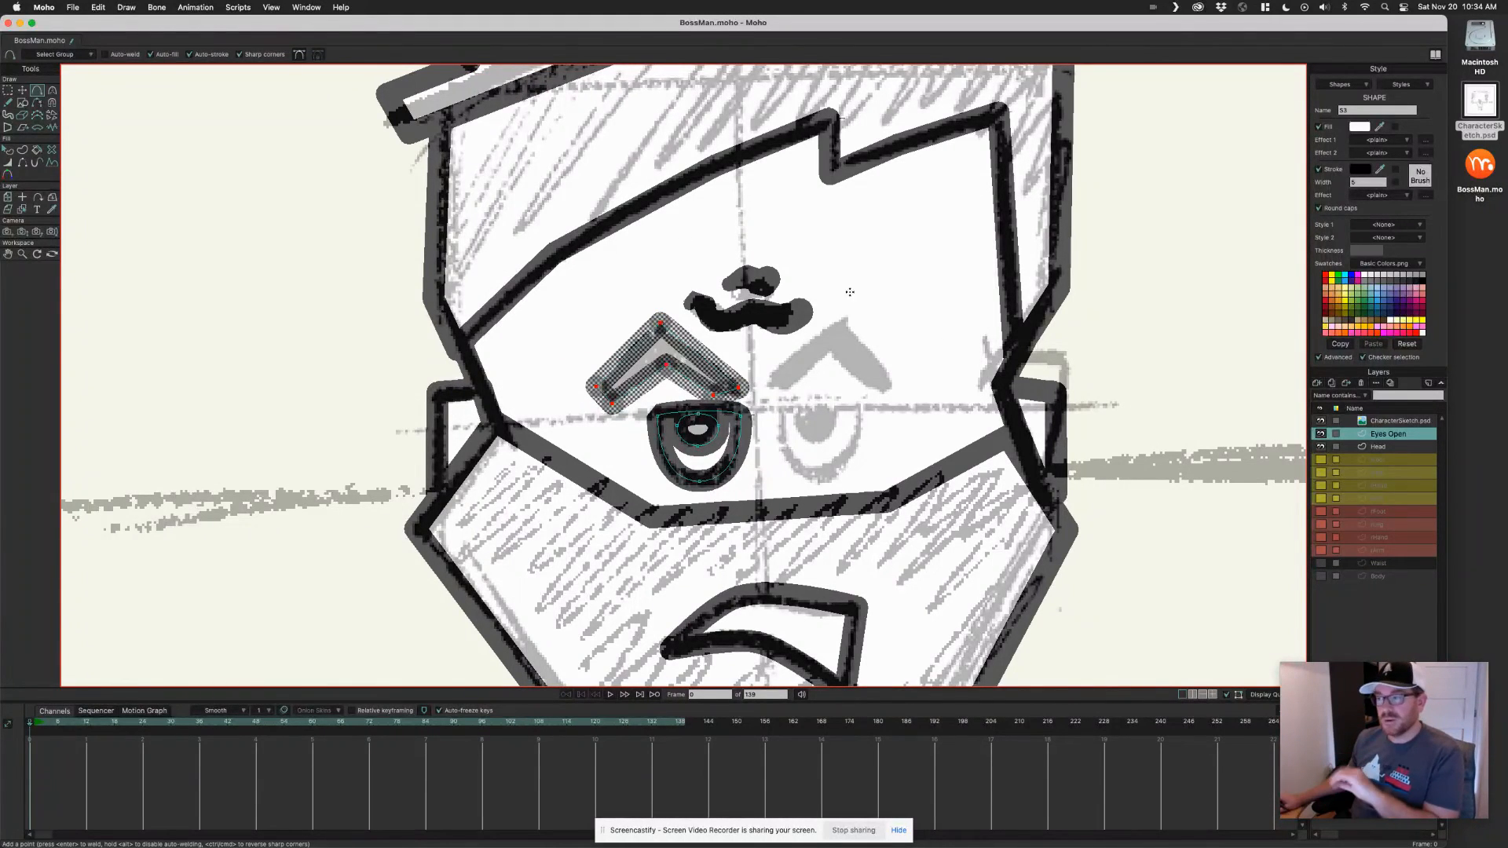
pyautogui.click(23, 91)
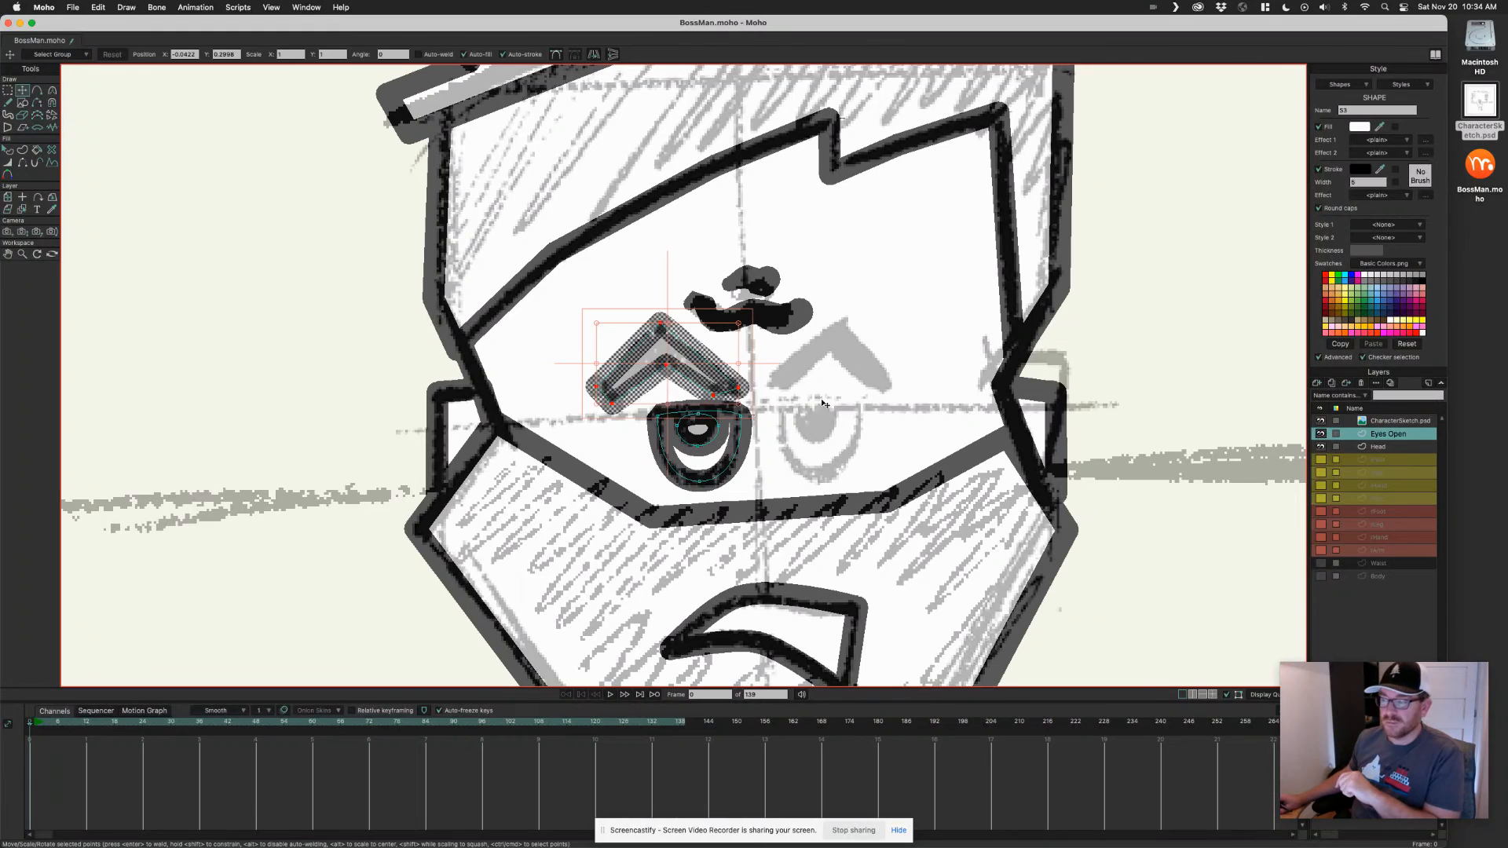
pyautogui.click(7, 91)
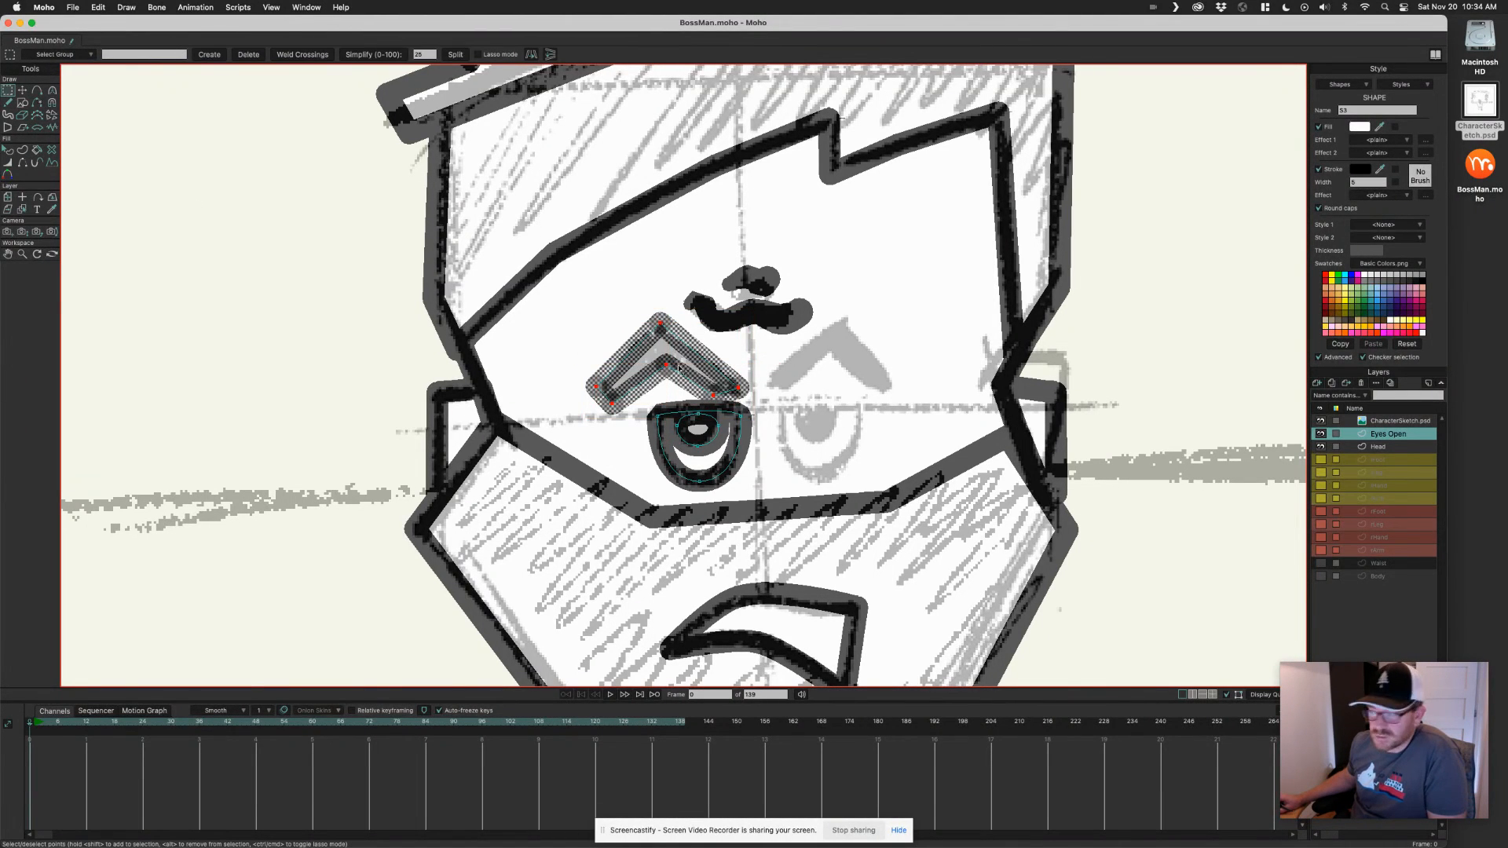
pyautogui.click(823, 528)
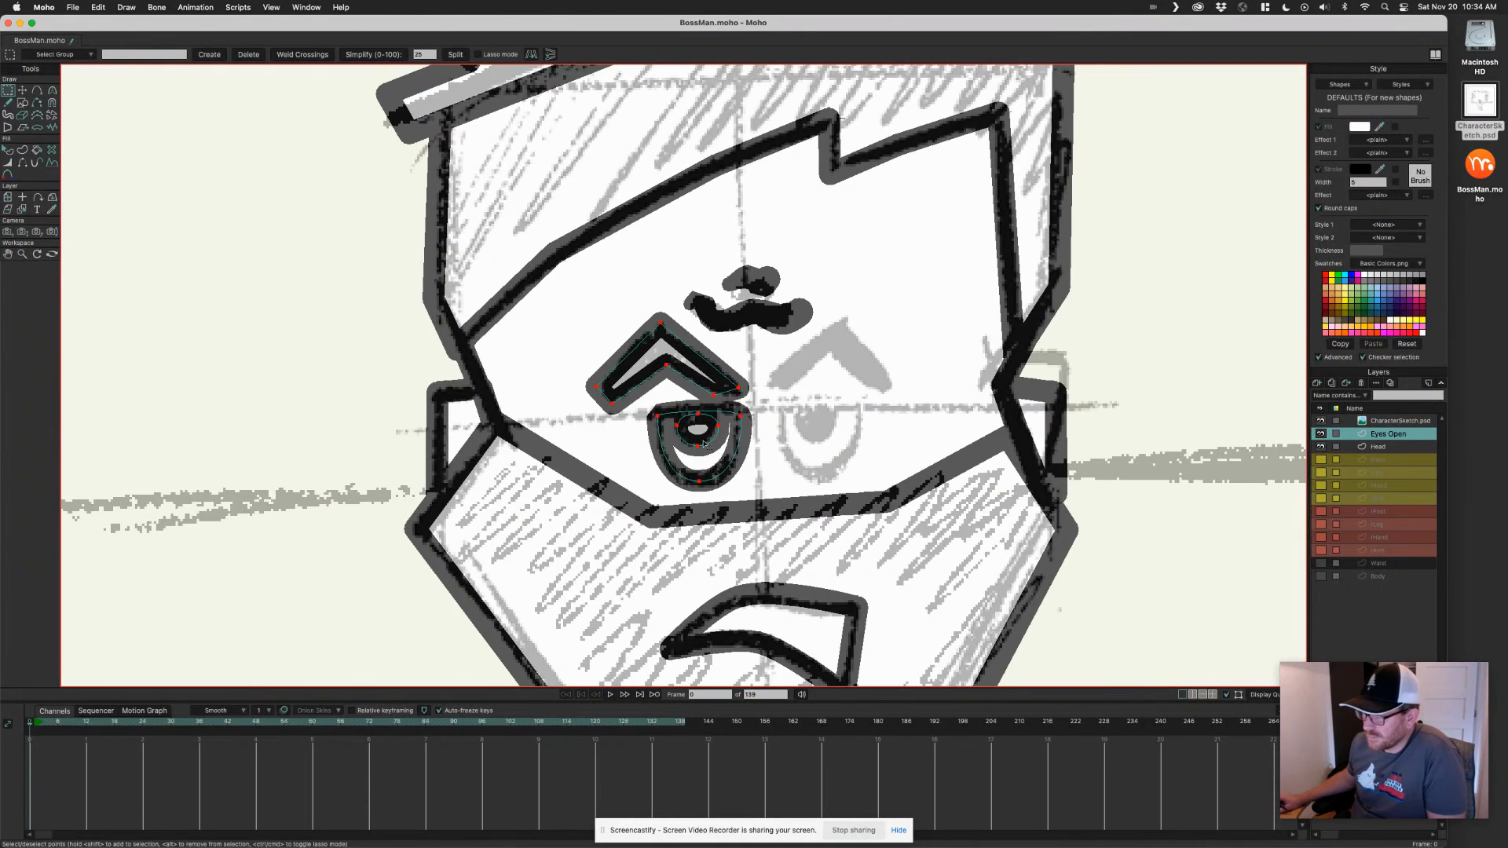
pyautogui.click(95, 7)
pyautogui.click(117, 71)
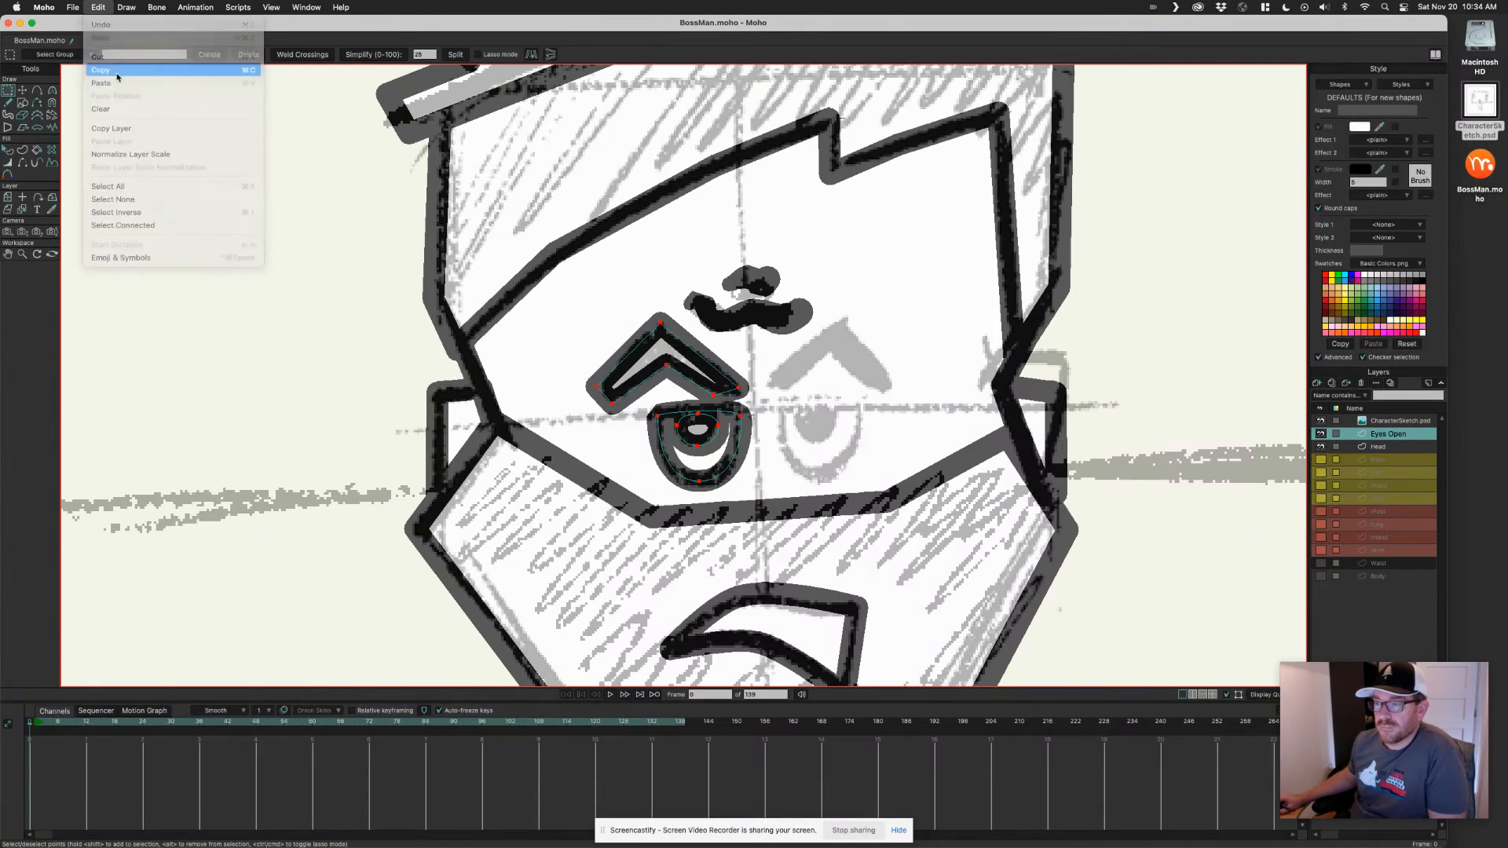
pyautogui.click(95, 8)
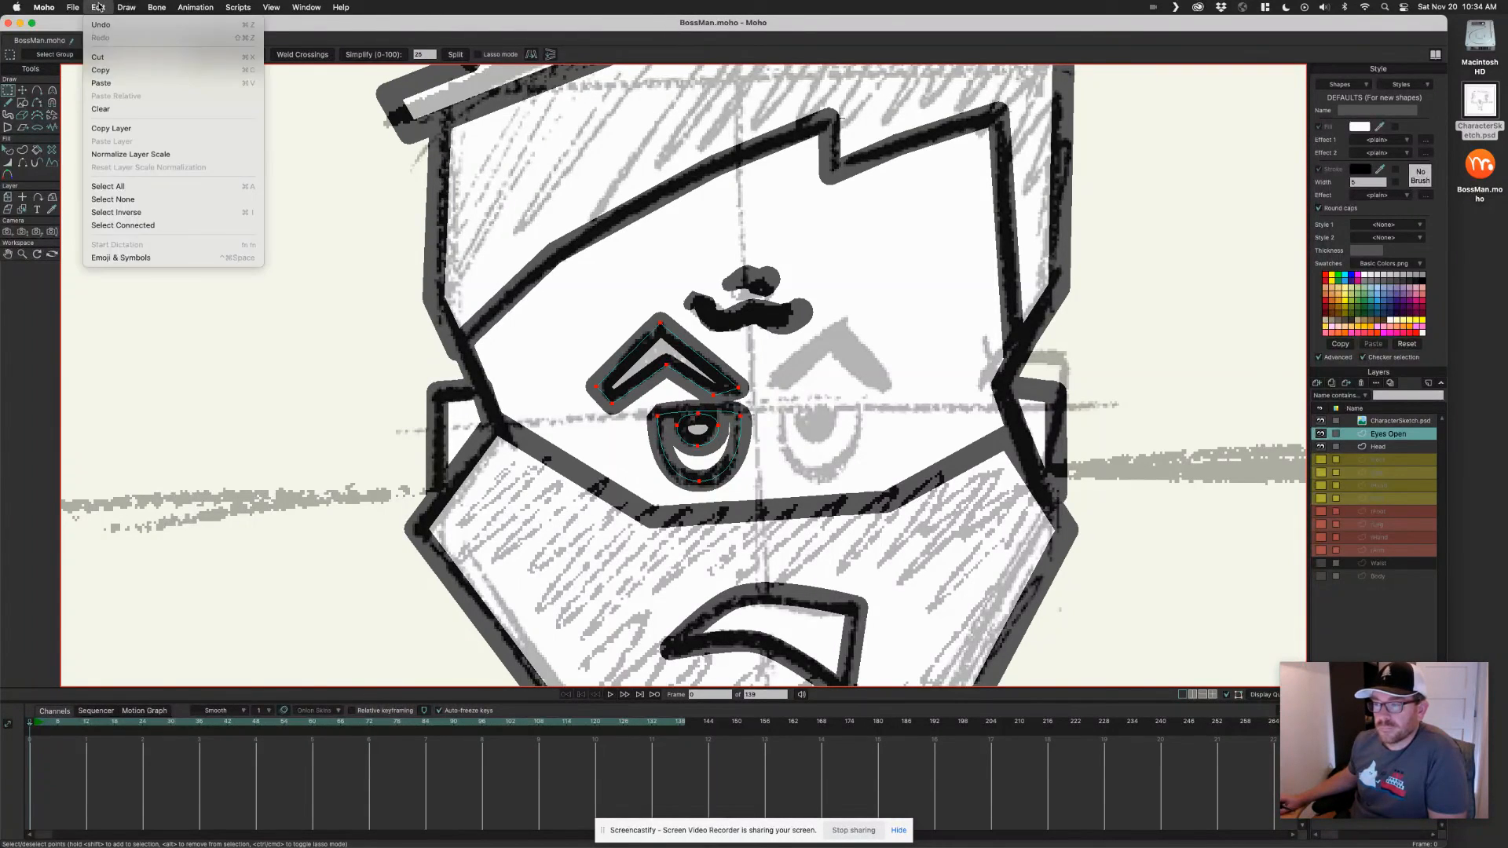
pyautogui.click(131, 88)
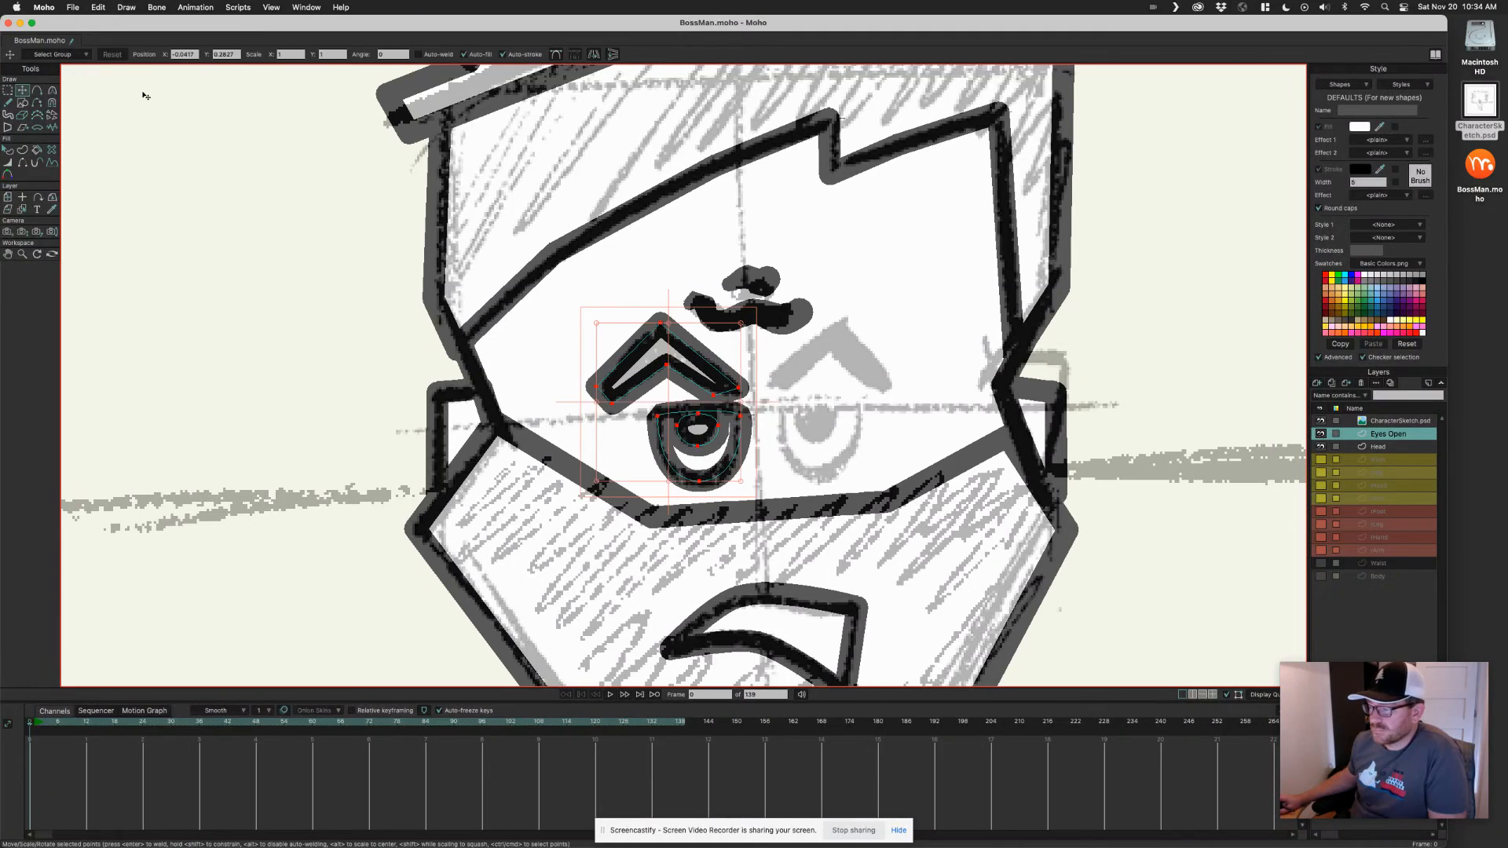
# Flip the pasted eye and eyebrow horizontally and move them over the sketched right eye.
pyautogui.click(593, 55)
pyautogui.moveTo(695, 337); pyautogui.dragTo(867, 344)
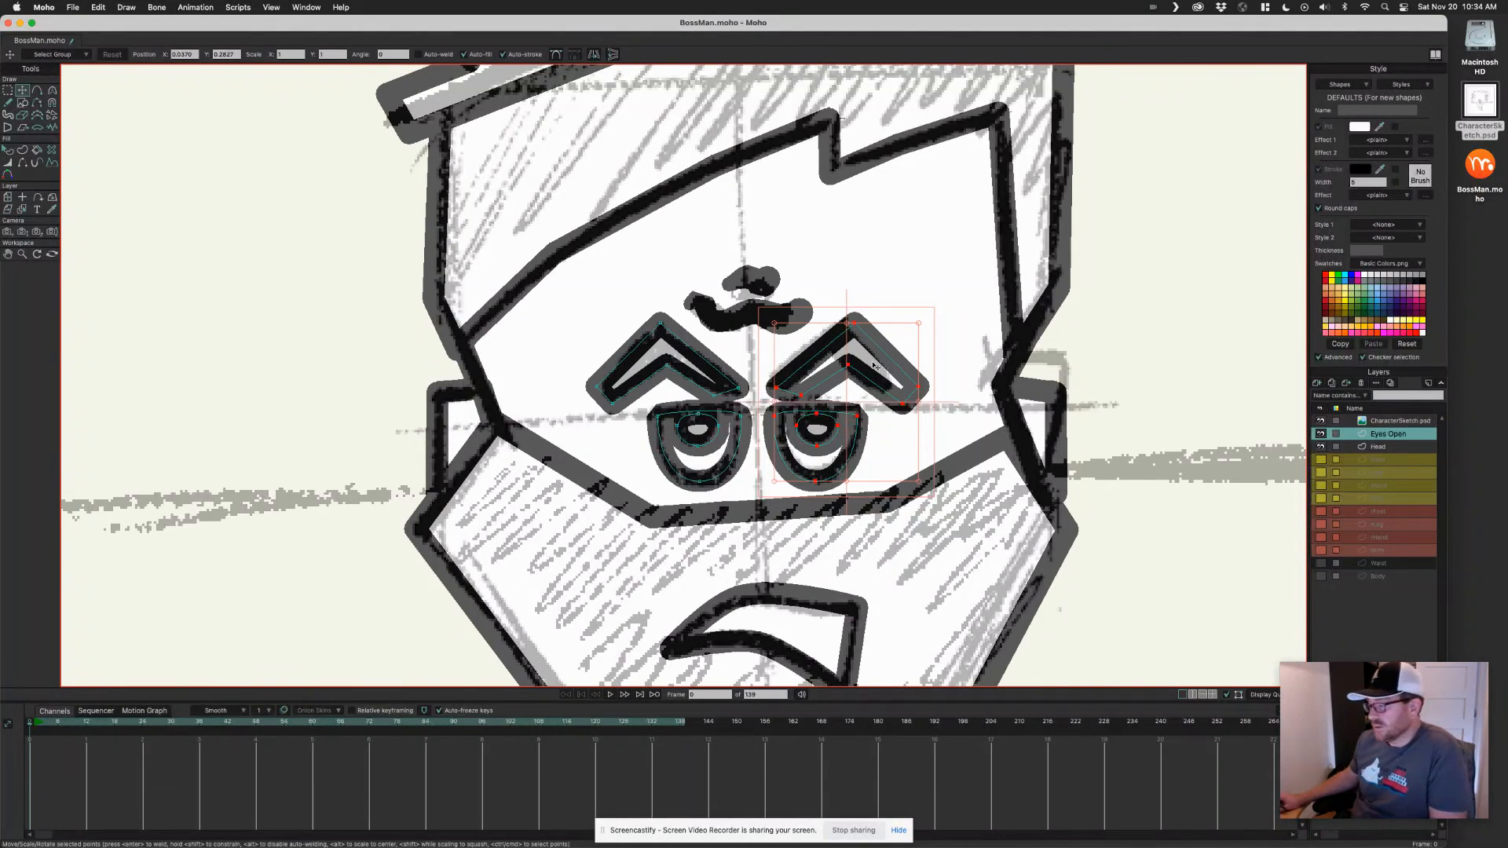
pyautogui.moveTo(868, 436); pyautogui.dragTo(871, 438)
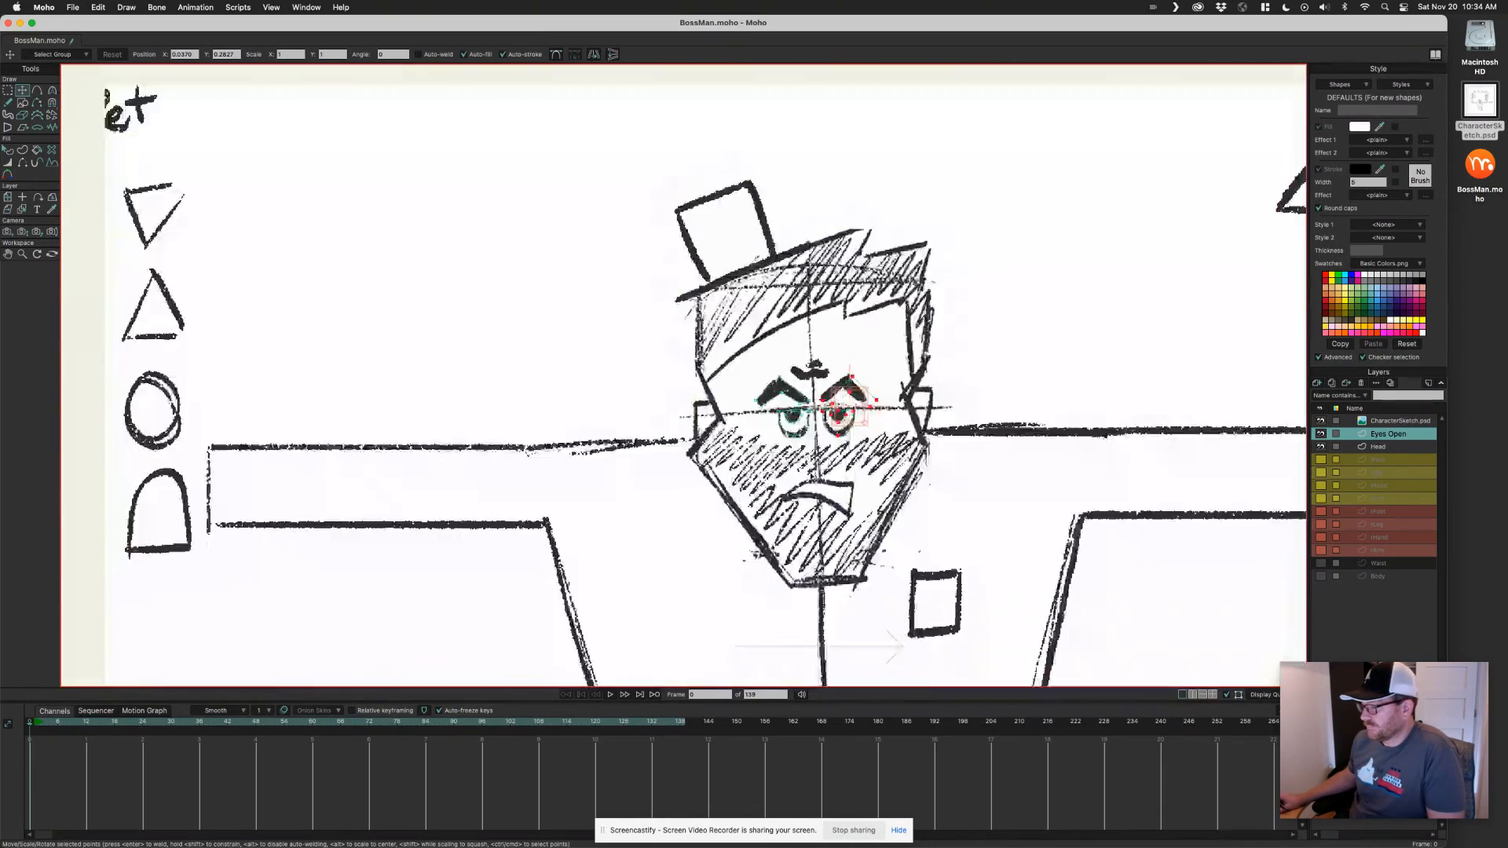
# Save the BossMan.moho project.
pyautogui.scroll(-5, 814, 406)
pyautogui.press('super+s')
pyautogui.scroll(-2, 858, 473)
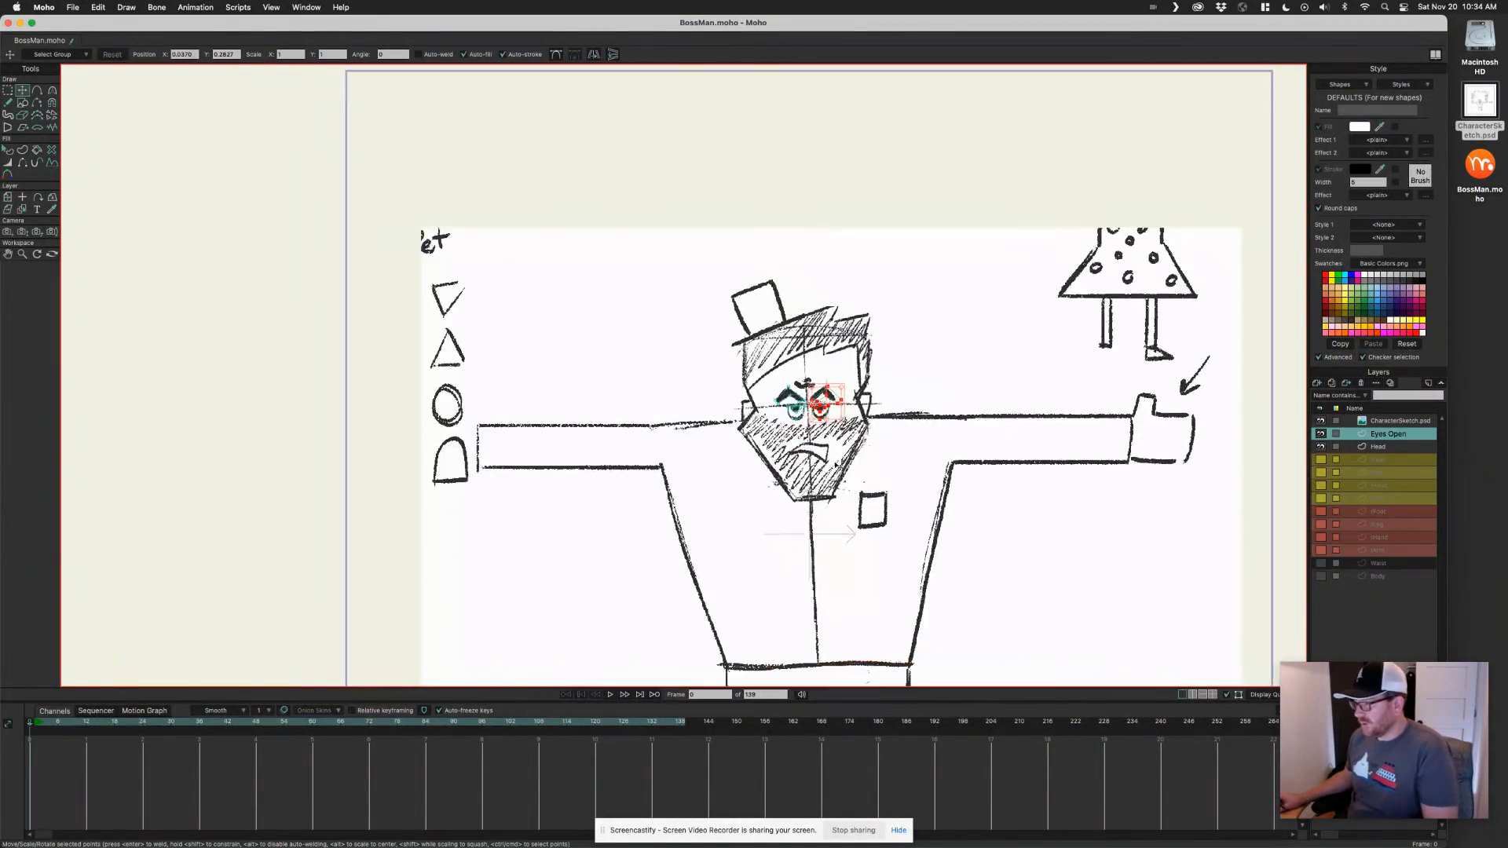
# Turn on visibility for the yellow and red limb layers, Waist and Body, undoing the accidental reordering of Eyes Open.
pyautogui.moveTo(1323, 466); pyautogui.dragTo(1327, 514)
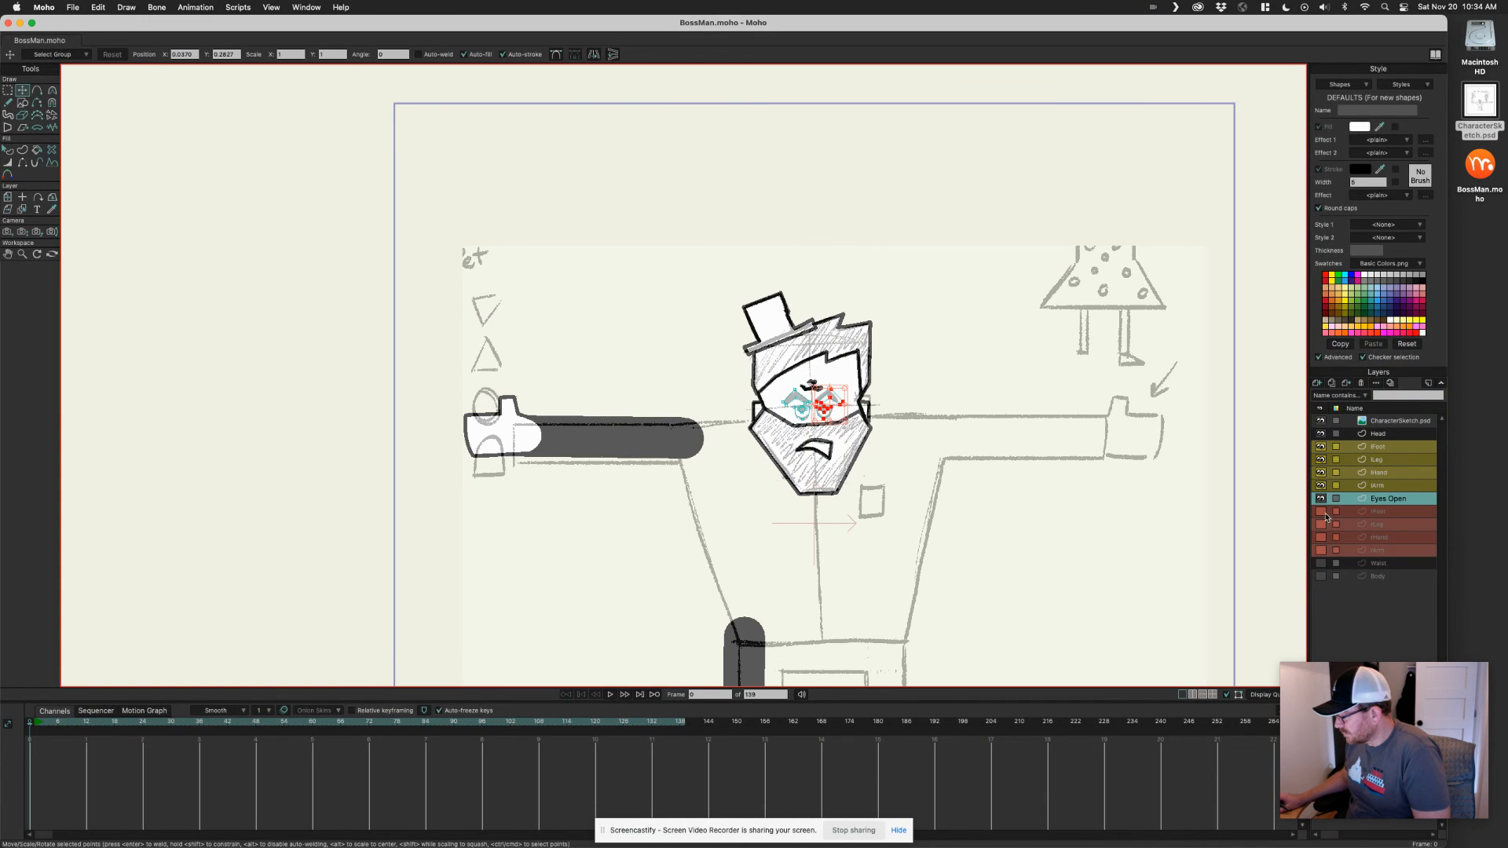
pyautogui.press('super+z')
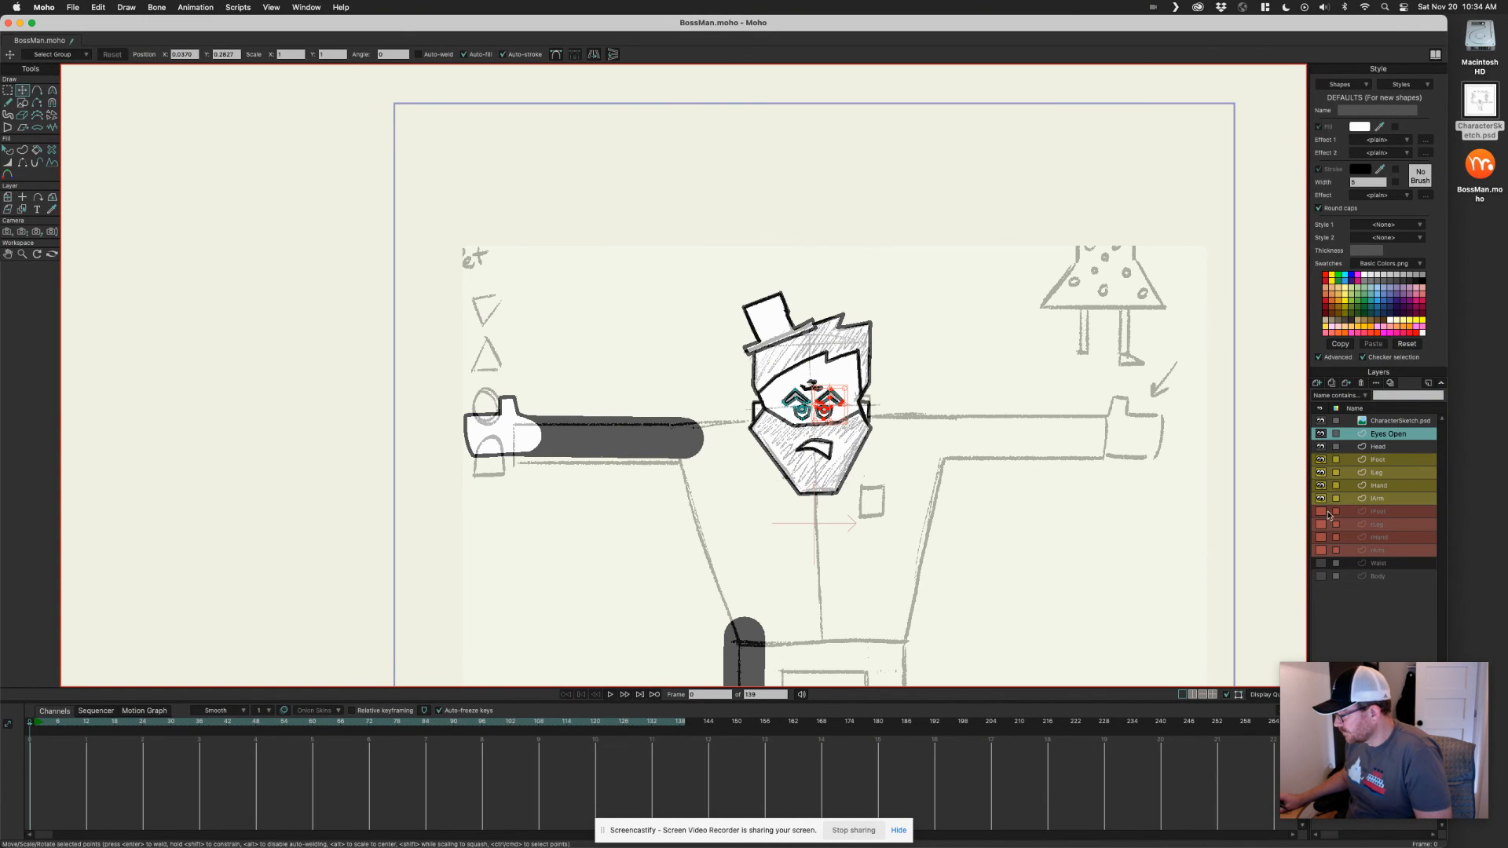
pyautogui.moveTo(1323, 512); pyautogui.dragTo(1324, 578)
pyautogui.click(1324, 577)
pyautogui.scroll(-4, 1013, 441)
pyautogui.moveTo(995, 503); pyautogui.dragTo(973, 408)
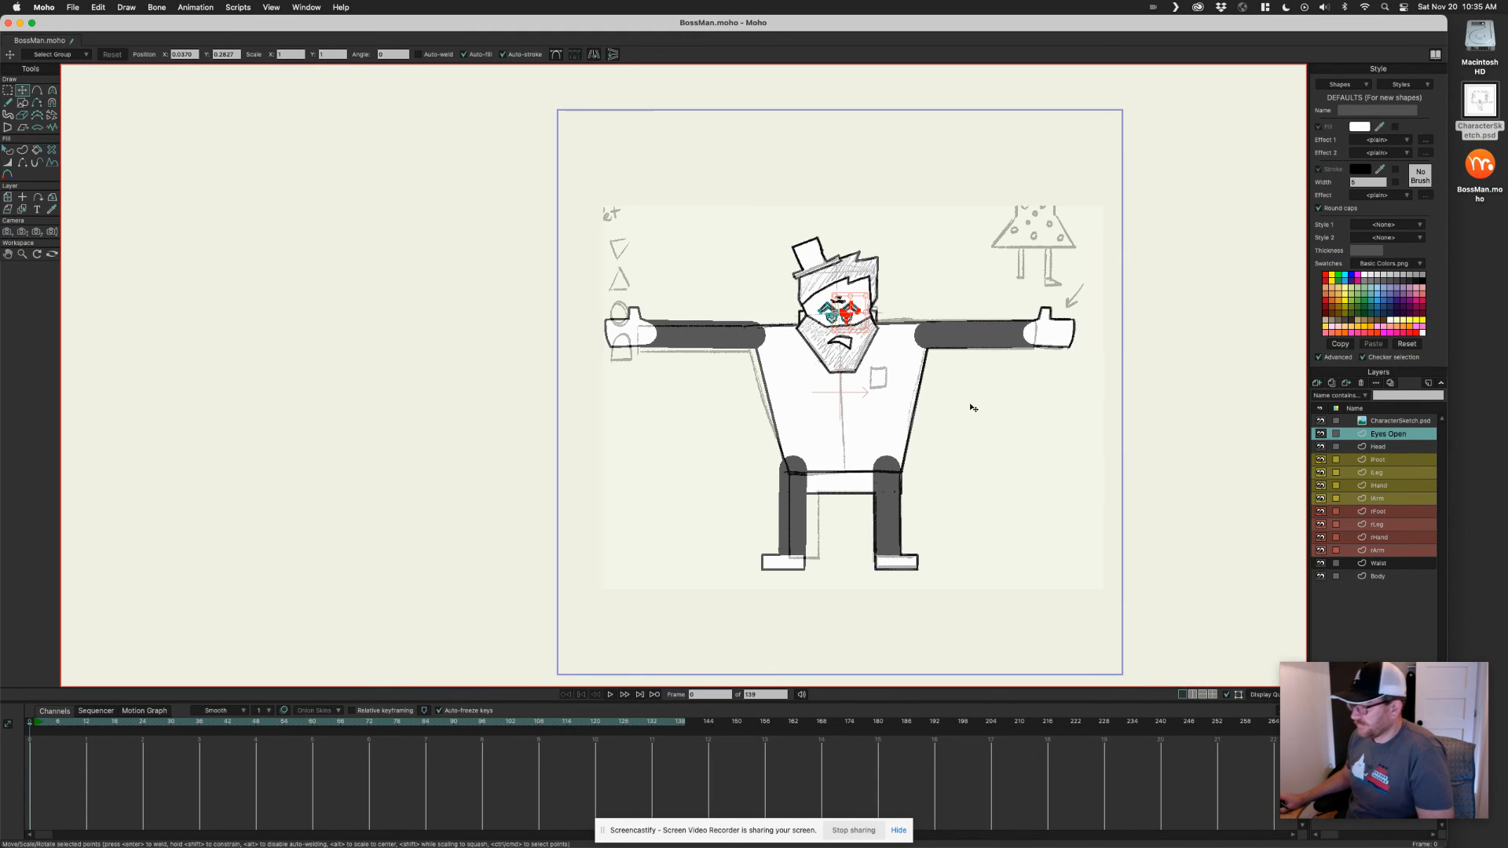
# Hide the CharacterSketch.psd reference layer and review the complete traced character.
pyautogui.click(1320, 421)
pyautogui.scroll(1, 901, 359)
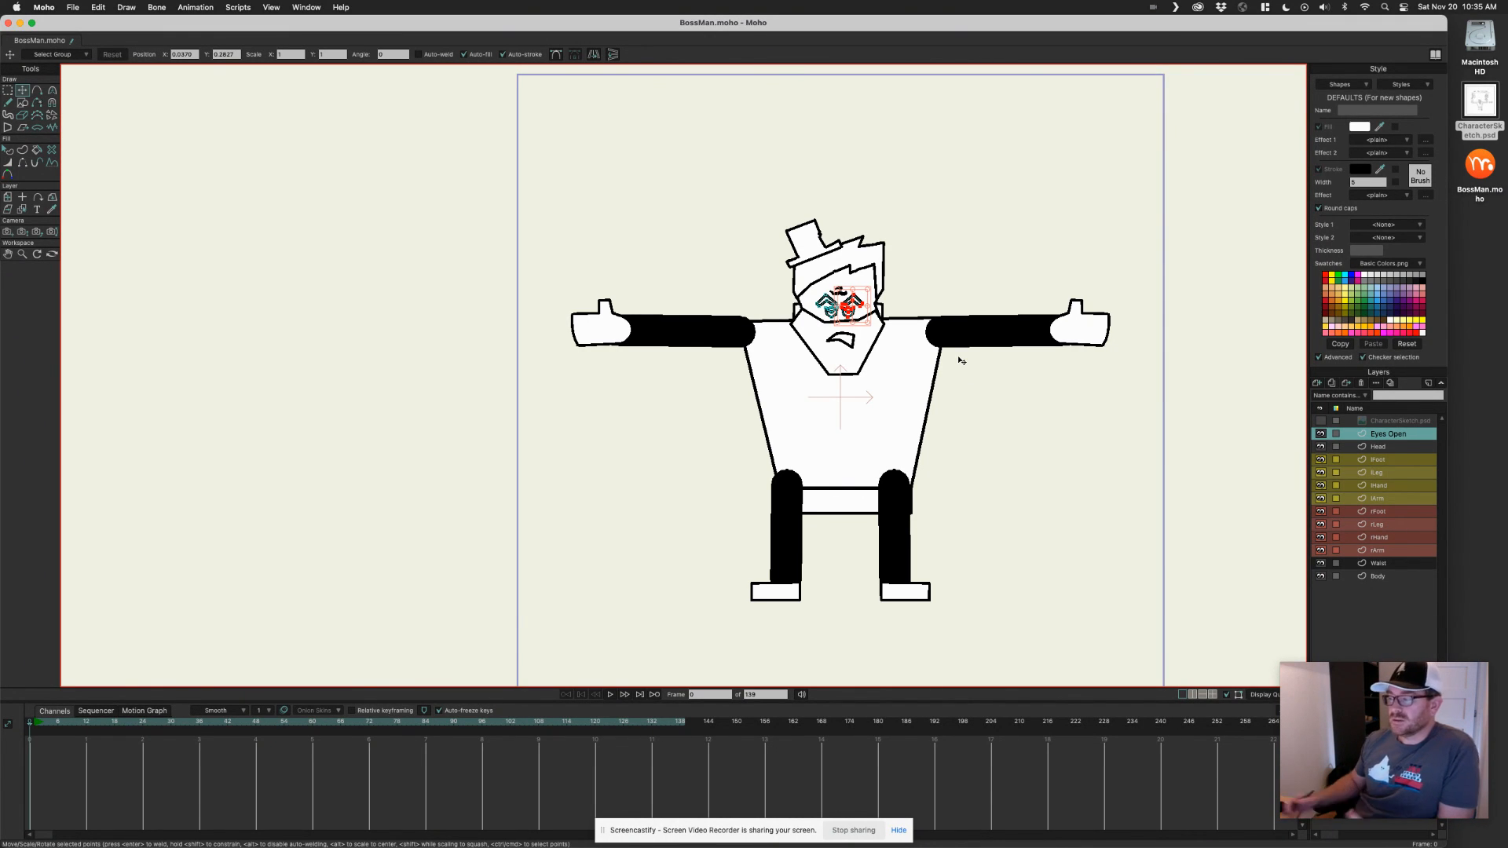
pyautogui.scroll(3, 973, 338)
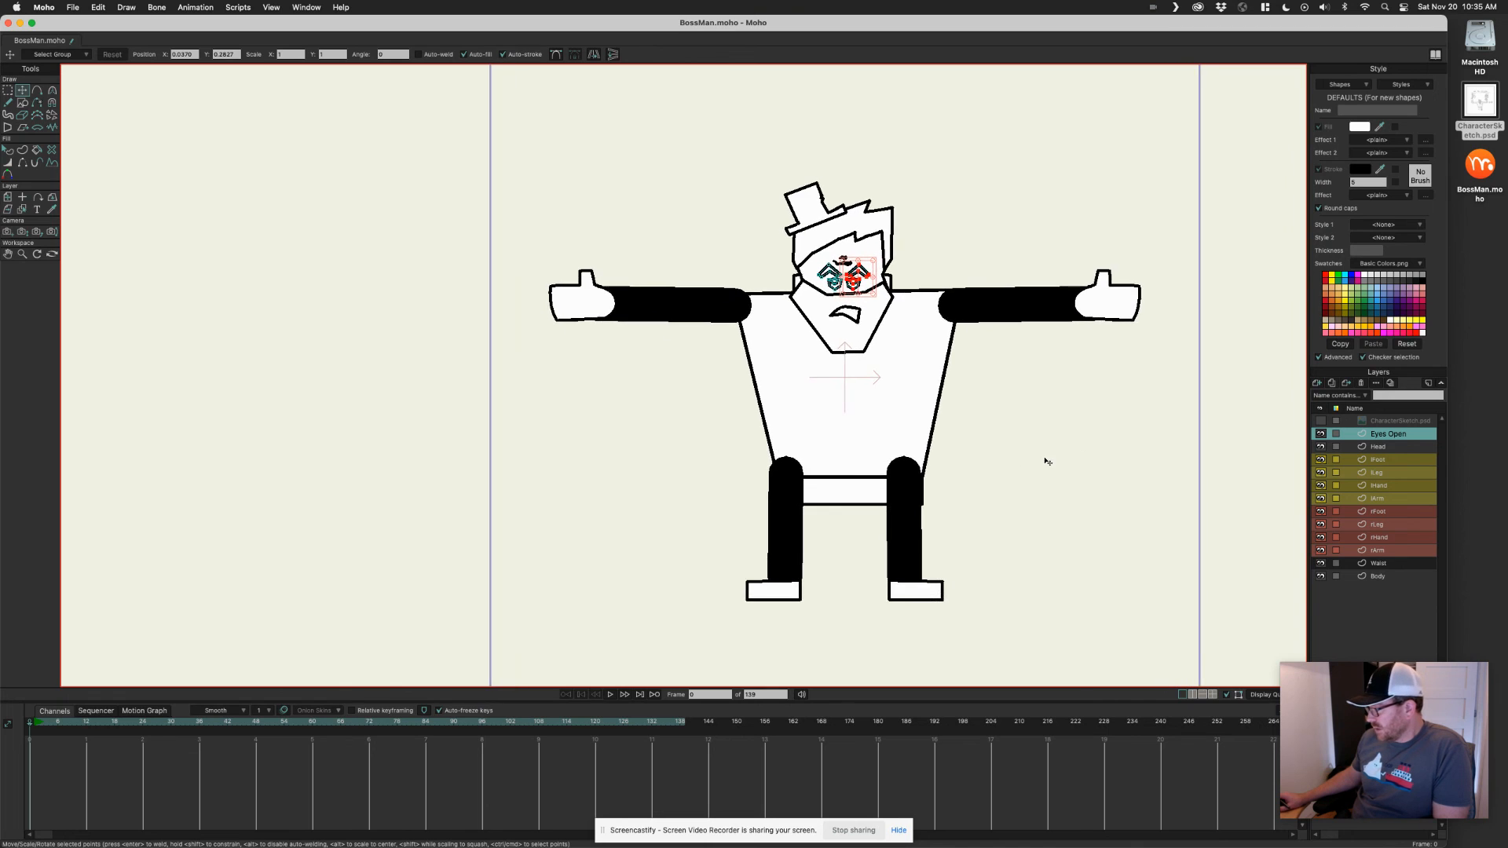
pyautogui.scroll(2, 1039, 460)
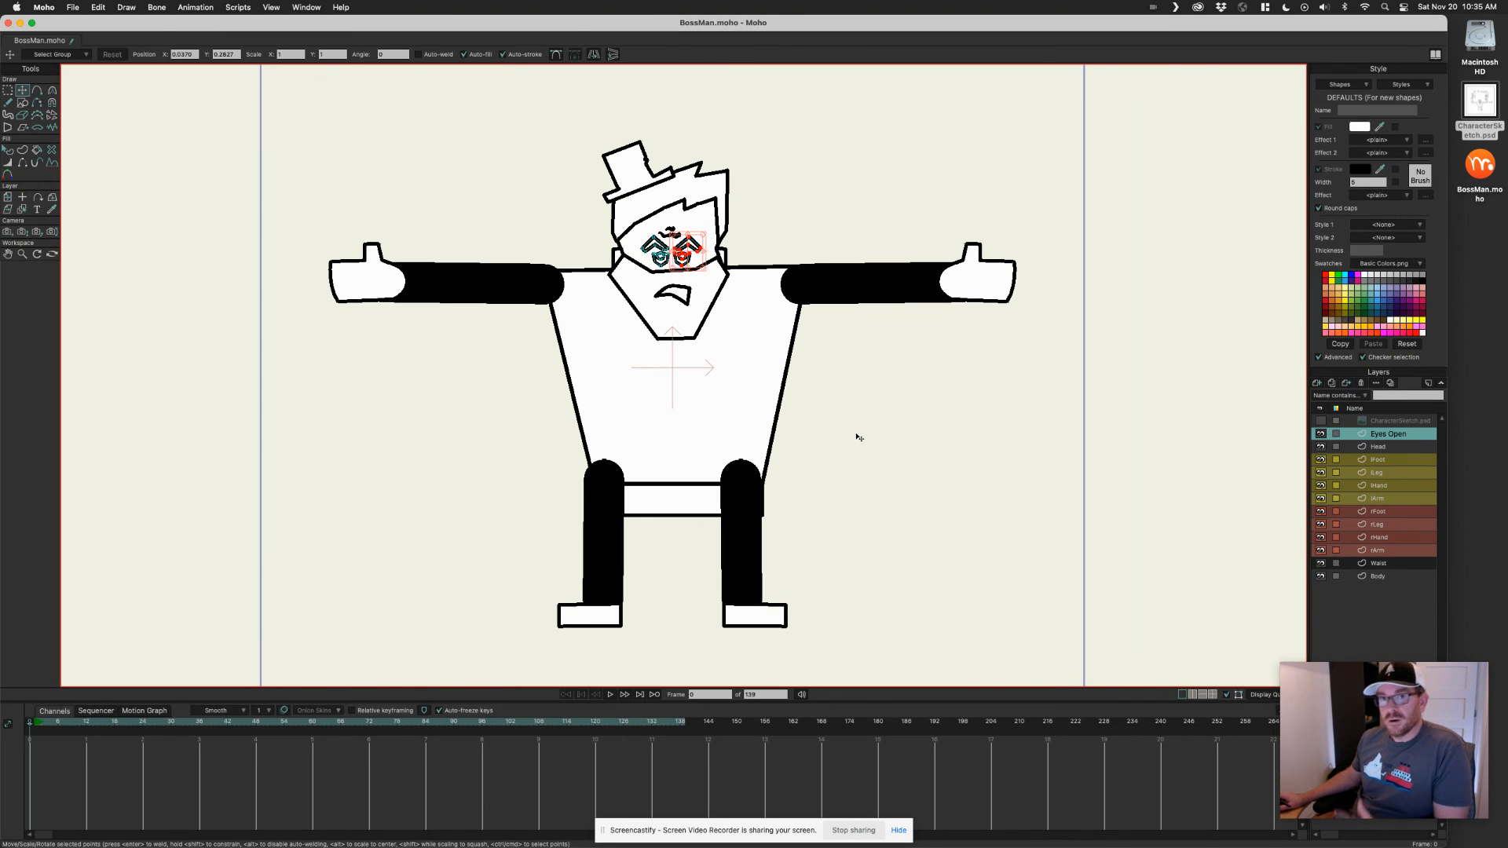